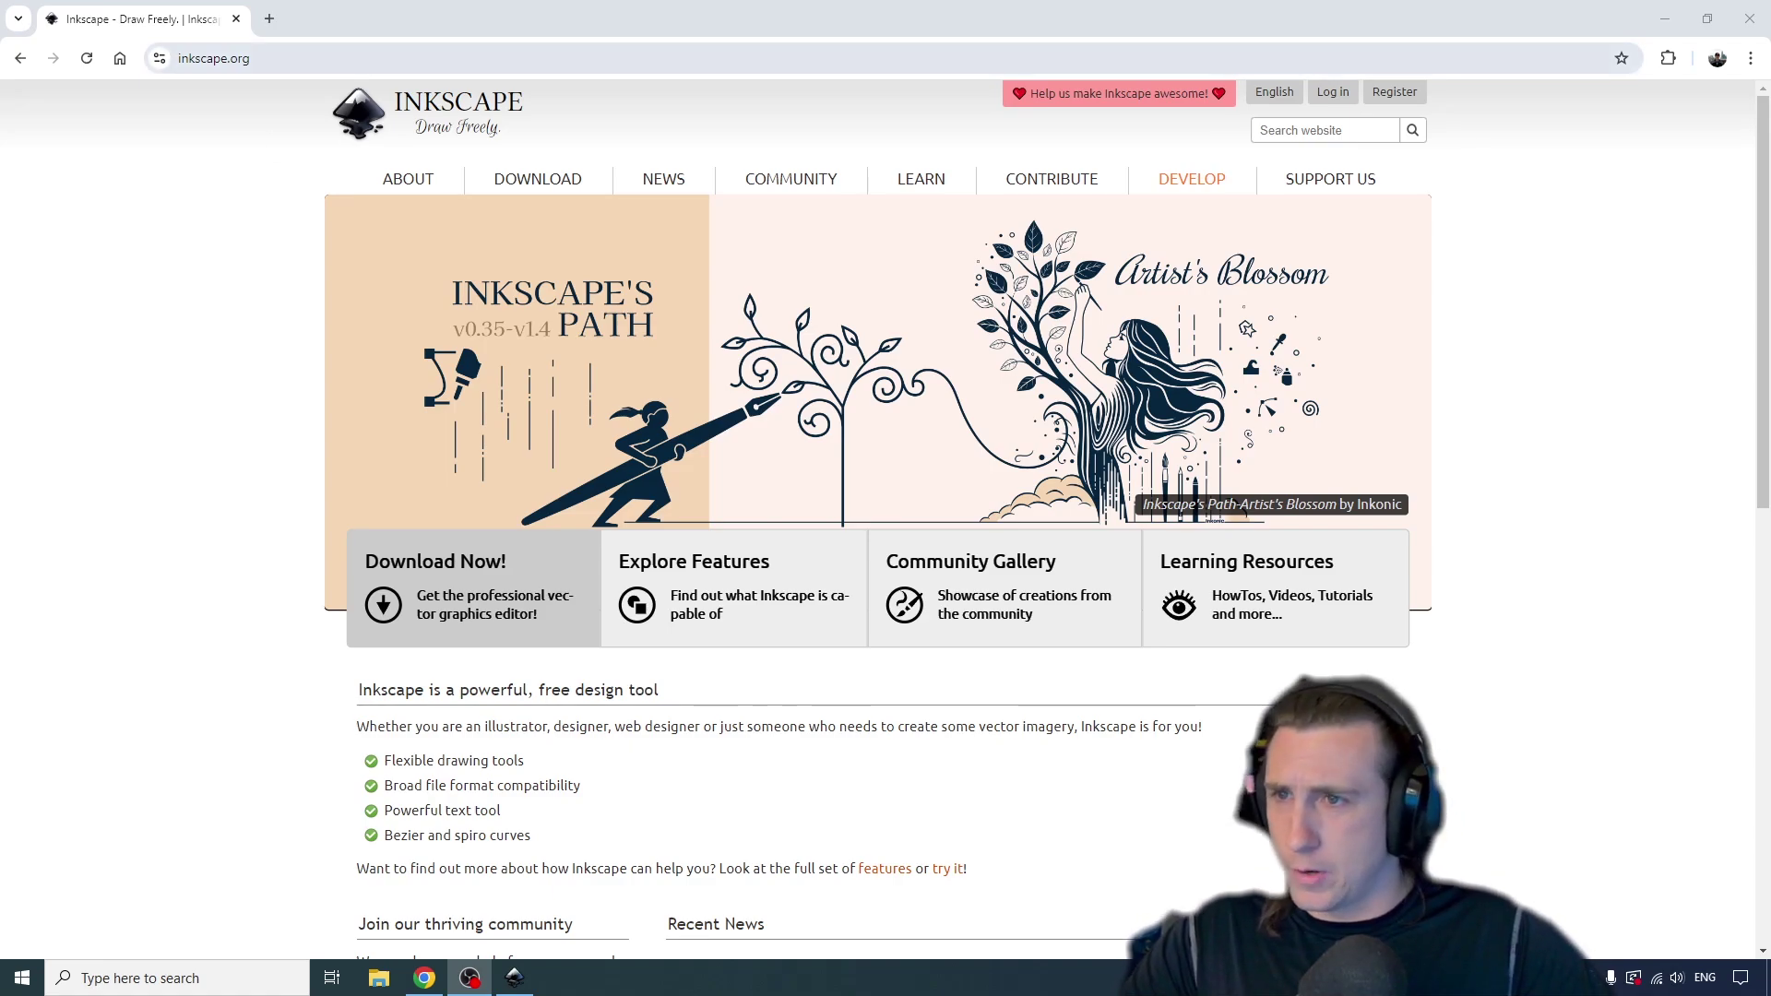
Switch from the inkscape.org page in Chrome to the Inkscape 1.3.2 welcome screen.
mouse_move(537, 179)
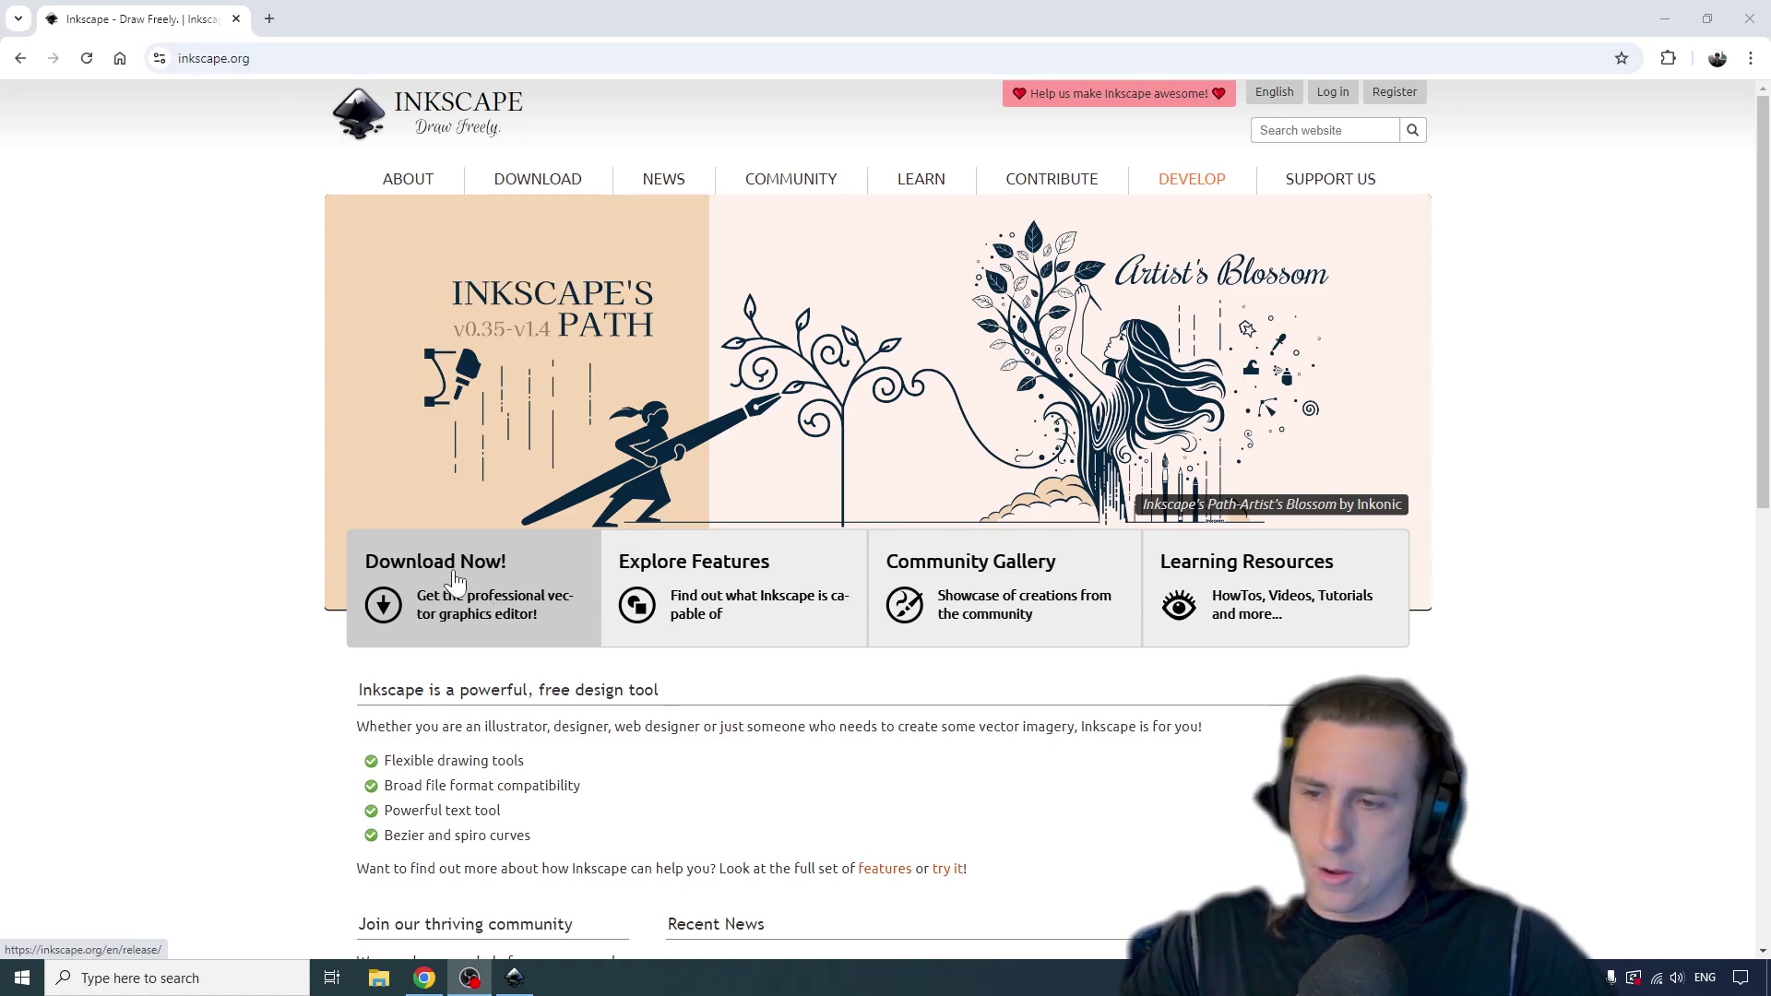
key(alt+Tab)
key(Tab)
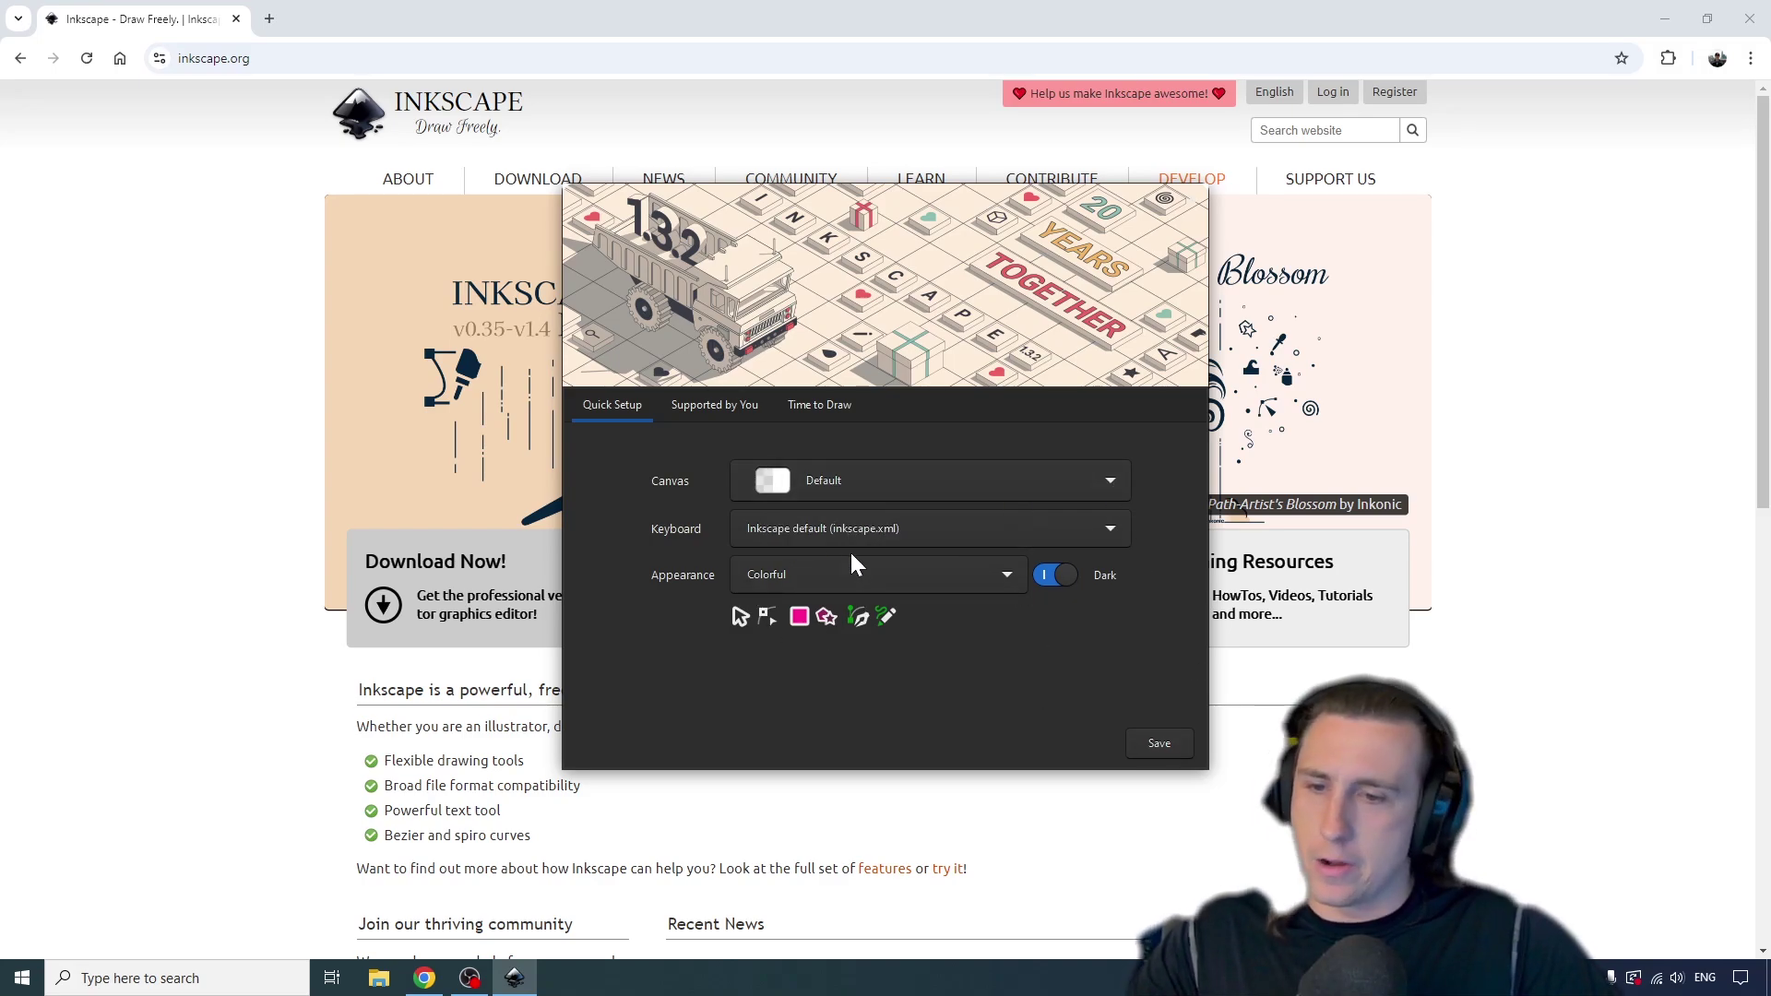
Browse the welcome screen's support, print templates and recent files pages, then create a New Document.
click(714, 405)
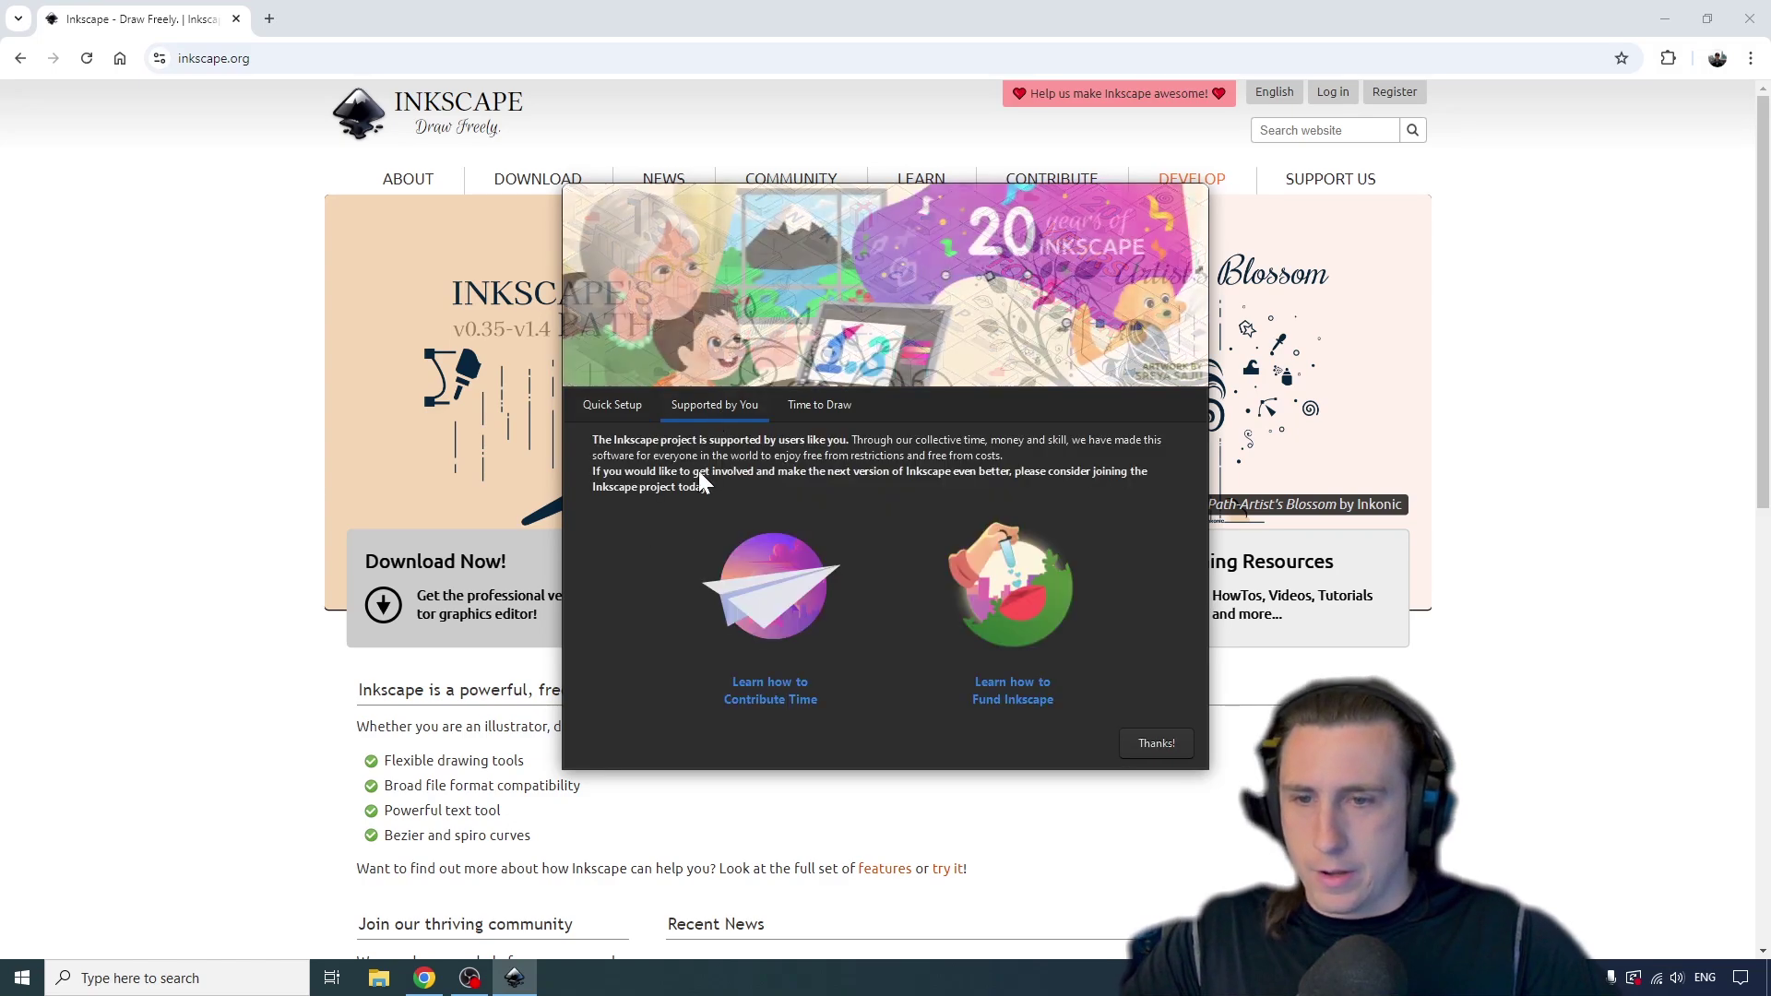
click(830, 406)
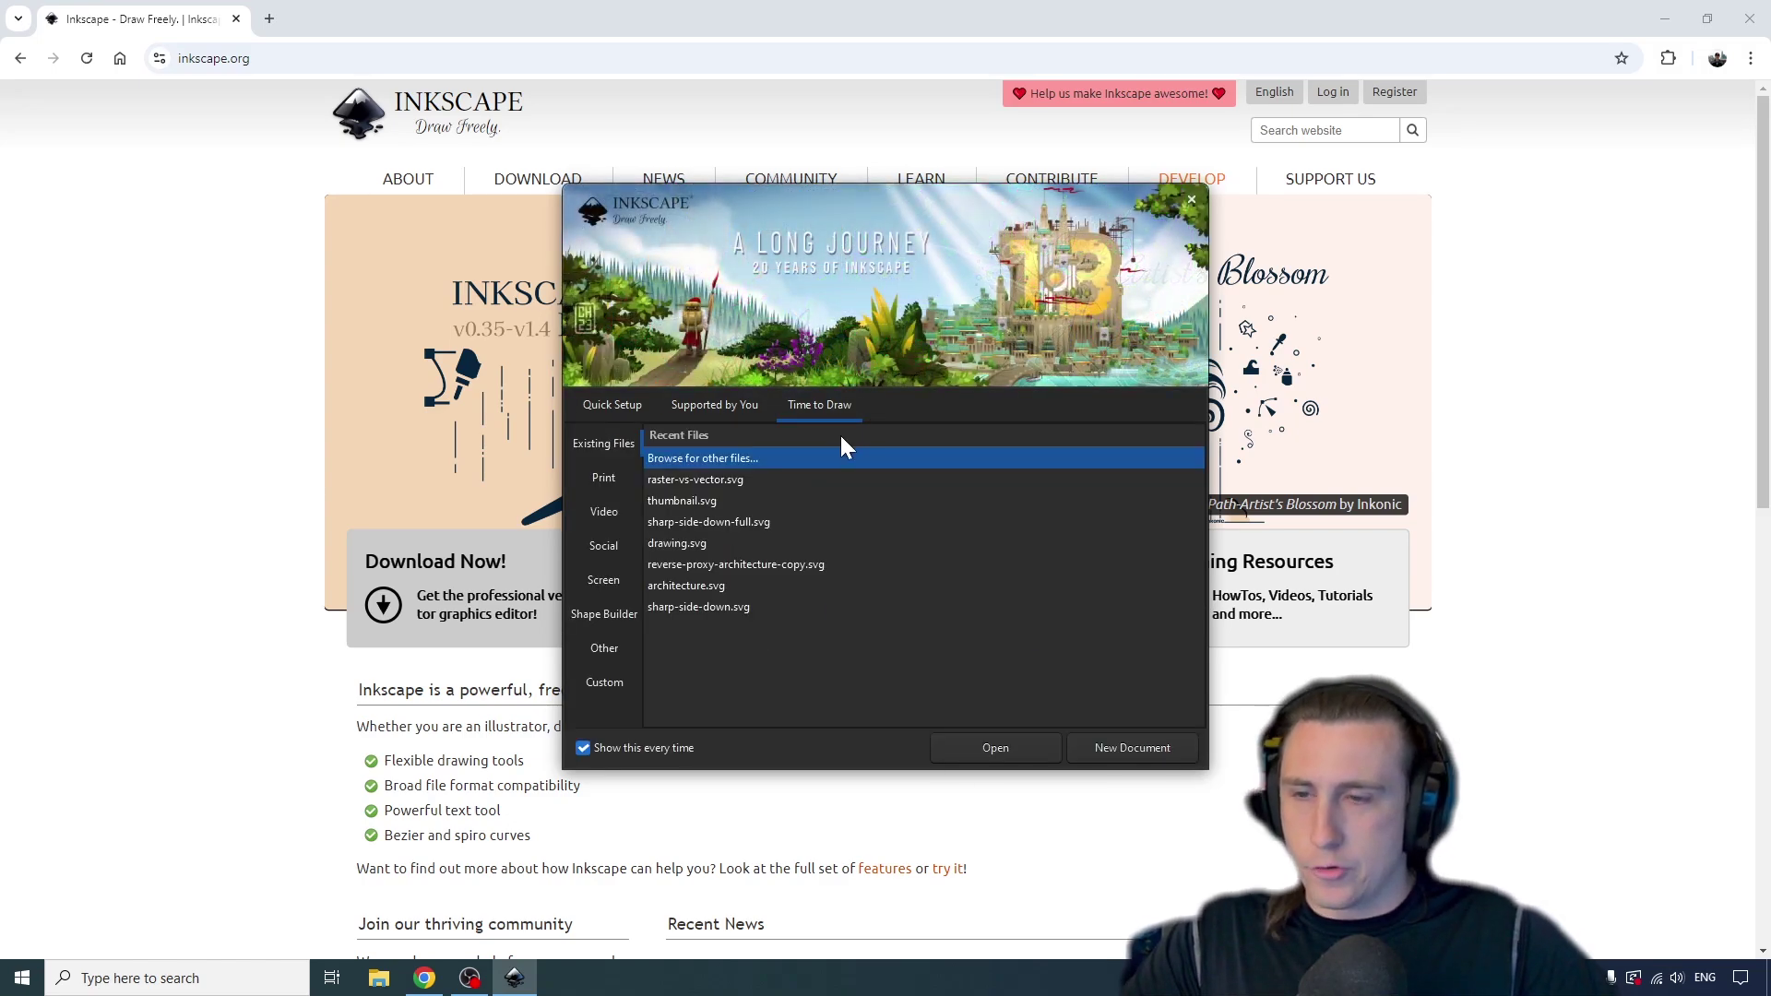
click(610, 477)
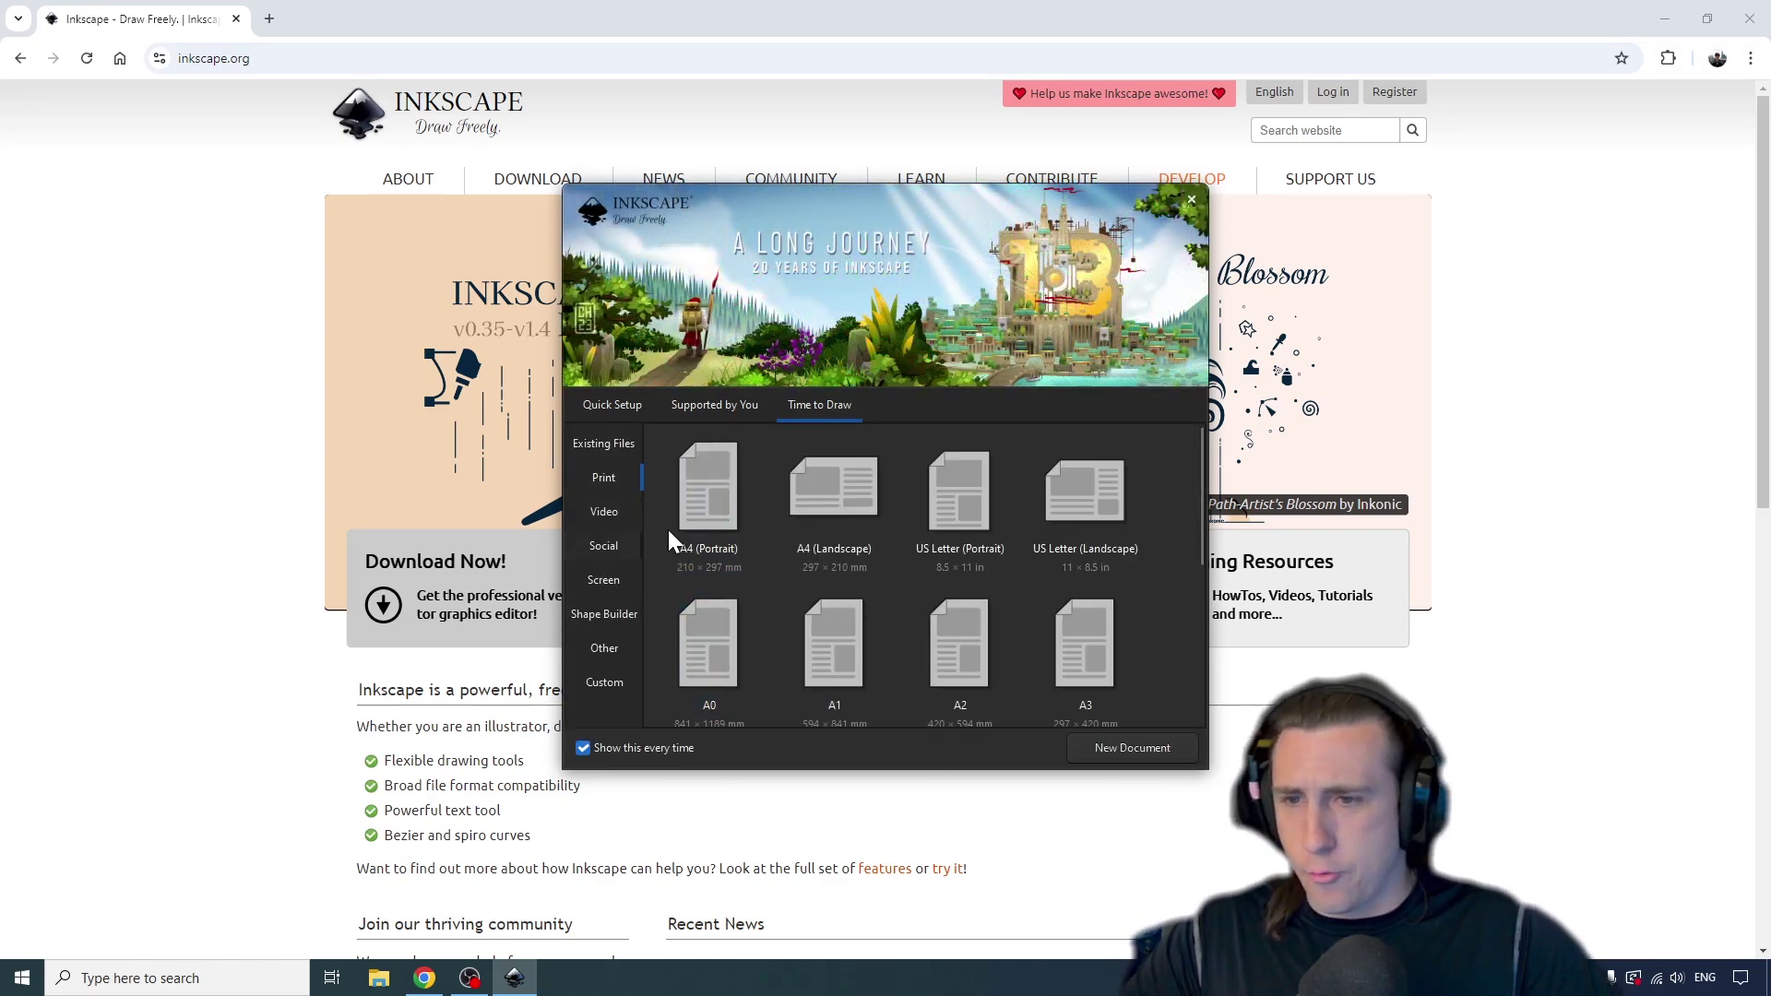
click(777, 546)
click(601, 445)
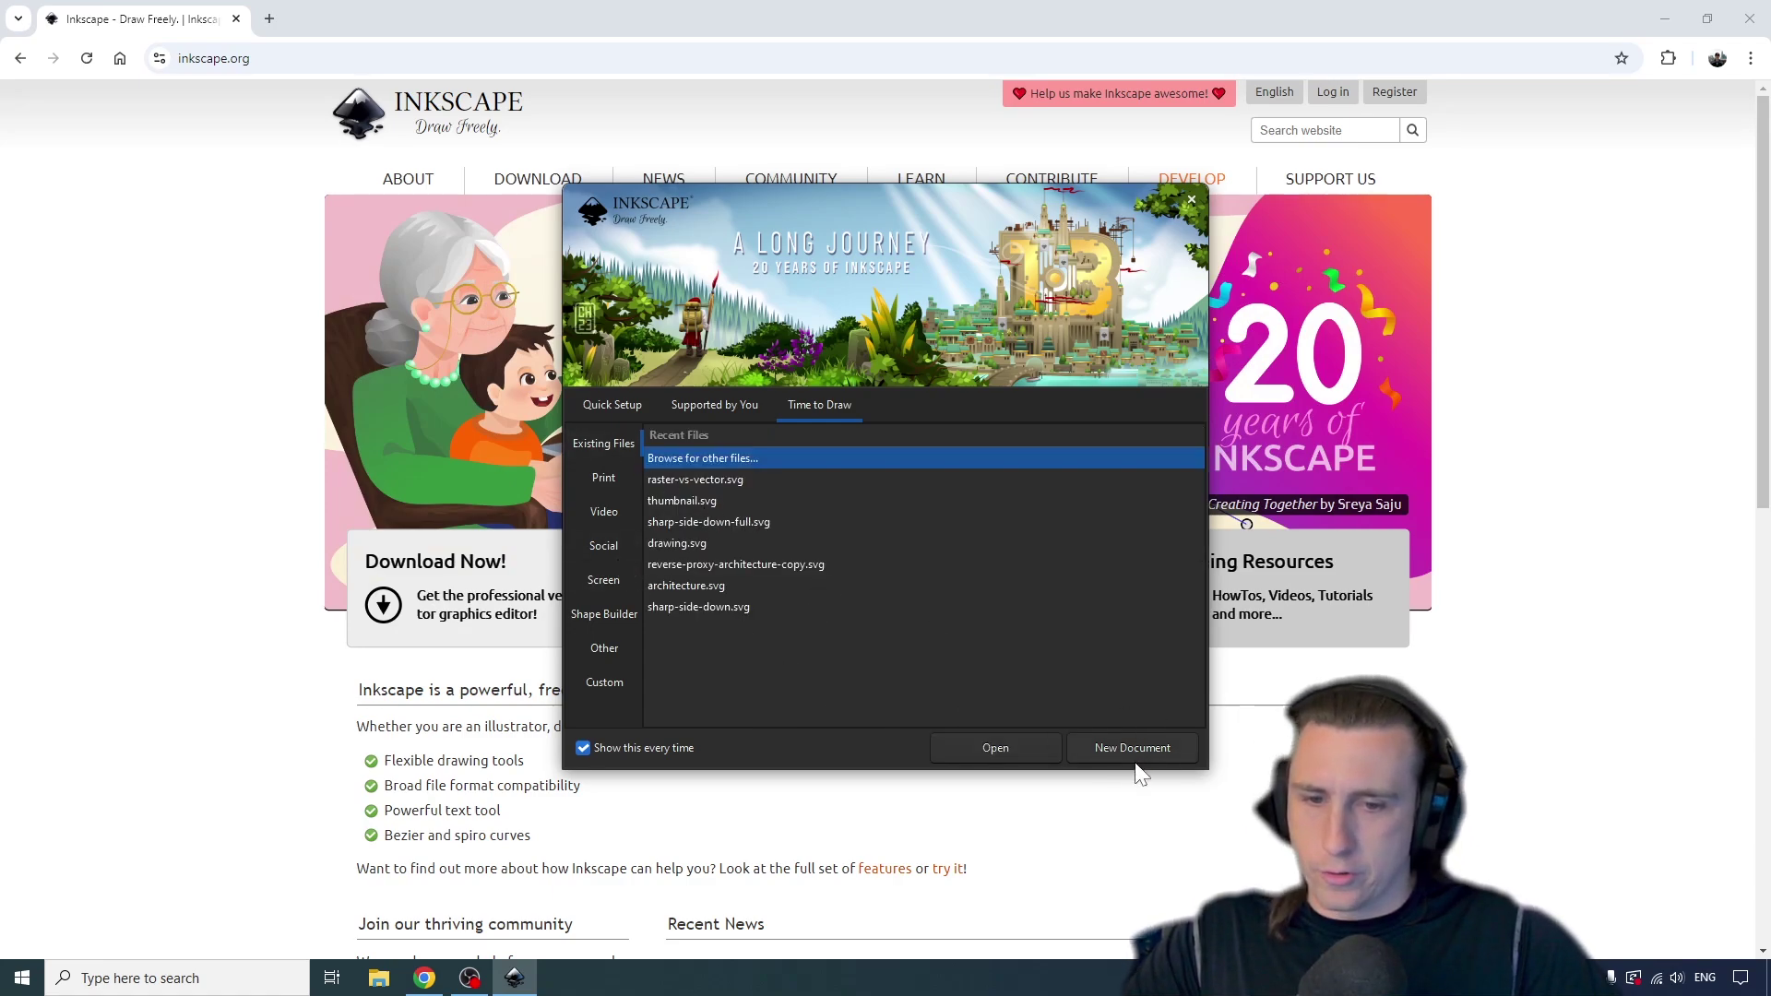
click(605, 478)
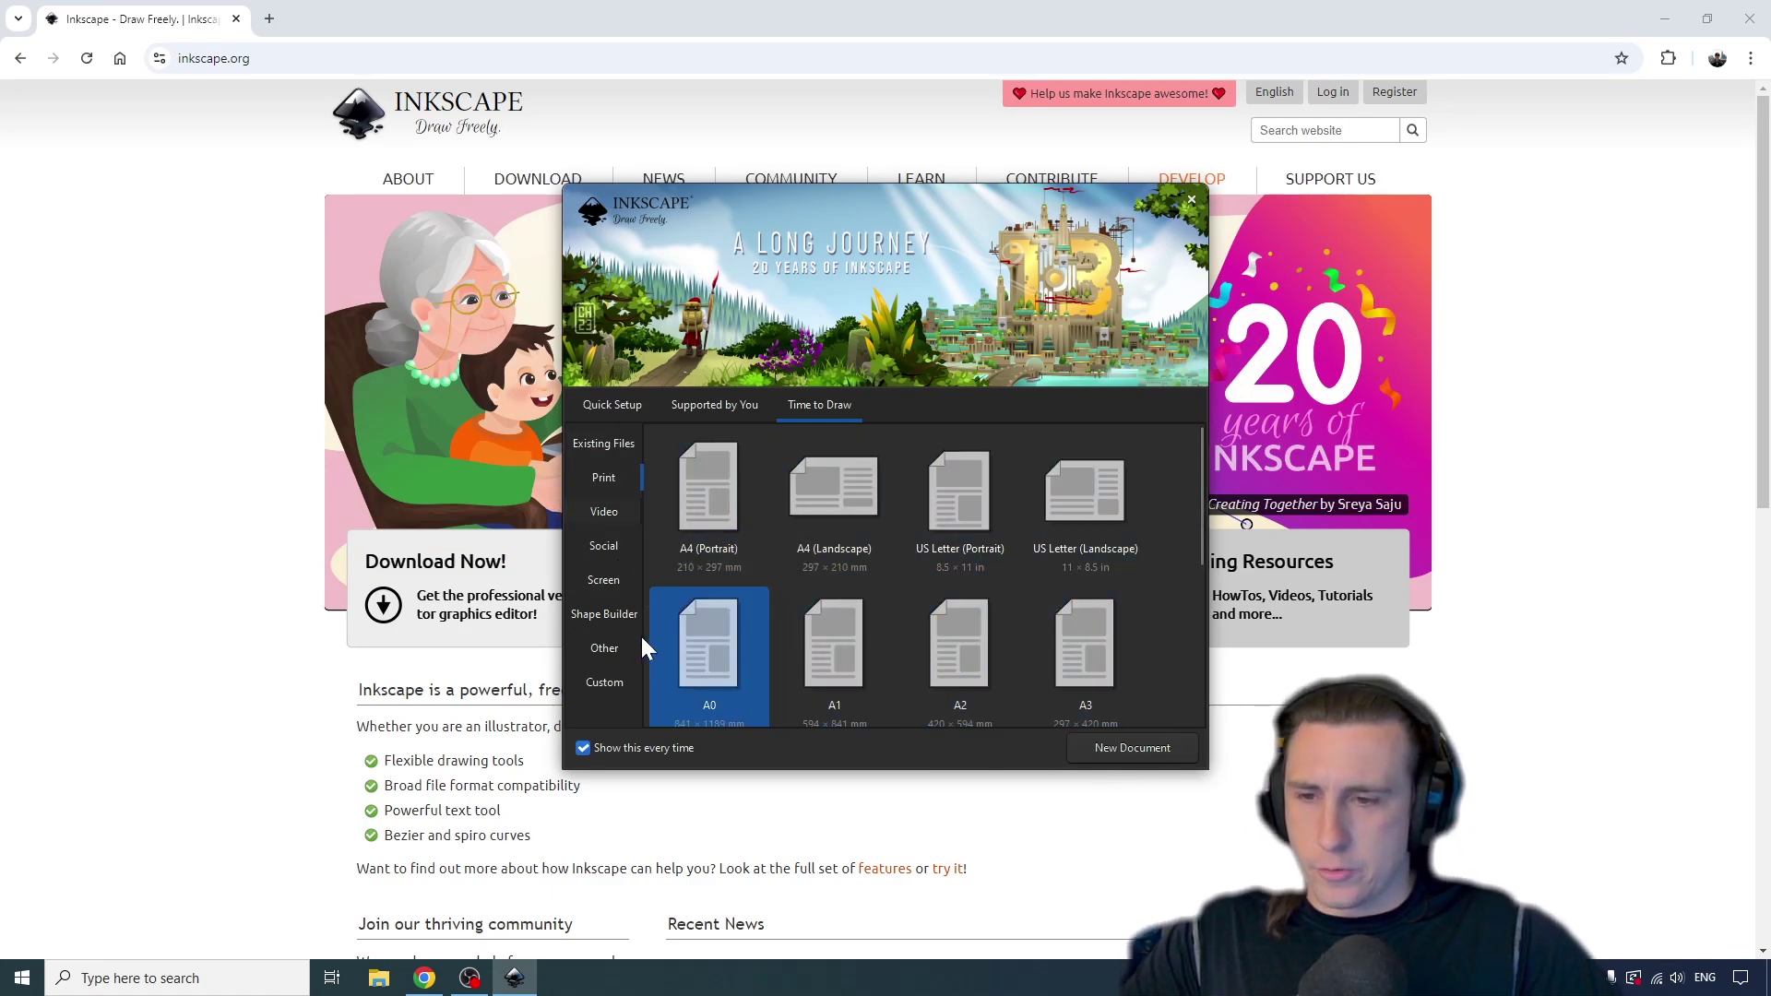
click(601, 445)
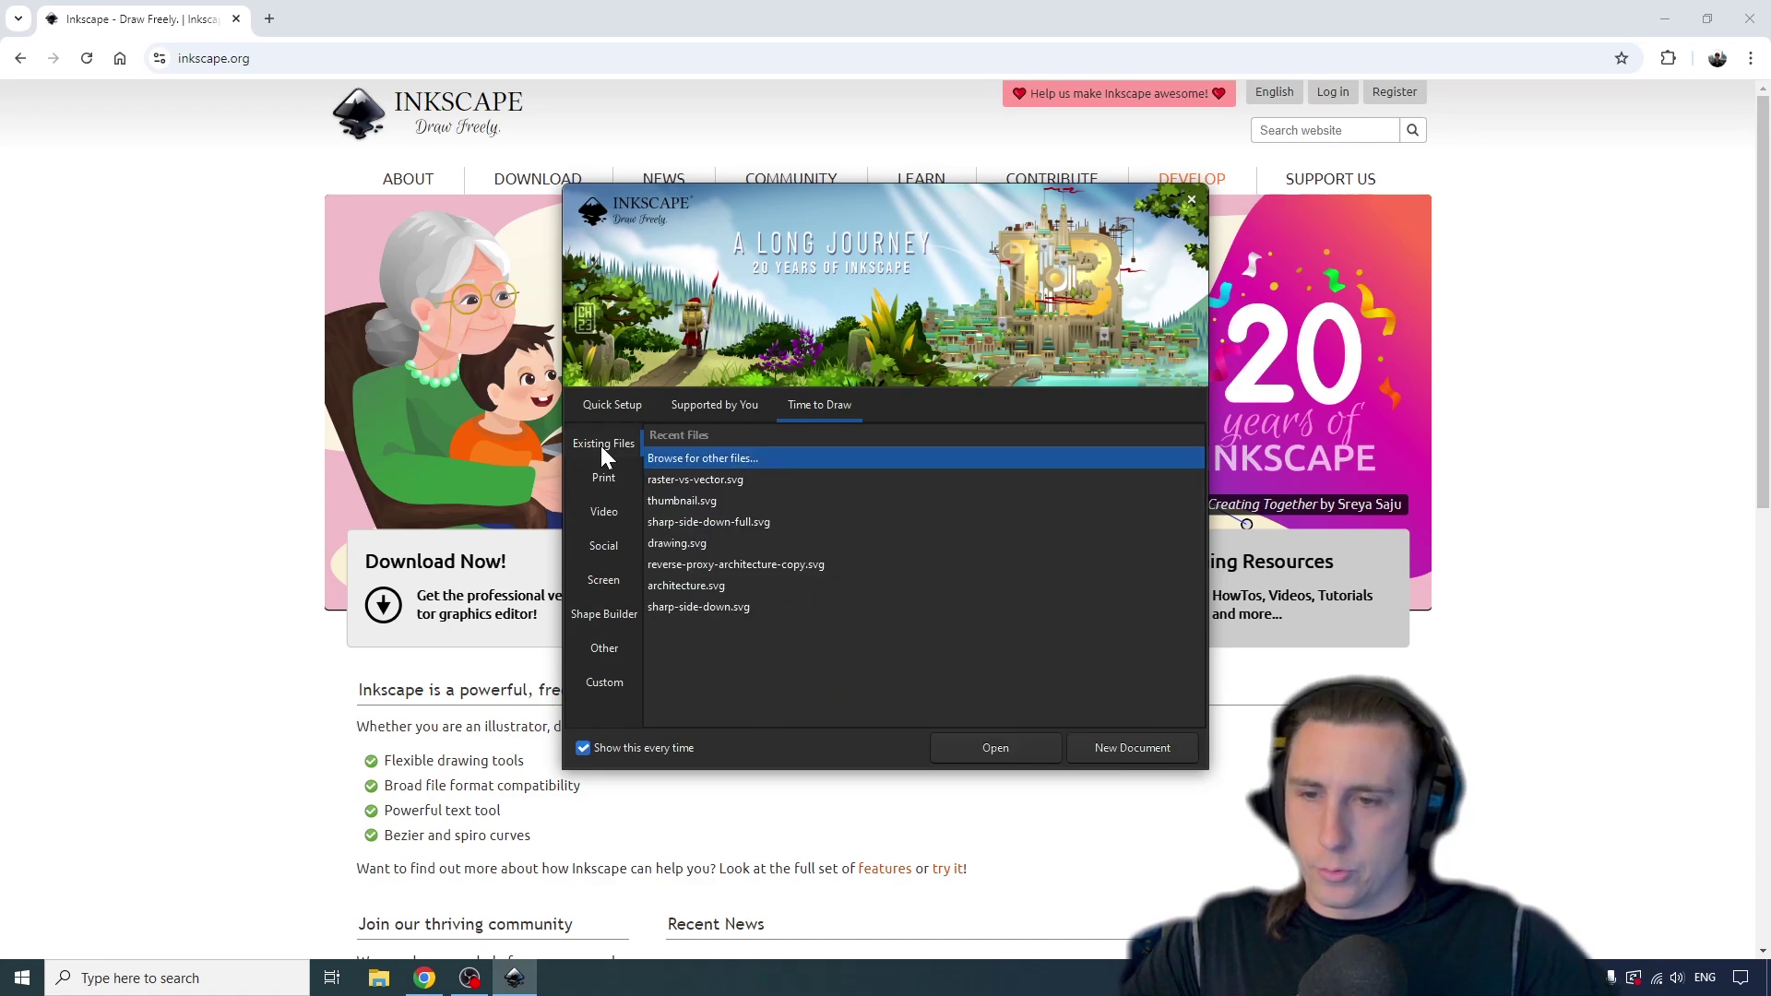
click(605, 477)
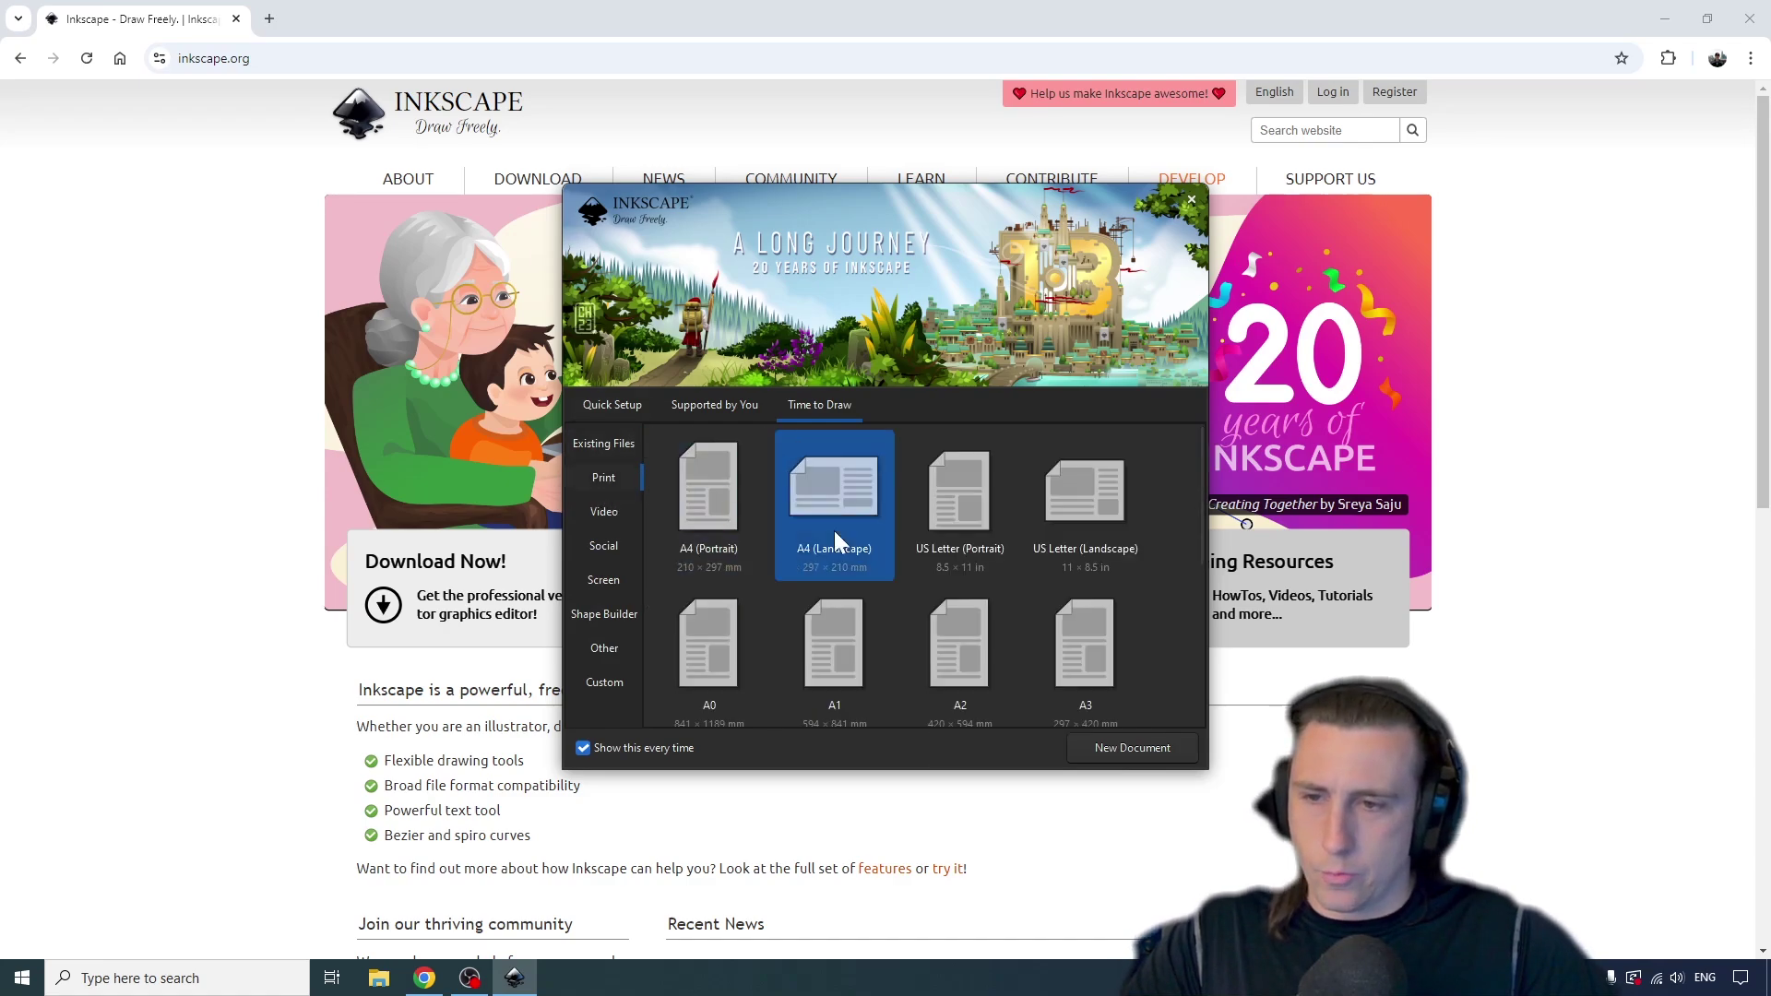
click(1096, 756)
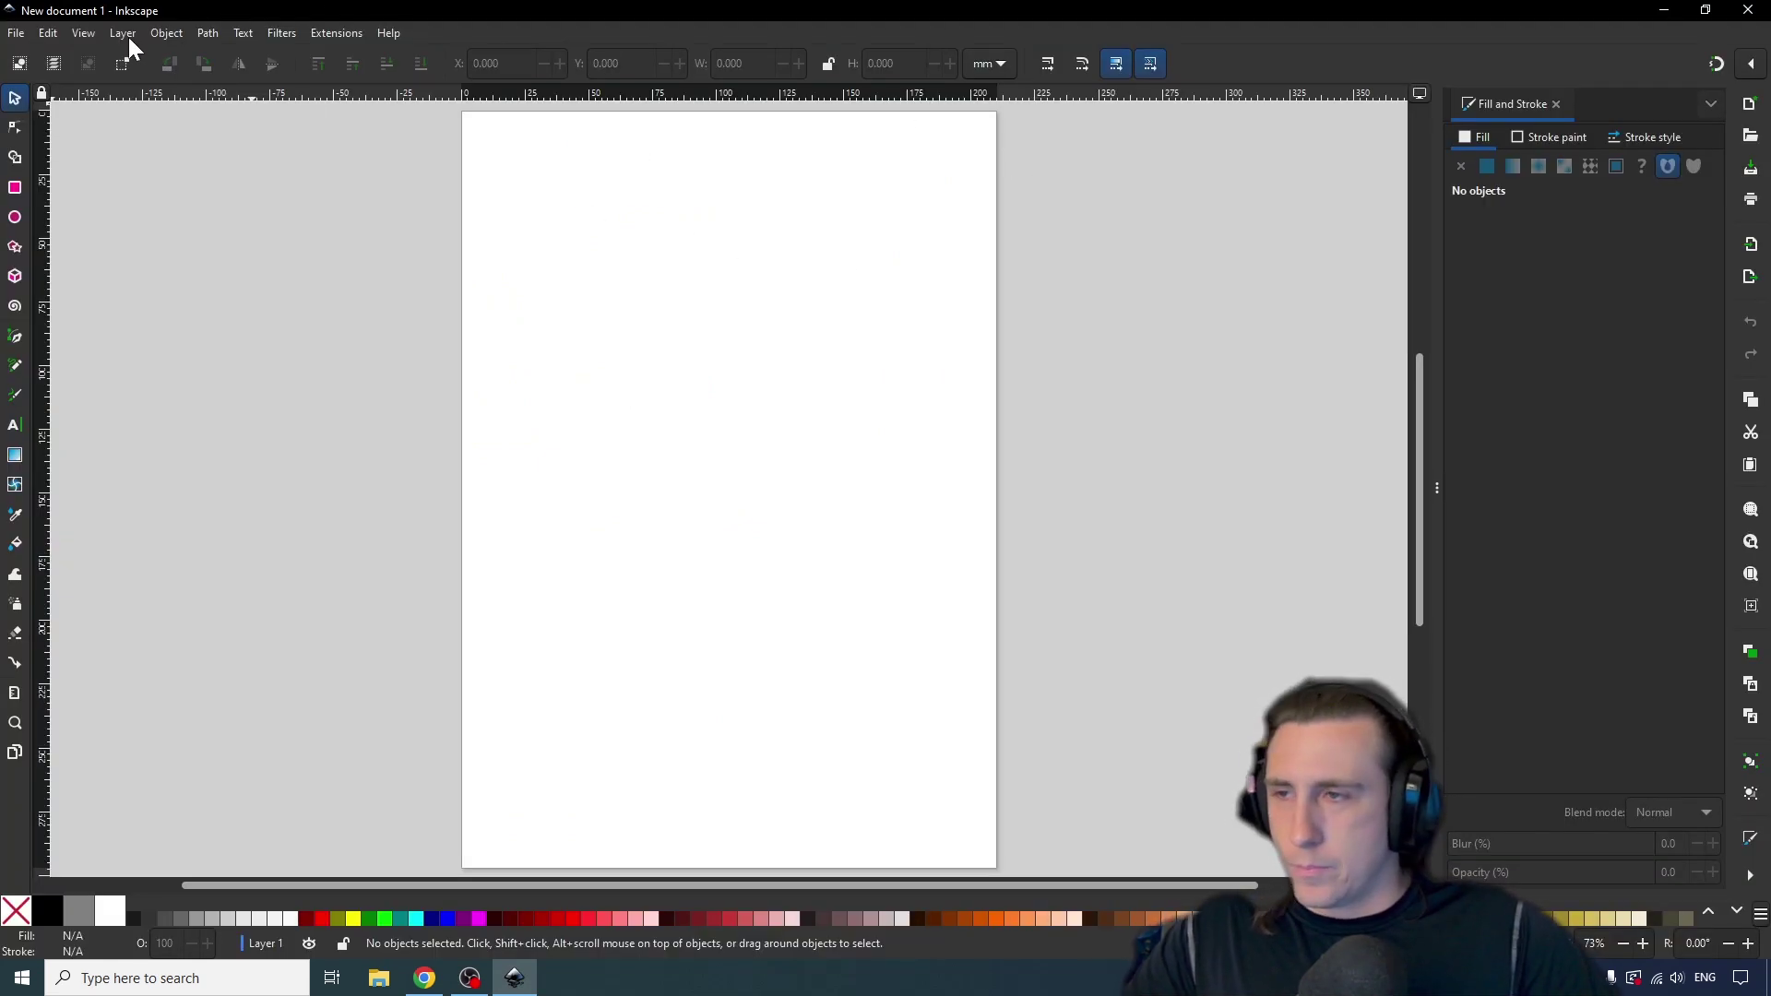
click(51, 31)
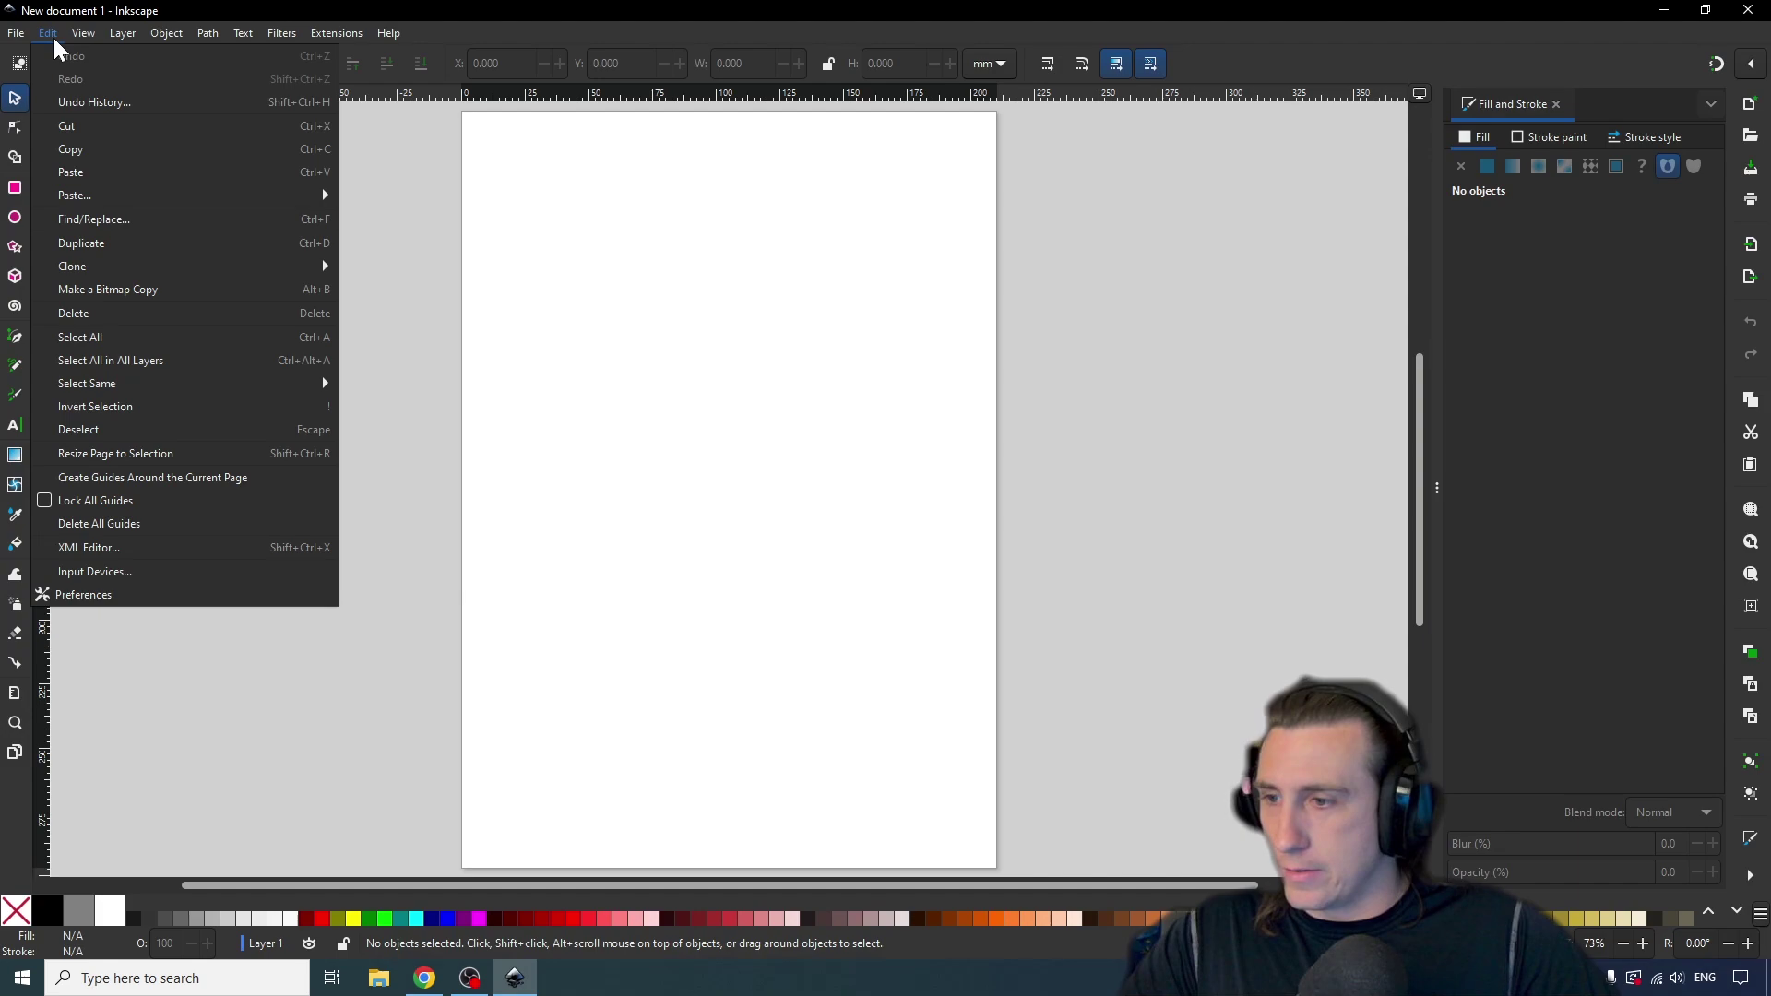
click(135, 595)
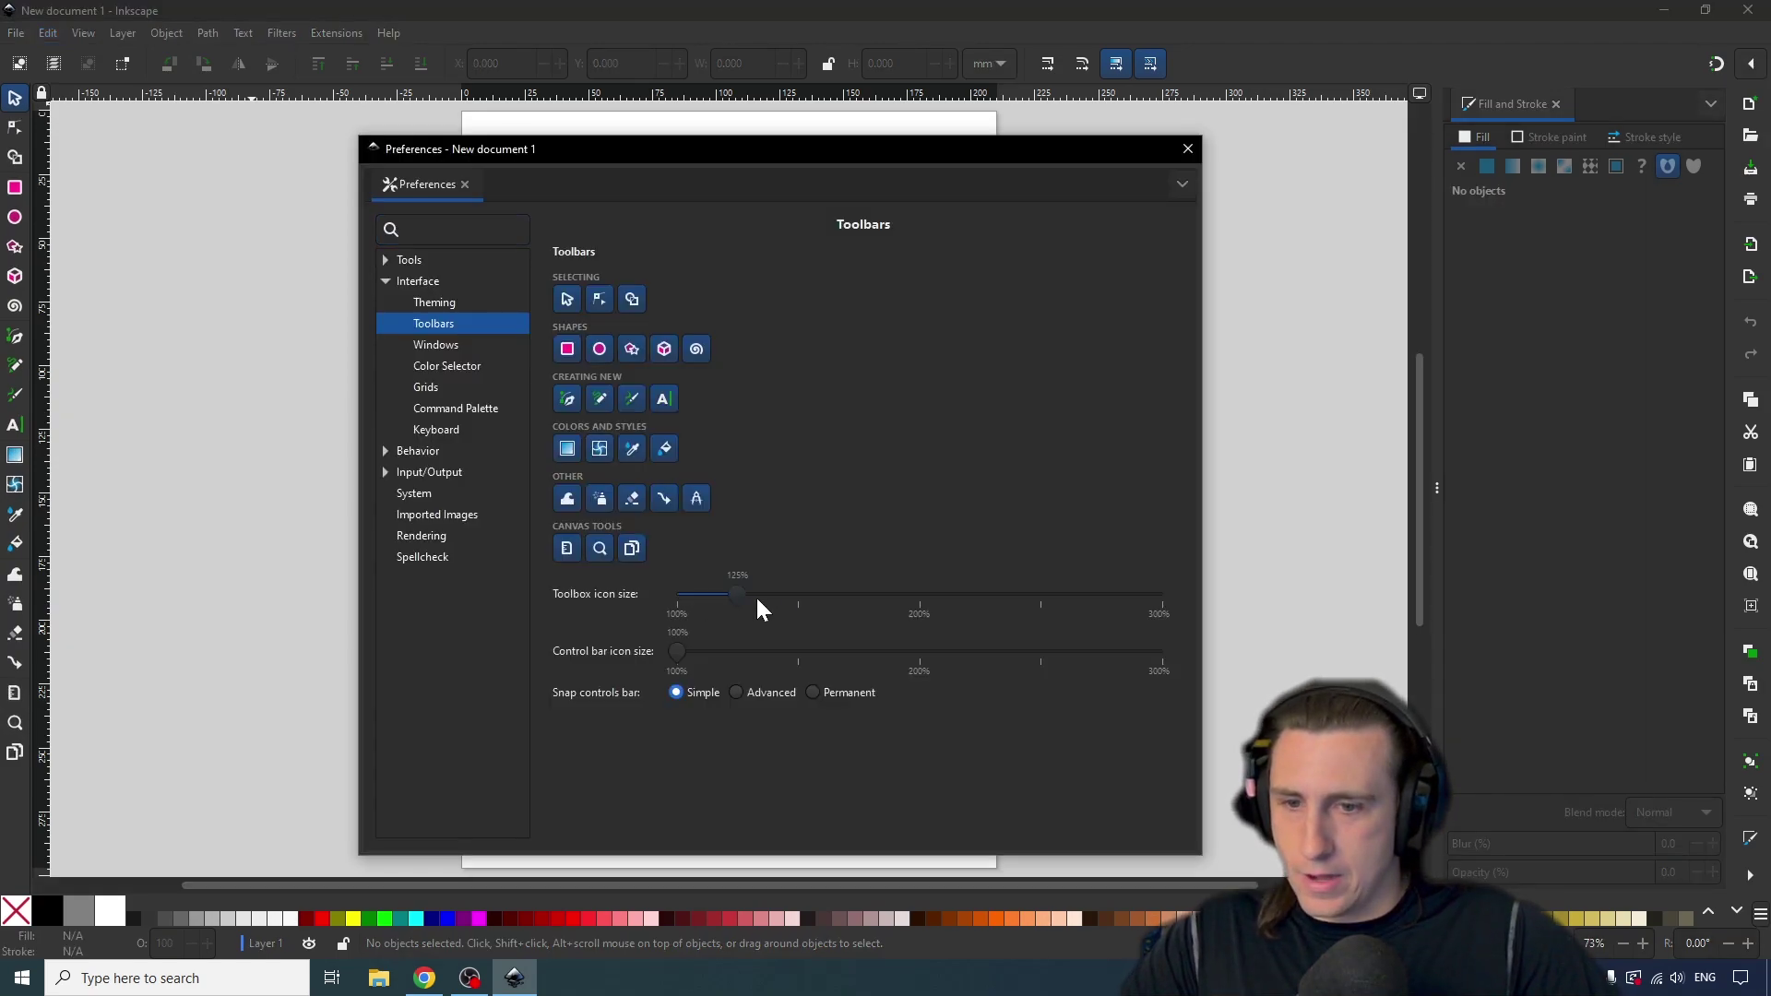
drag(758, 600, 639, 590)
mouse_move(677, 652)
mouse_down()
mouse_move(933, 652)
mouse_move(667, 655)
mouse_up()
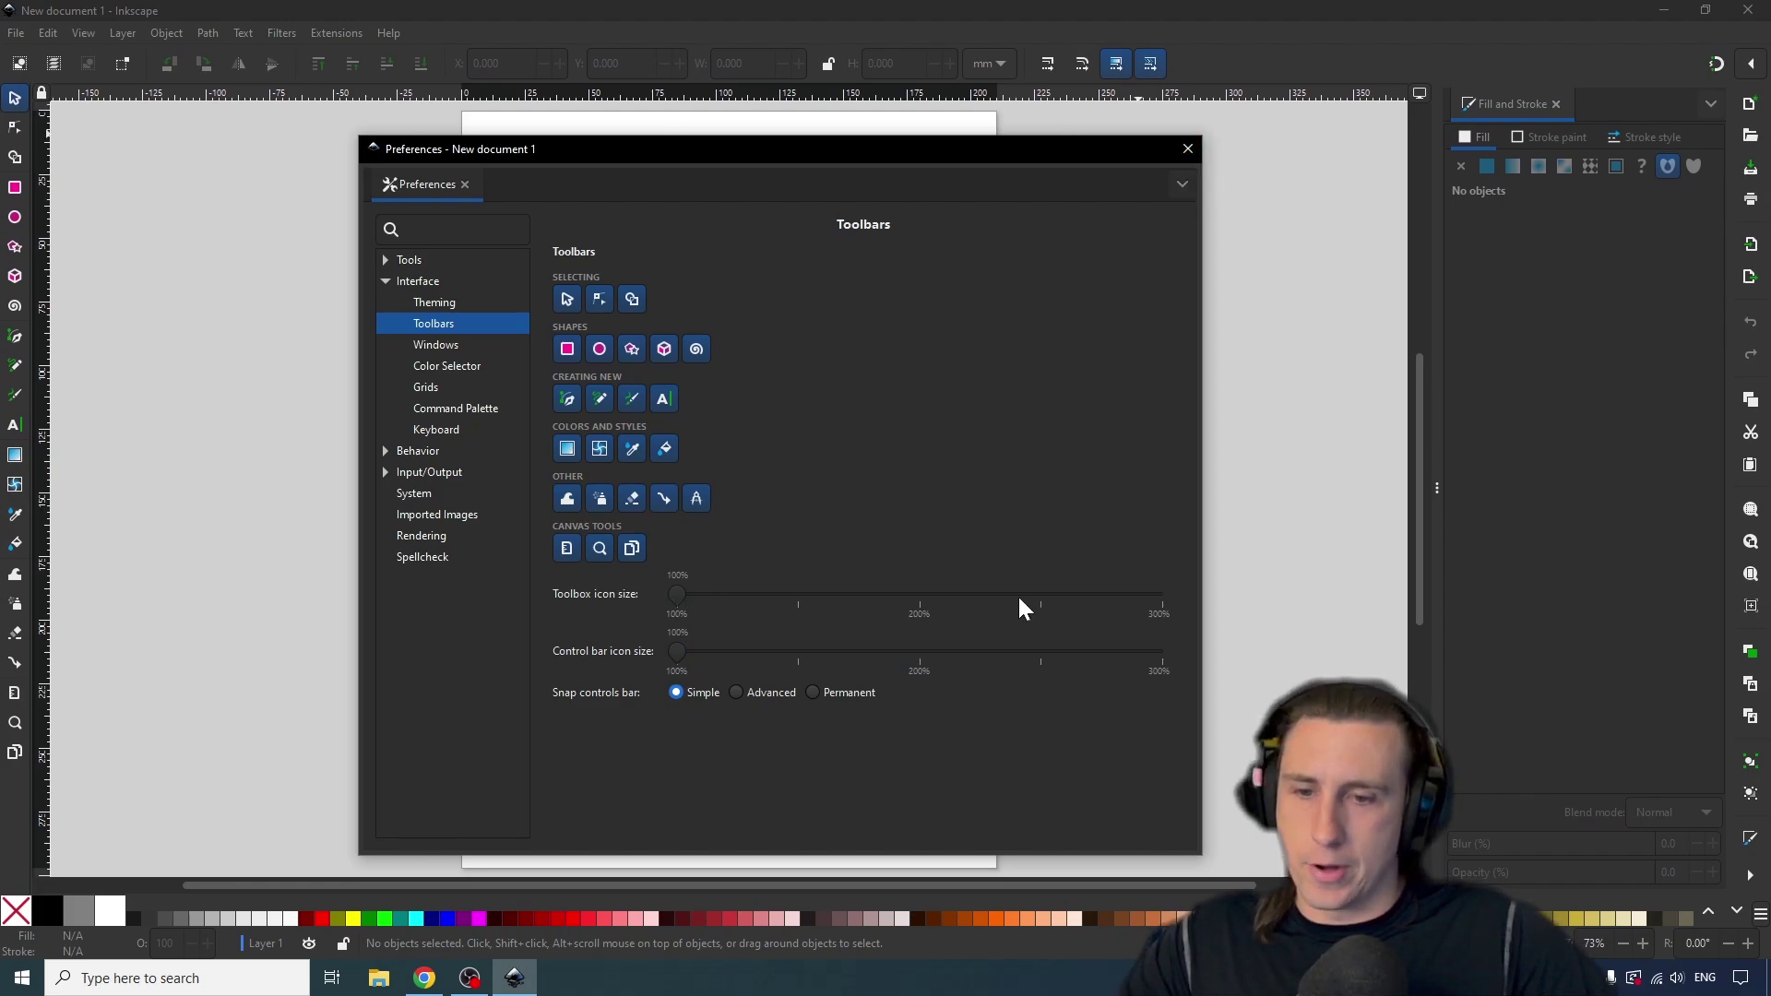
click(1188, 150)
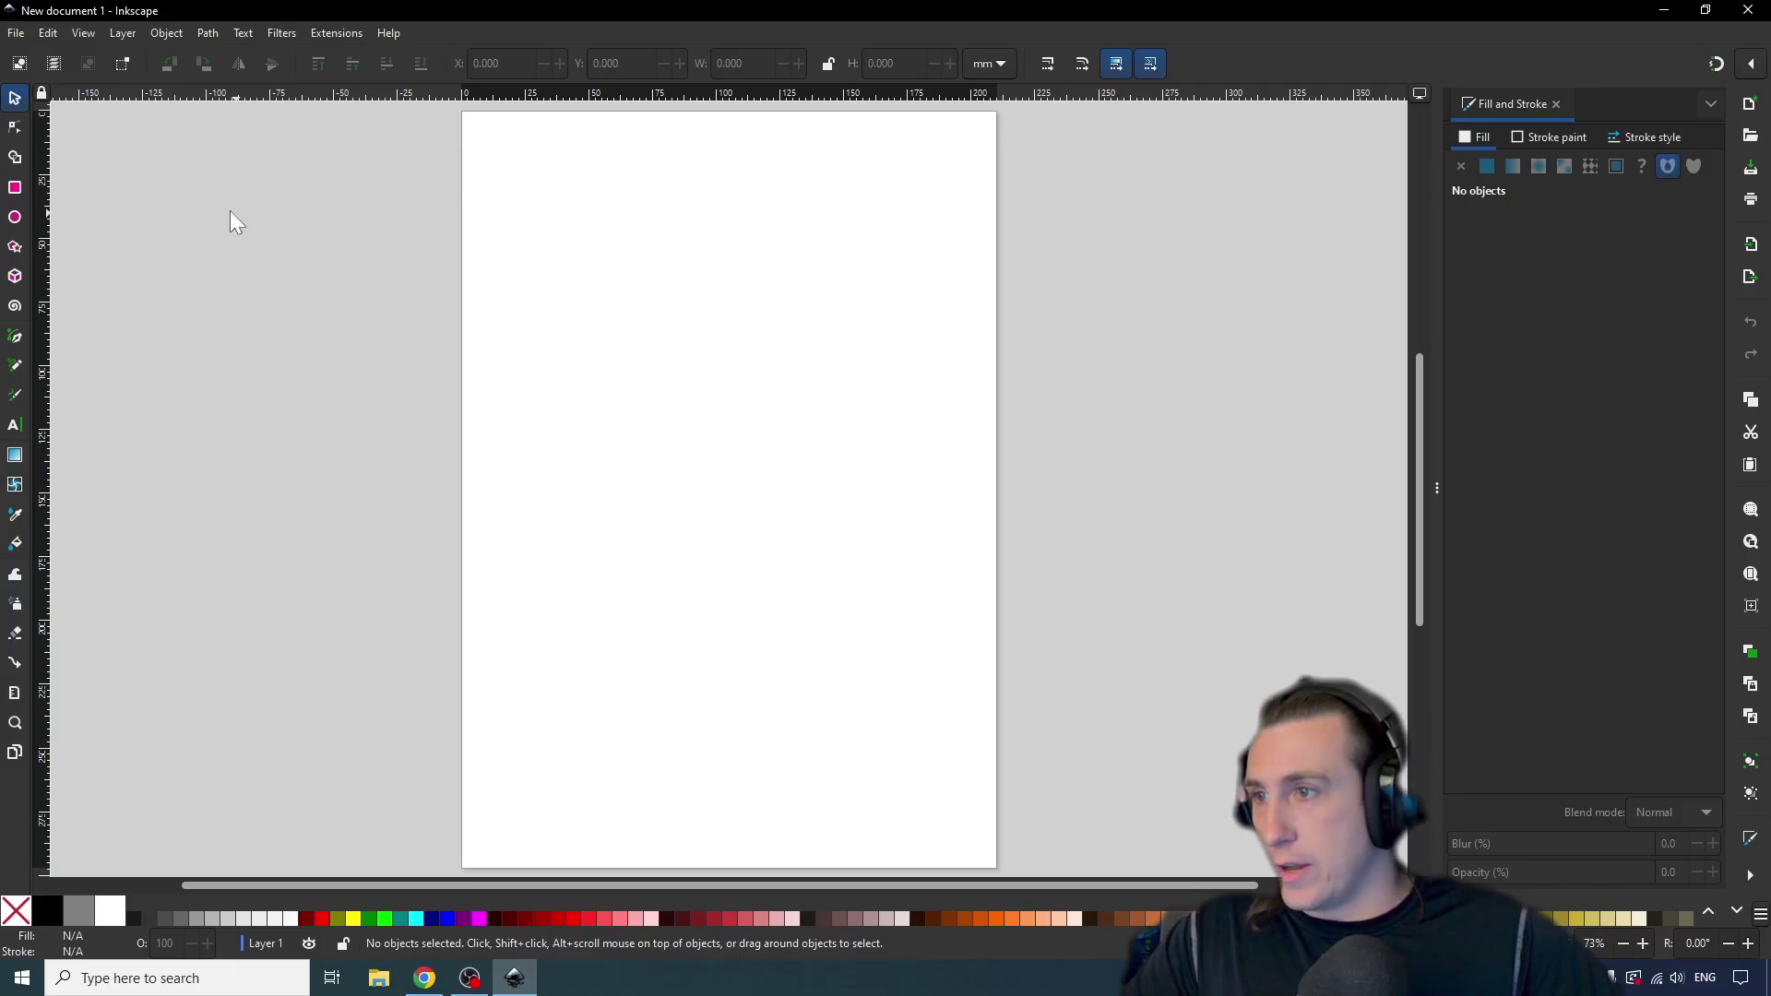
Draw a pink rectangle in the page's upper left and an ellipse to its right.
click(14, 187)
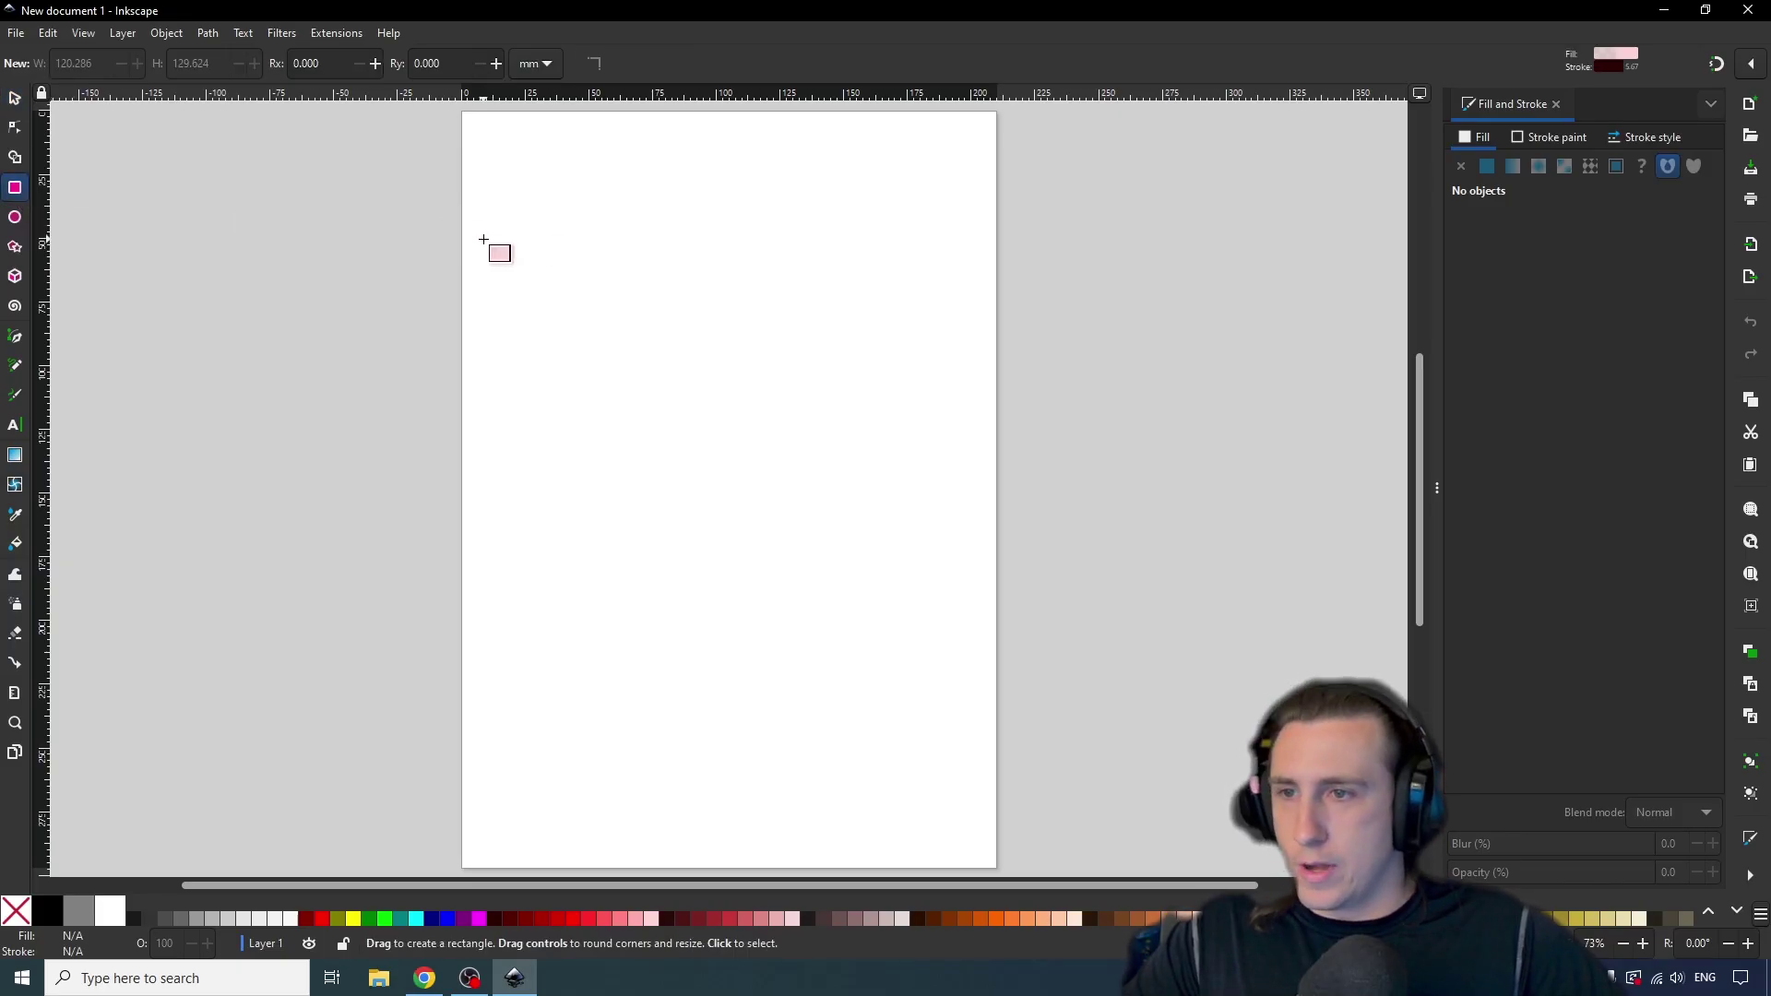
mouse_move(489, 249)
mouse_down()
mouse_move(685, 334)
mouse_move(698, 483)
mouse_move(733, 495)
mouse_up()
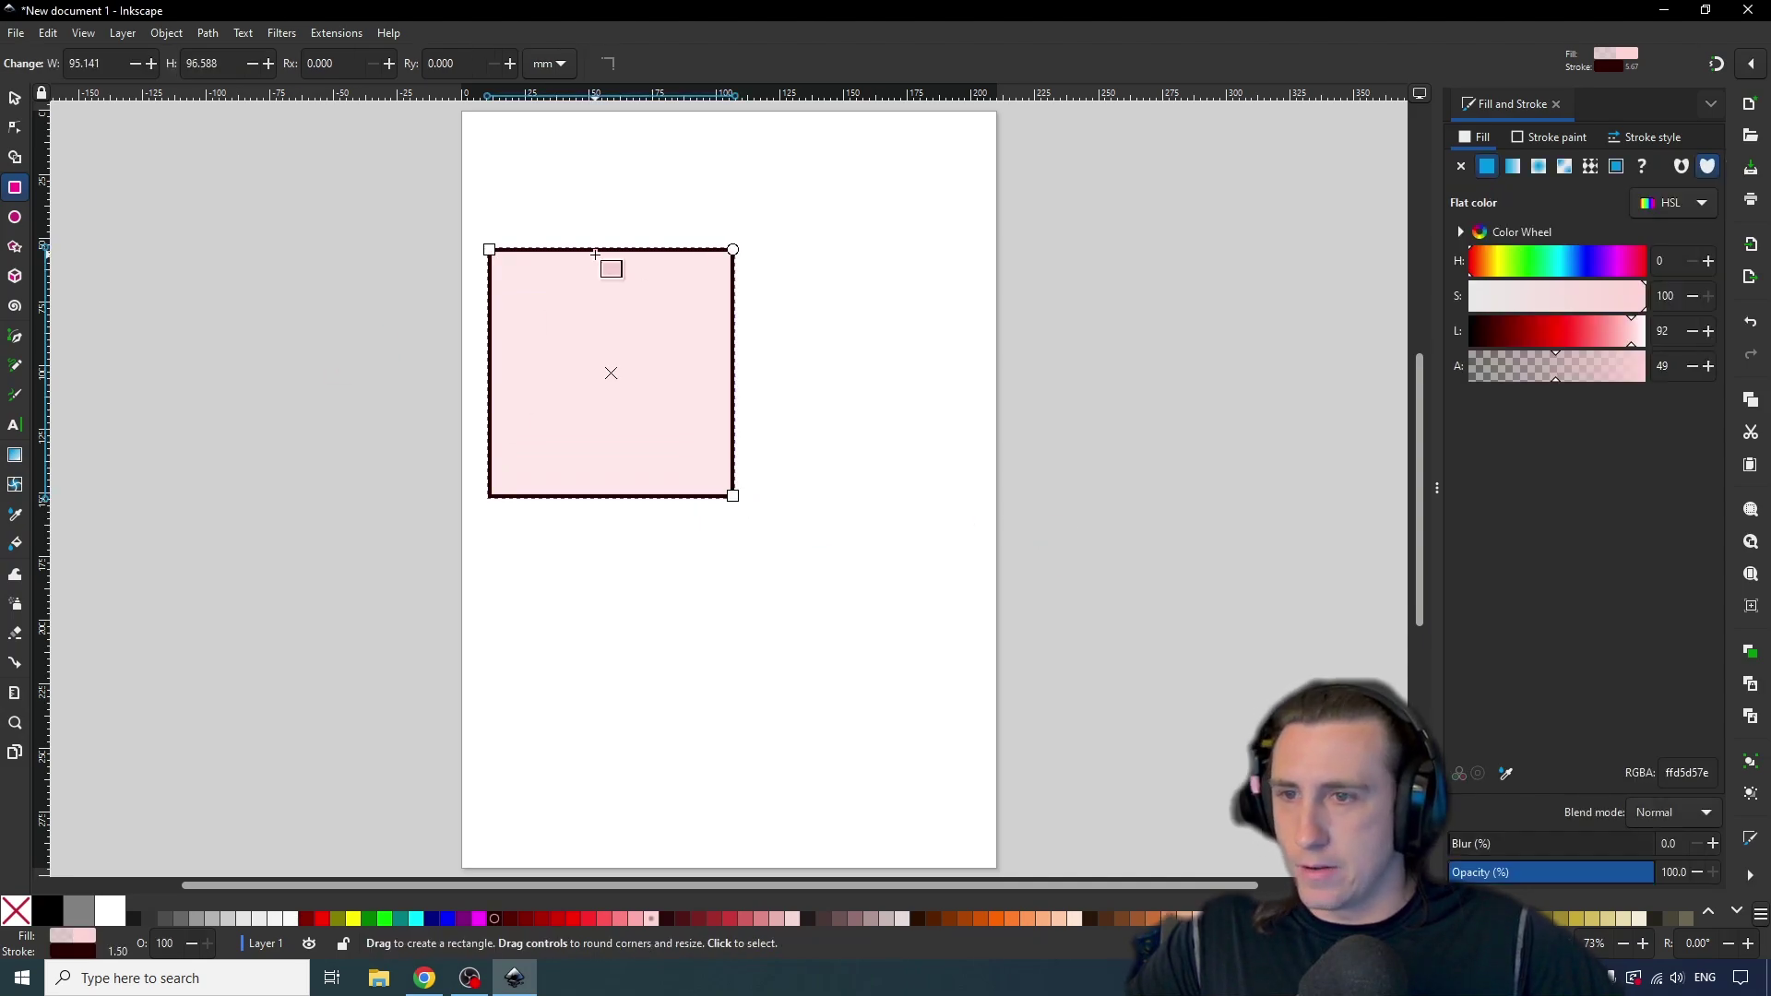
click(16, 217)
drag(854, 294, 1058, 478)
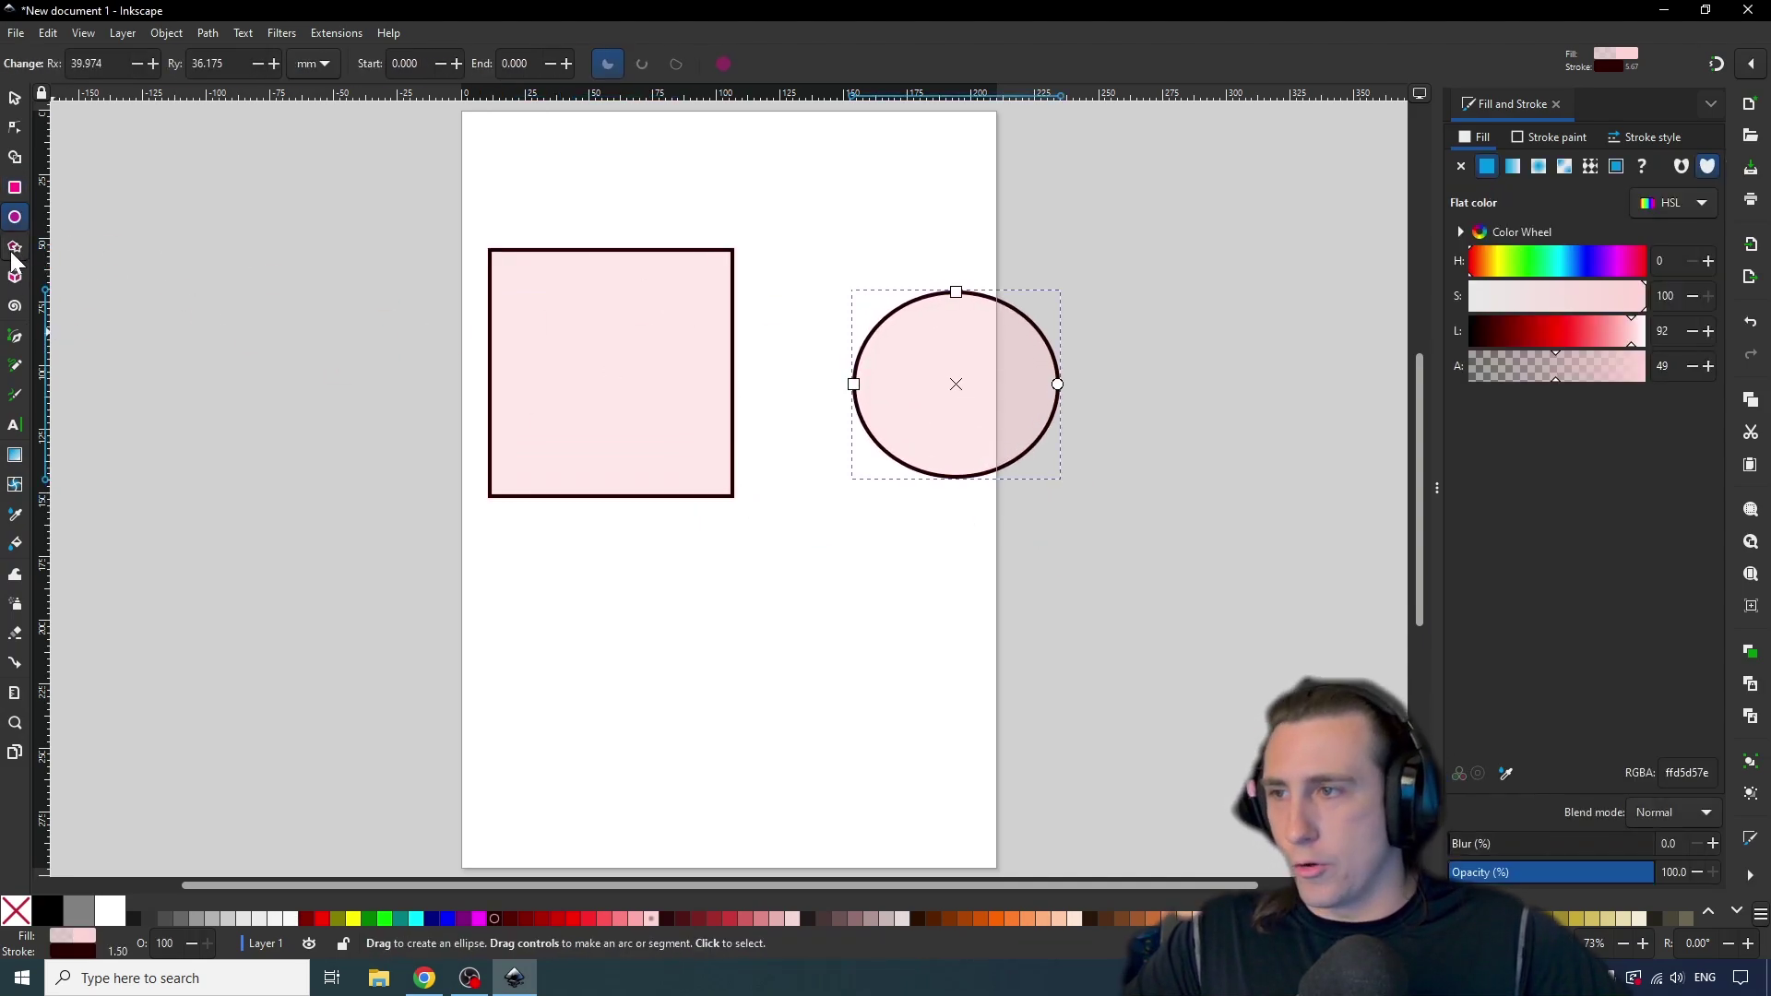
Draw a closed irregular pink polygon below the rectangle with the Pen tool.
click(15, 337)
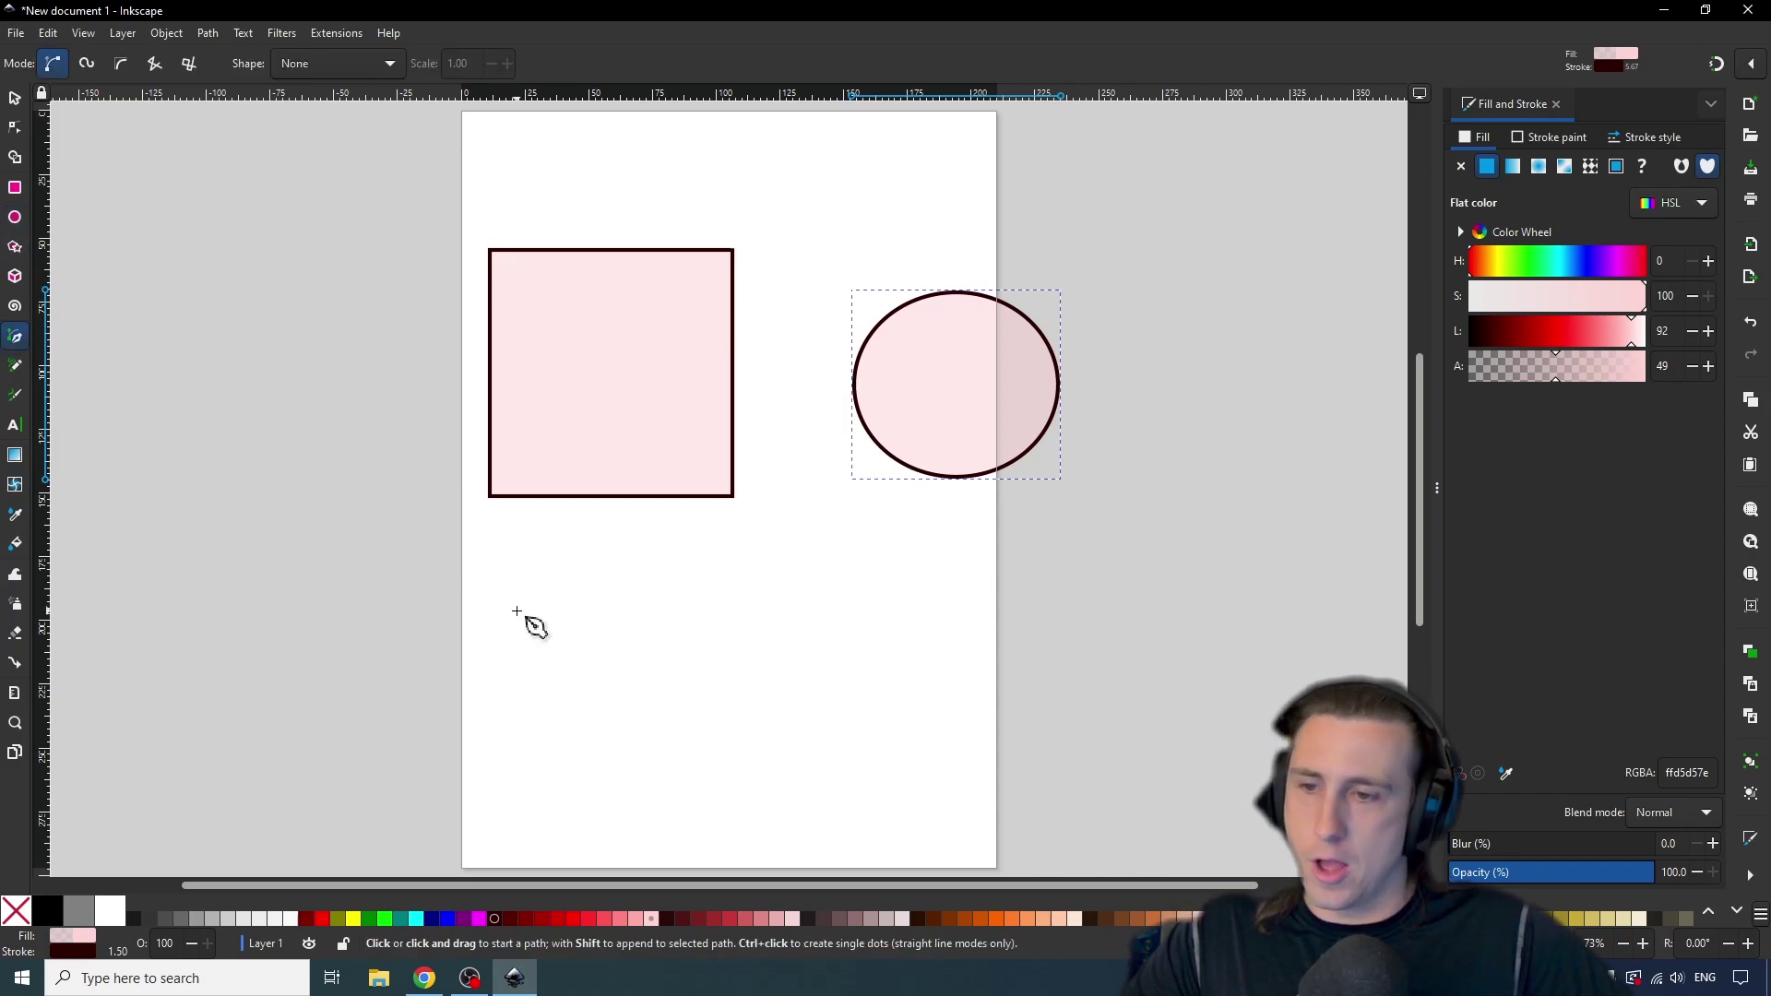
click(516, 611)
click(573, 806)
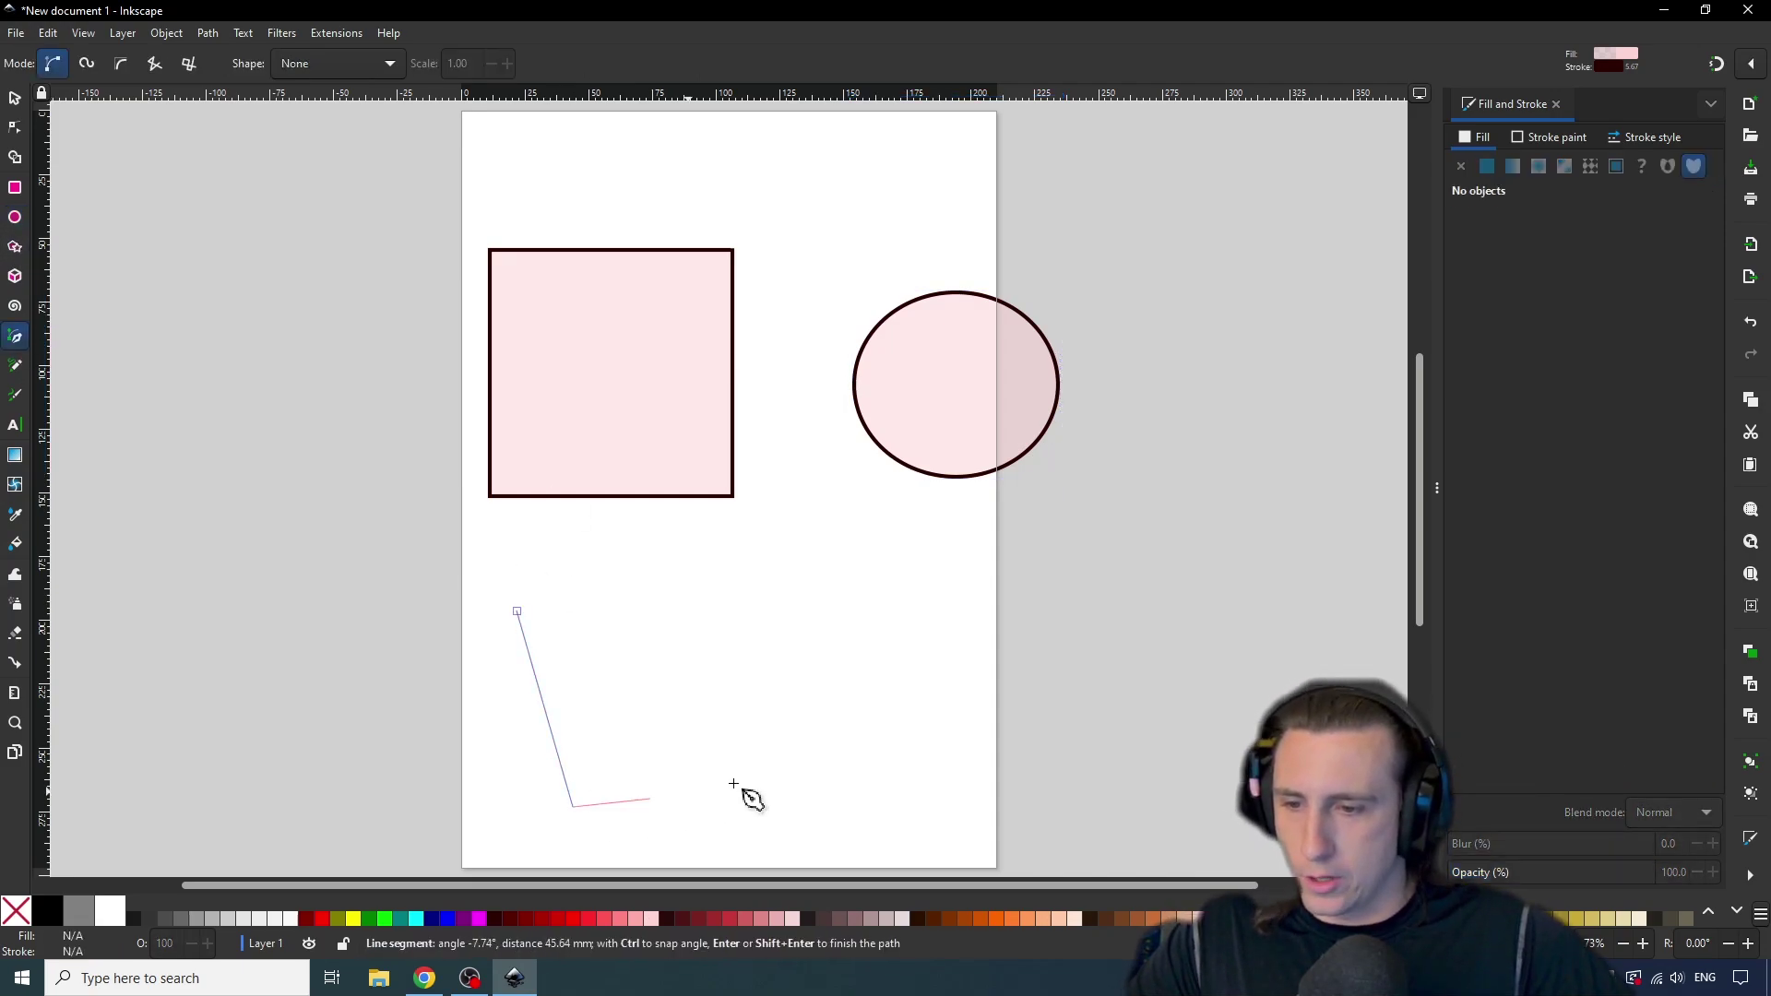
click(826, 760)
click(754, 594)
click(569, 565)
click(573, 668)
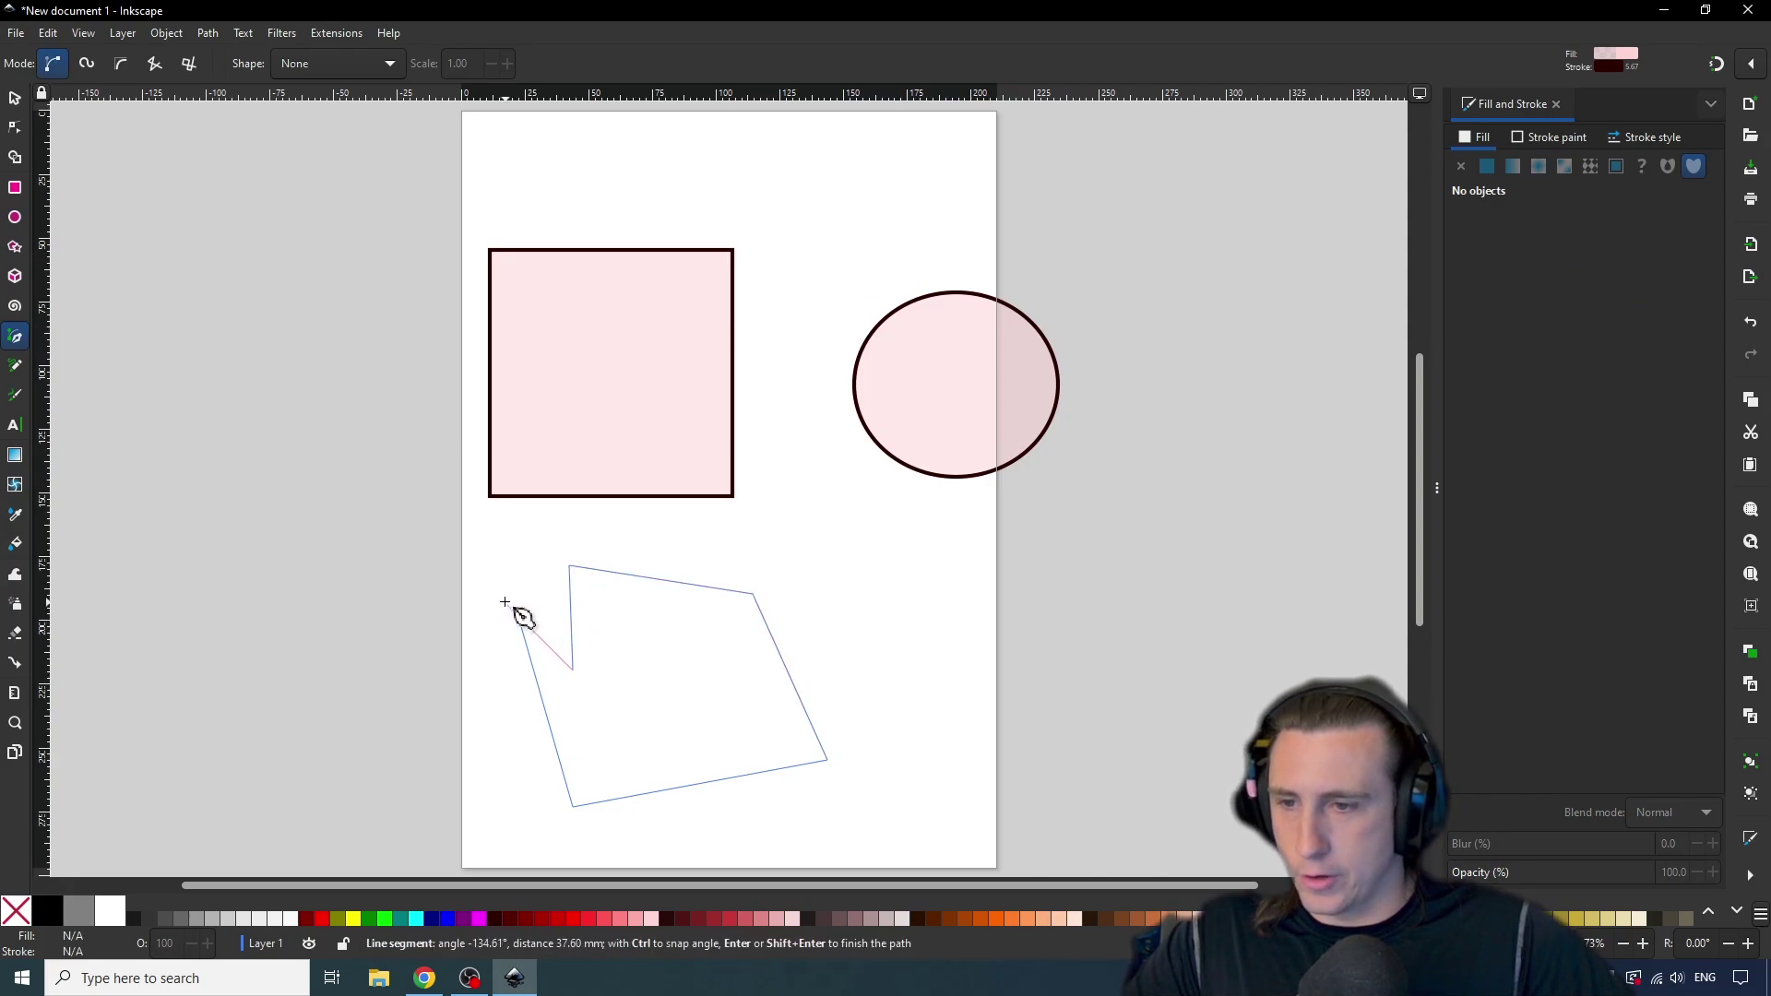
click(519, 612)
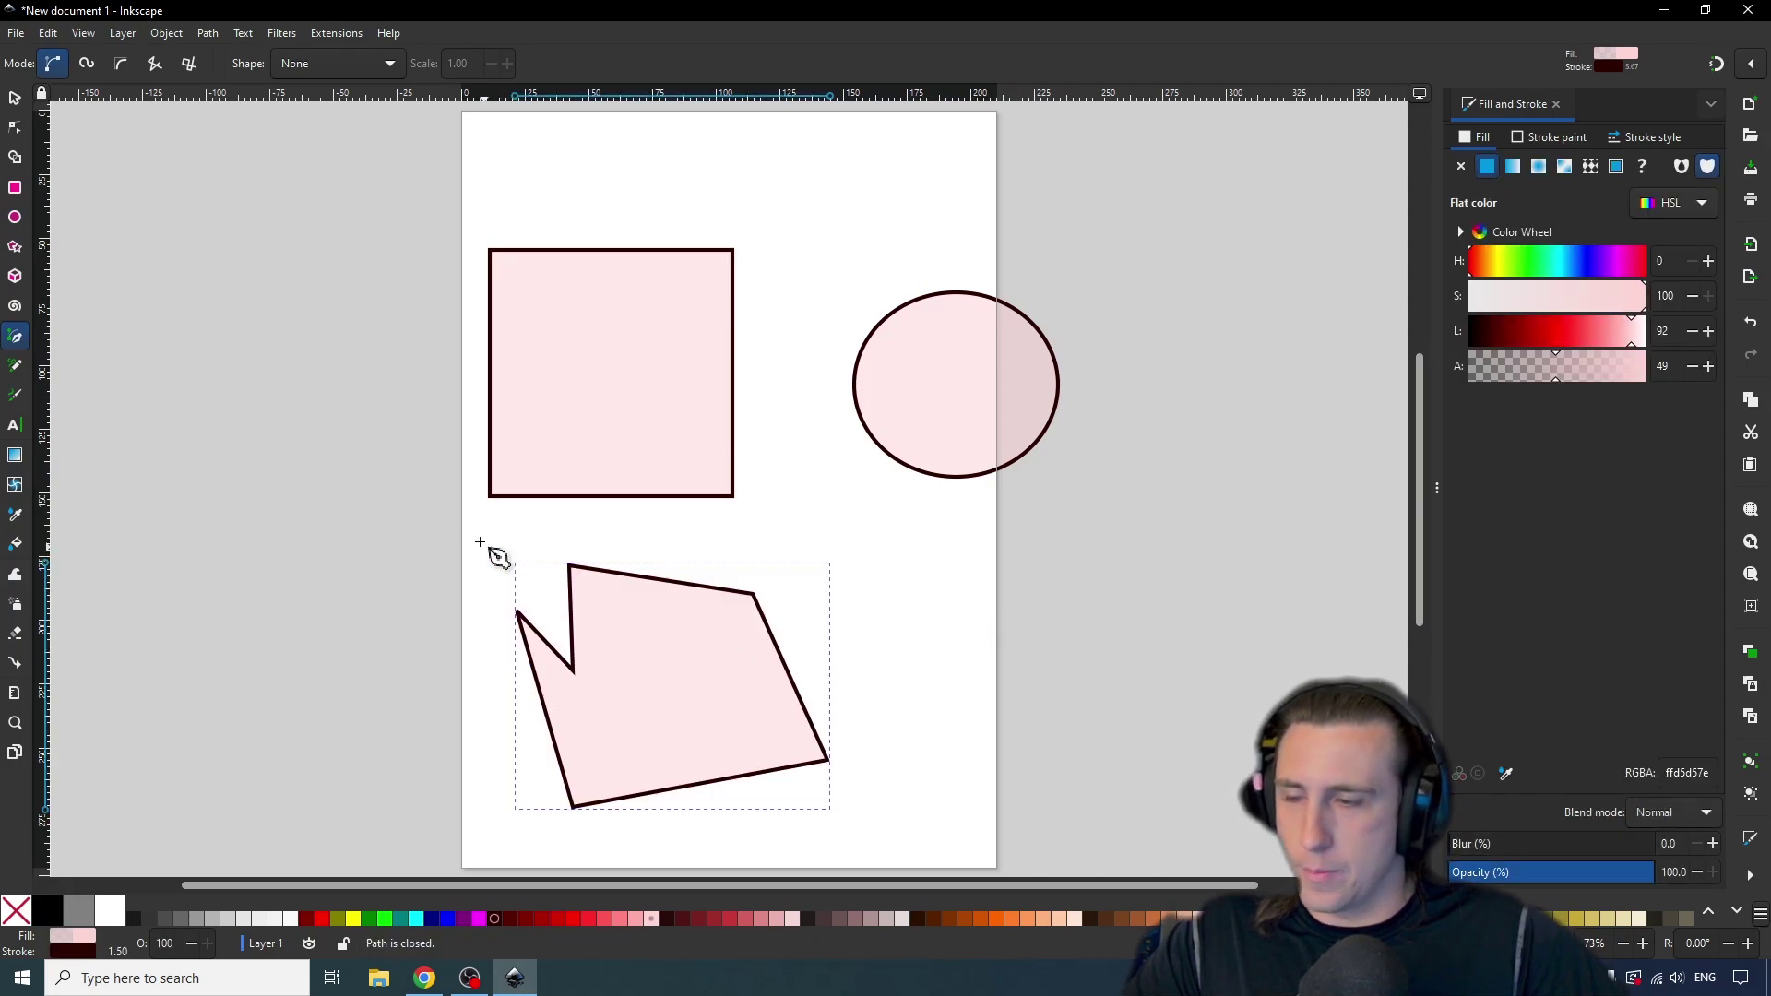
Sketch freehand Pencil strokes, undo them, and place a text cursor below the rectangle.
click(16, 367)
mouse_move(771, 343)
mouse_down()
mouse_move(875, 201)
mouse_move(842, 144)
mouse_move(811, 163)
mouse_move(852, 286)
mouse_move(770, 372)
mouse_up()
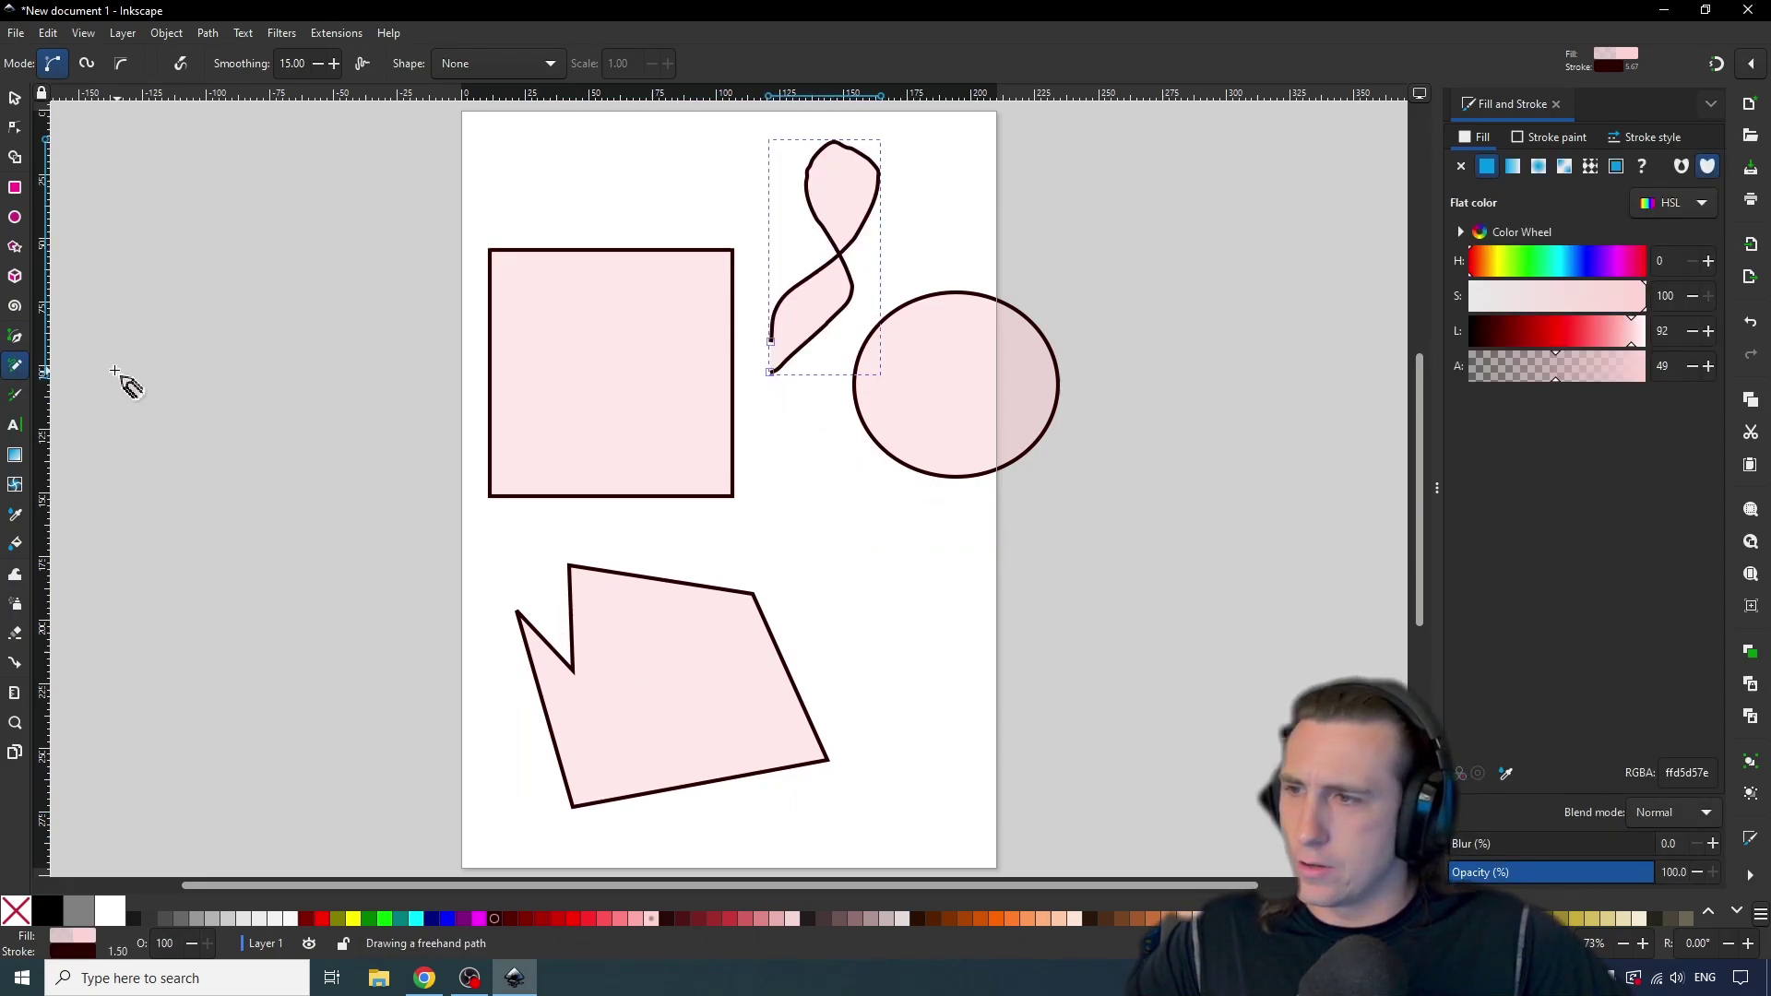
mouse_move(800, 515)
mouse_down()
mouse_move(1050, 626)
mouse_move(1081, 770)
mouse_move(889, 738)
mouse_move(801, 518)
mouse_up()
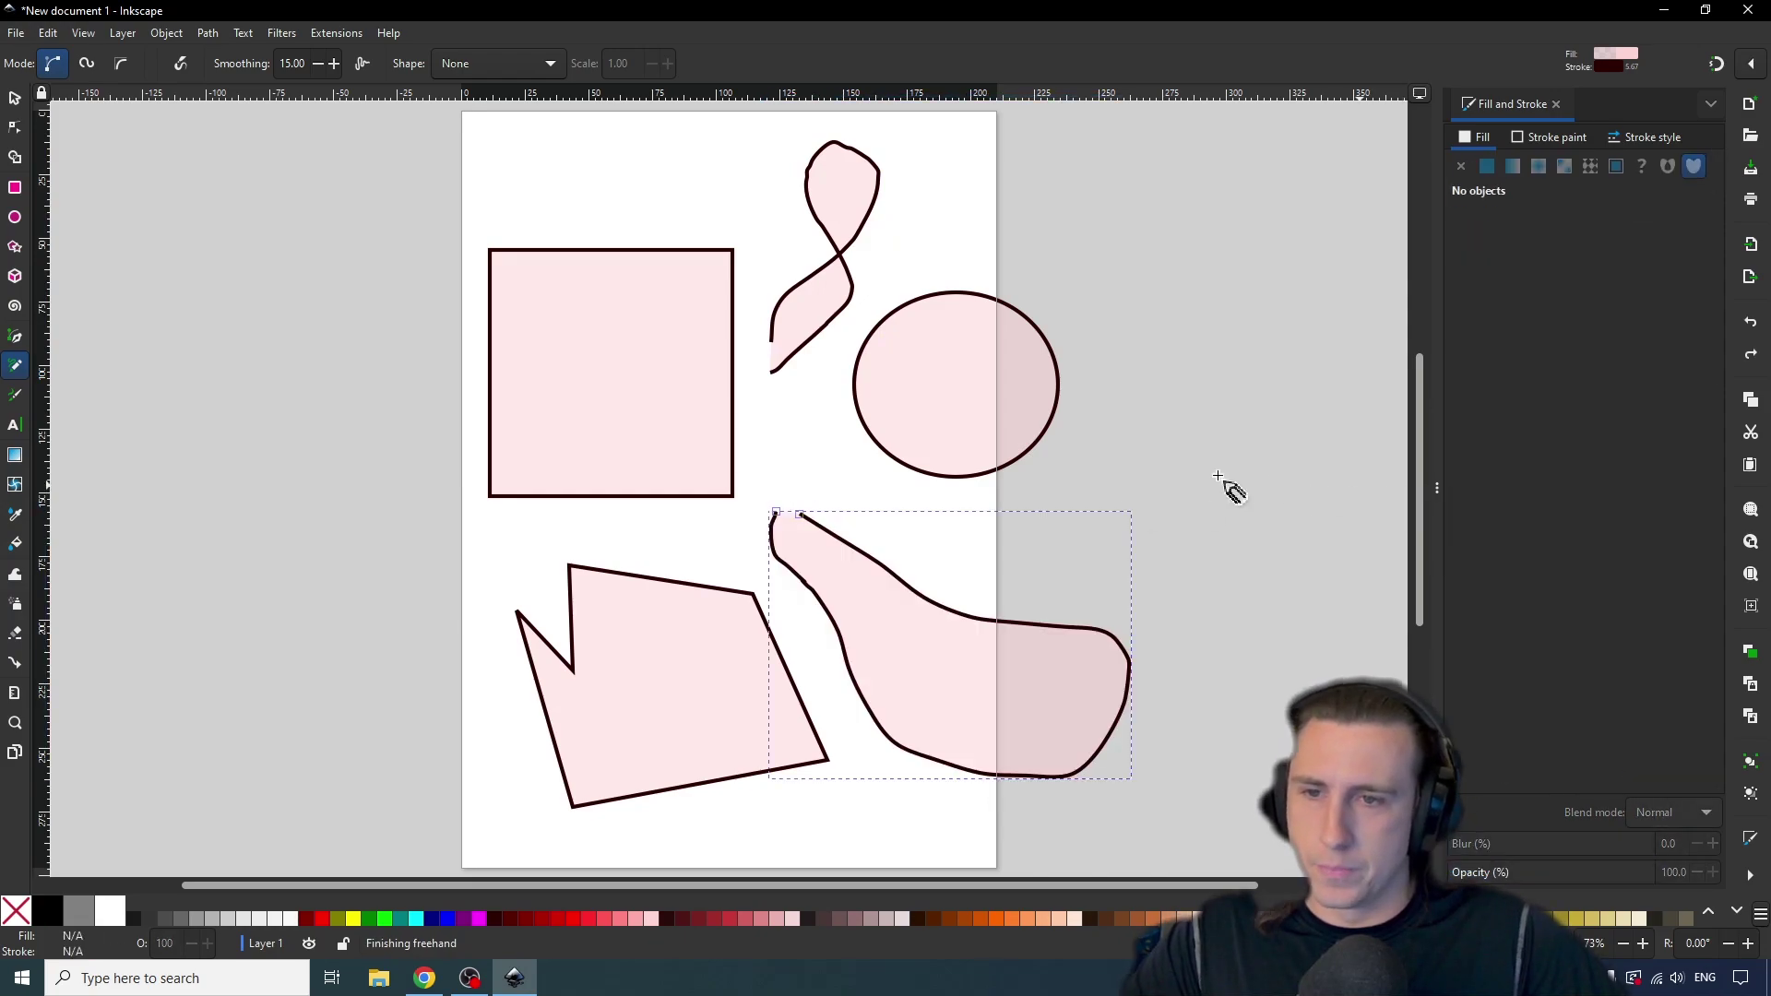
key(ctrl+z)
key(ctrl+z)
click(11, 424)
click(744, 552)
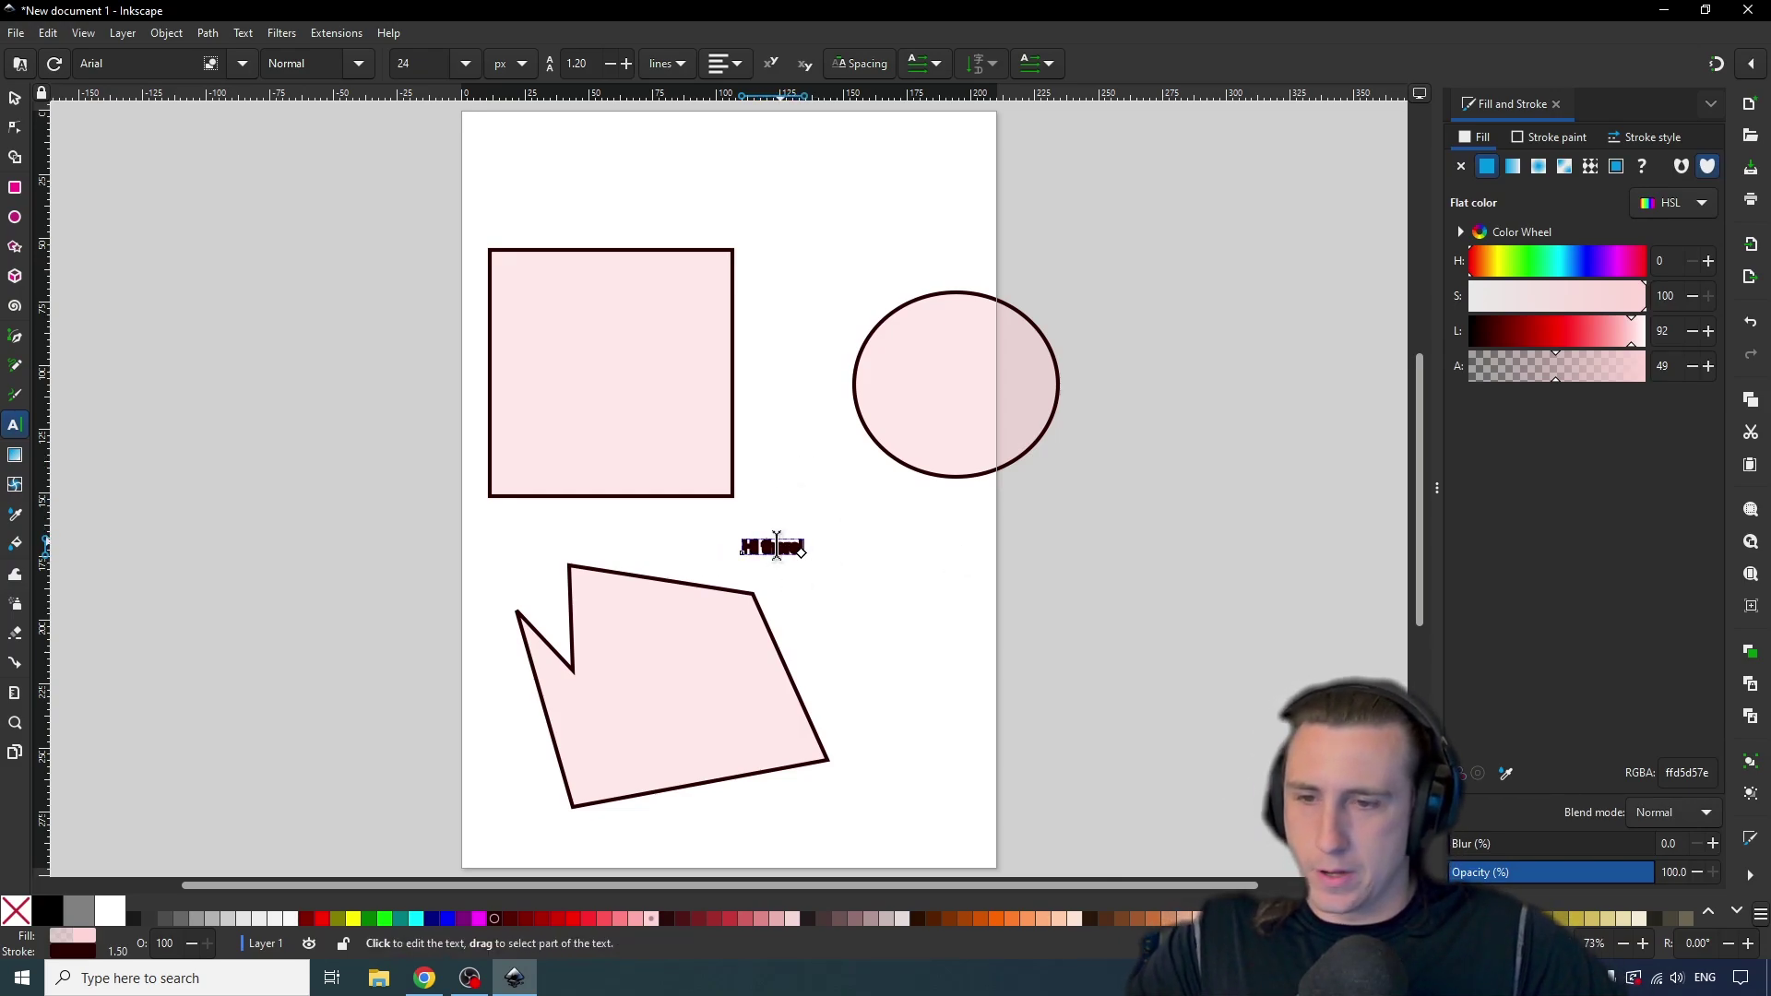
Remove the Hi there! text's outline and make its fill black at full opacity.
click(15, 98)
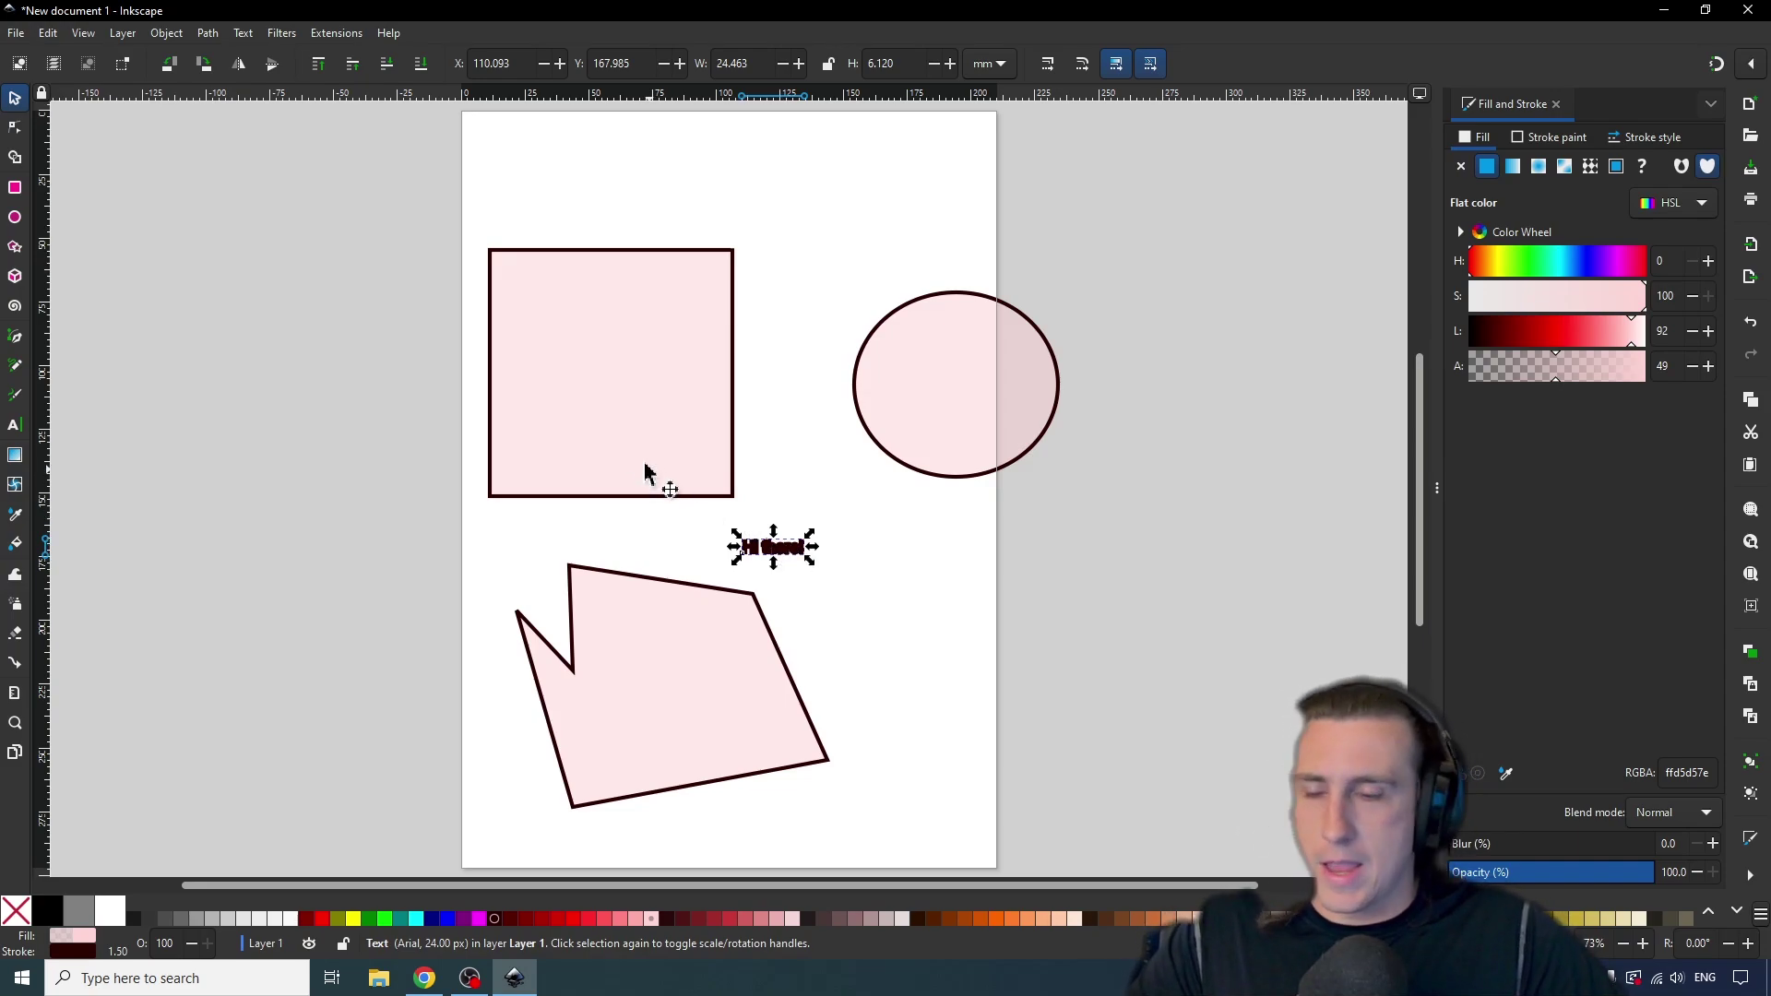
click(576, 318)
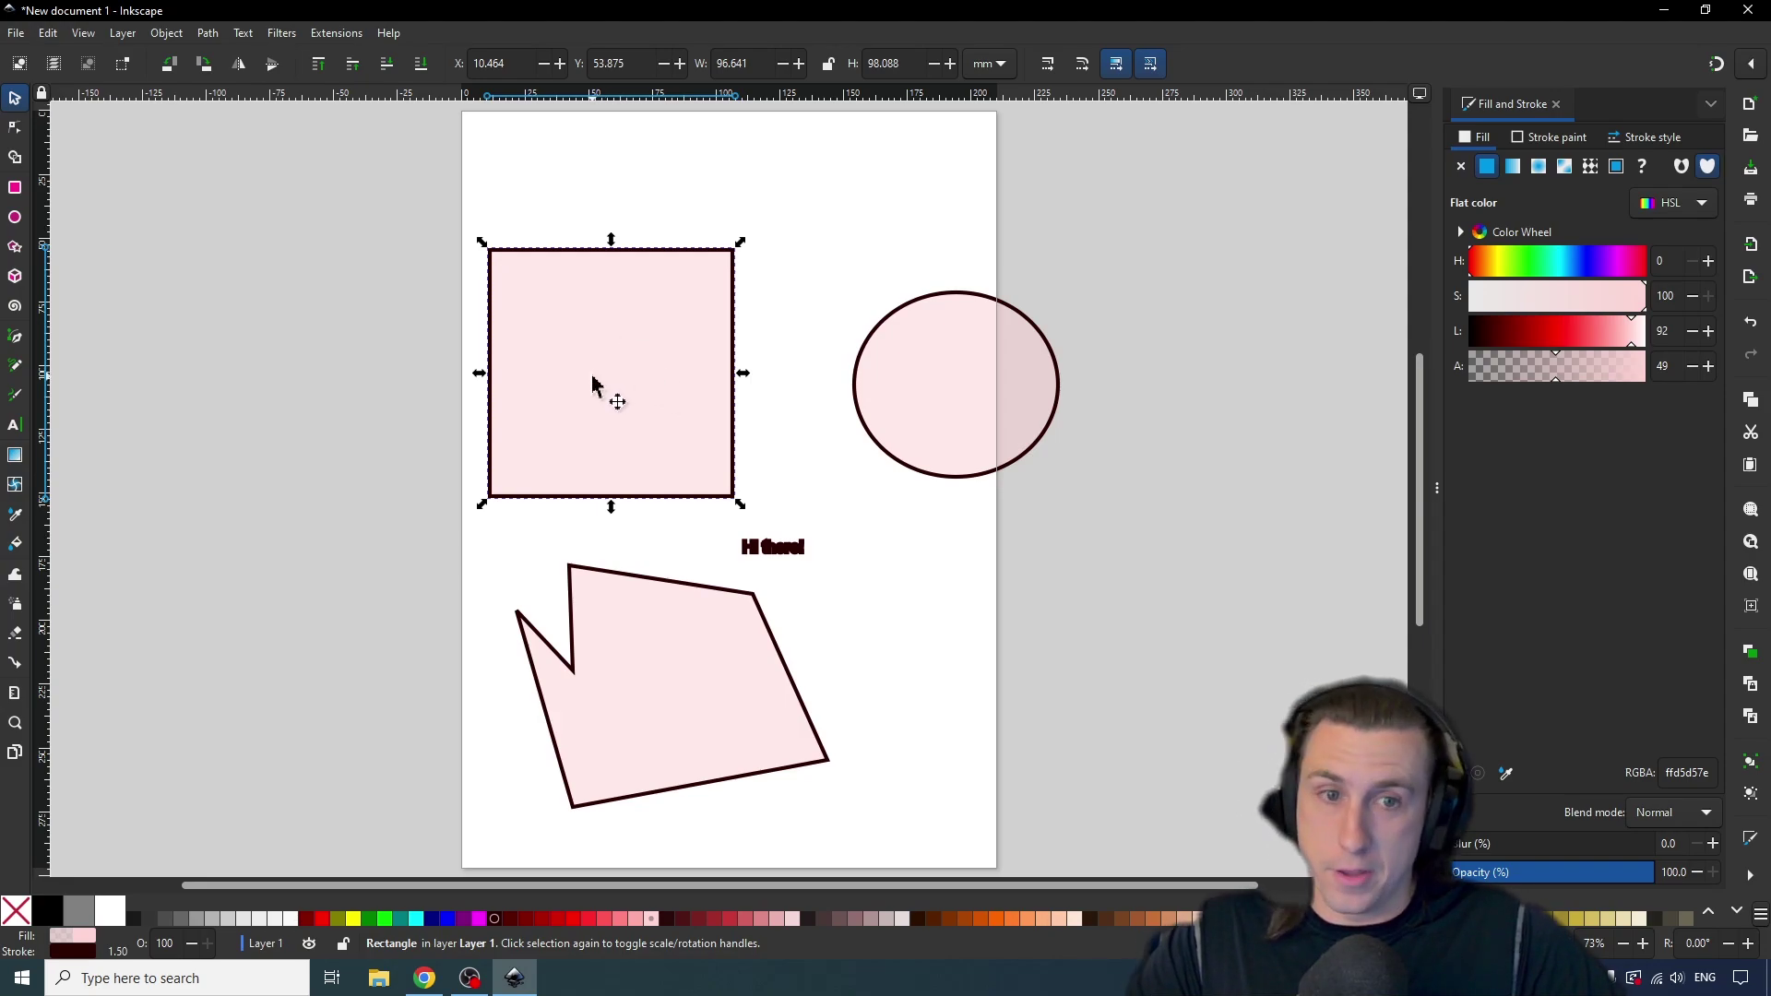
click(838, 489)
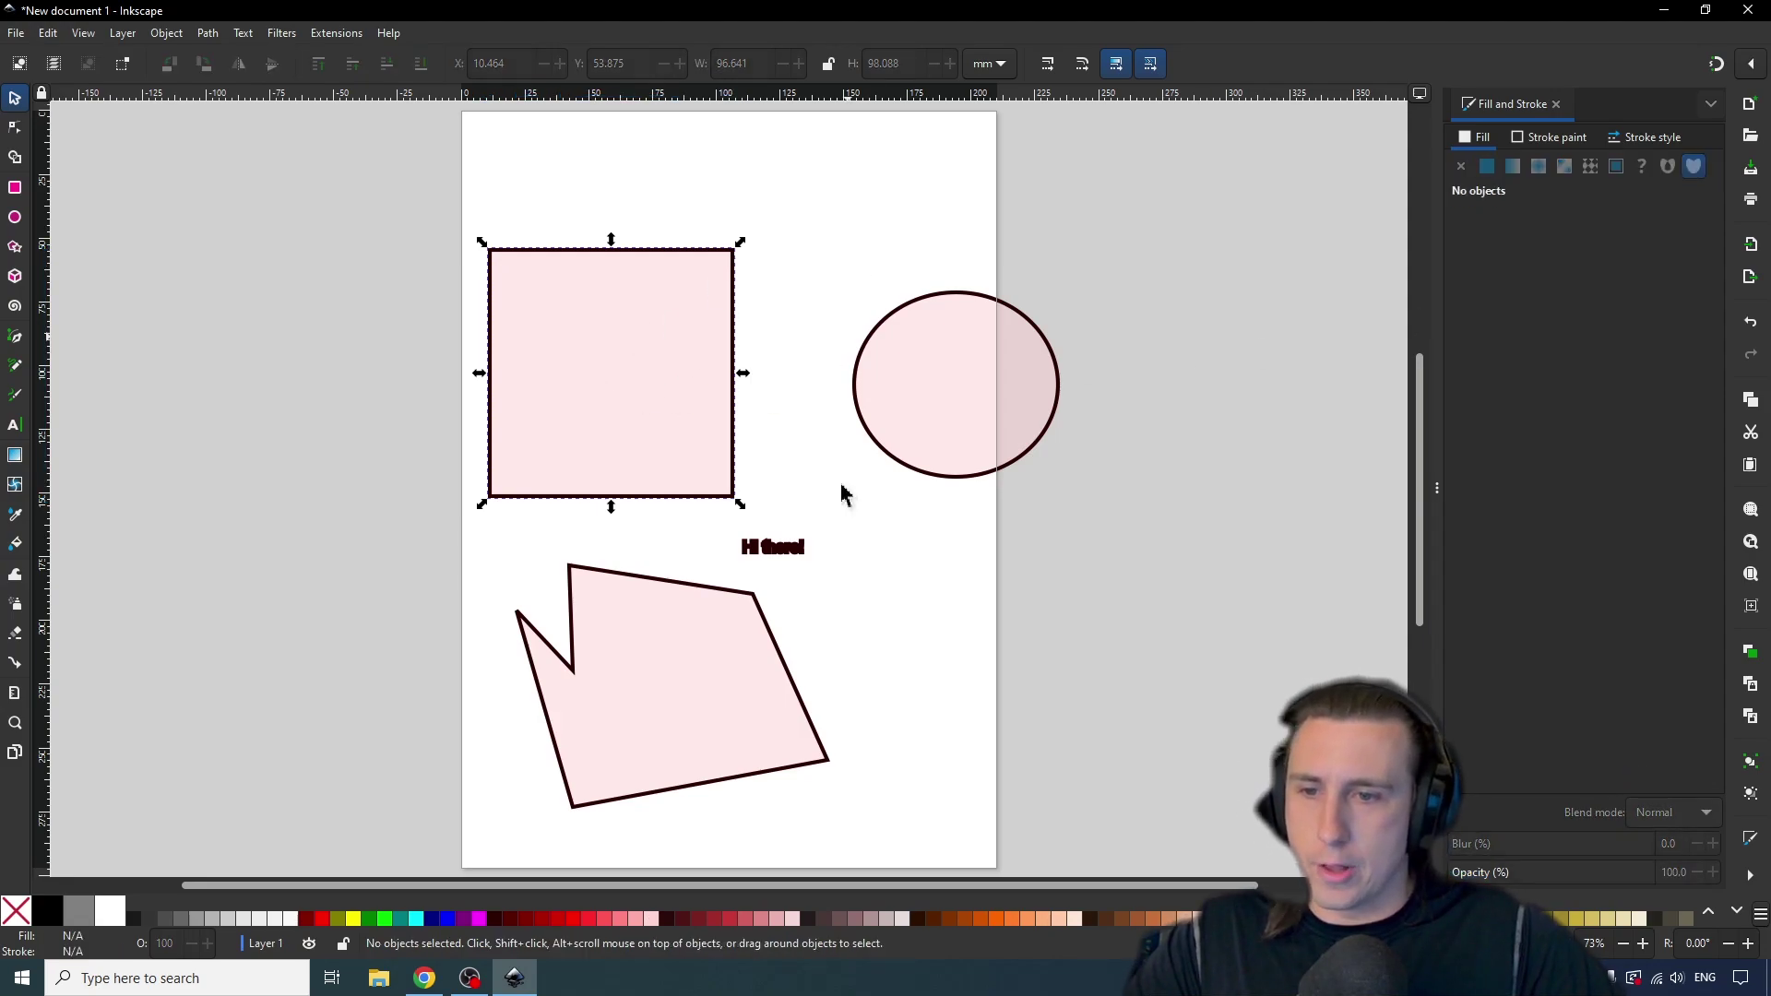
click(779, 553)
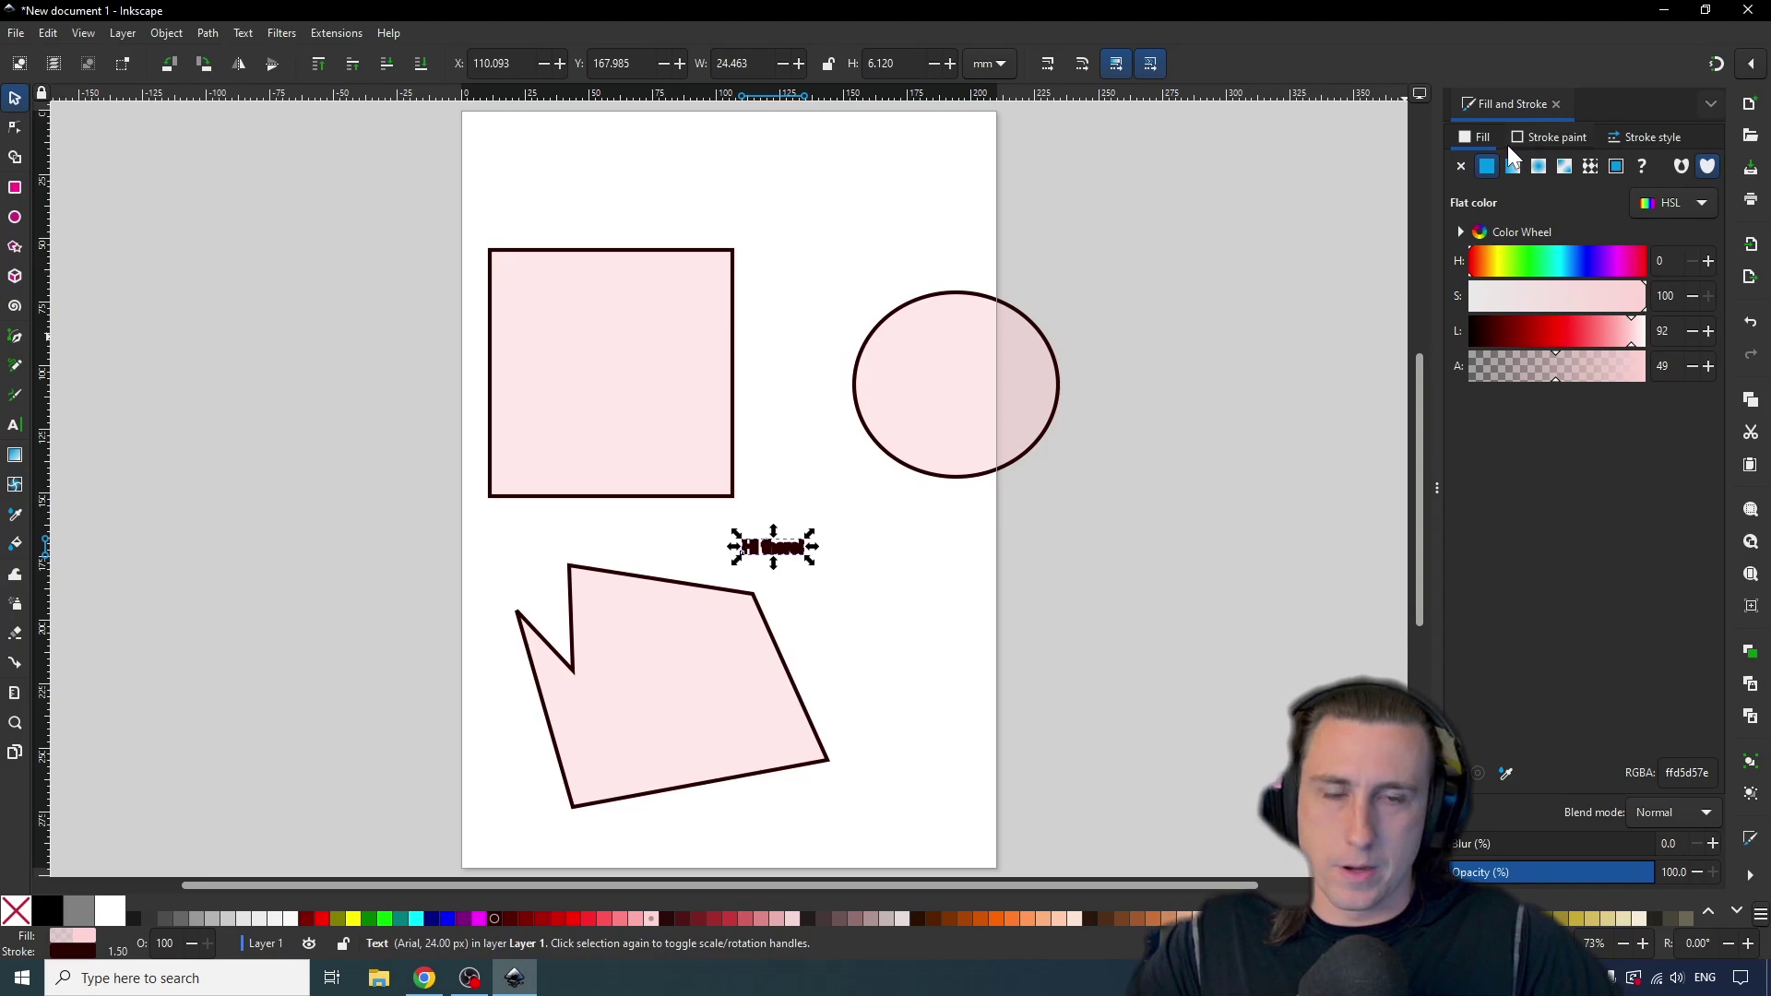
click(1551, 138)
click(1460, 166)
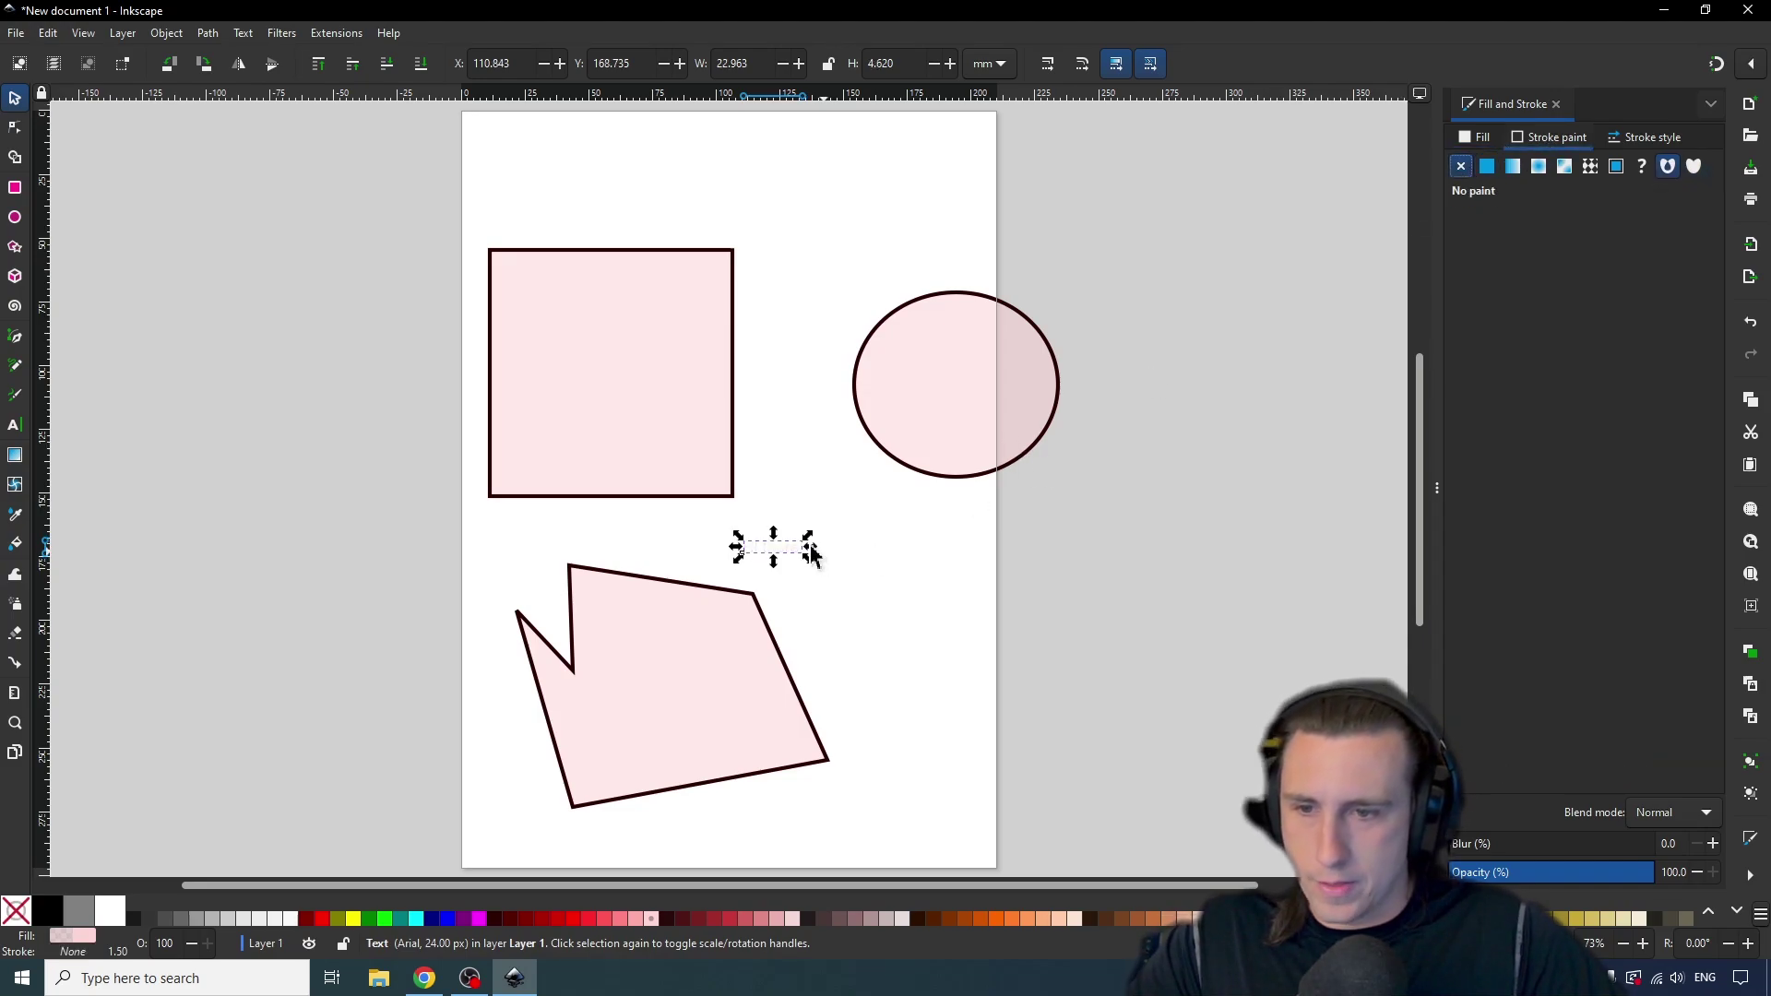
click(1476, 138)
drag(1535, 338, 1259, 334)
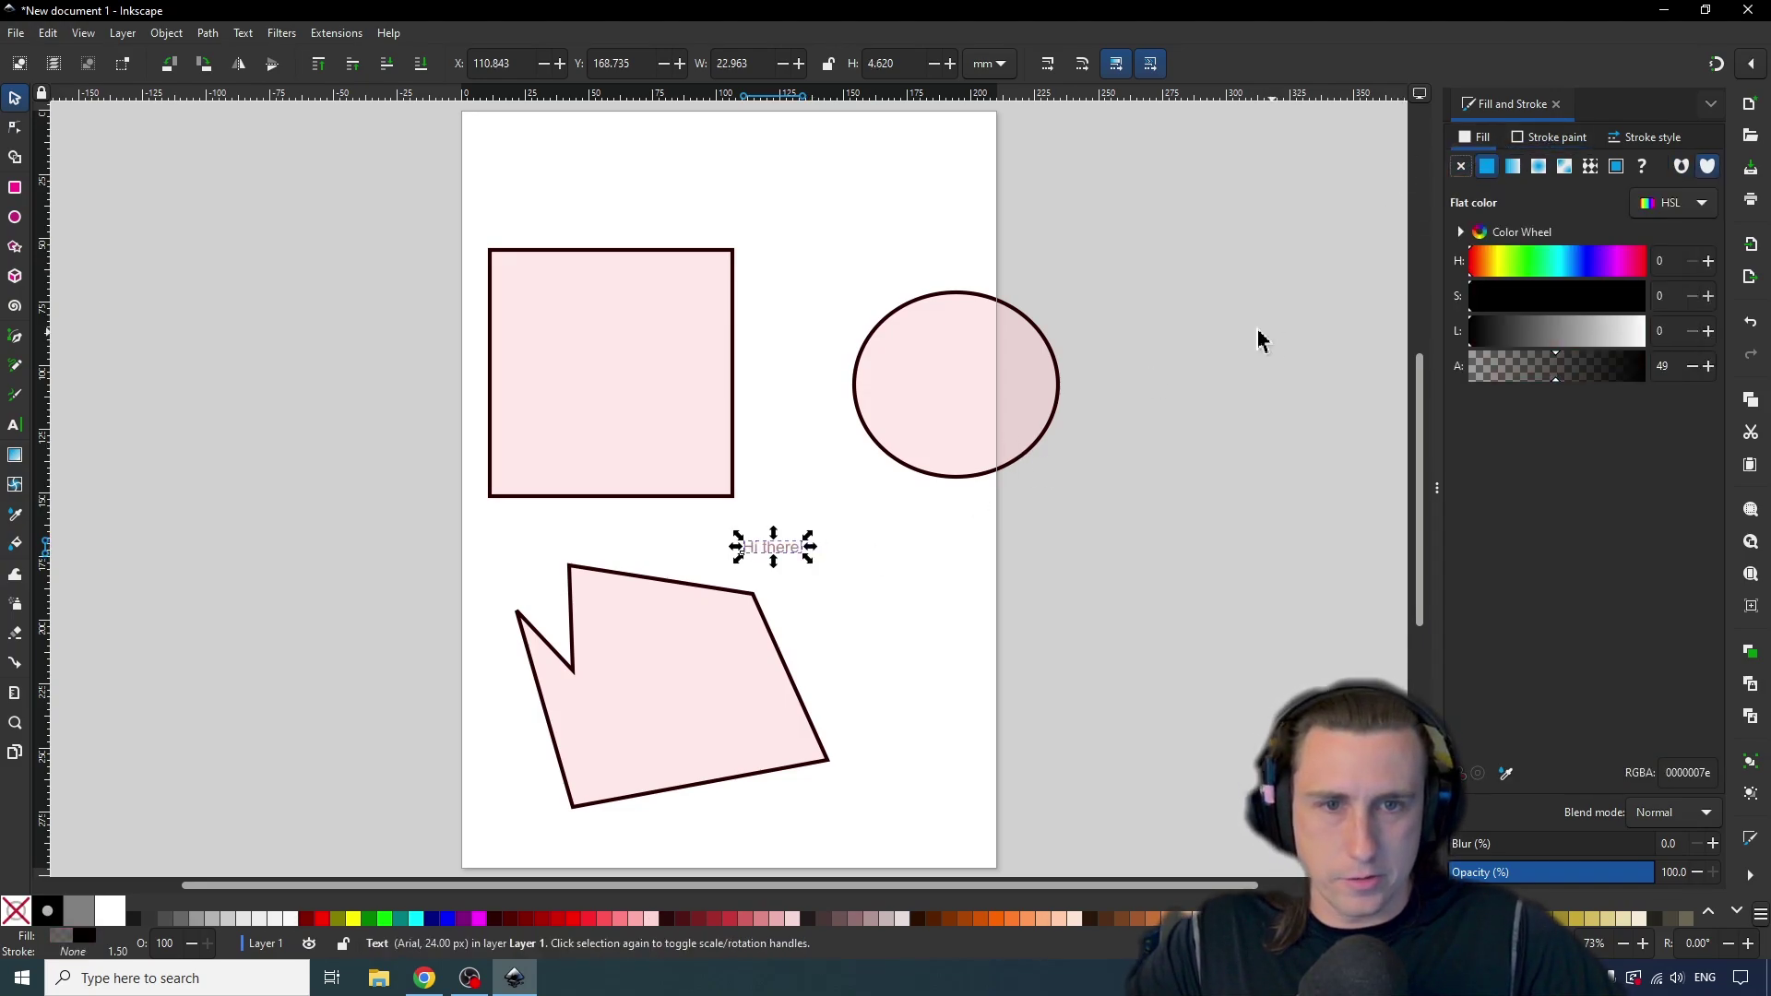
drag(1565, 373, 1652, 369)
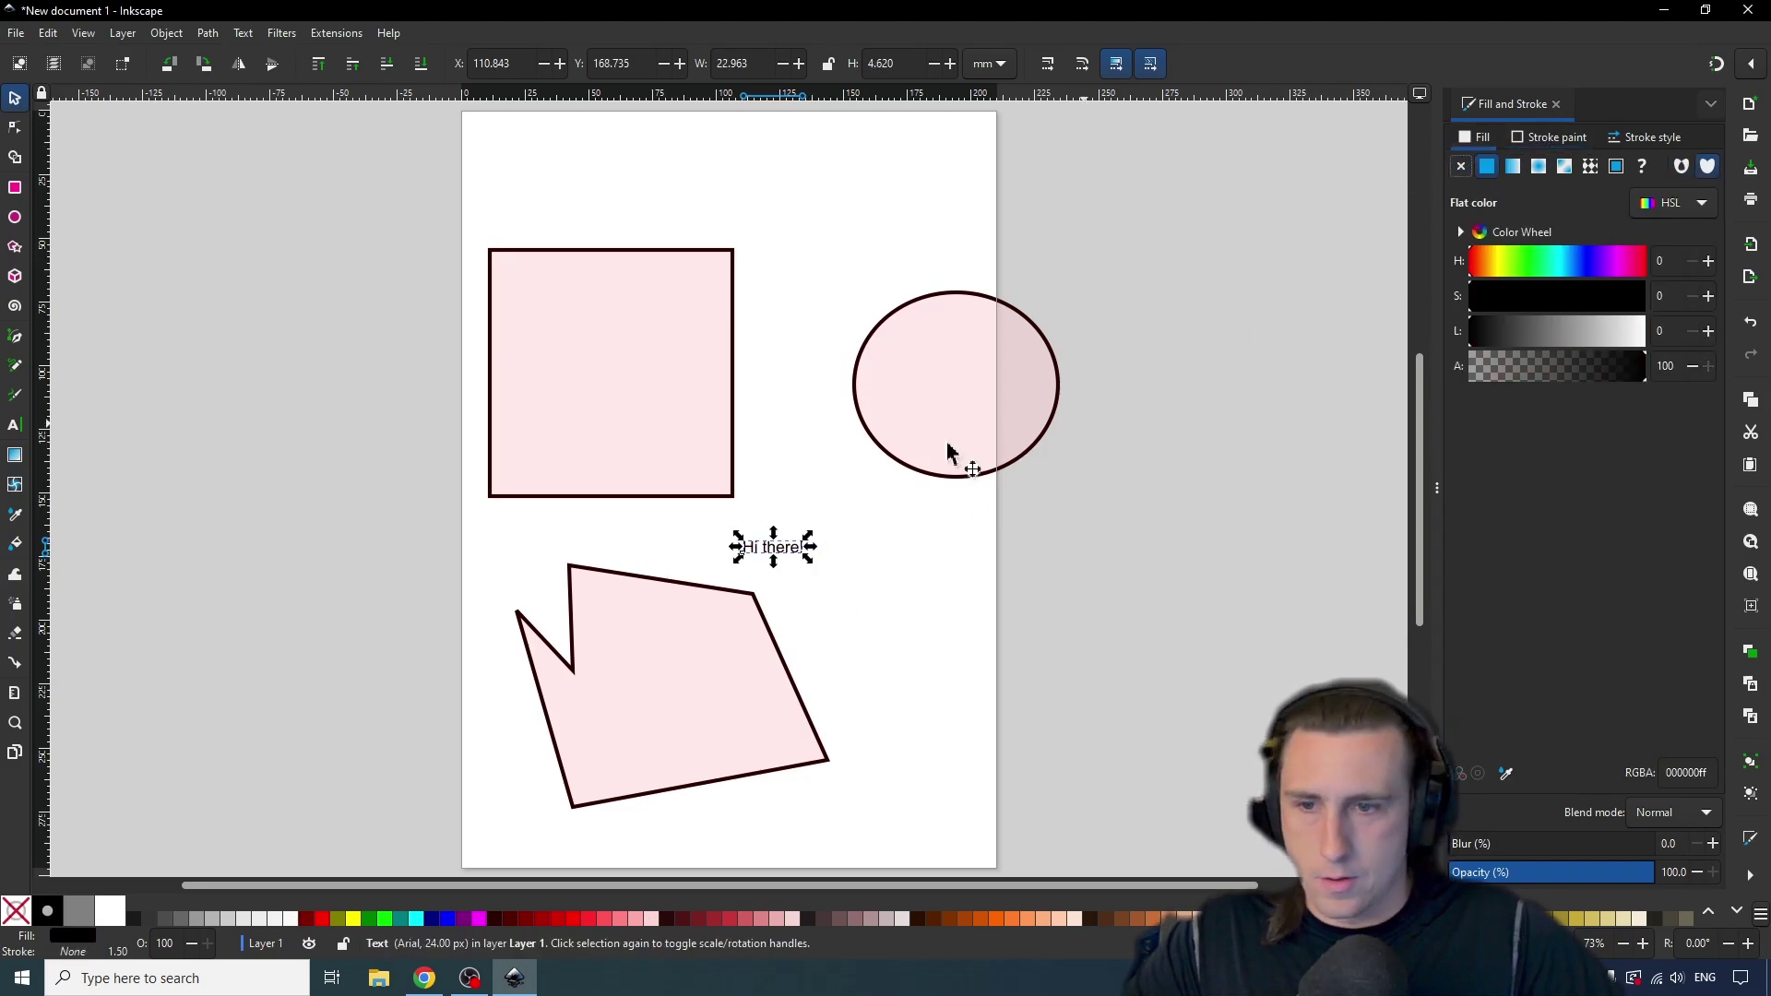
Move the Hi there! text up and right beside the rectangle, then clear the selection.
click(867, 572)
drag(766, 551, 796, 491)
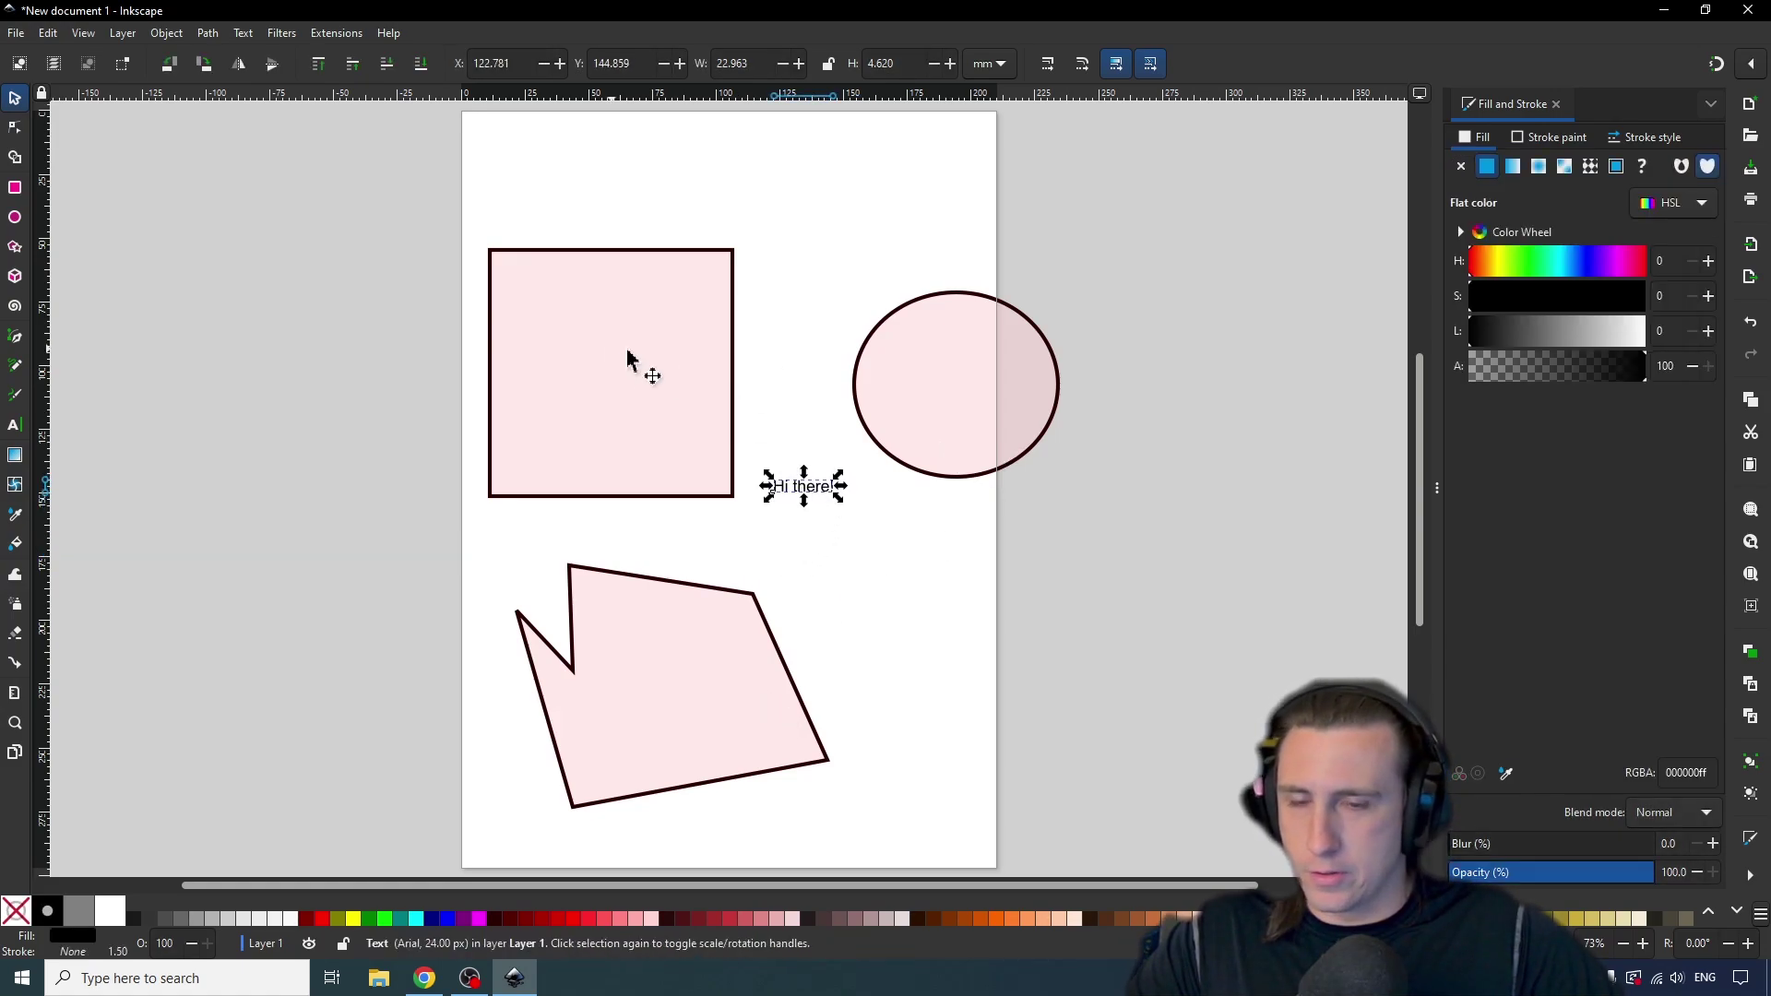
click(710, 664)
click(932, 710)
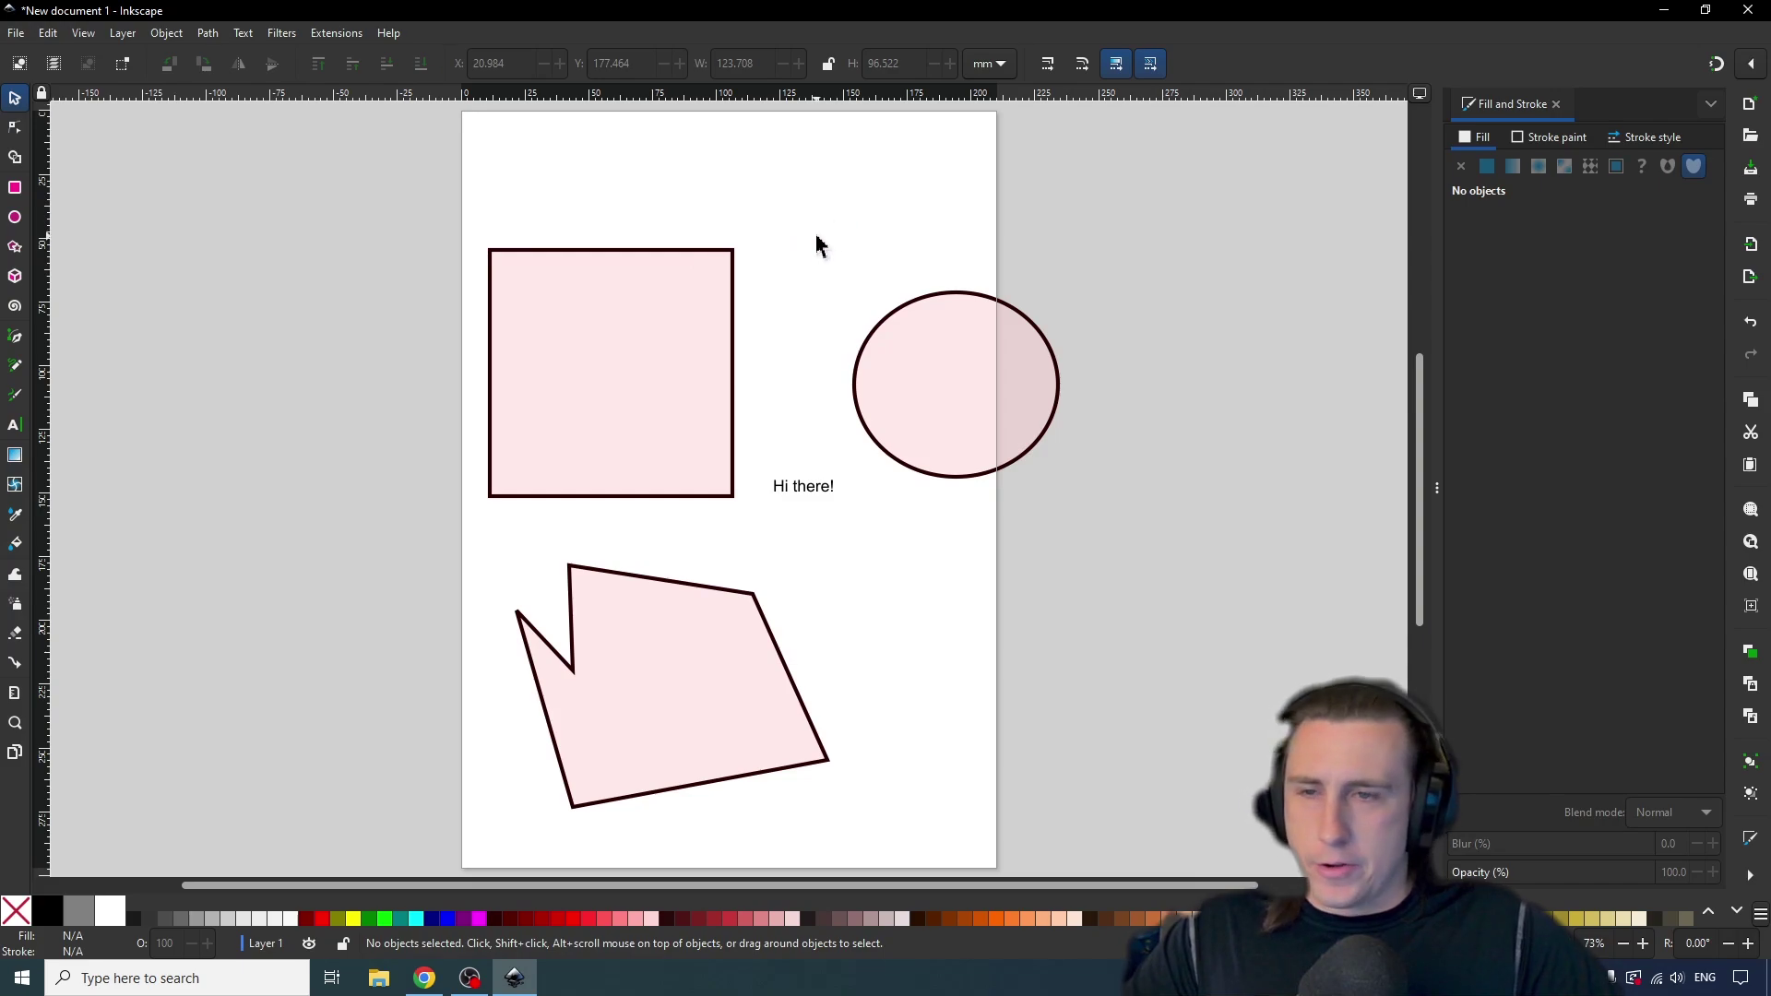
Nudge the pink rectangle slightly left and try selecting all four objects.
click(624, 296)
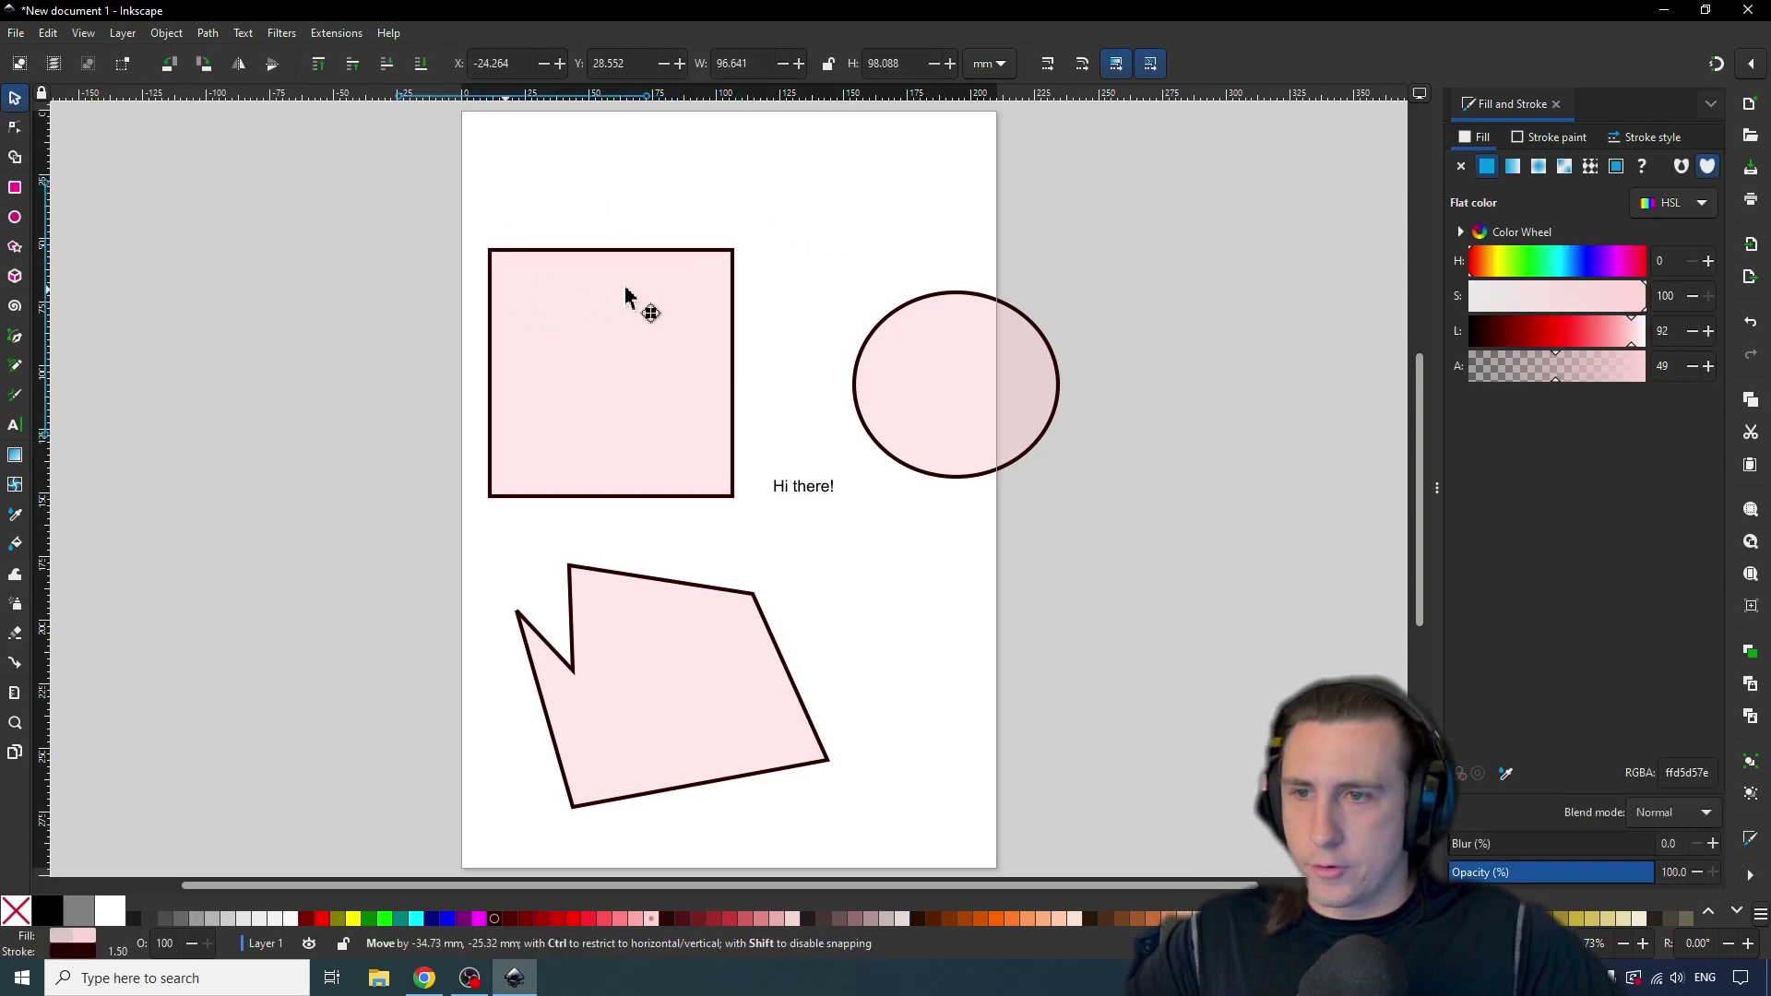
mouse_move(625, 296)
mouse_down()
mouse_move(624, 348)
mouse_move(556, 359)
mouse_up()
drag(356, 178, 1181, 688)
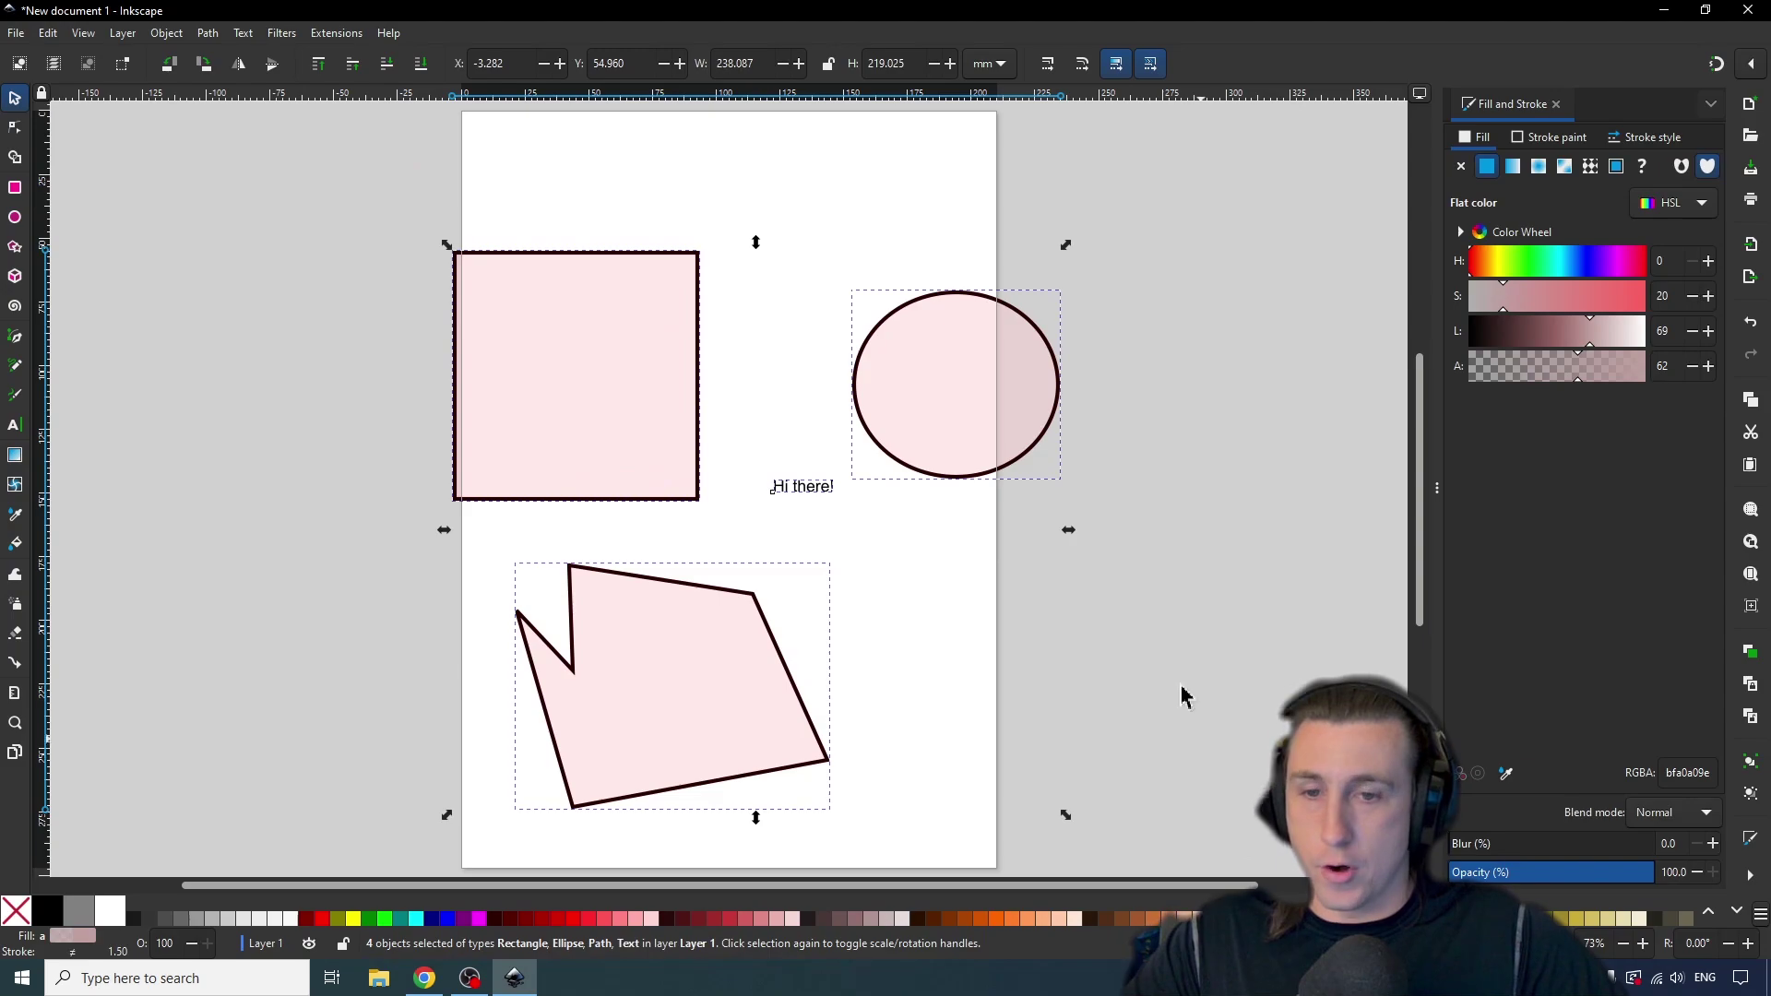
click(1162, 635)
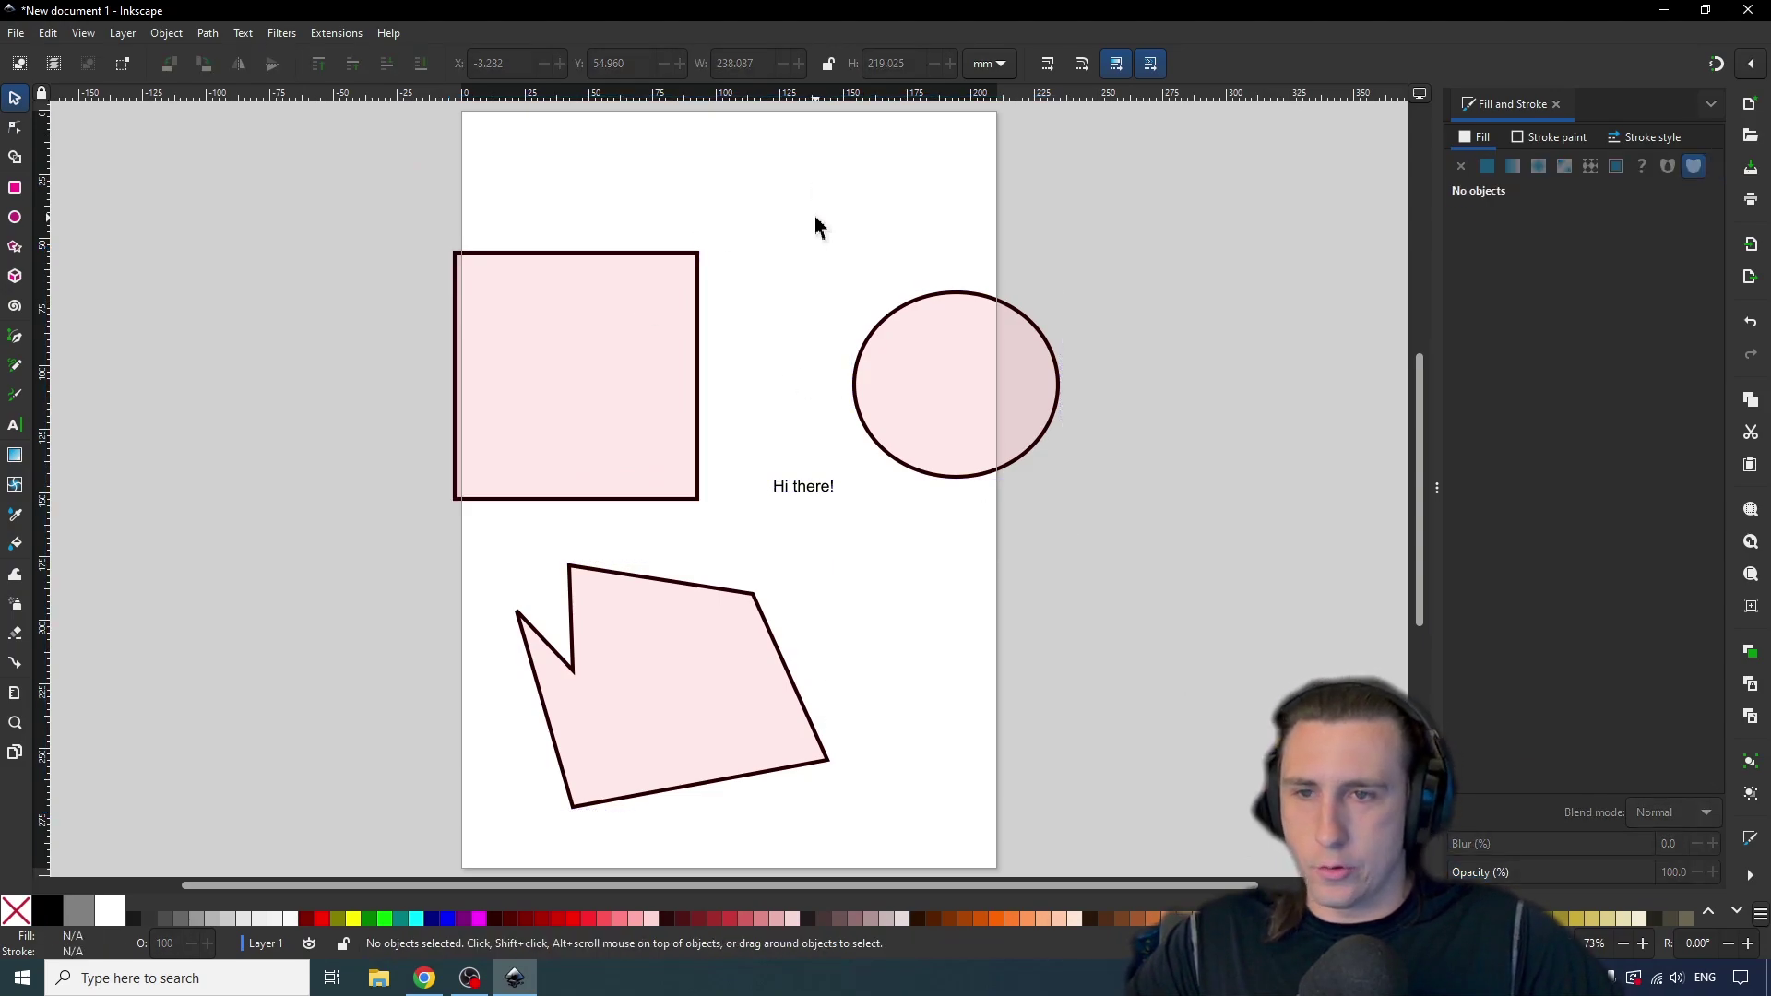
Select every object and shift them left so the square overhangs the page's left edge.
drag(815, 227, 881, 245)
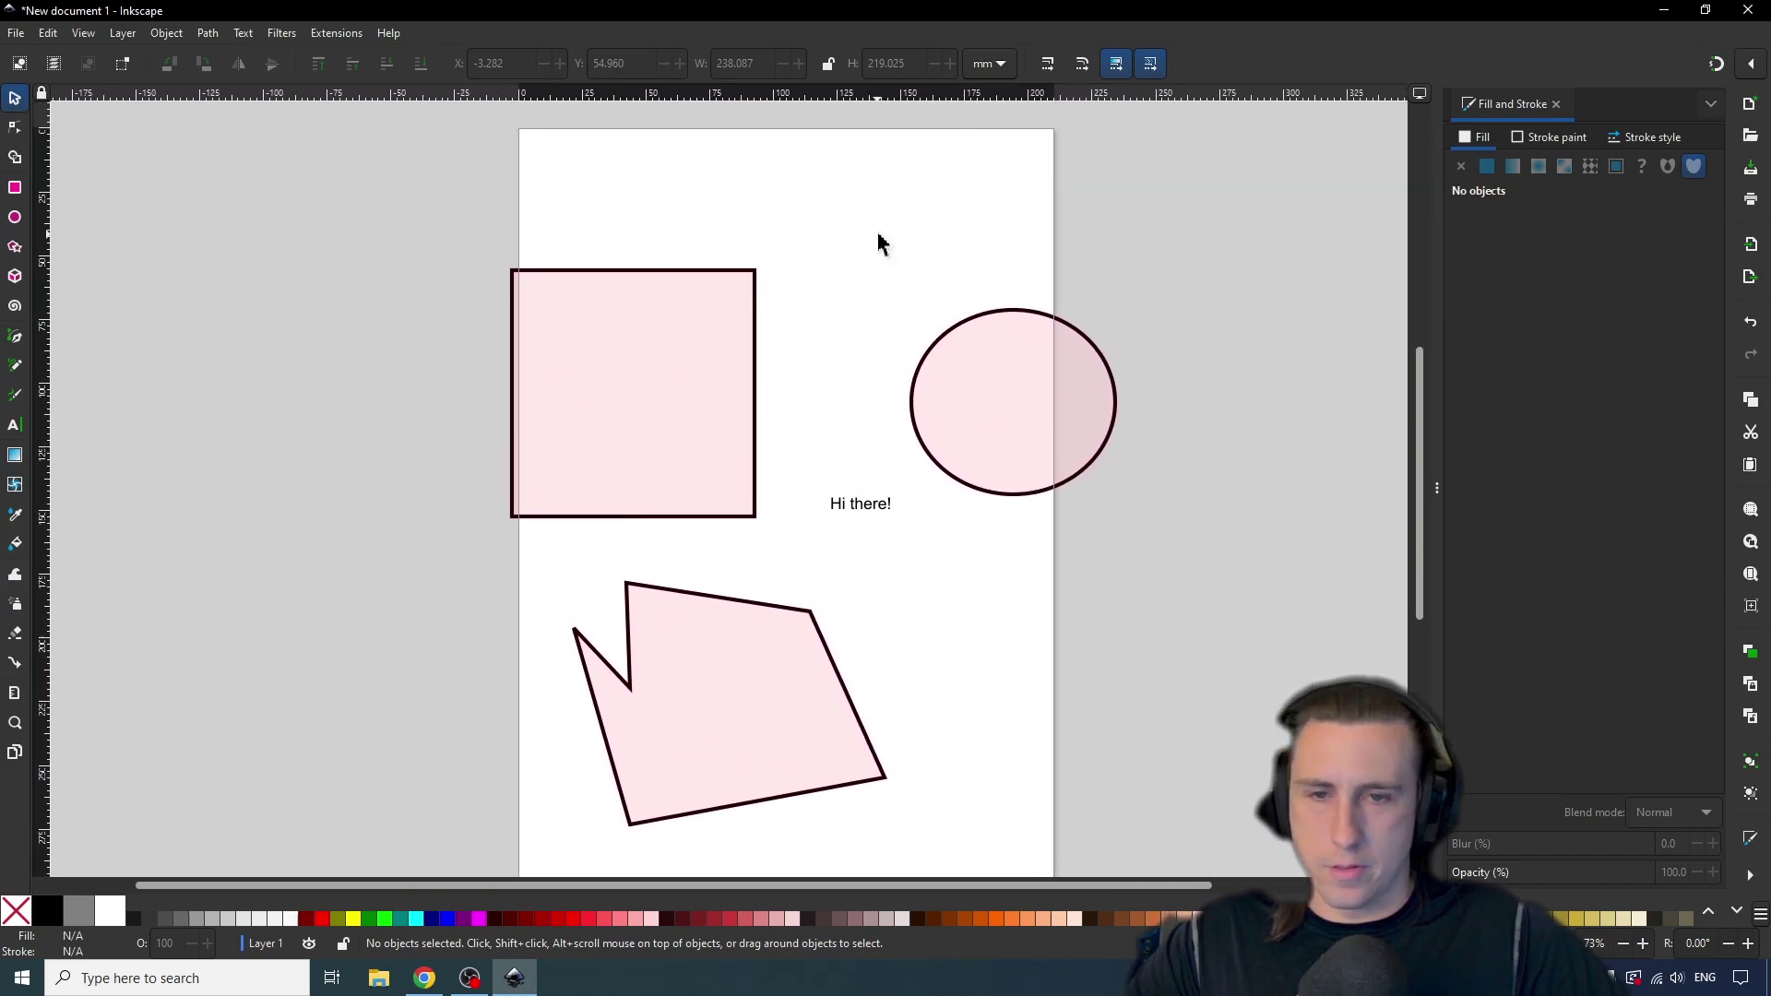
right_click(841, 259)
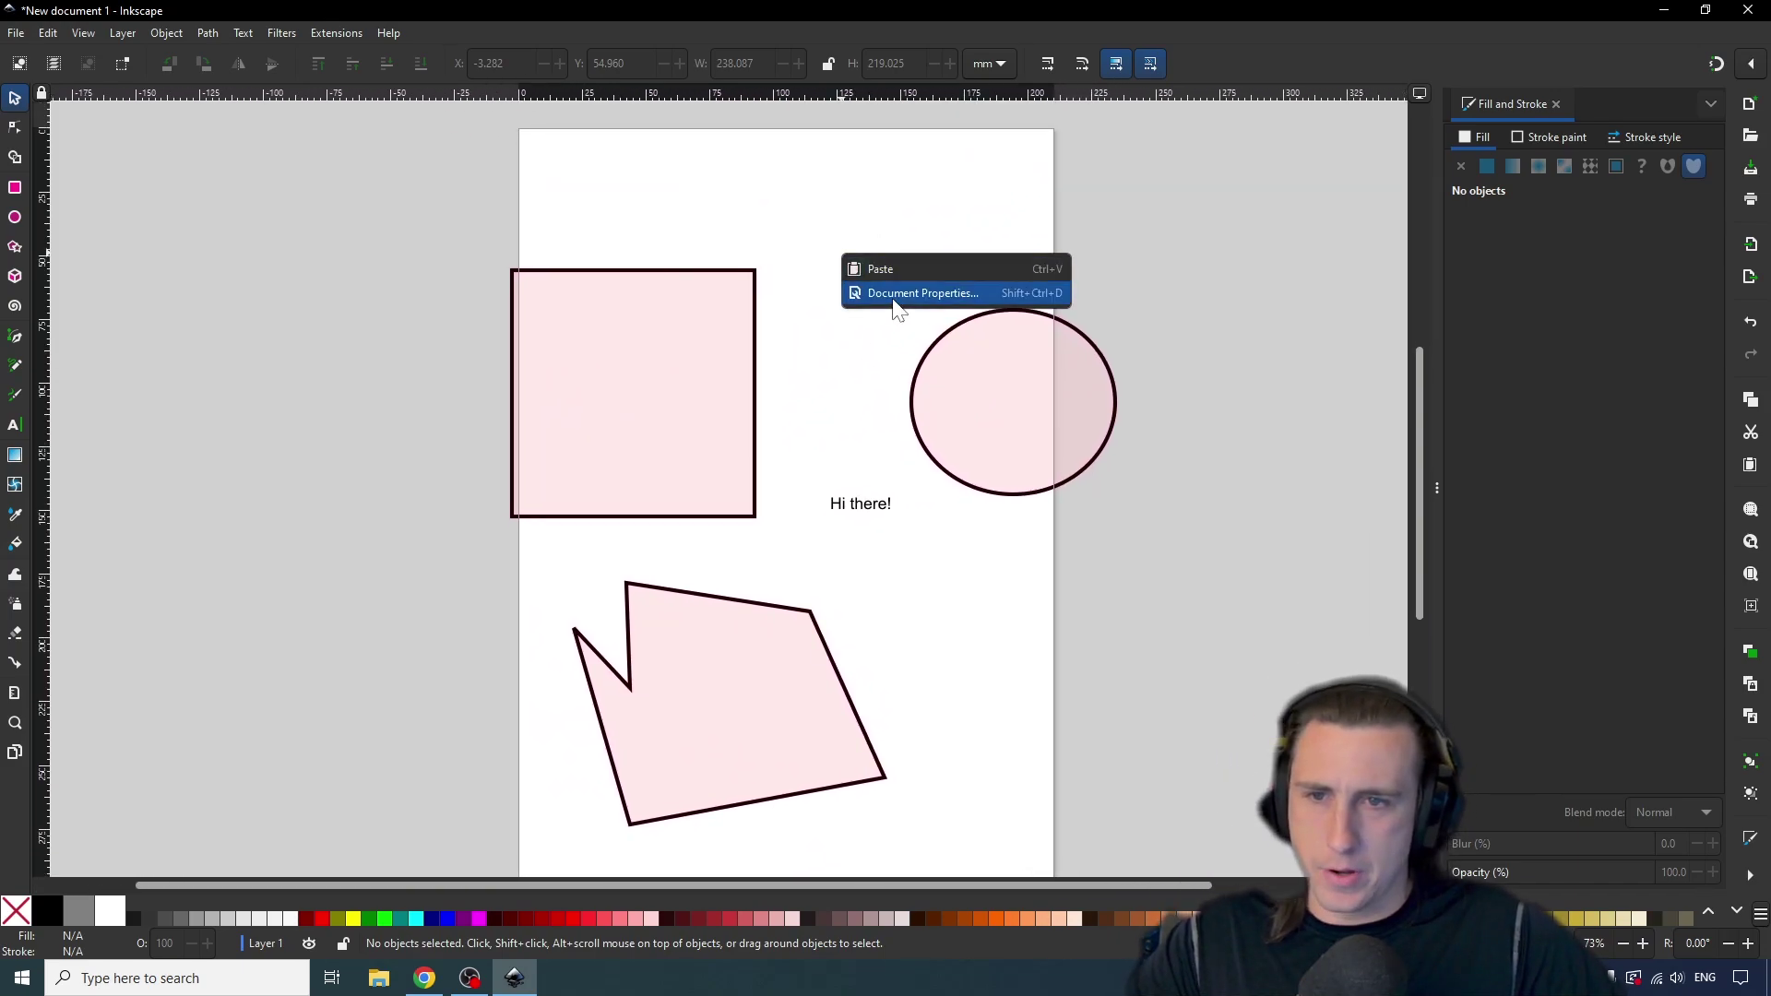
click(970, 226)
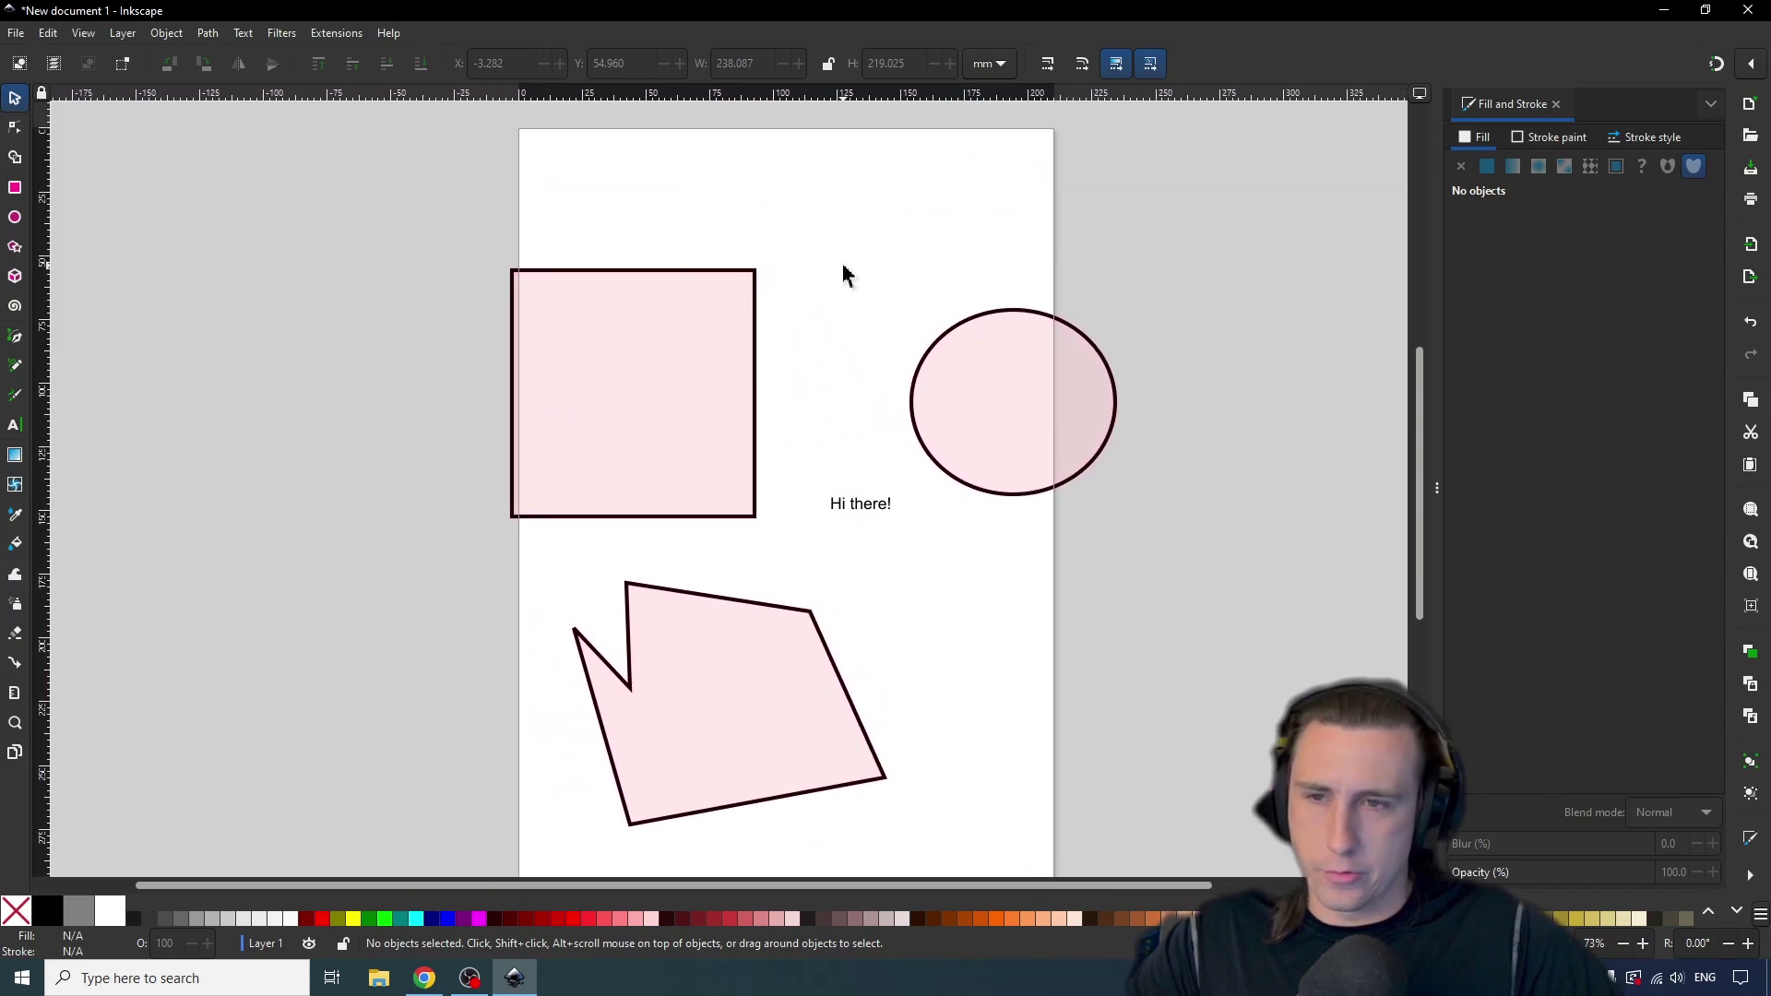
drag(844, 274, 899, 248)
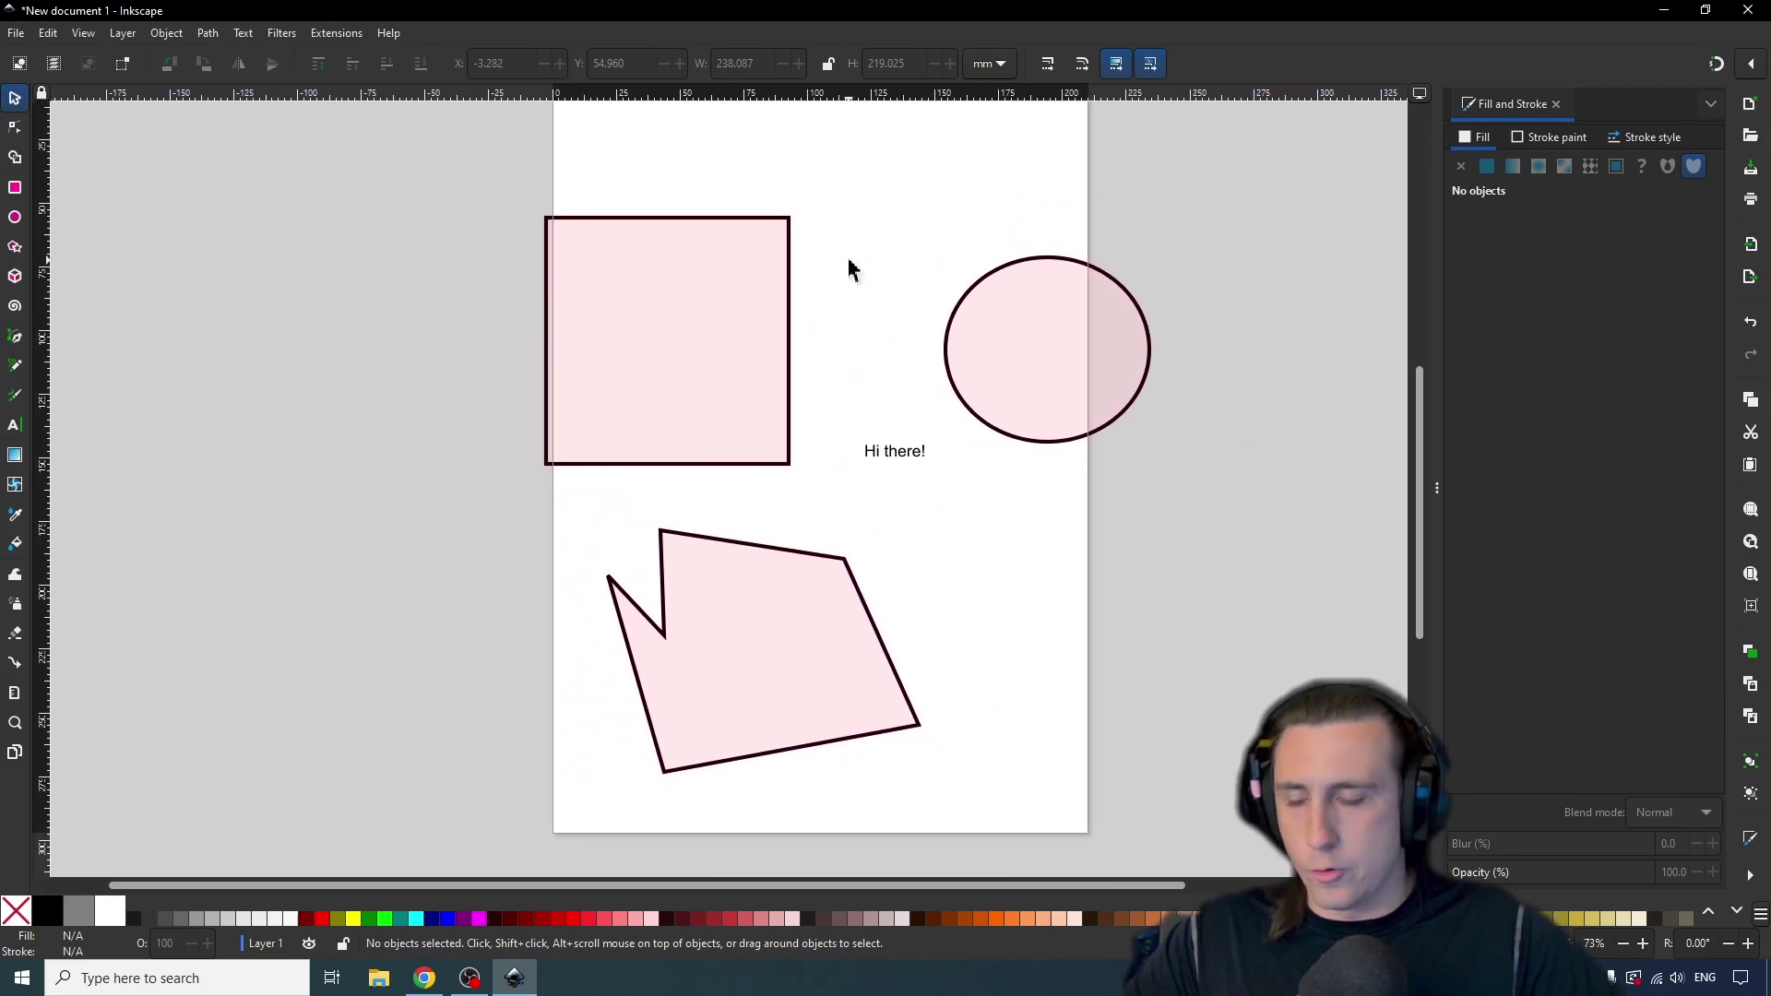
scroll(839, 262, down, 3)
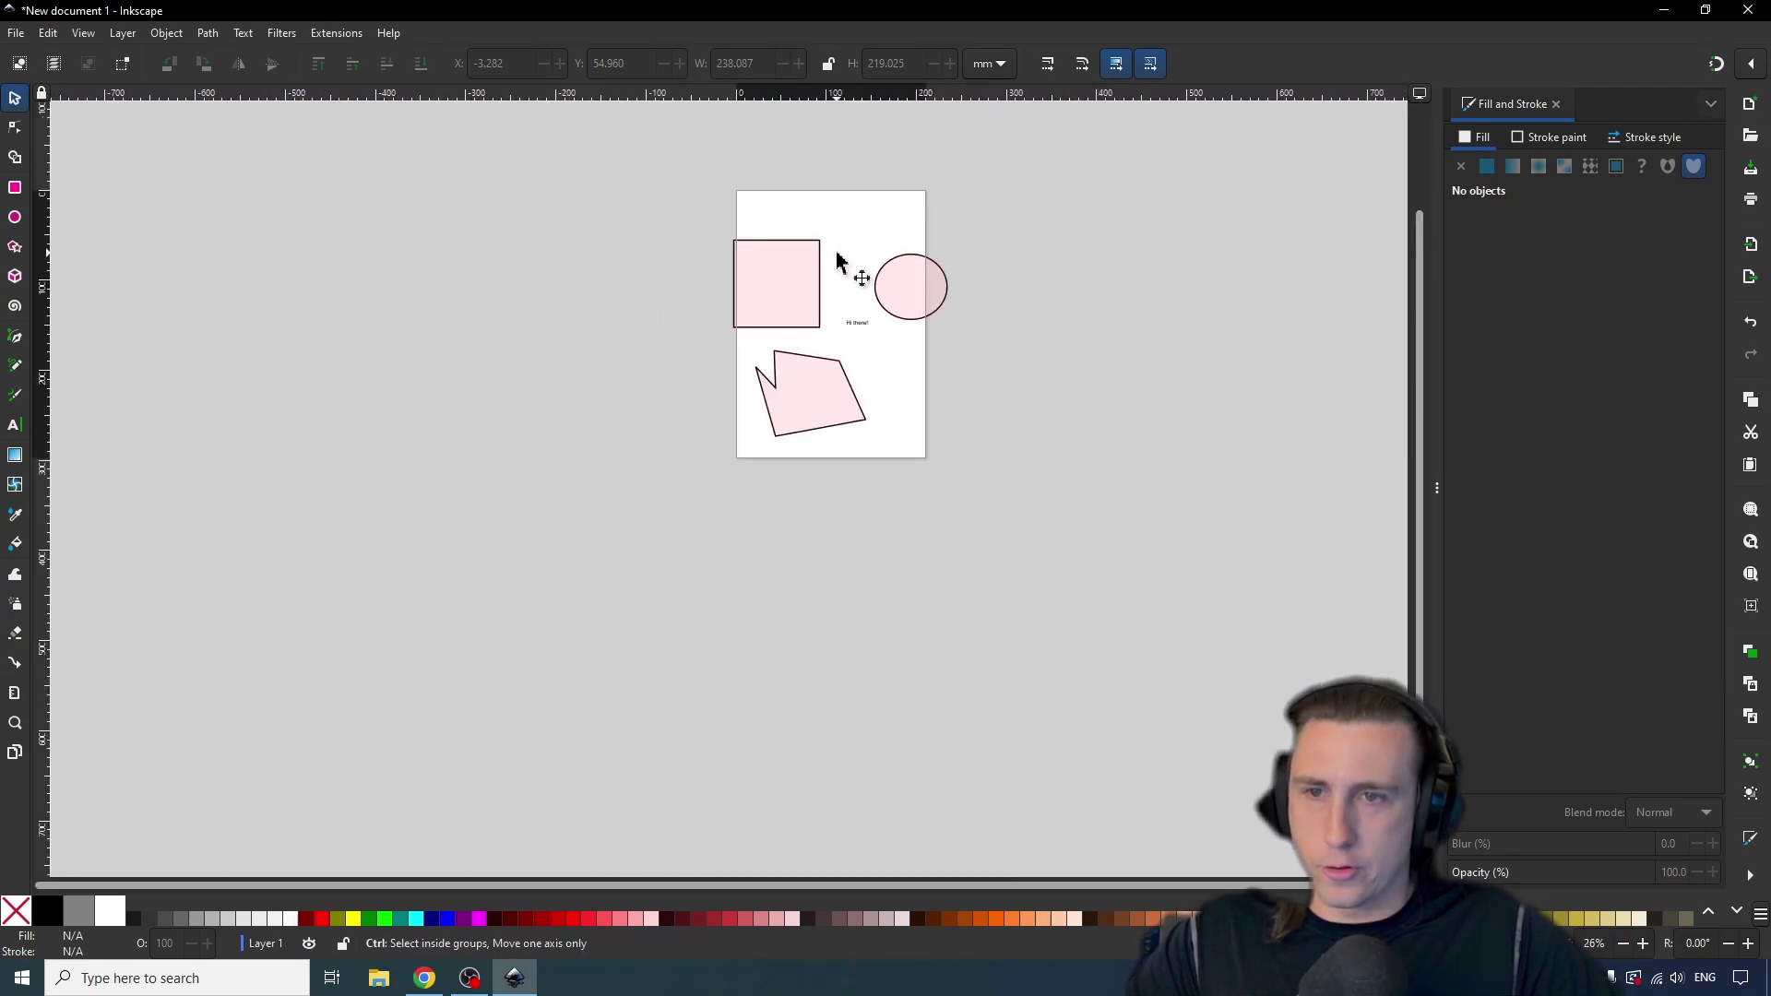
scroll(839, 262, up, 3)
scroll(837, 261, up, 2)
scroll(838, 261, down, 4)
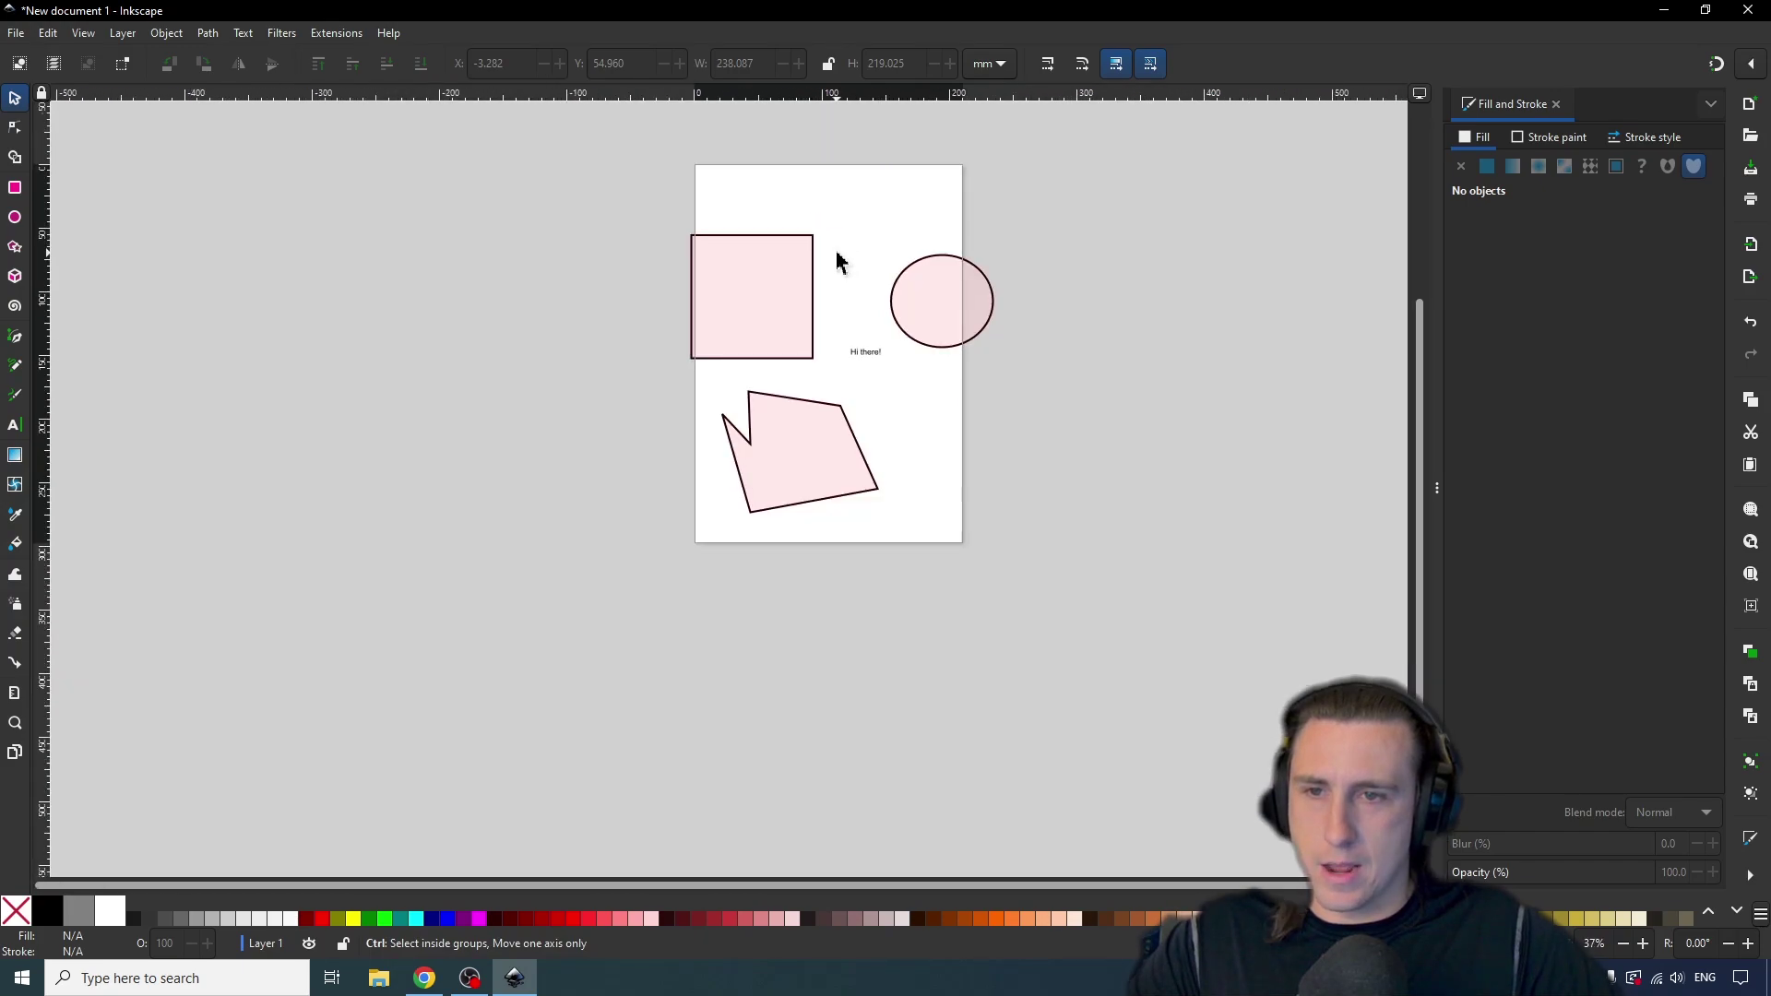
scroll(840, 262, up, 1)
scroll(952, 288, up, 4)
scroll(1291, 300, down, 5)
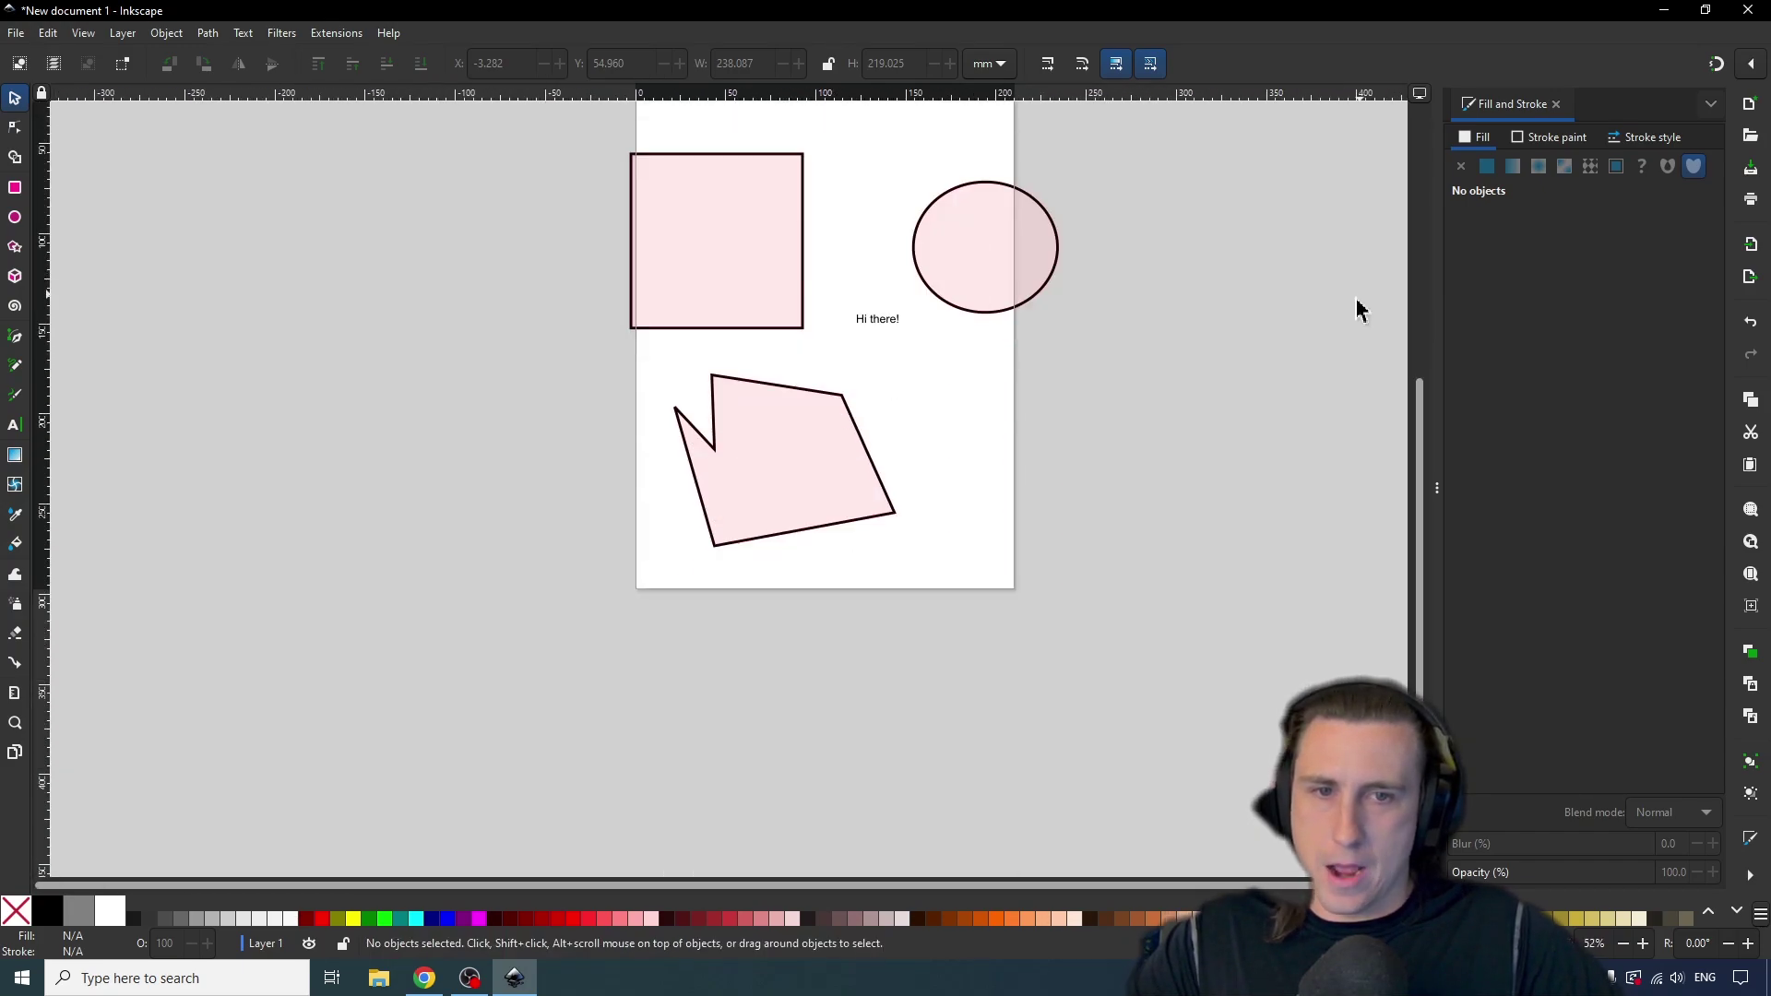
scroll(1151, 241, up, 5)
scroll(939, 248, down, 5)
scroll(858, 261, right, 6)
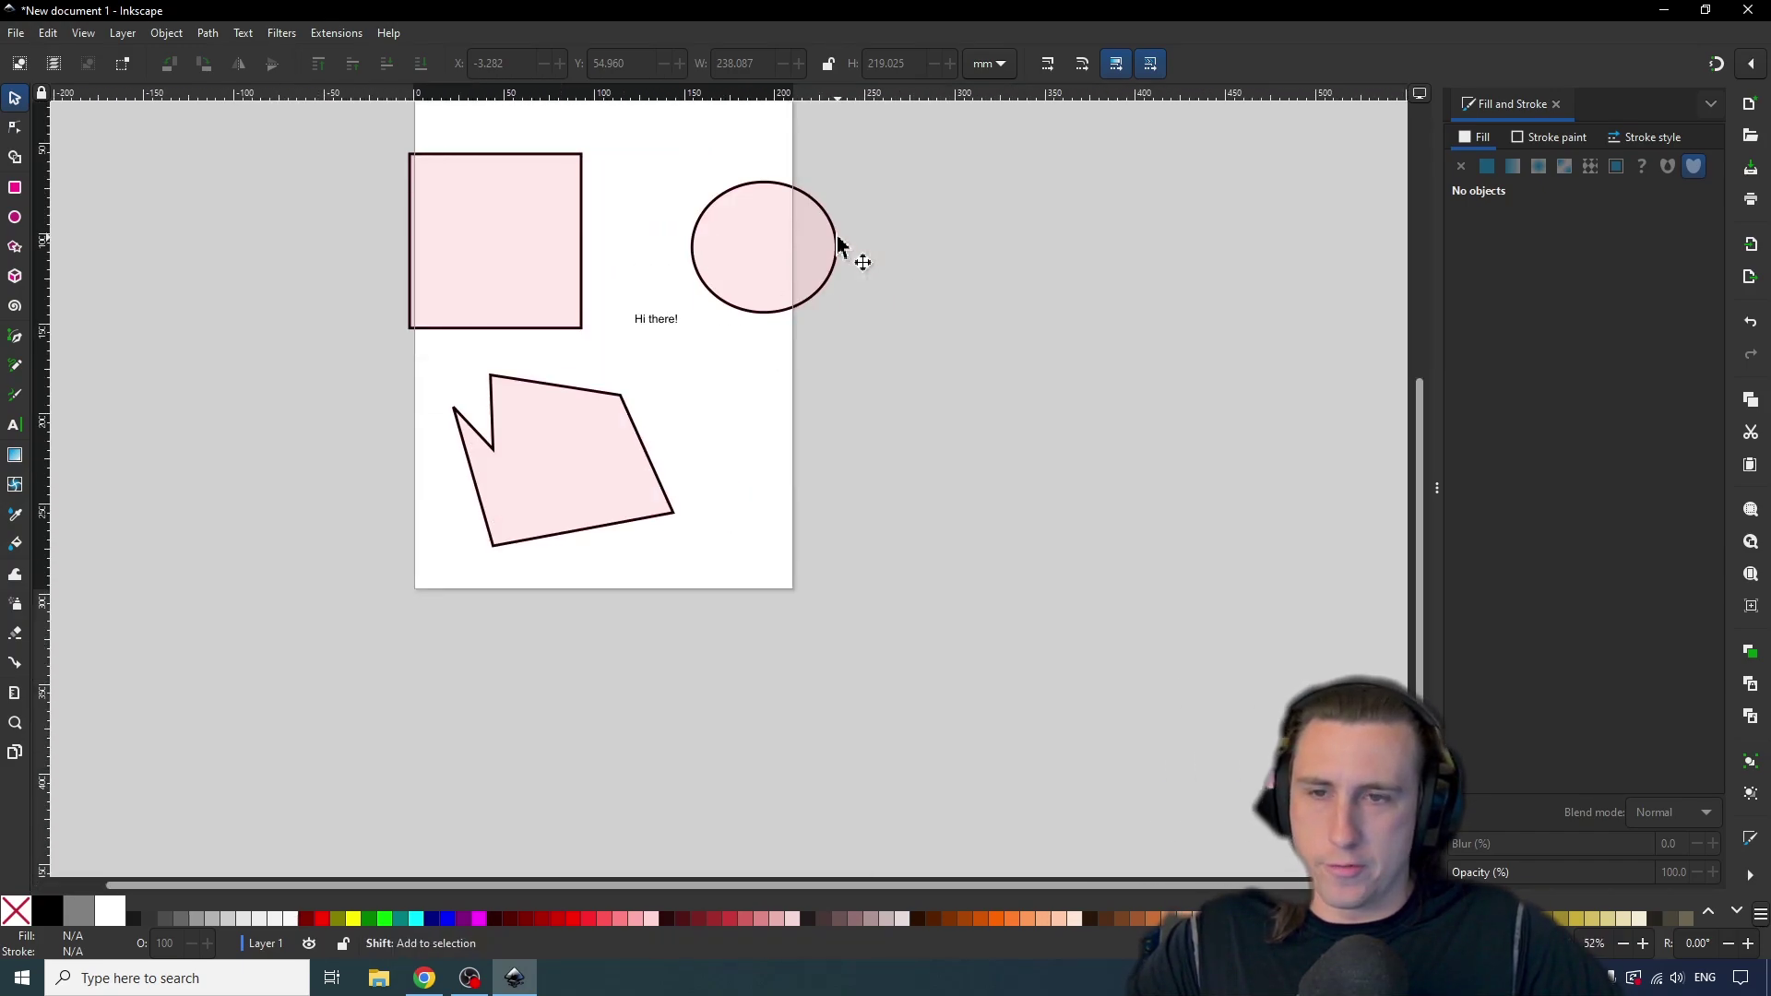
scroll(858, 262, left, 6)
drag(840, 245, 945, 213)
scroll(925, 276, up, 4)
ctrl+scroll(932, 317, down, 7)
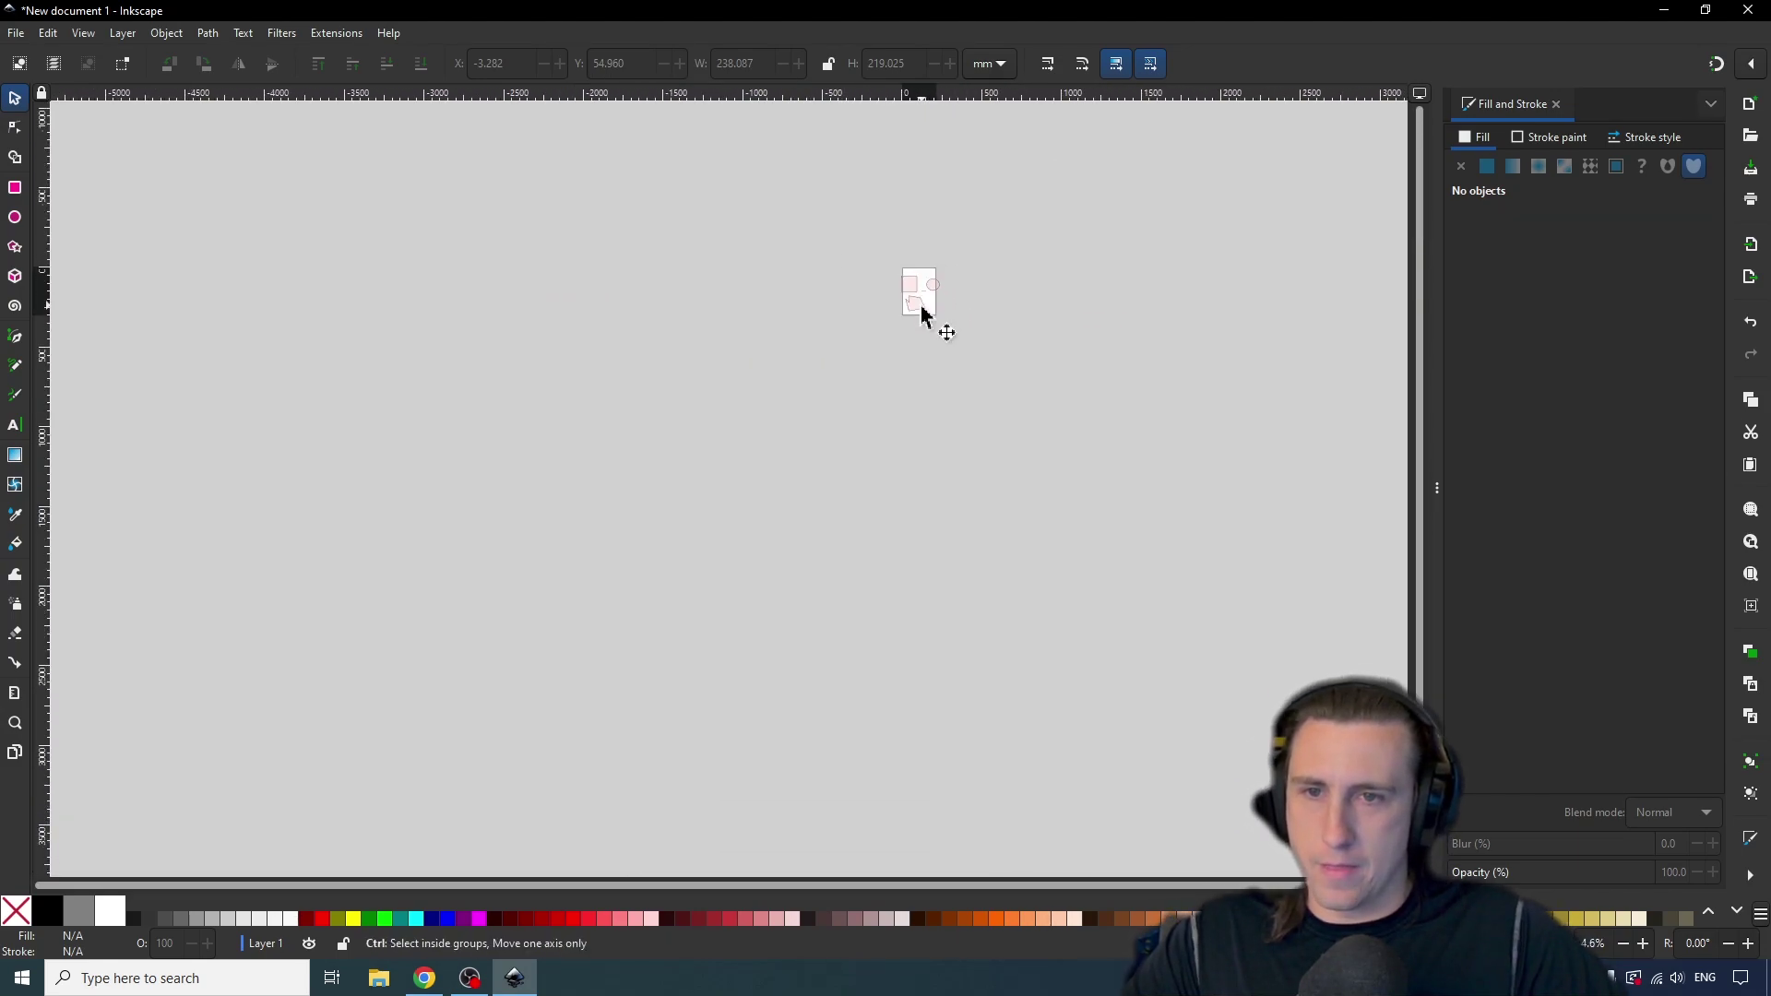
ctrl+scroll(925, 308, up, 7)
ctrl+scroll(923, 314, down, 1)
scroll(959, 304, up, 6)
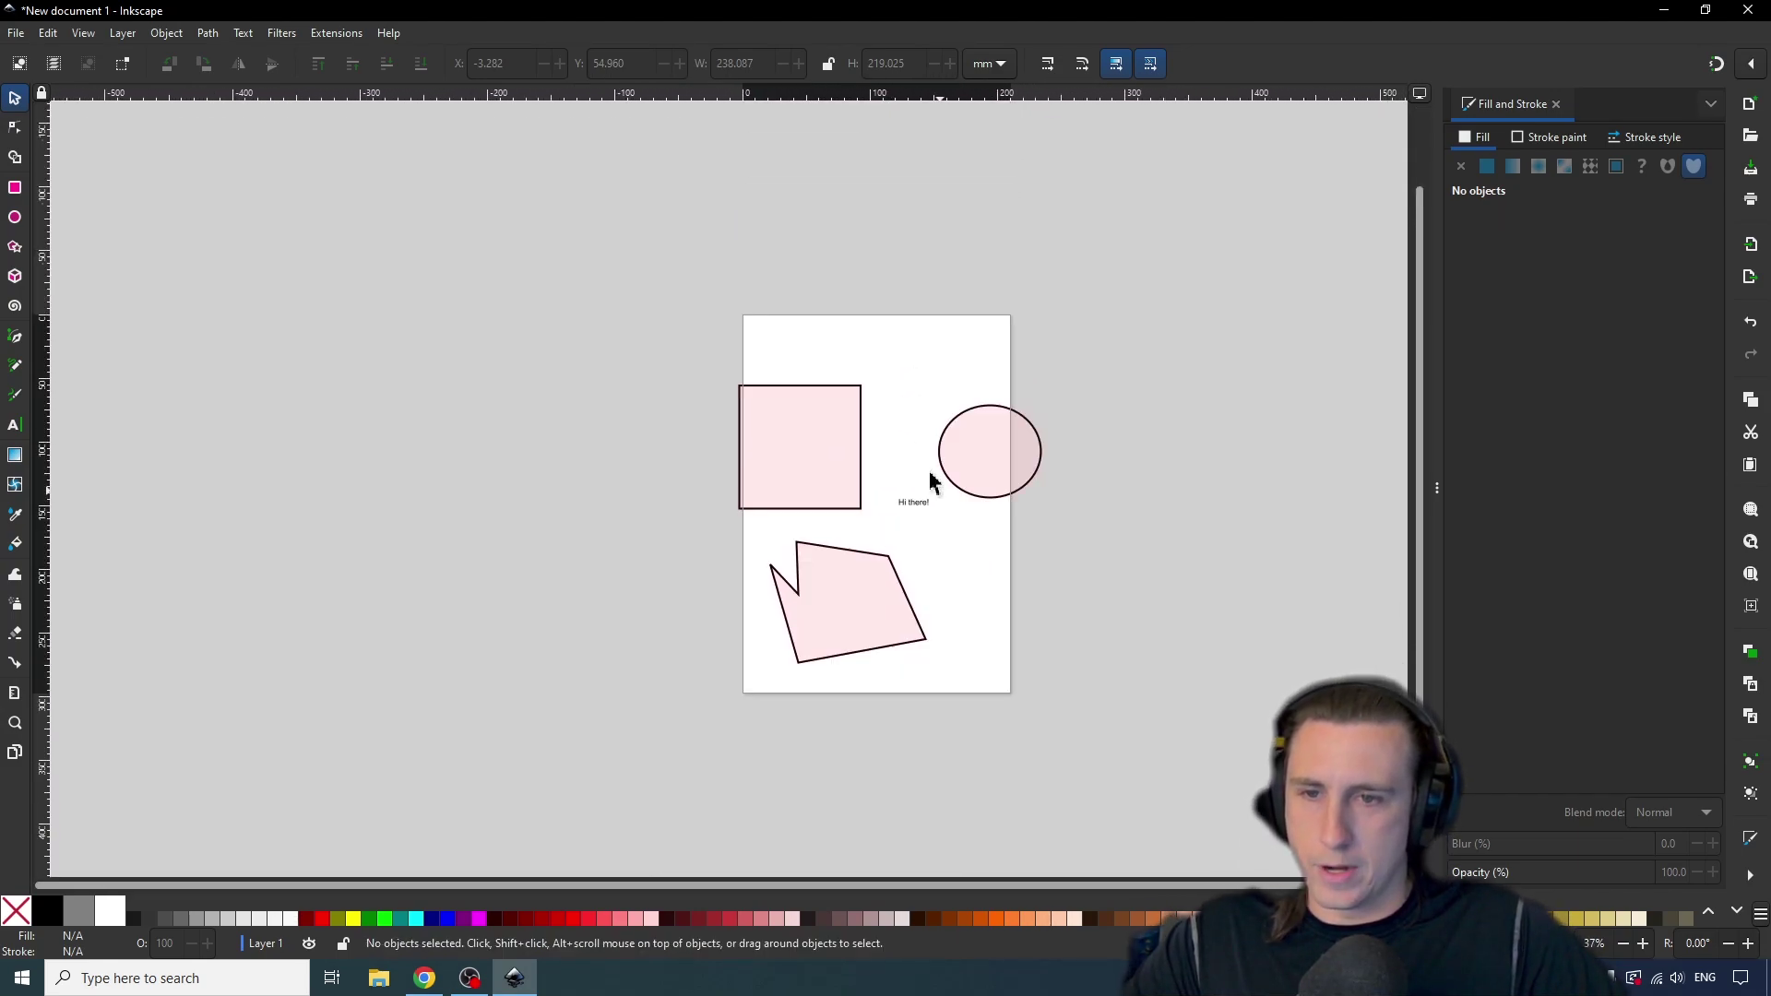
ctrl+scroll(933, 478, up, 1)
drag(533, 135, 1102, 596)
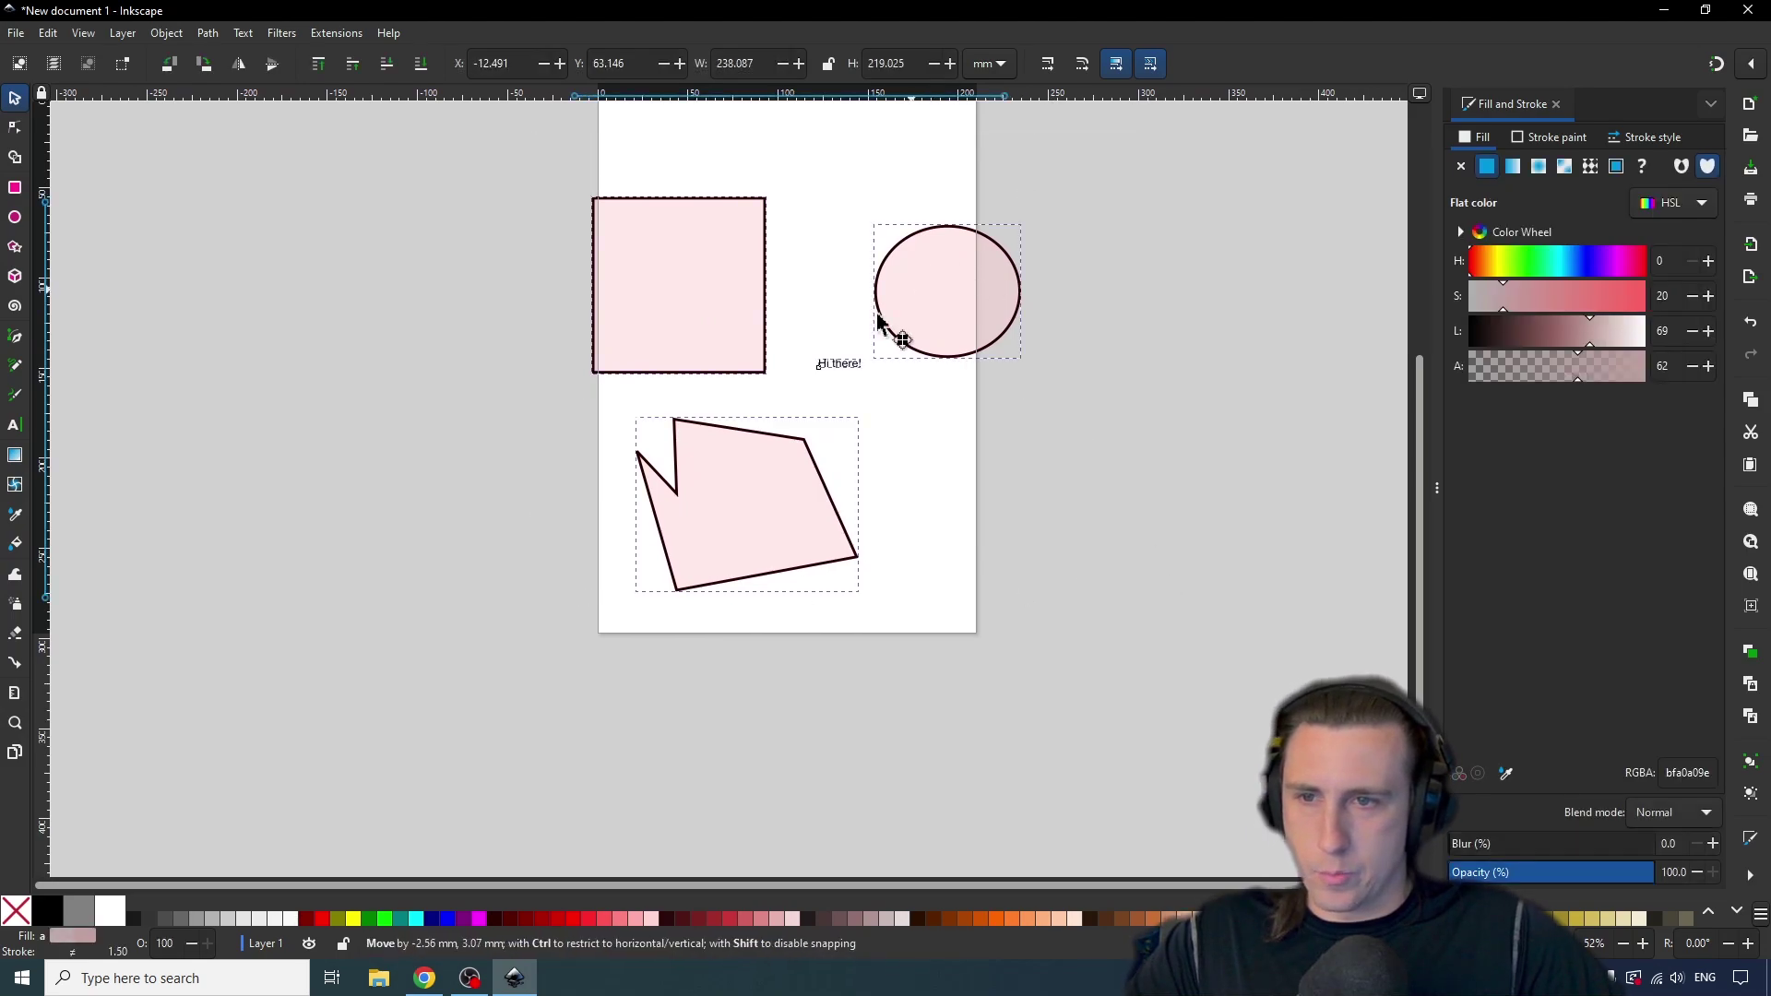
drag(898, 332, 807, 323)
click(1135, 324)
Move the zigzag polygon back right onto the page beneath the text.
key(Tab)
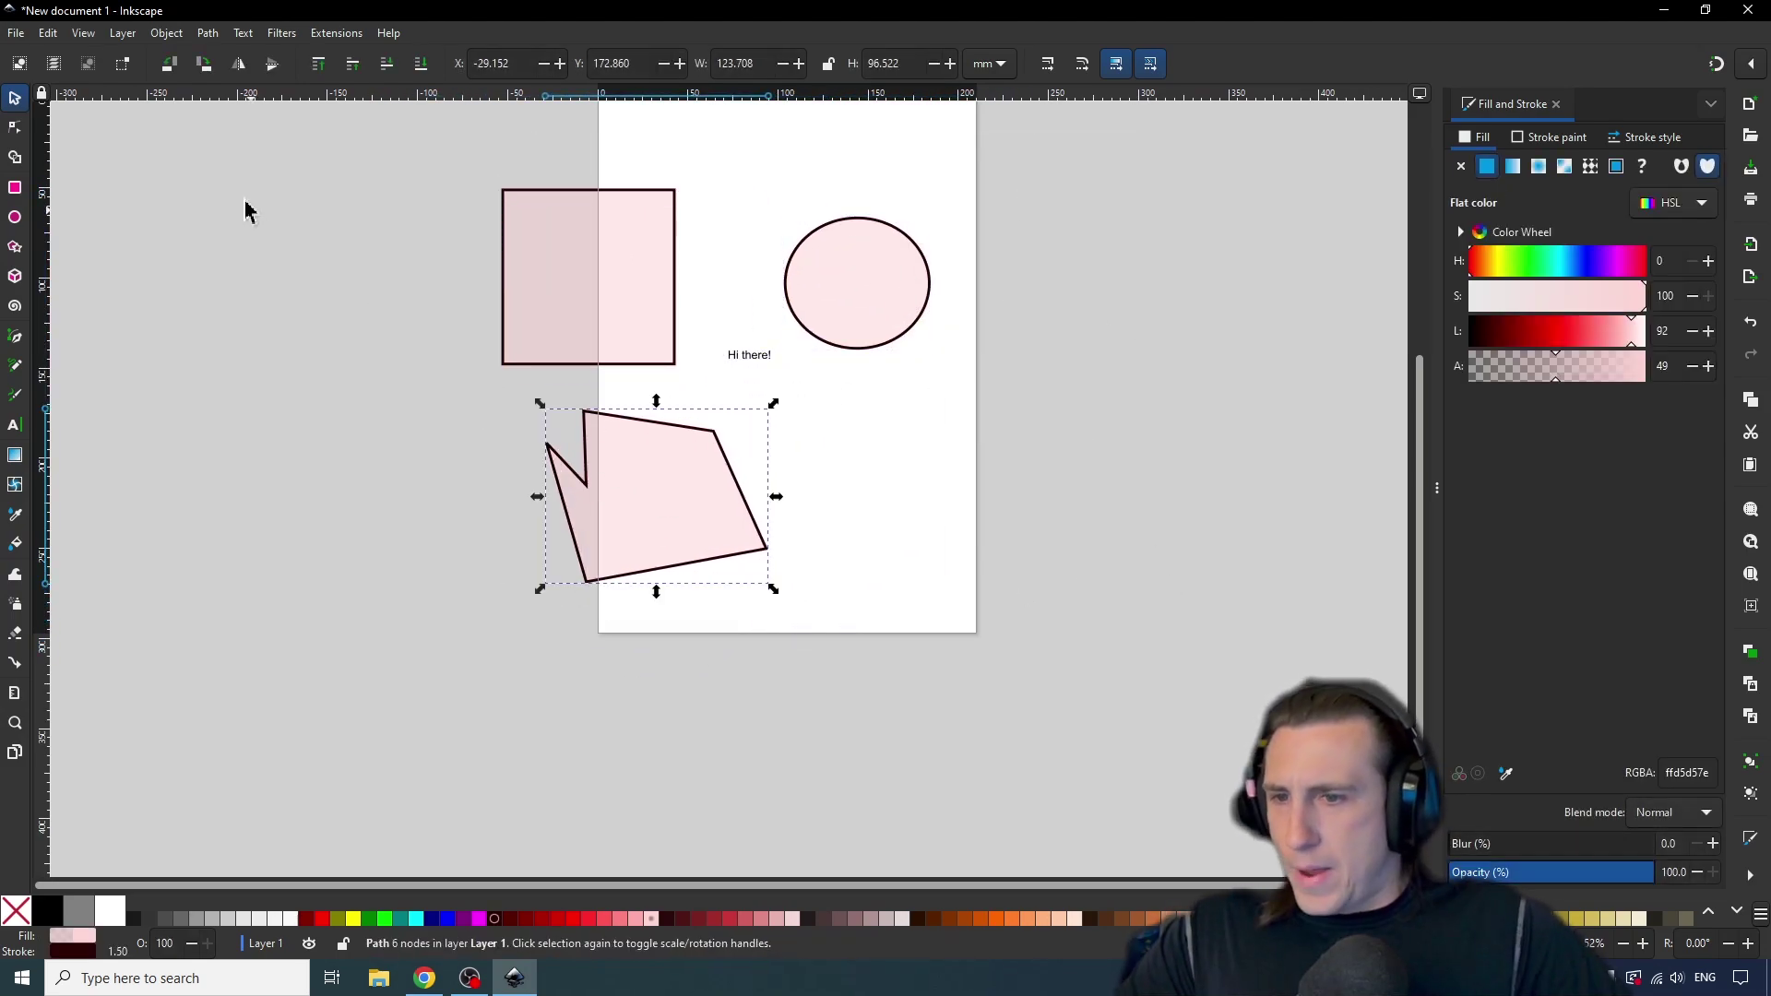
drag(696, 502, 830, 506)
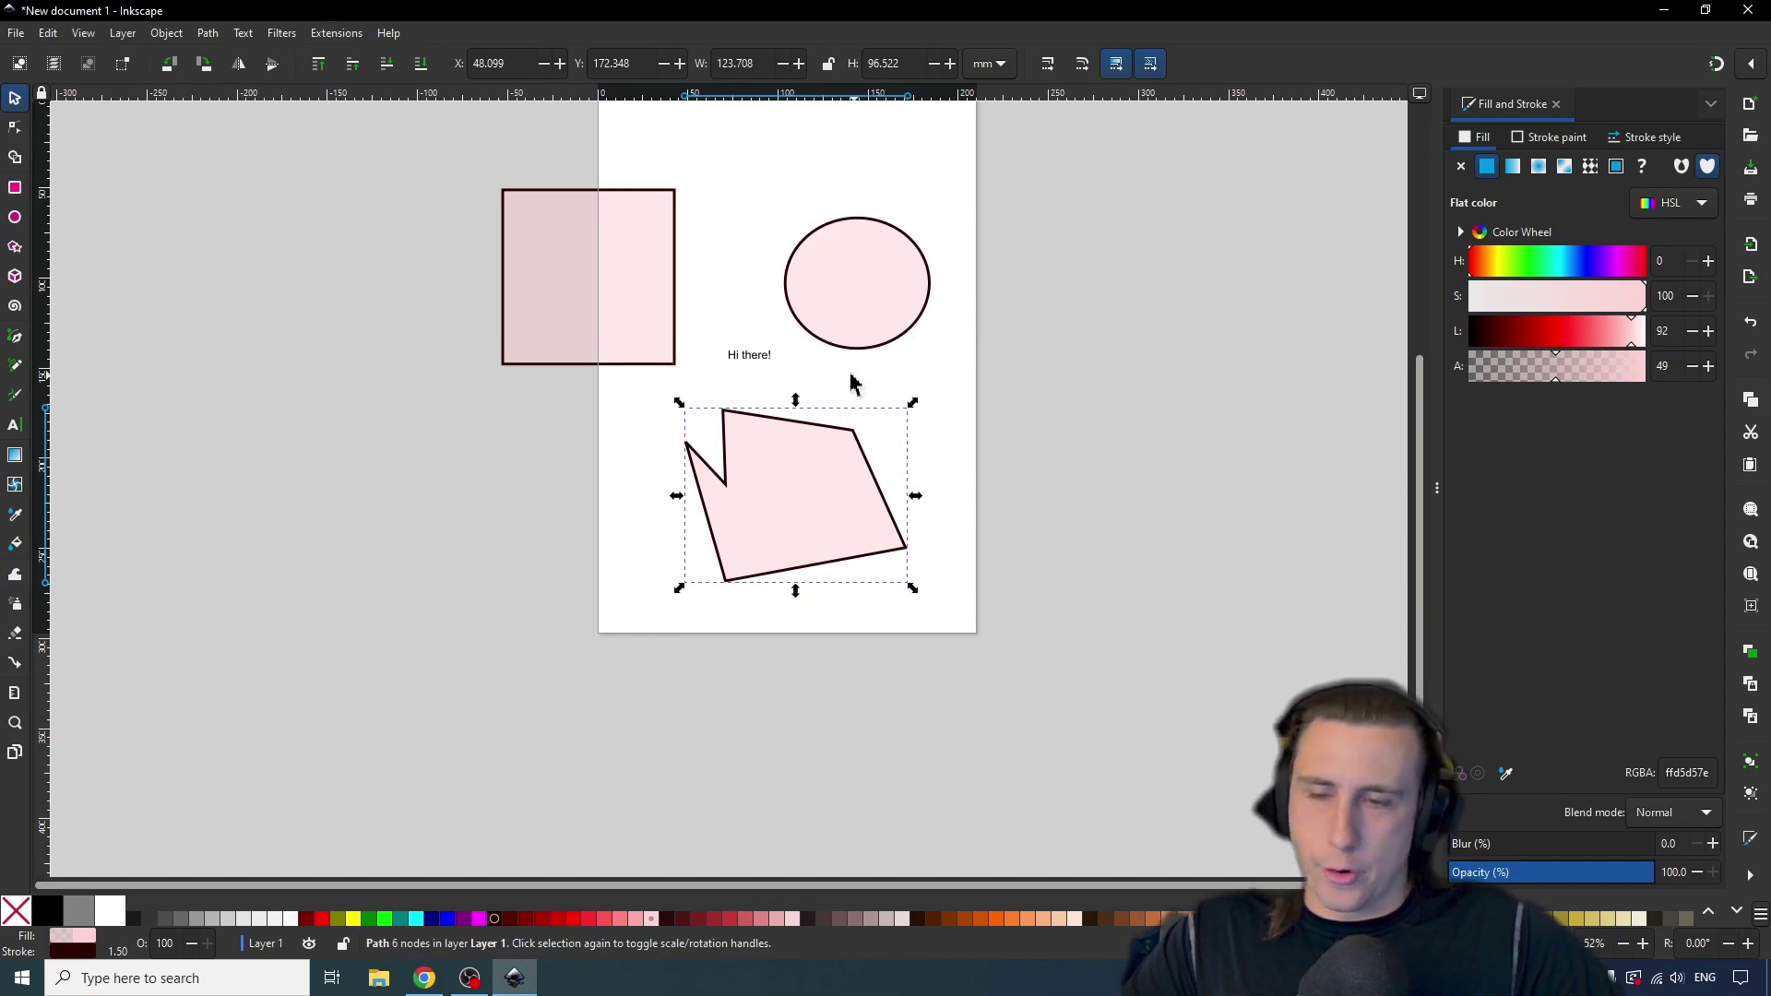
click(11, 131)
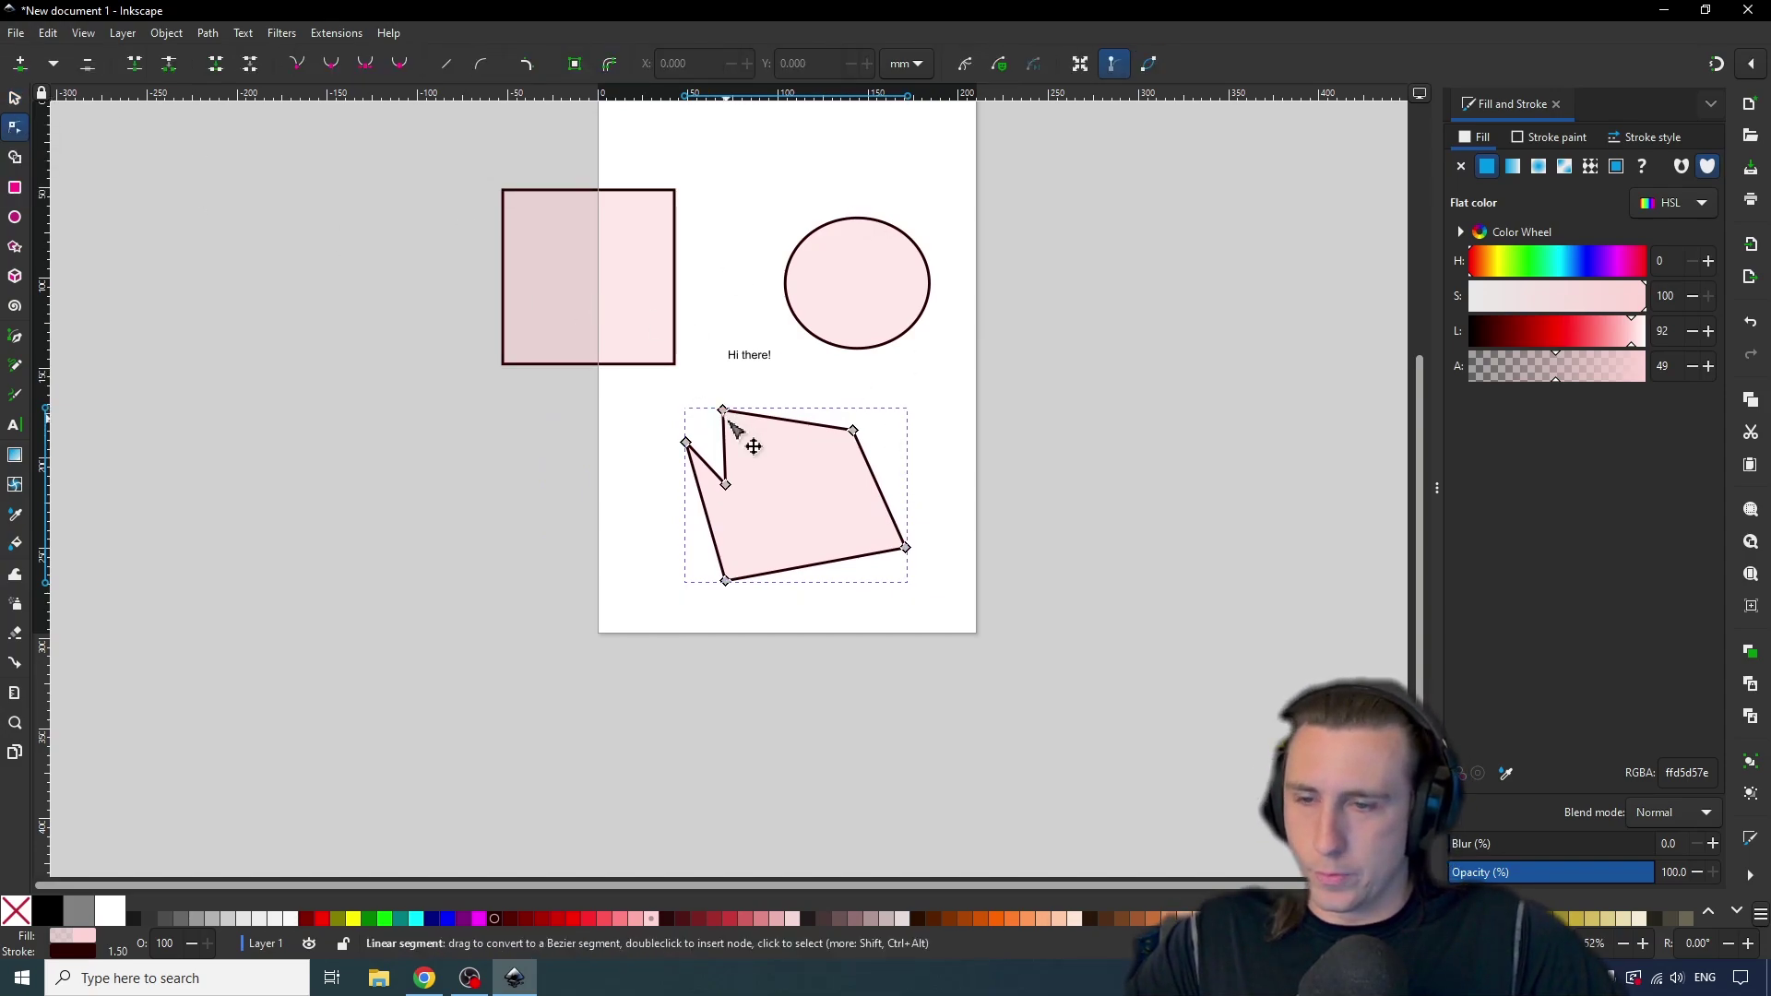
Drag the polygon's top and right nodes outward to form a pentagon.
drag(726, 412, 875, 484)
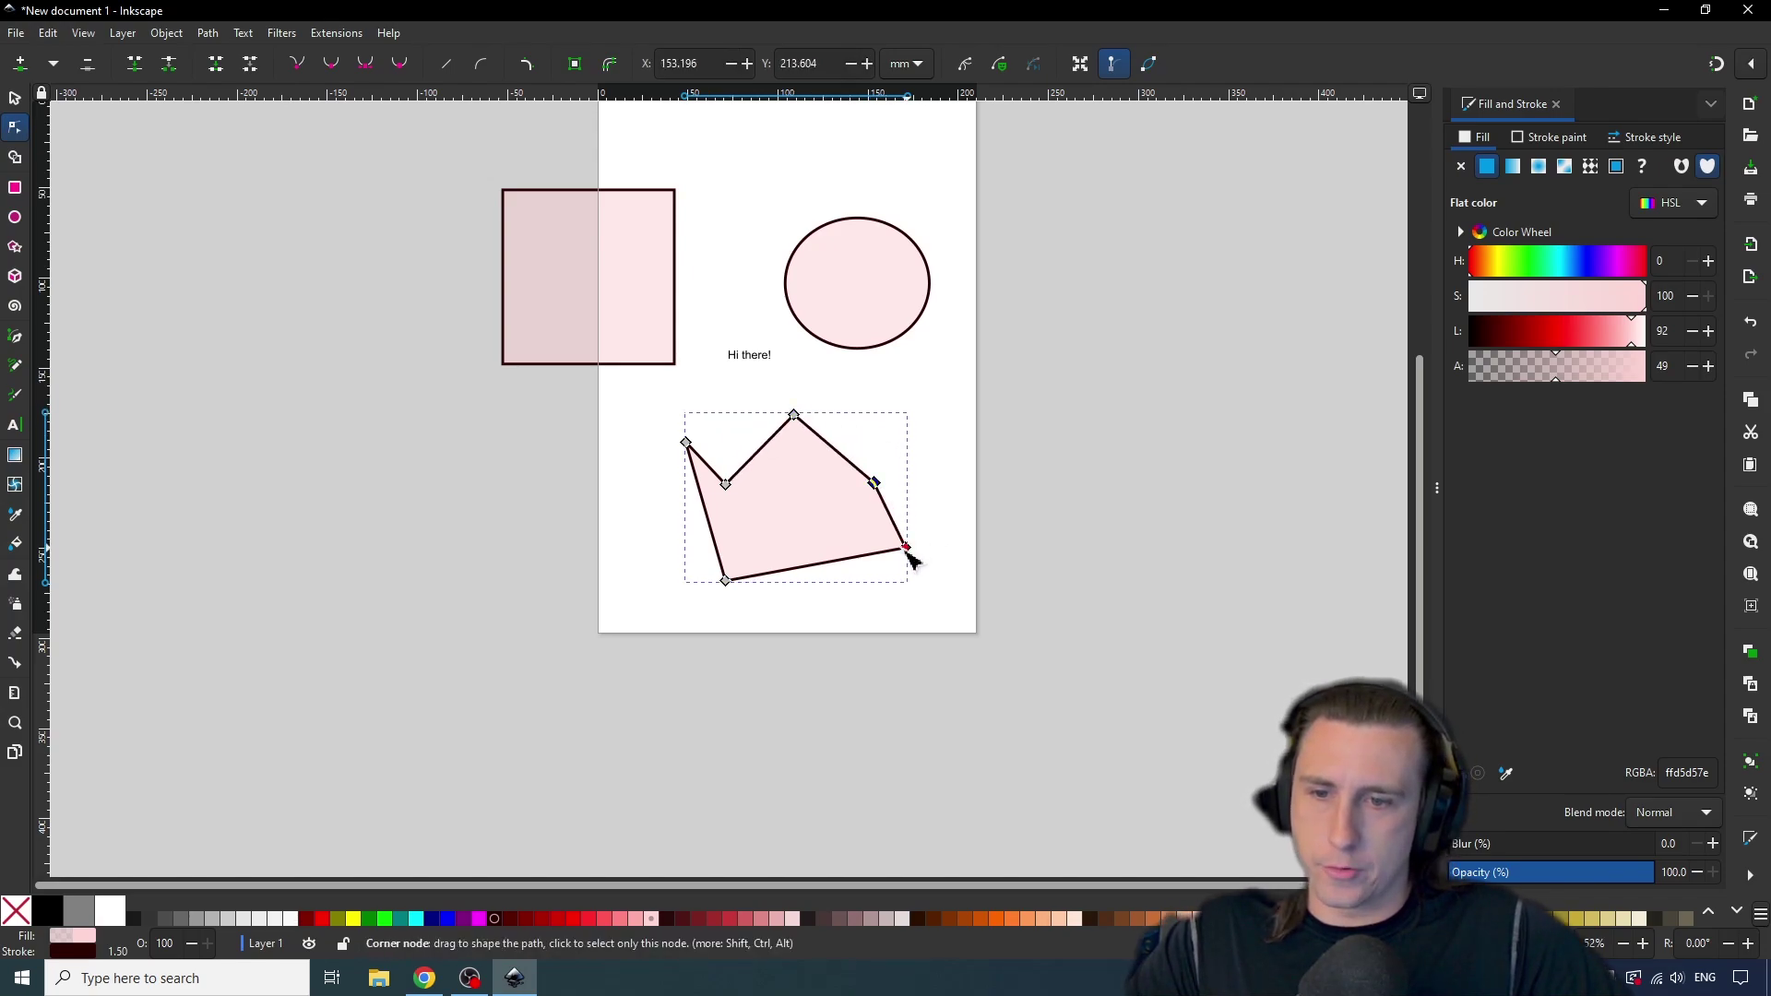
drag(906, 548, 856, 565)
key(s)
Shrink the rectangle into a smaller square and give it a slight tilt.
click(676, 295)
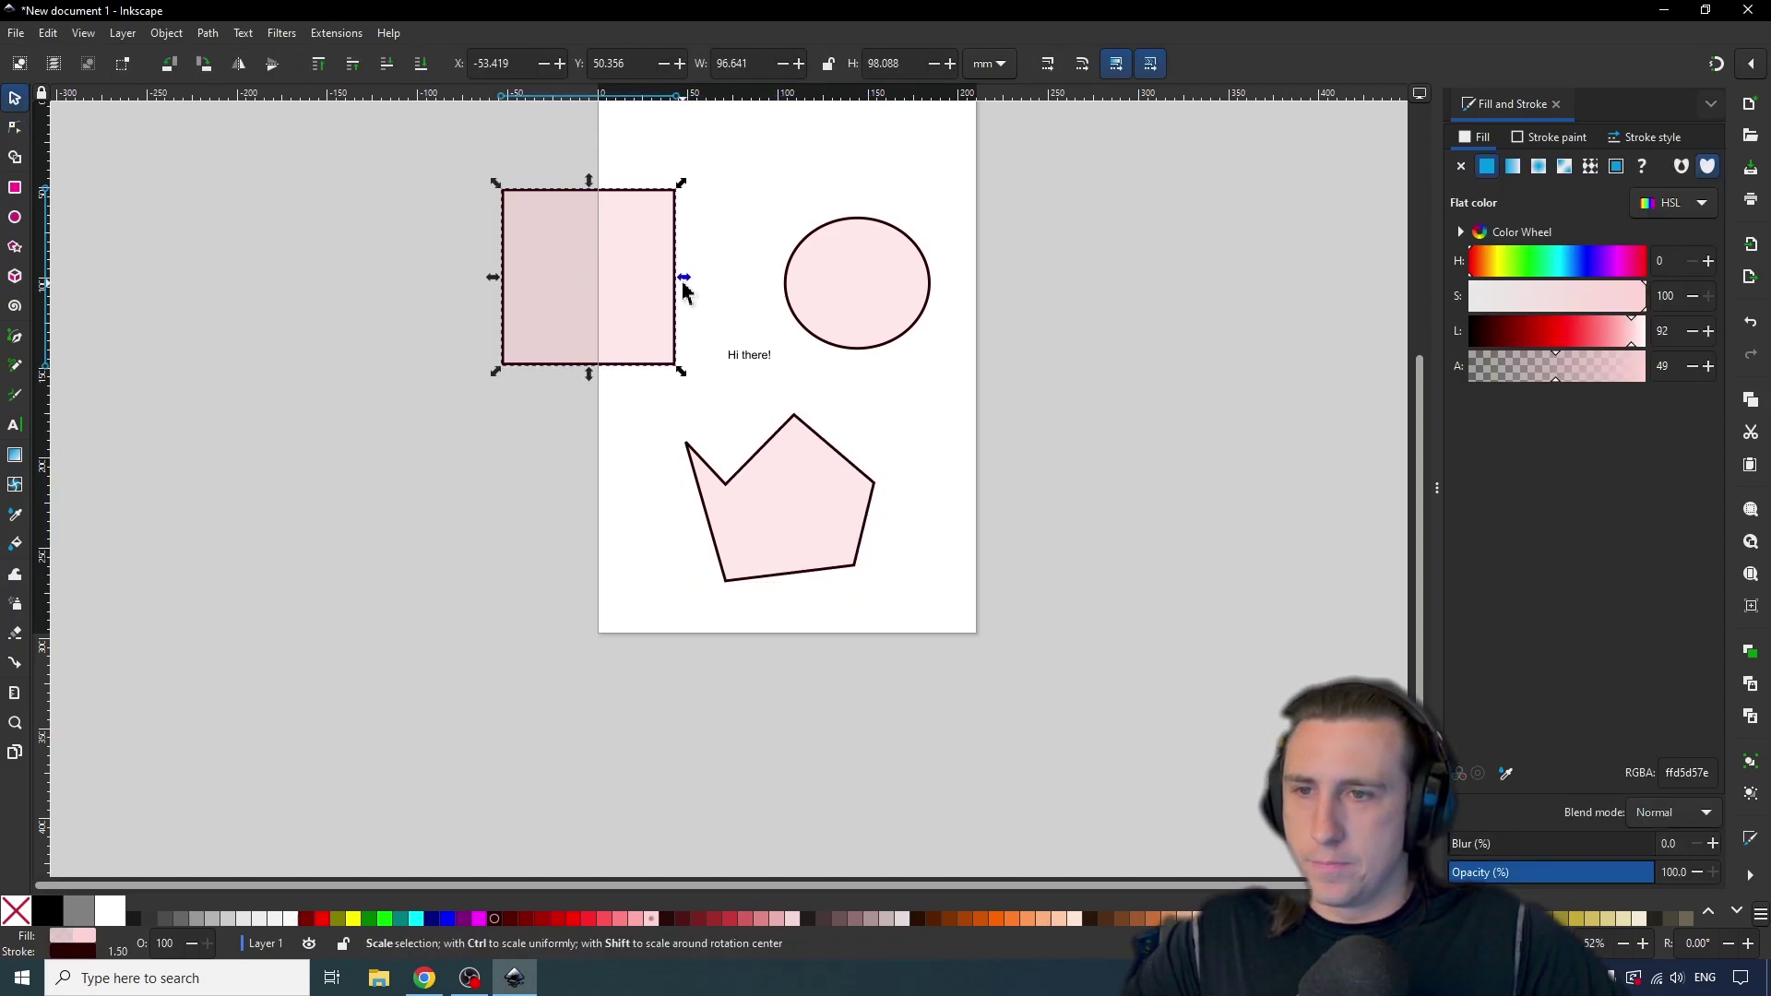
mouse_move(683, 282)
mouse_down()
mouse_move(715, 276)
mouse_move(584, 283)
mouse_move(704, 293)
mouse_up()
drag(697, 374, 661, 347)
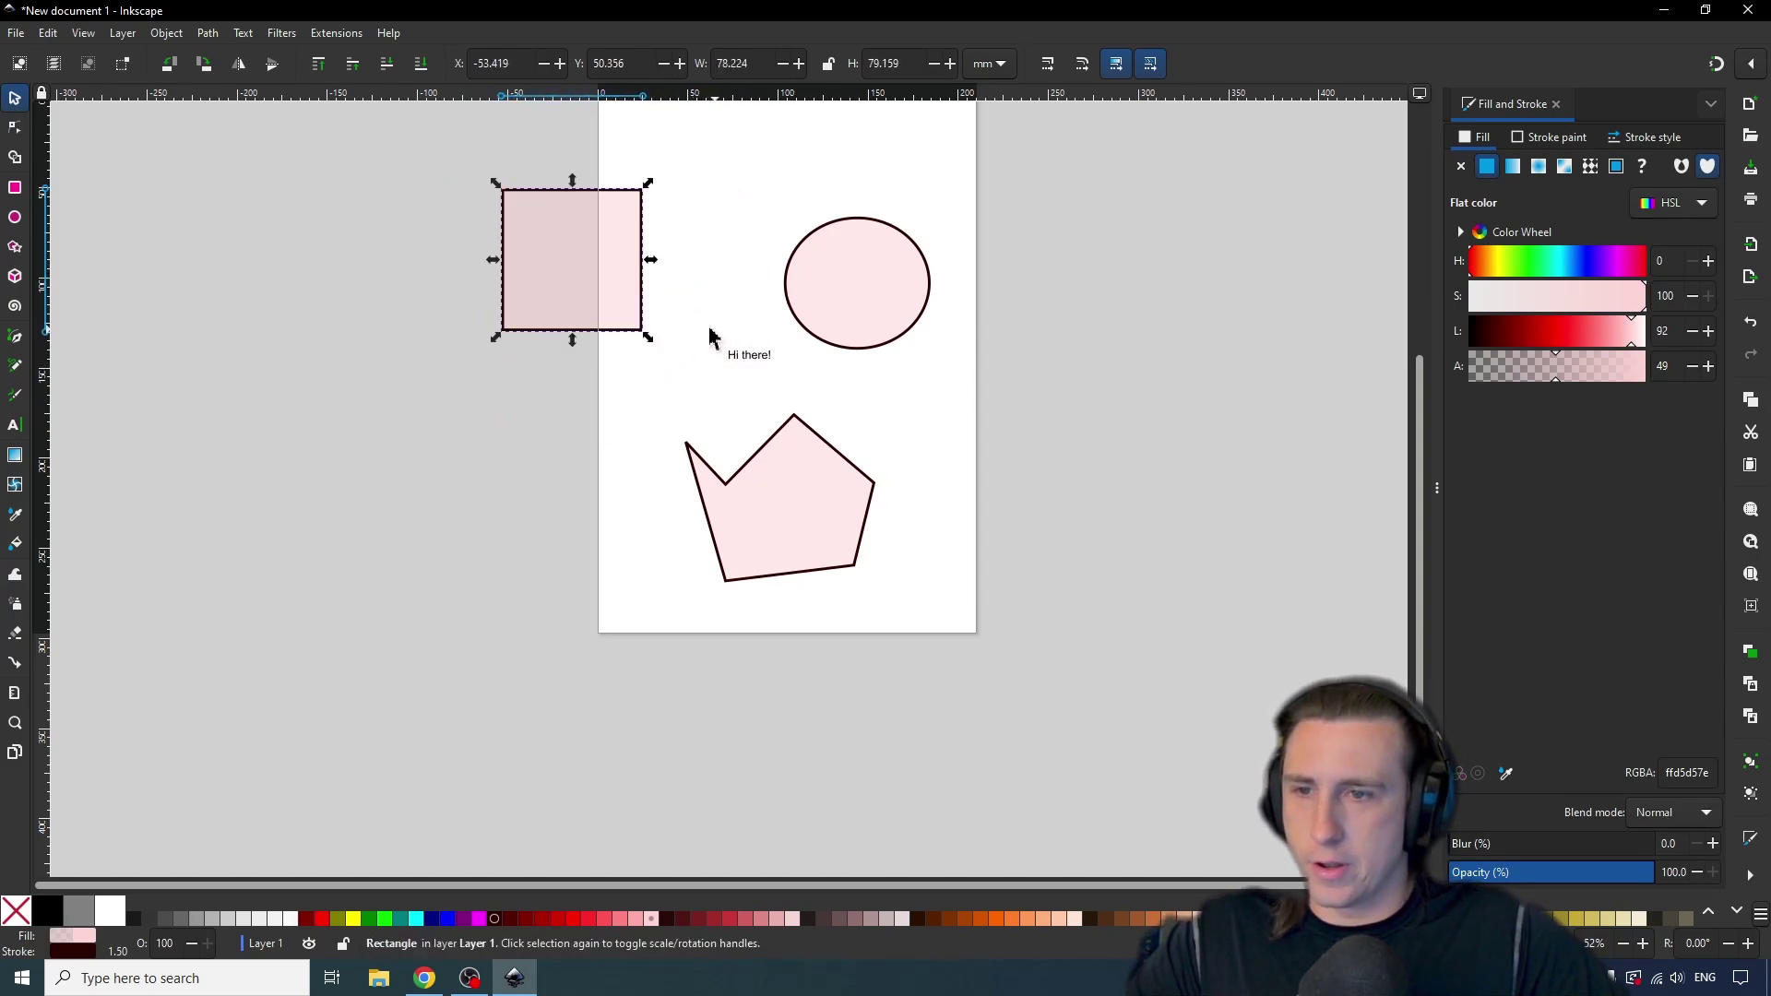
click(593, 247)
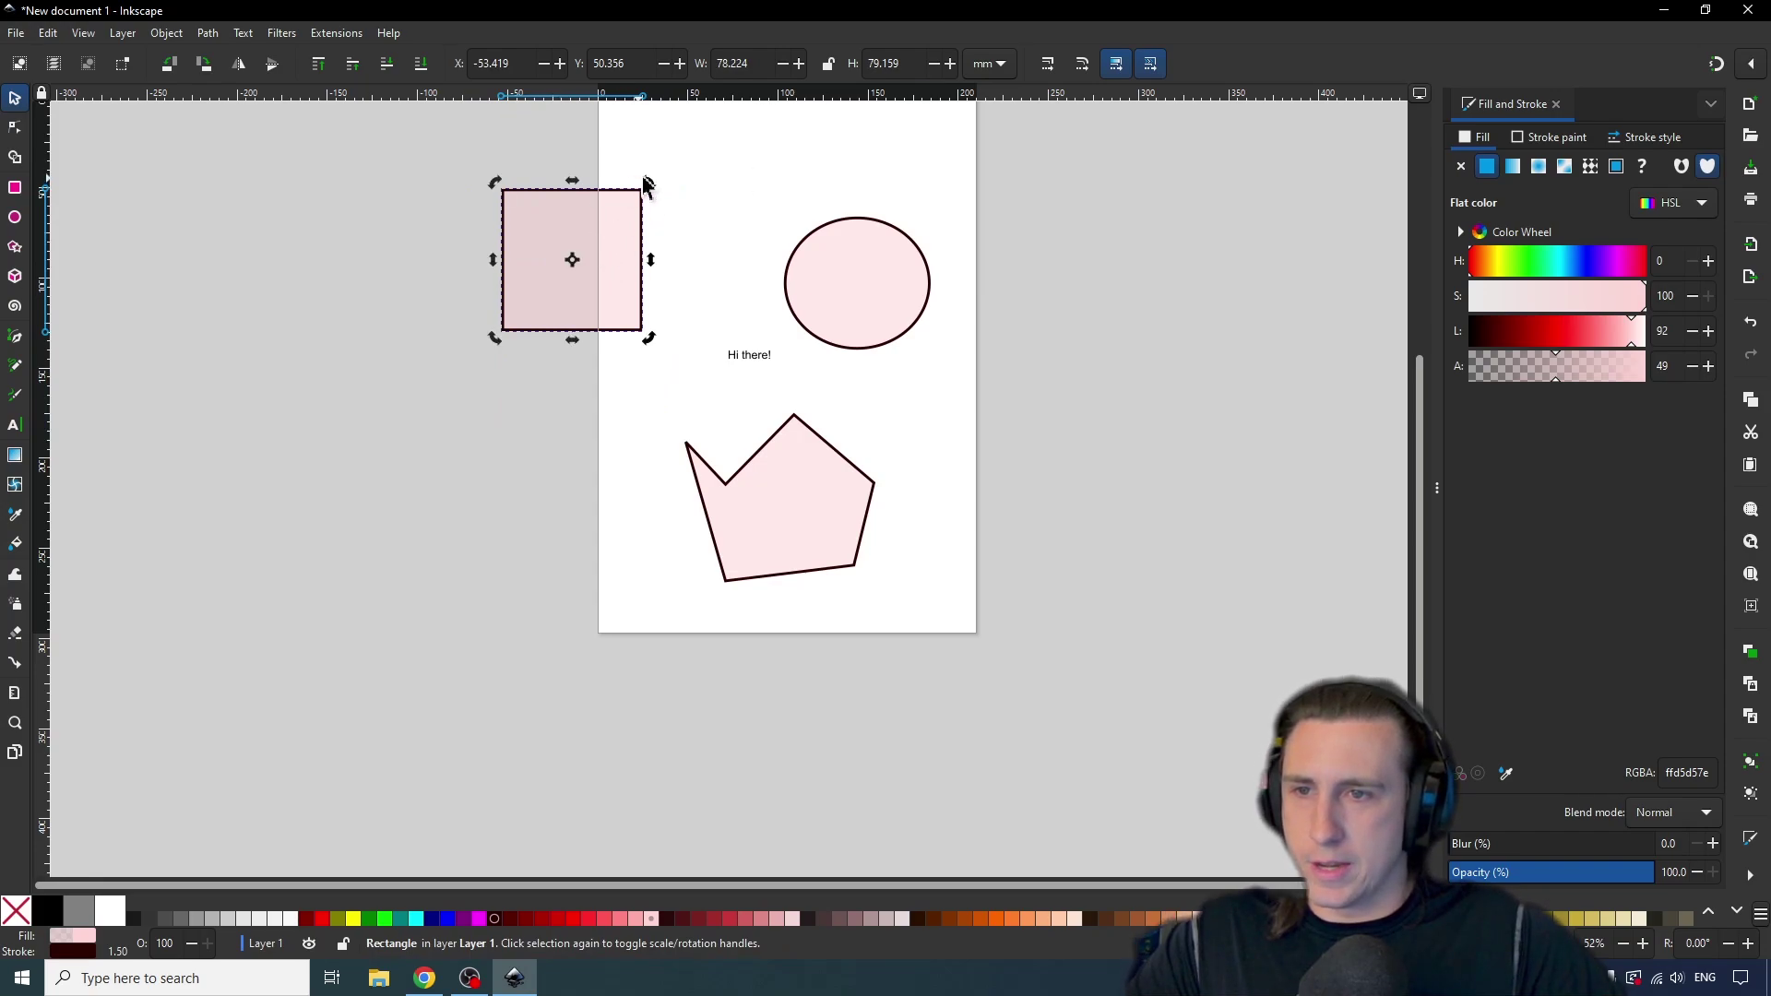
mouse_move(655, 184)
mouse_down()
mouse_move(668, 291)
mouse_move(649, 130)
mouse_move(662, 175)
mouse_up()
Stretch the circle into an ellipse and rotate it about 52 degrees.
click(868, 272)
drag(939, 284, 978, 298)
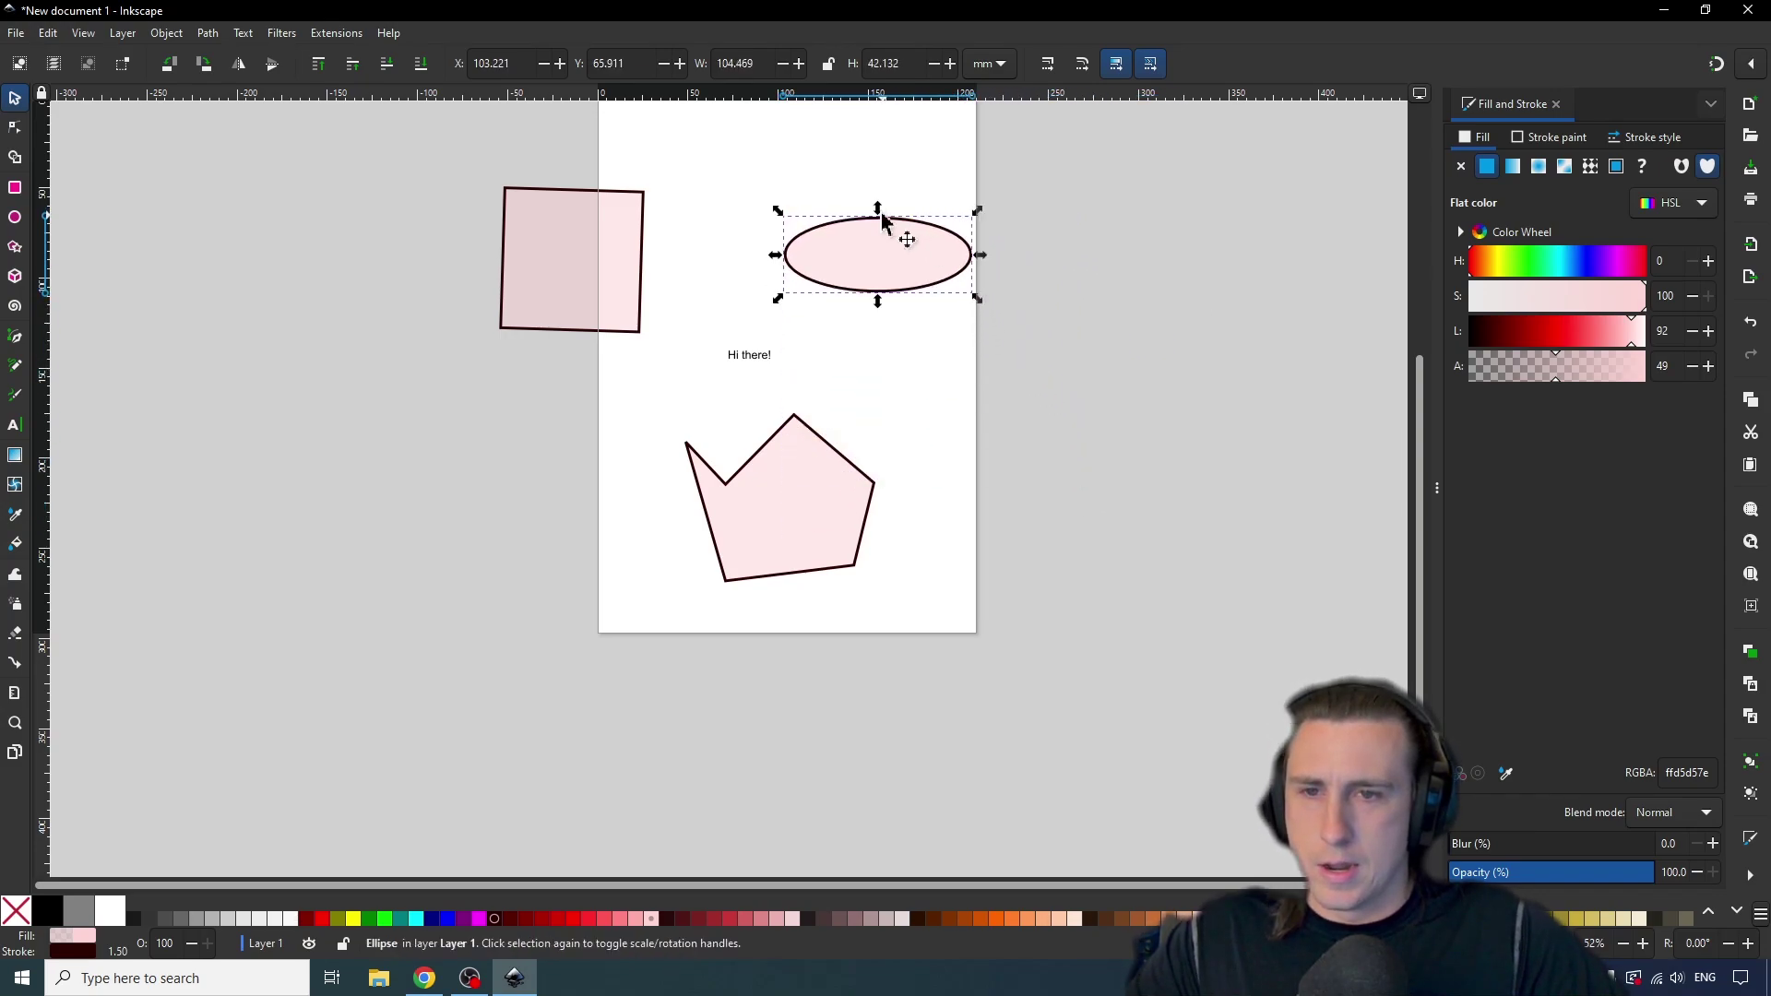
click(888, 260)
drag(978, 210, 963, 342)
Rotate the pentagon and the Hi there! text.
click(818, 526)
click(821, 531)
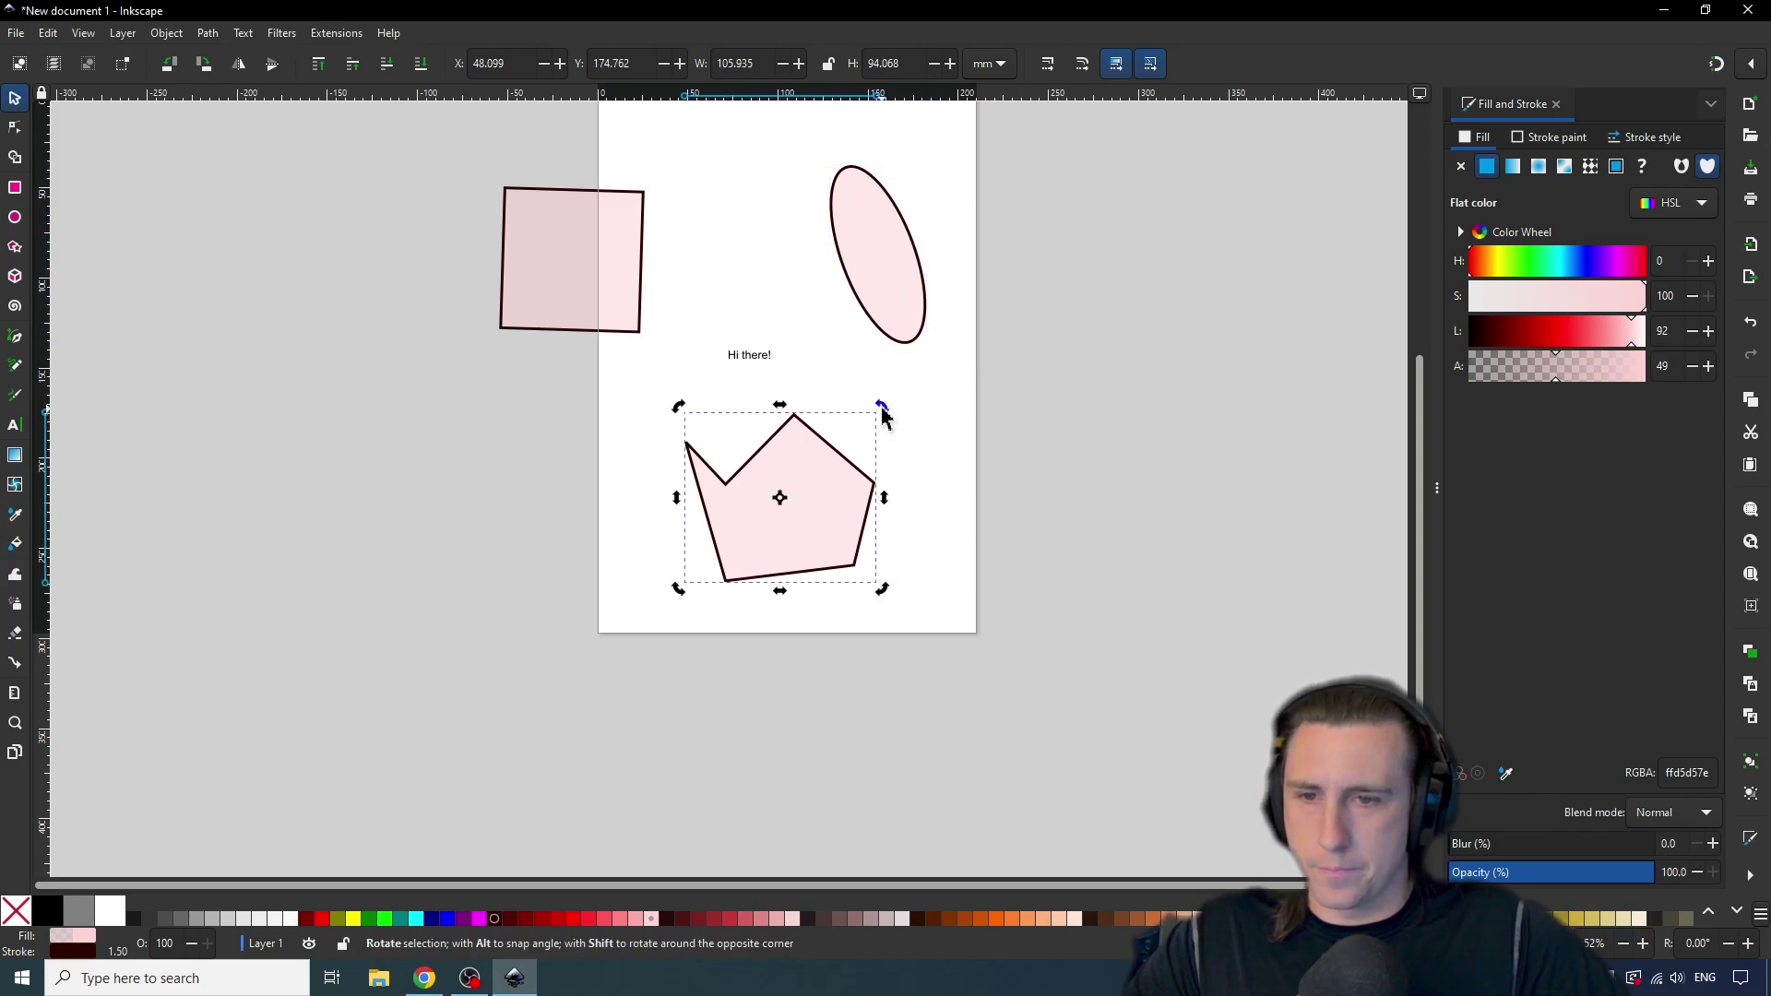
mouse_move(881, 415)
mouse_down()
mouse_move(901, 513)
mouse_move(766, 379)
mouse_move(866, 443)
mouse_up()
click(764, 361)
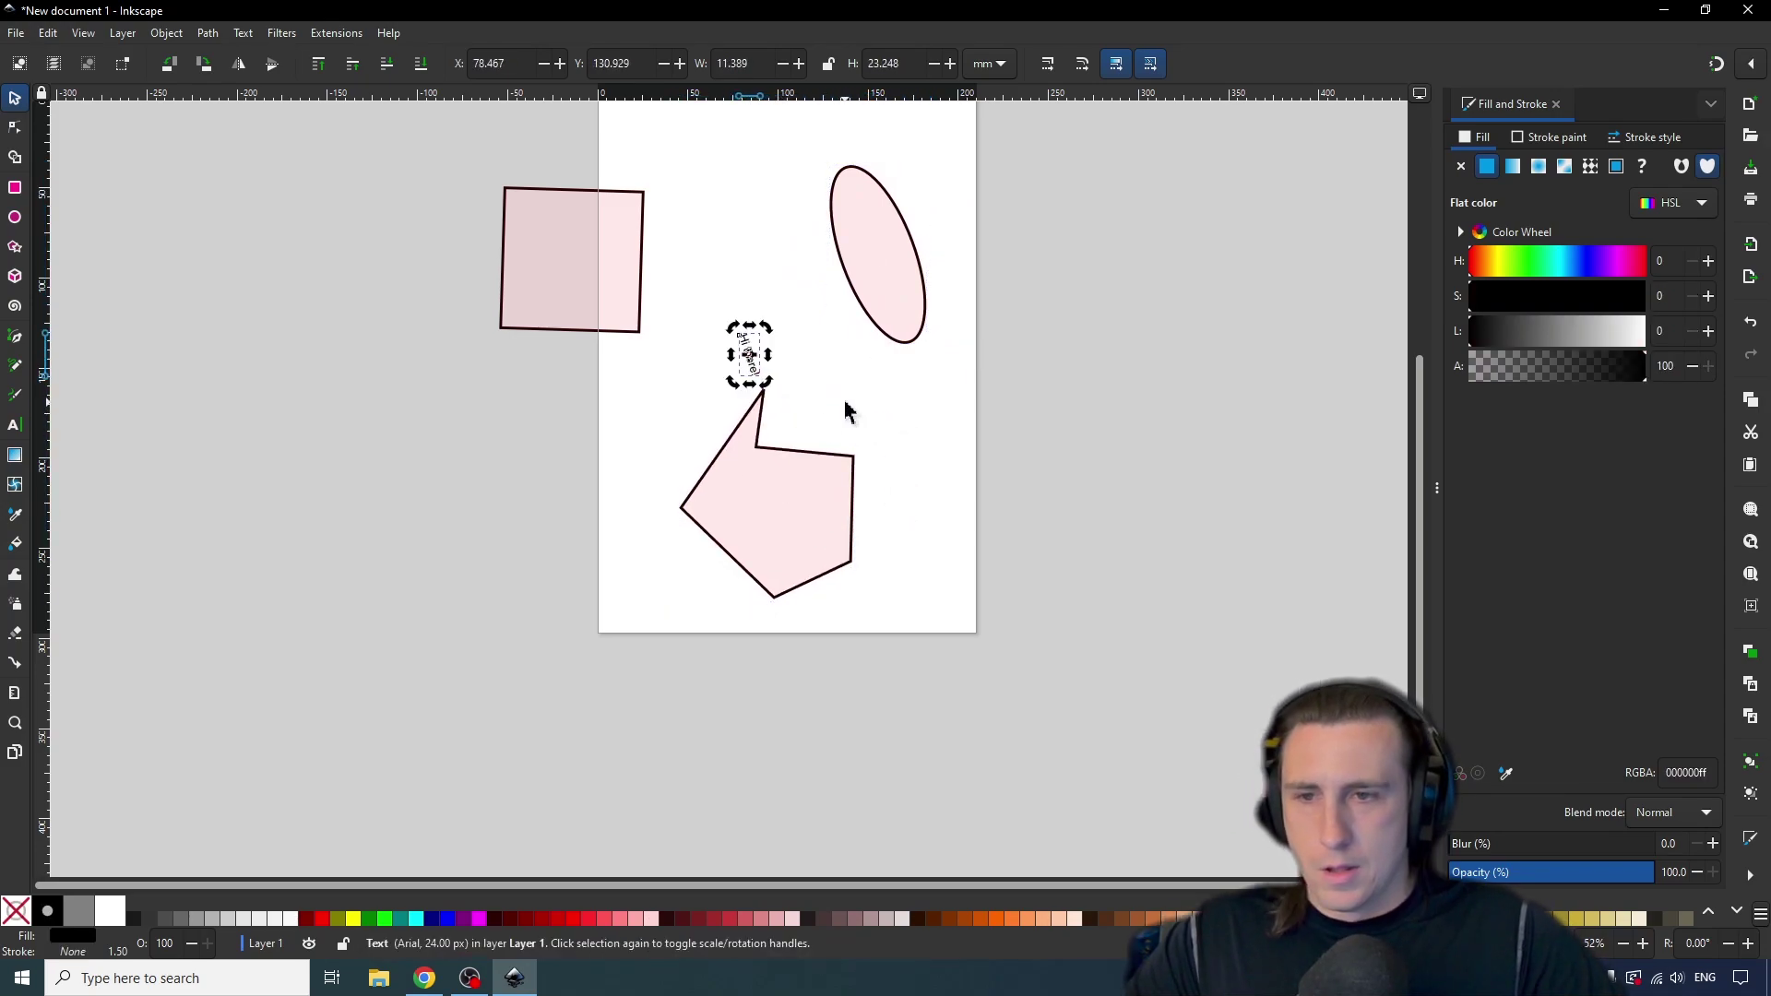
click(847, 410)
Undo the rotations, circle stretch and square resizing, restoring round circle, upright pentagon and larger square.
key(ctrl+z)
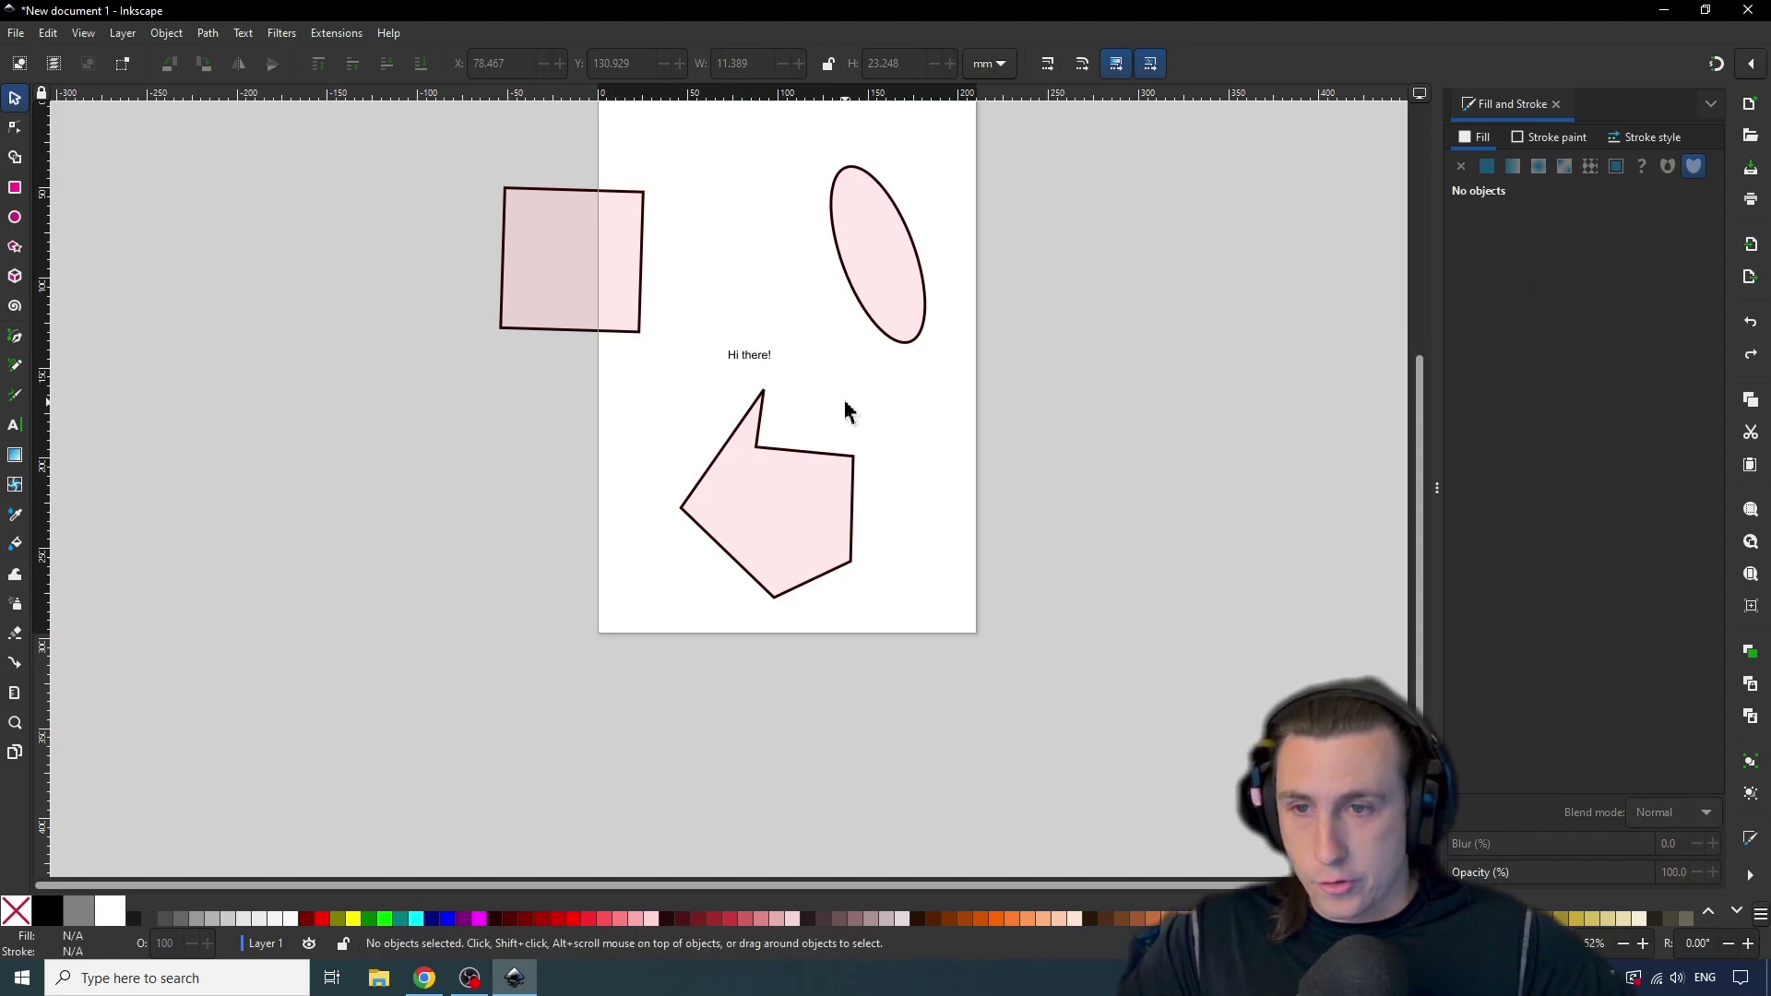
key(ctrl+z)
key(ctrl+z)
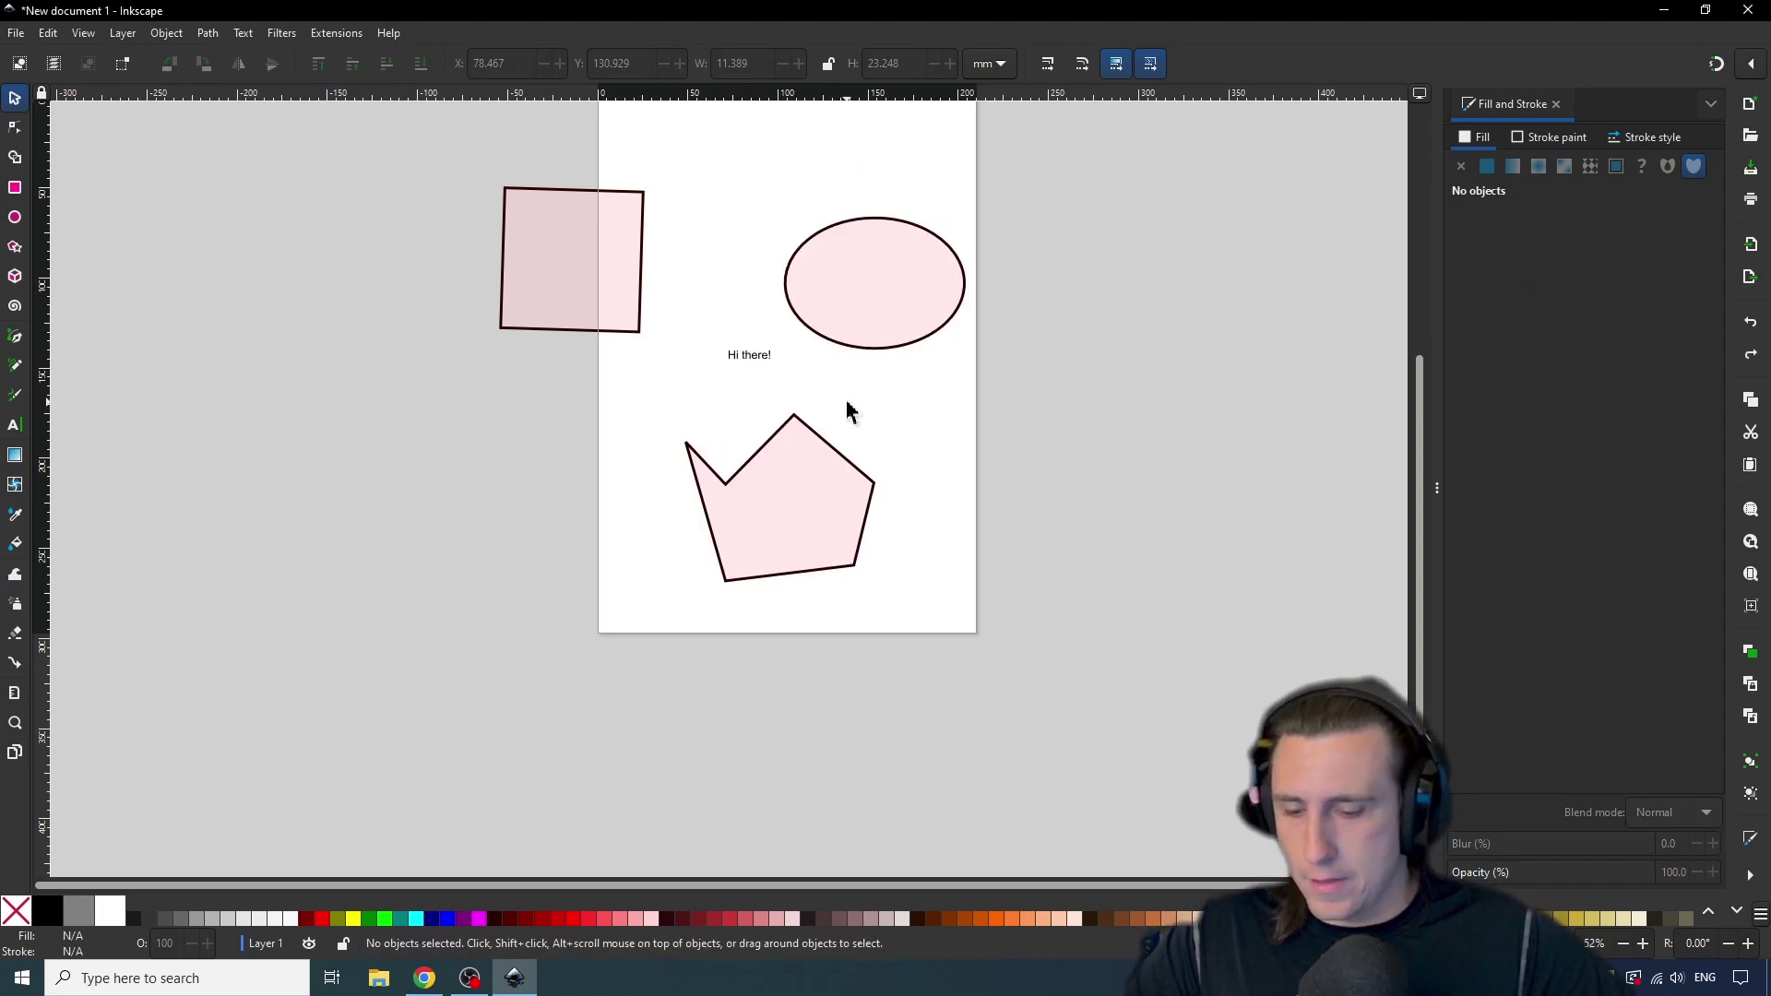
key(ctrl)
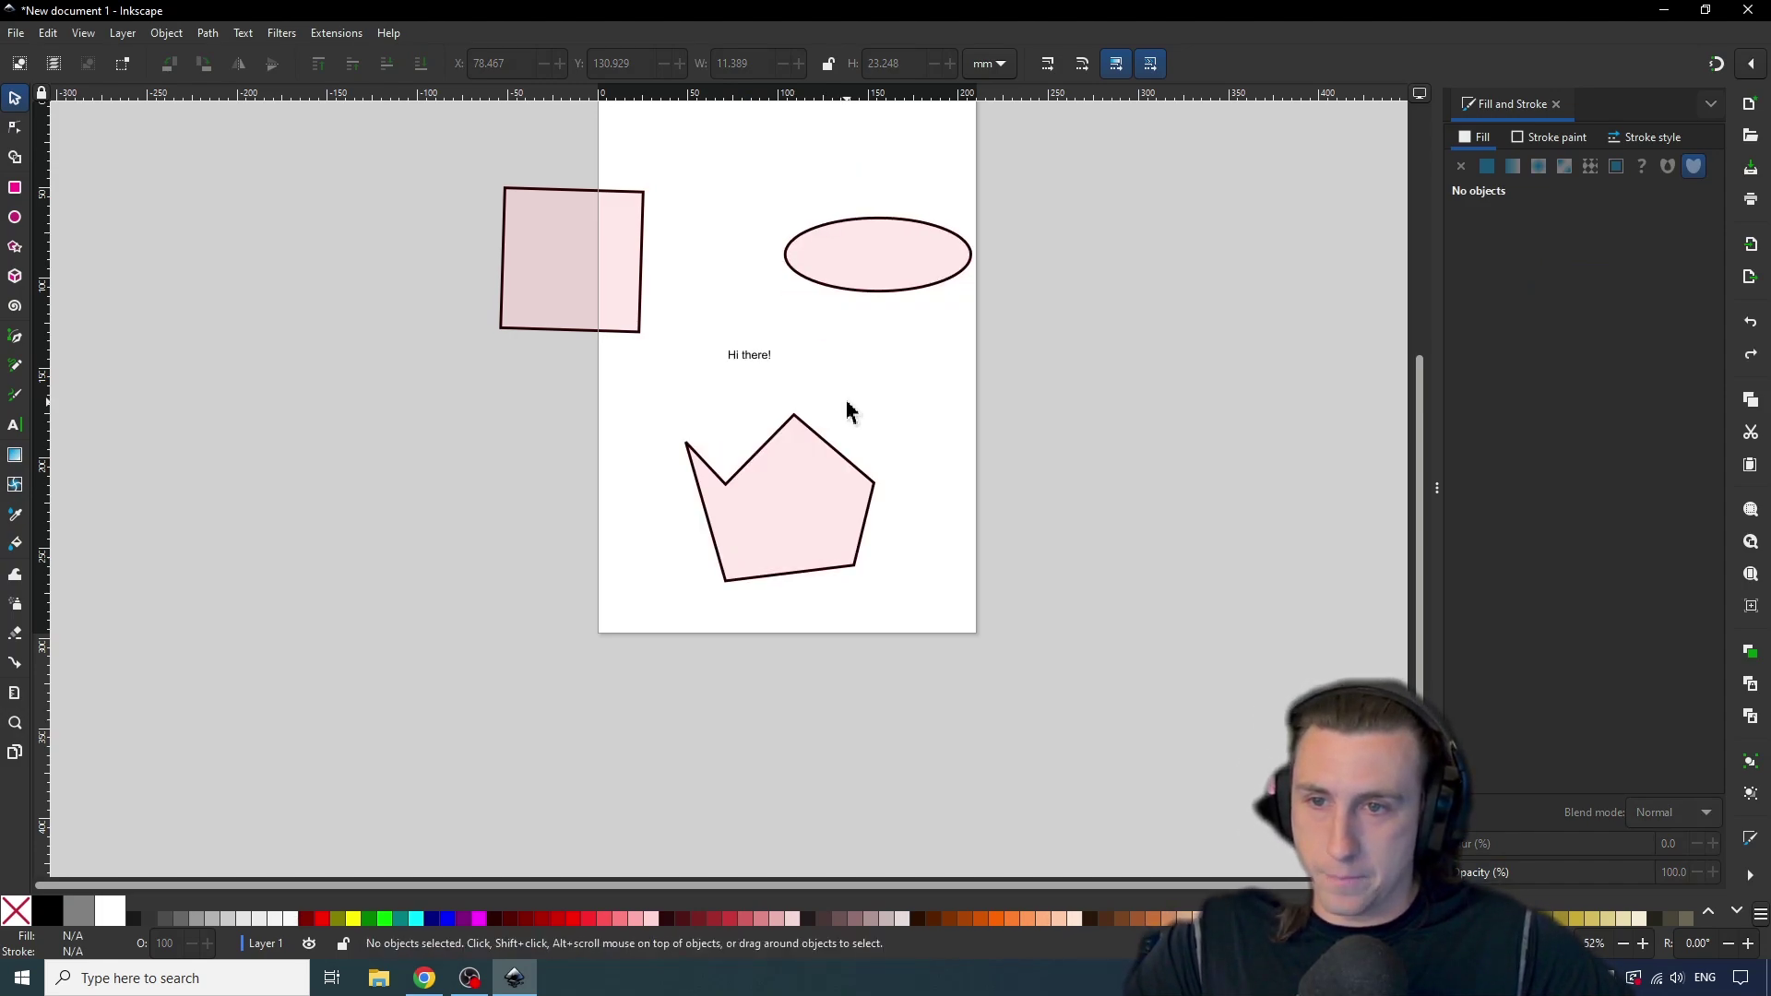
key(ctrl+shift+z)
key(ctrl+shift+z)
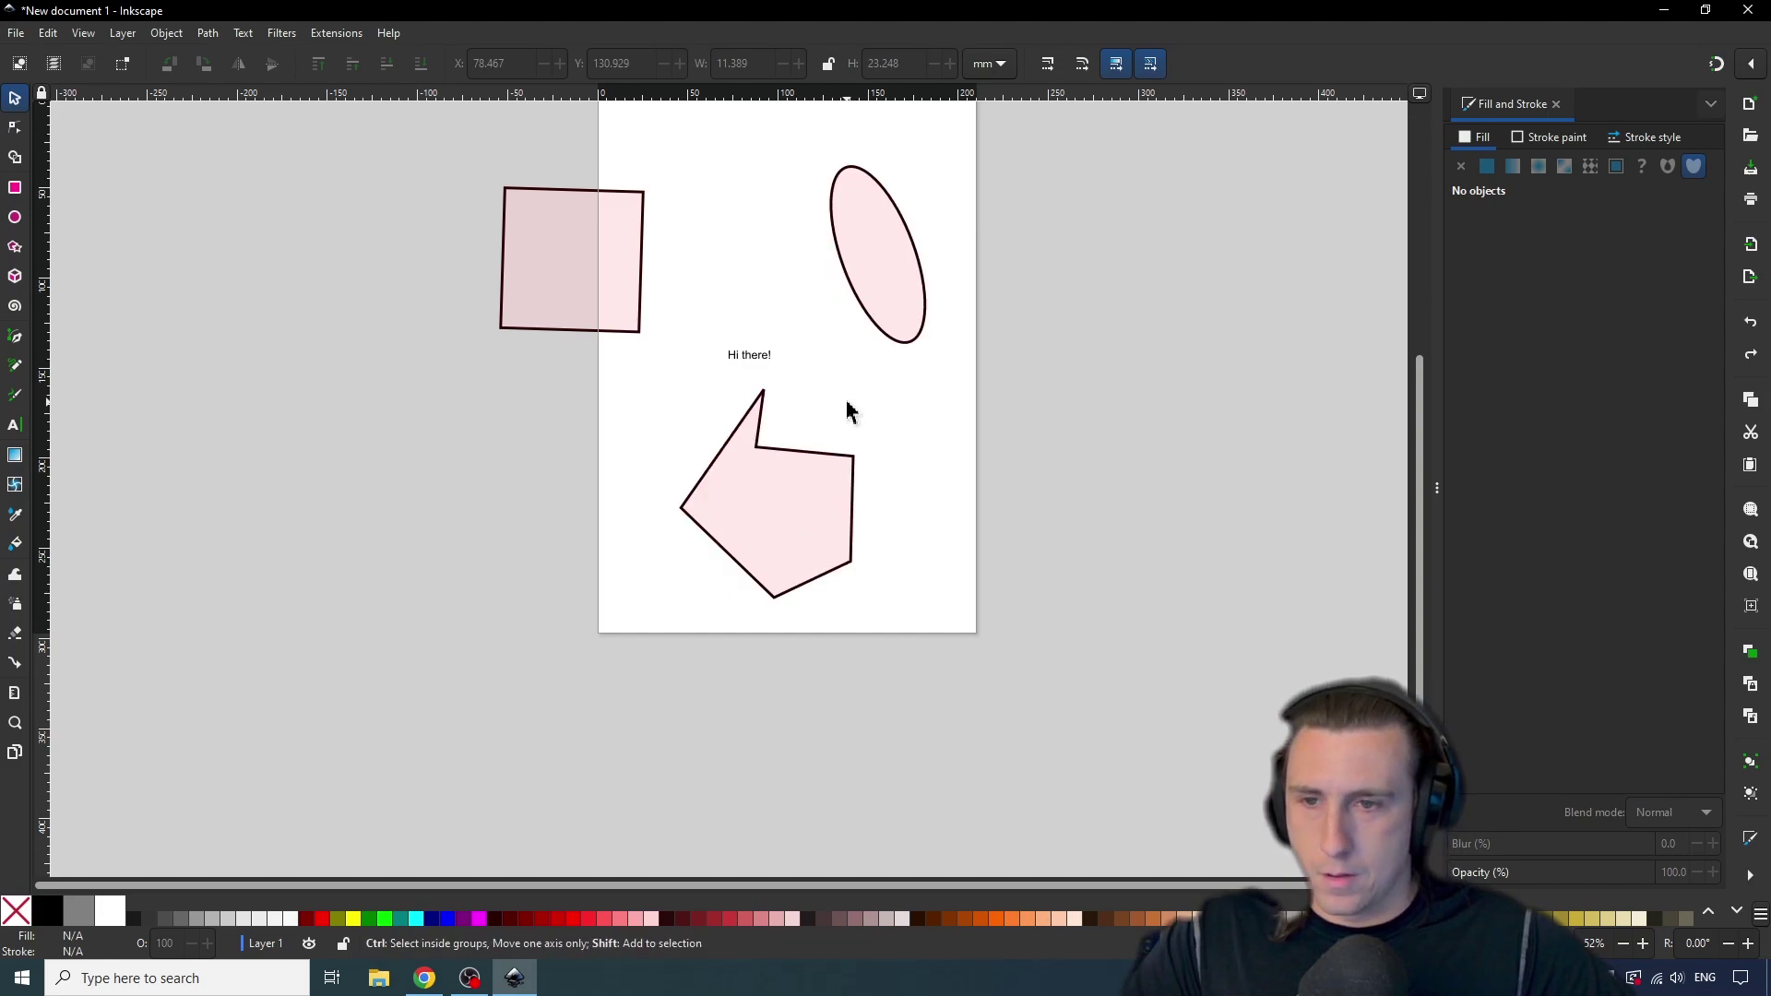
key(ctrl+z)
key(ctrl+z)
key(ctrl+z)
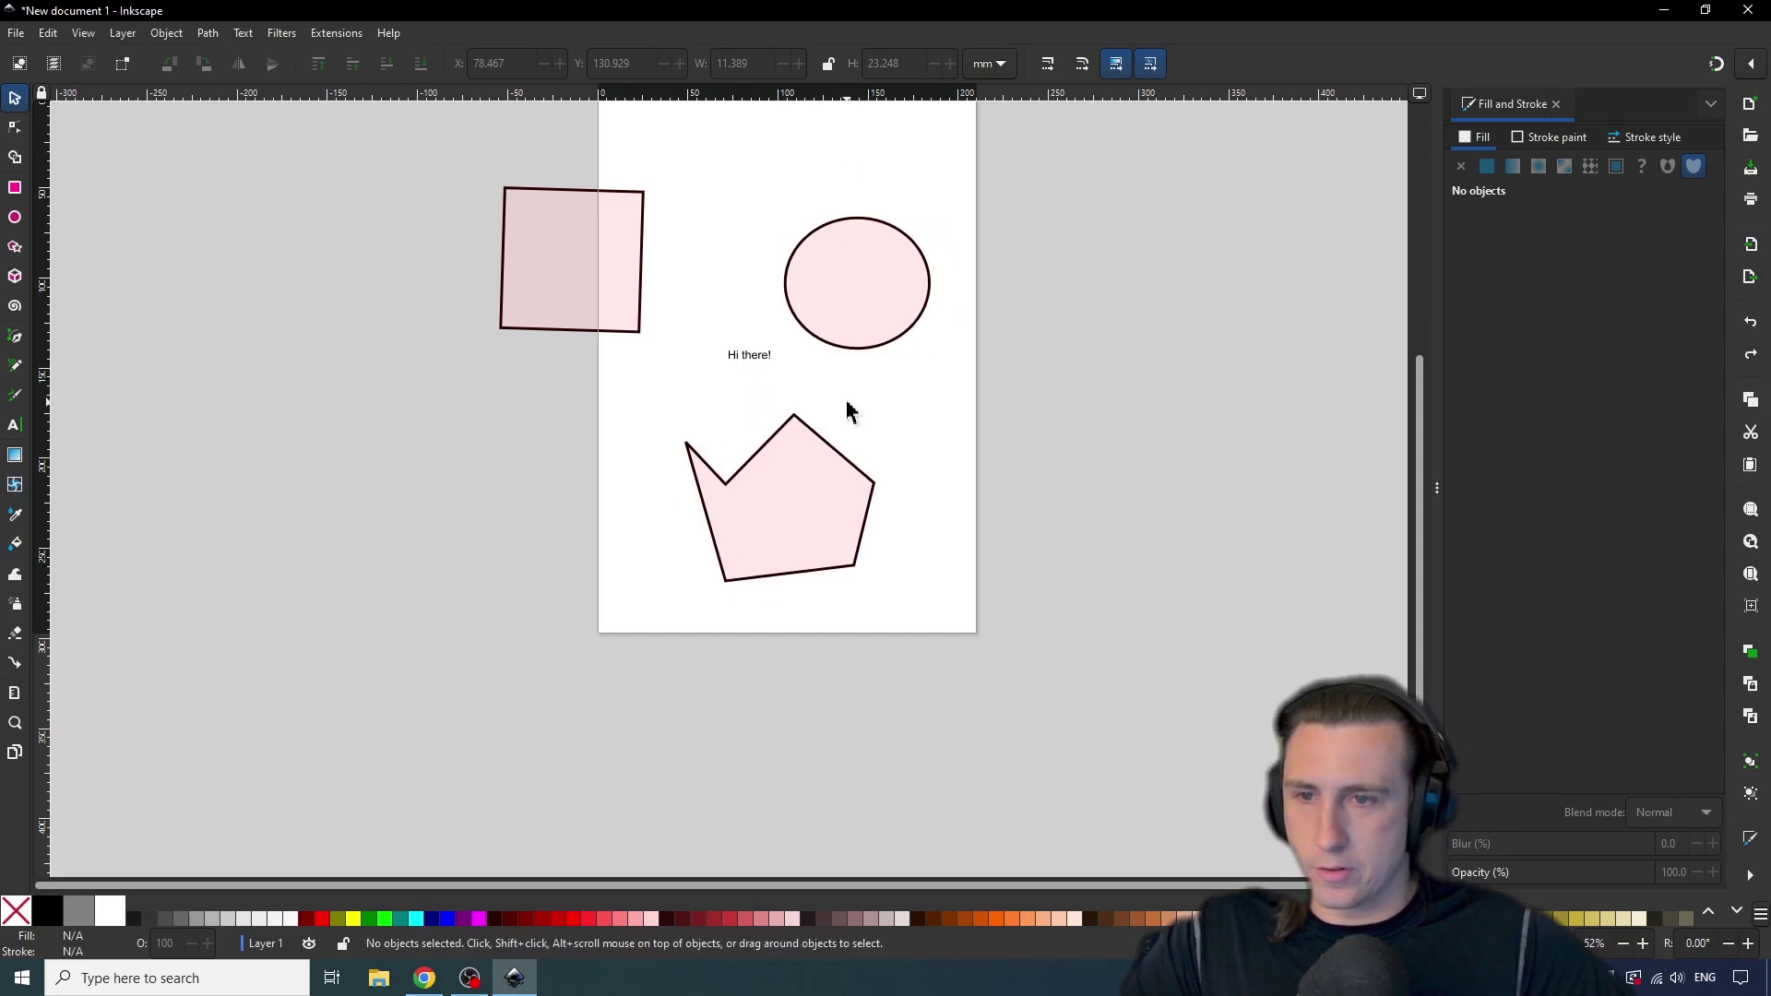
key(ctrl+z)
key(ctrl+z)
Try tilting the square and dragging it over the text, then cancel the move.
click(633, 237)
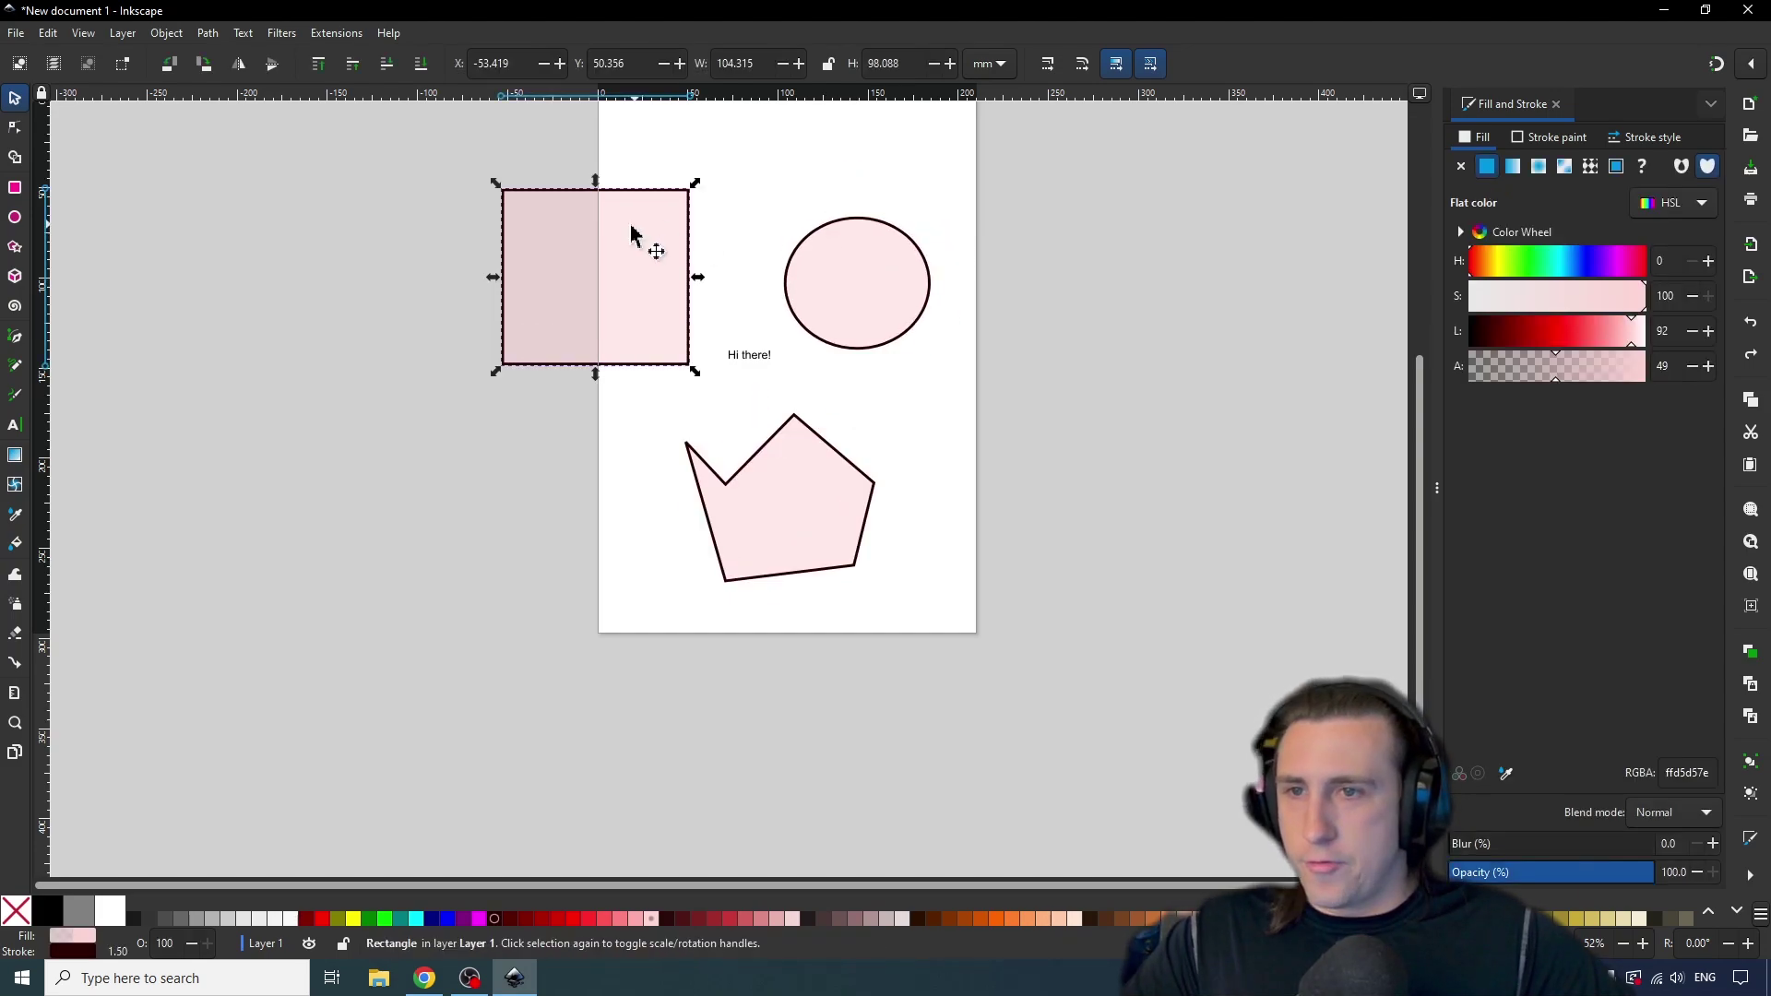
click(633, 237)
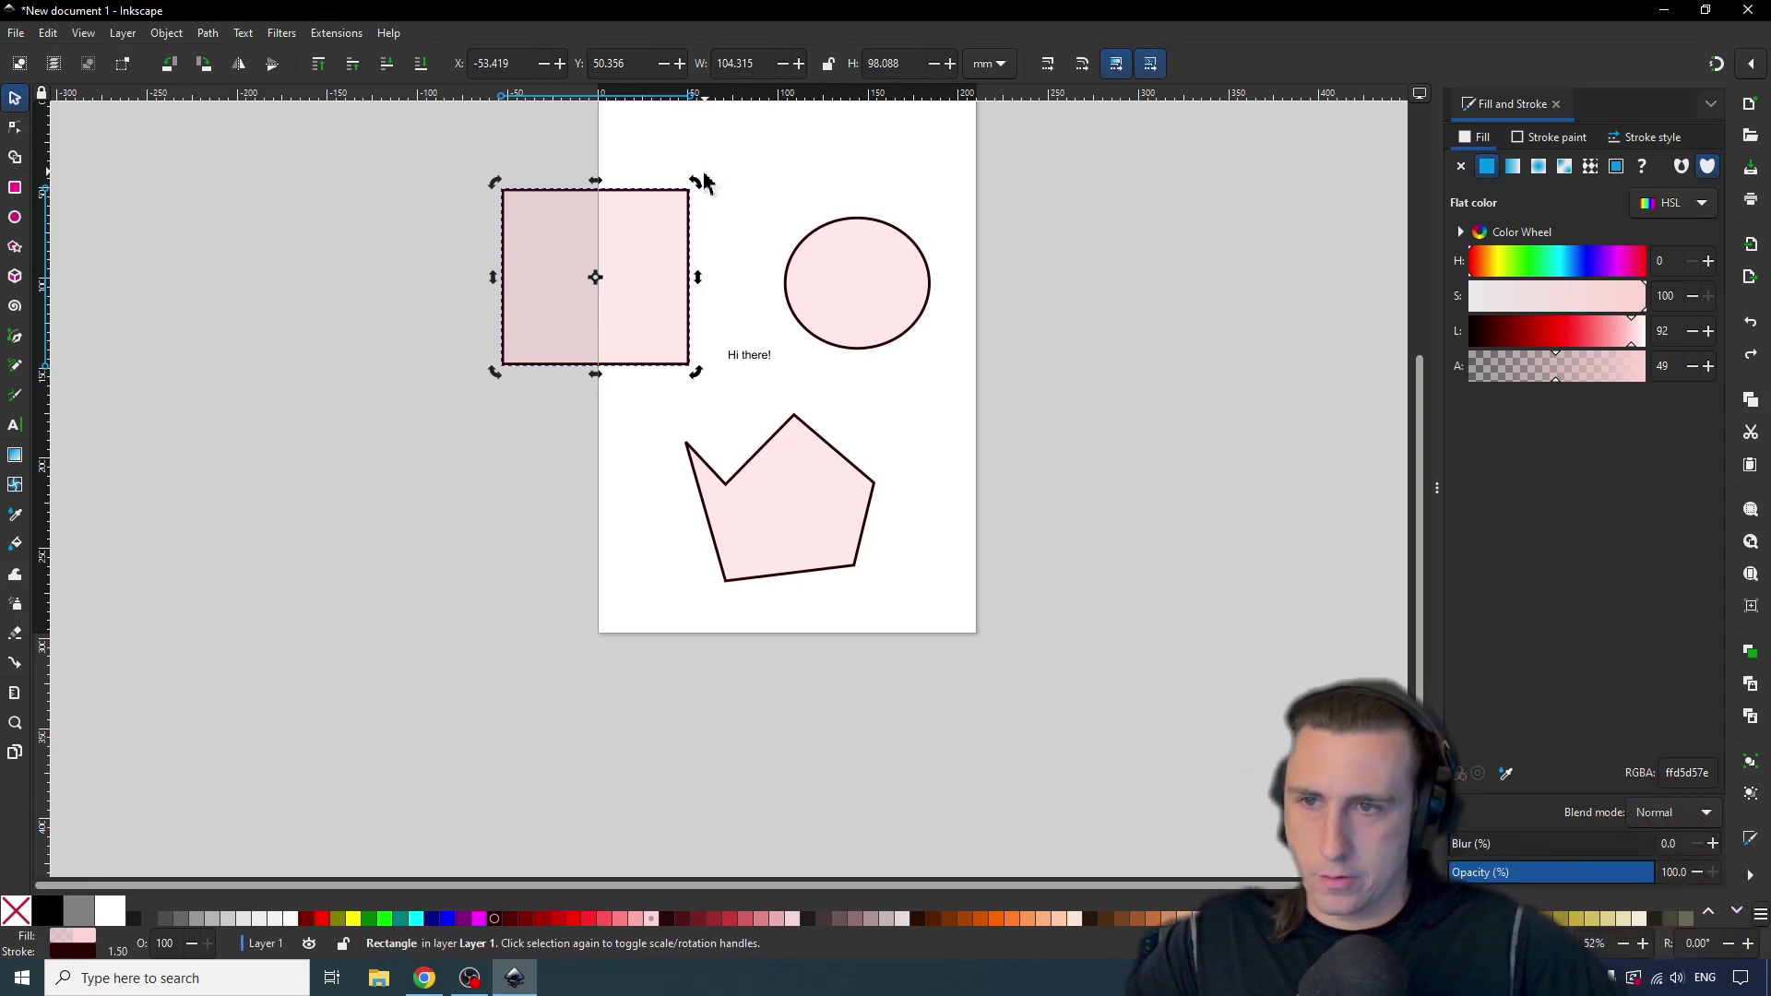
key(ctrl)
drag(697, 185, 752, 157)
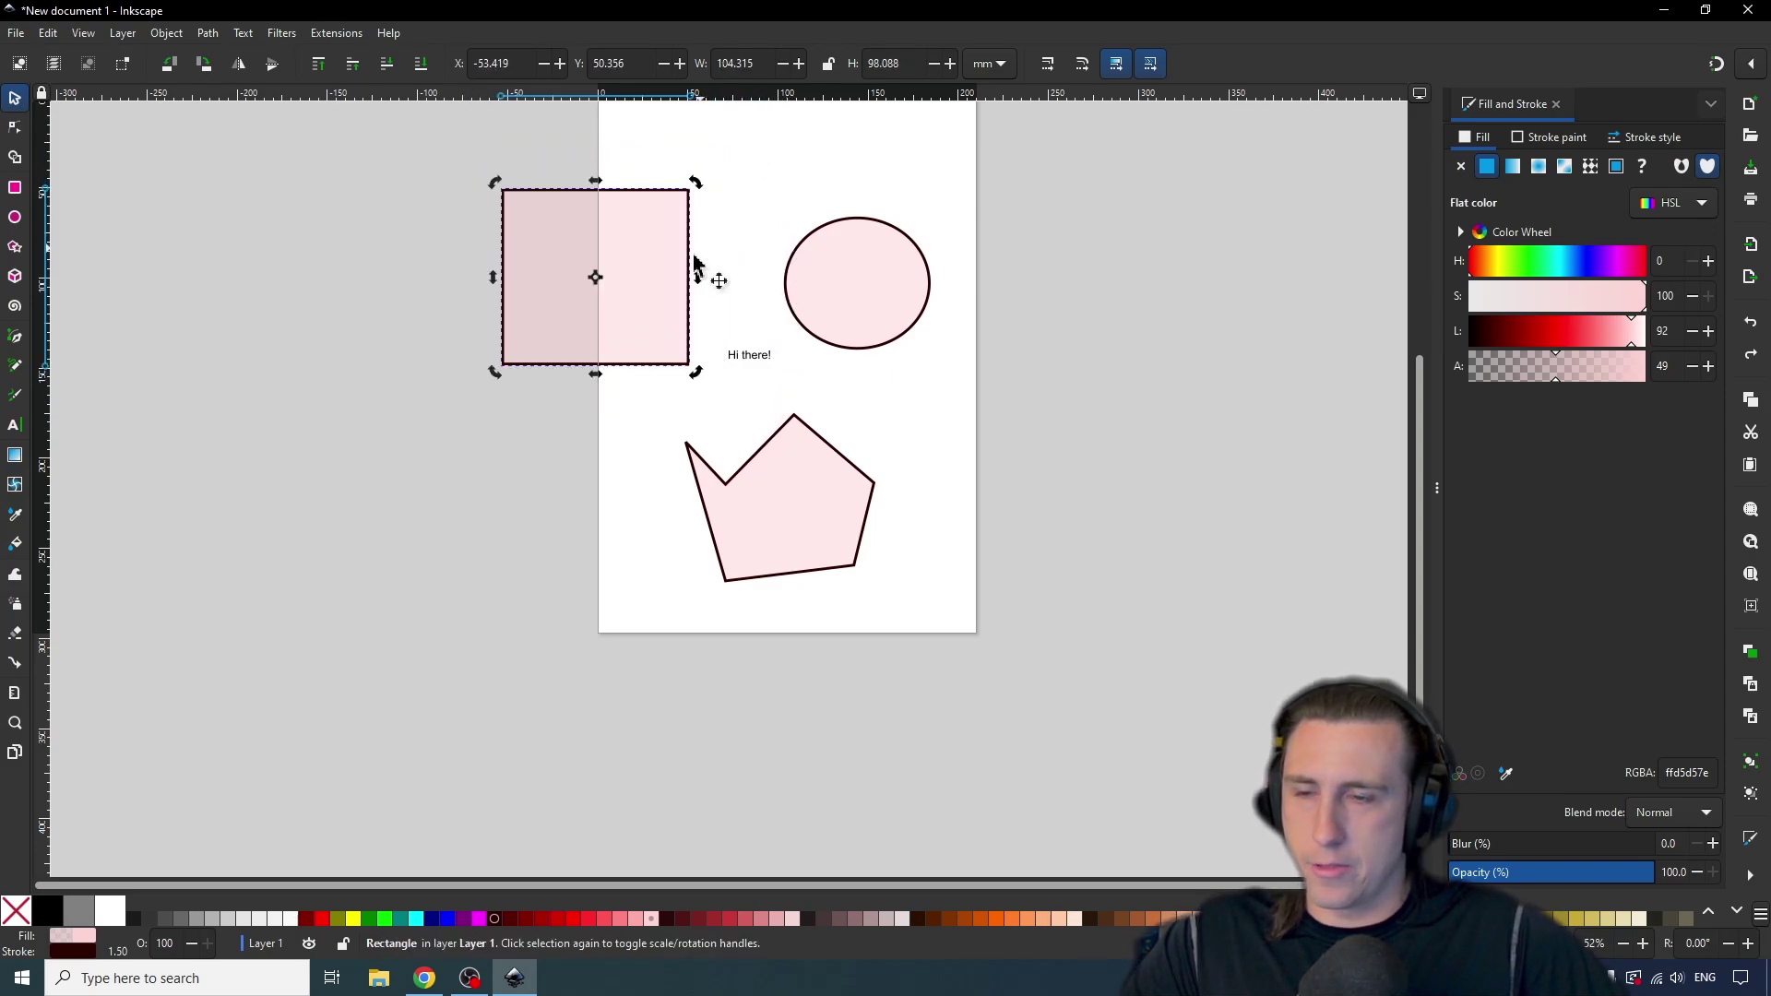
click(654, 247)
drag(653, 248, 664, 464)
key(Escape)
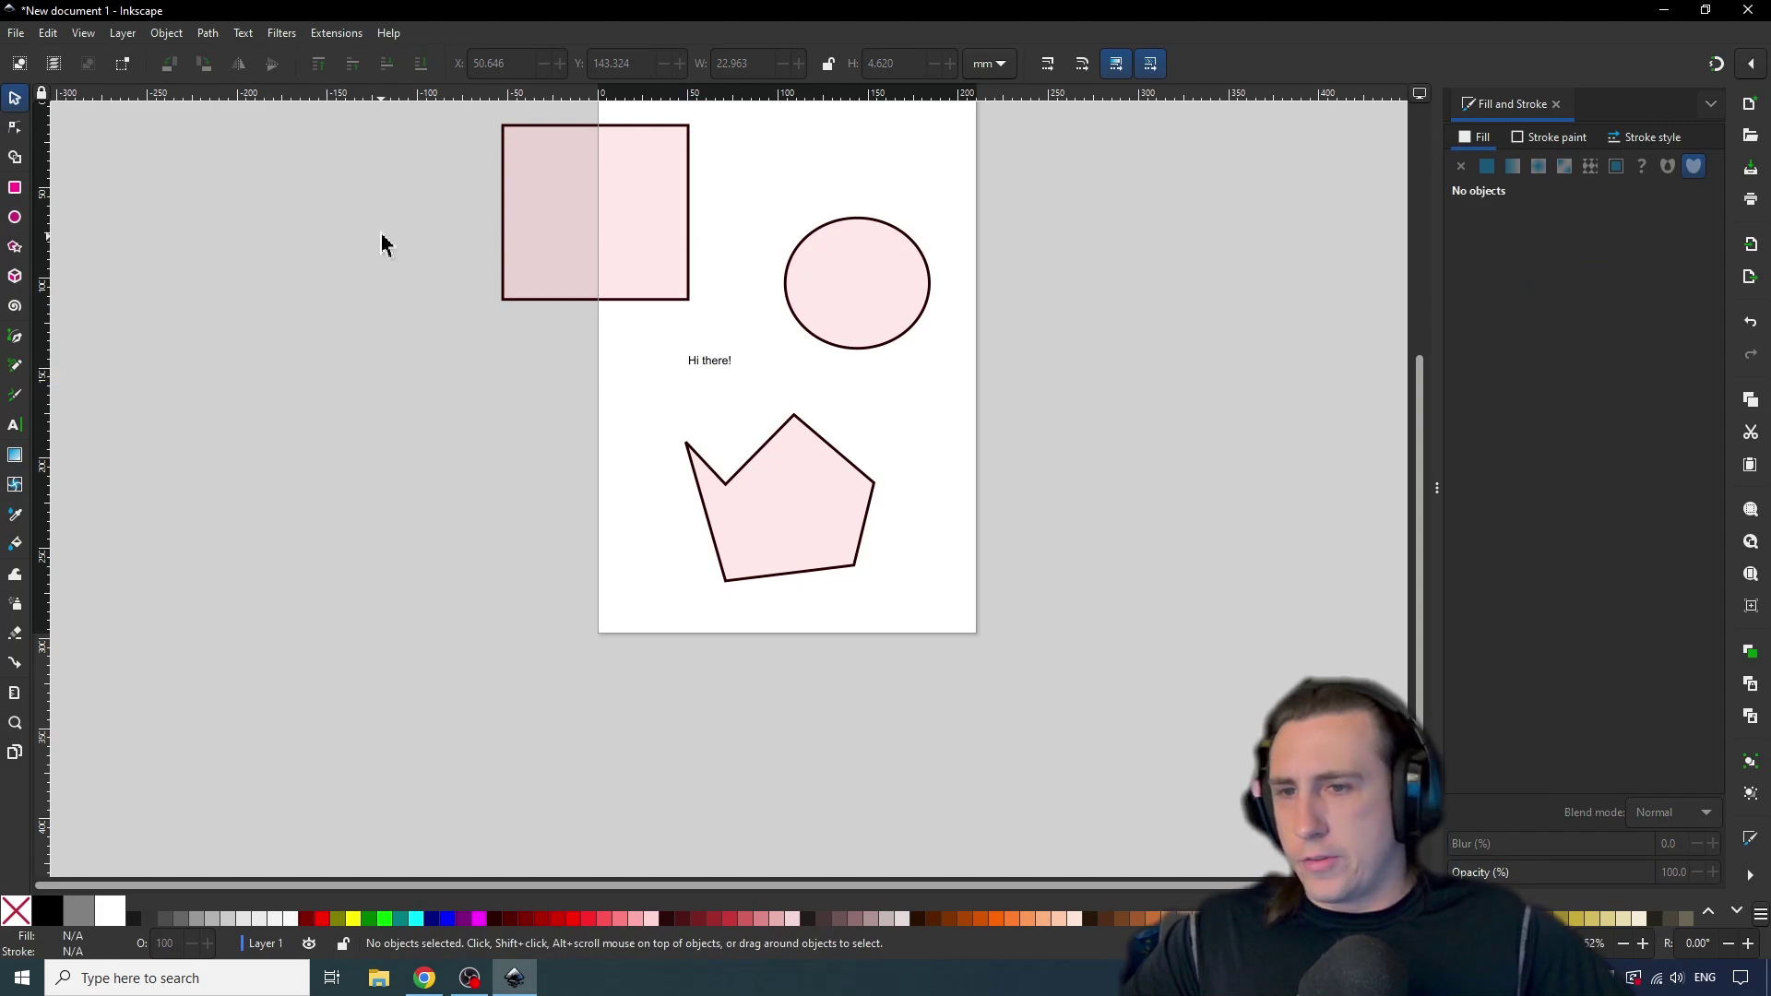
Reposition the square so its lower-right corner meets the Hi there! text.
click(632, 276)
drag(633, 277, 643, 237)
click(460, 175)
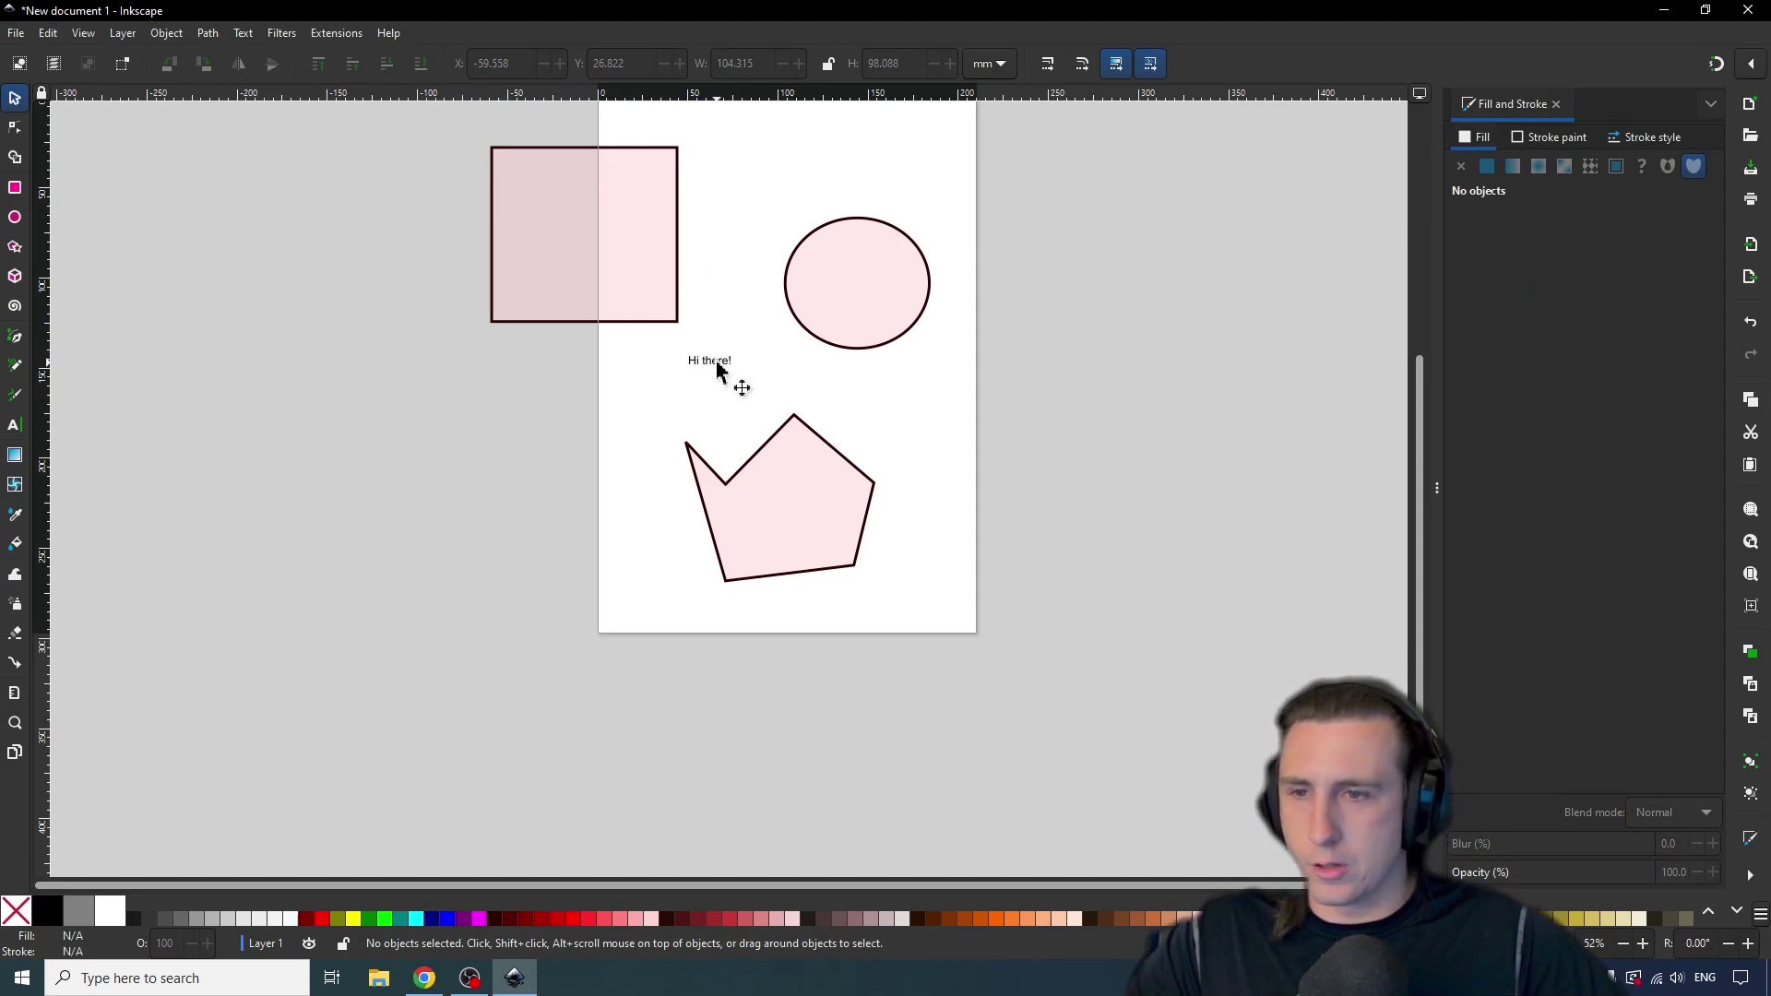
key(Tab)
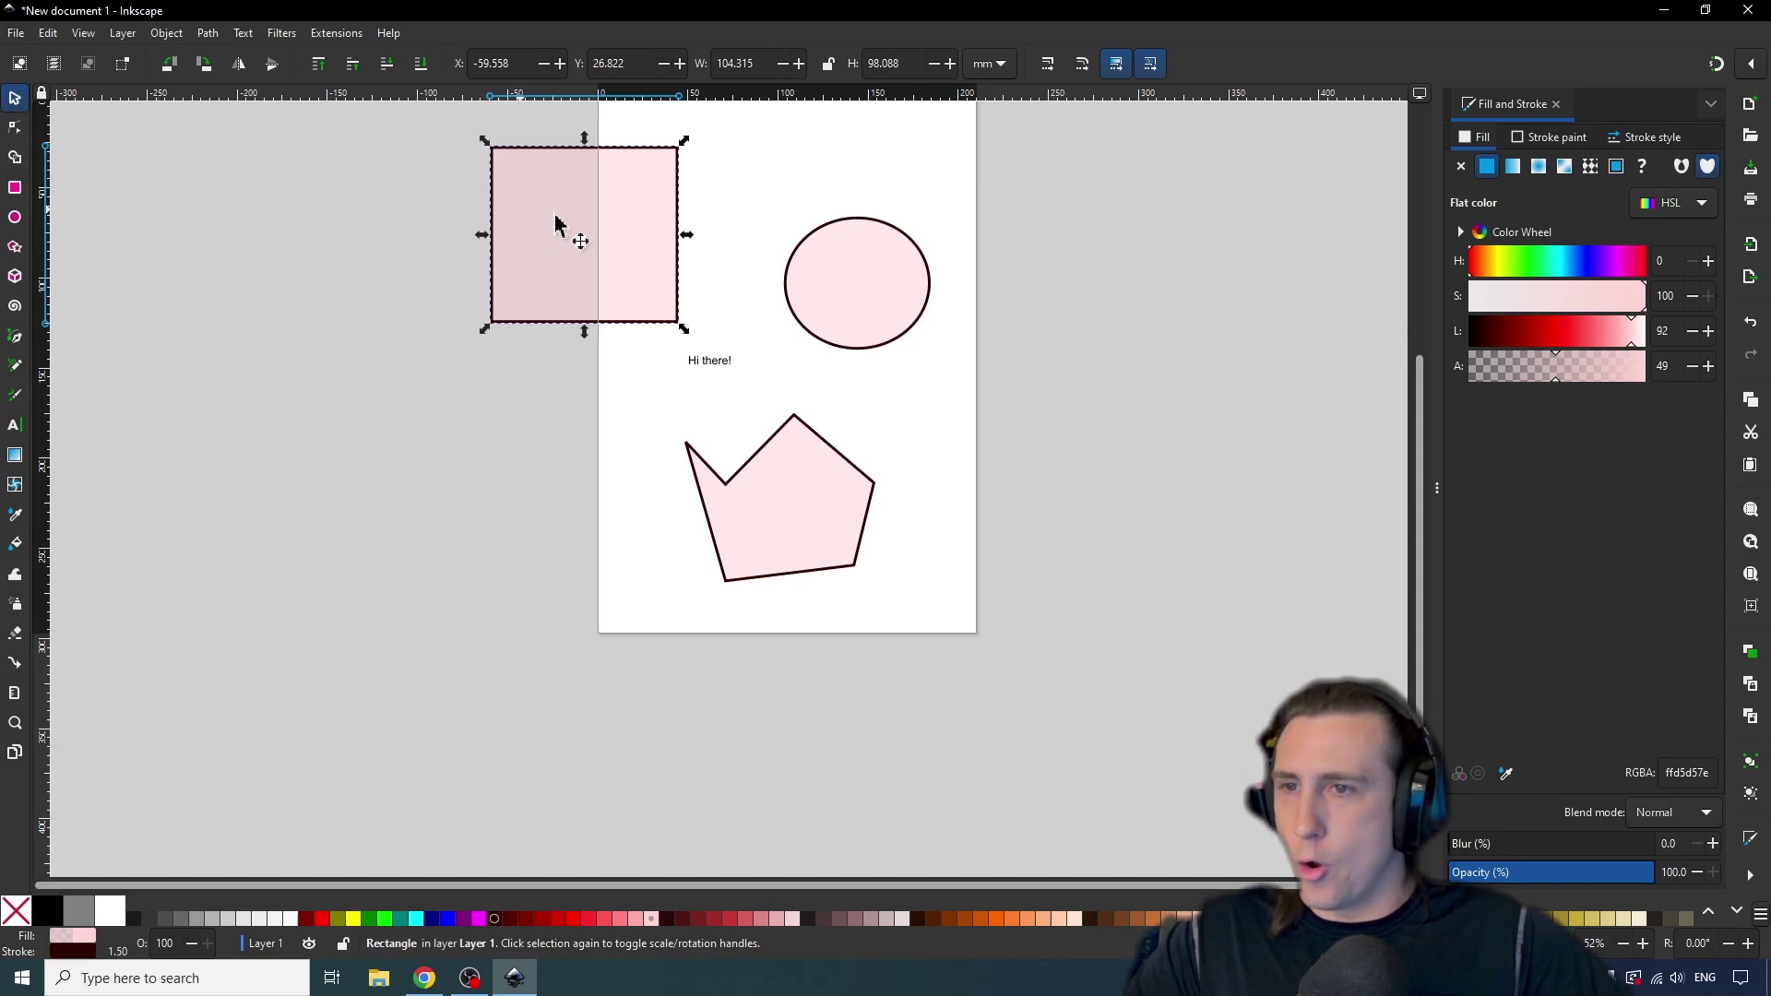
drag(554, 224, 573, 277)
click(11, 189)
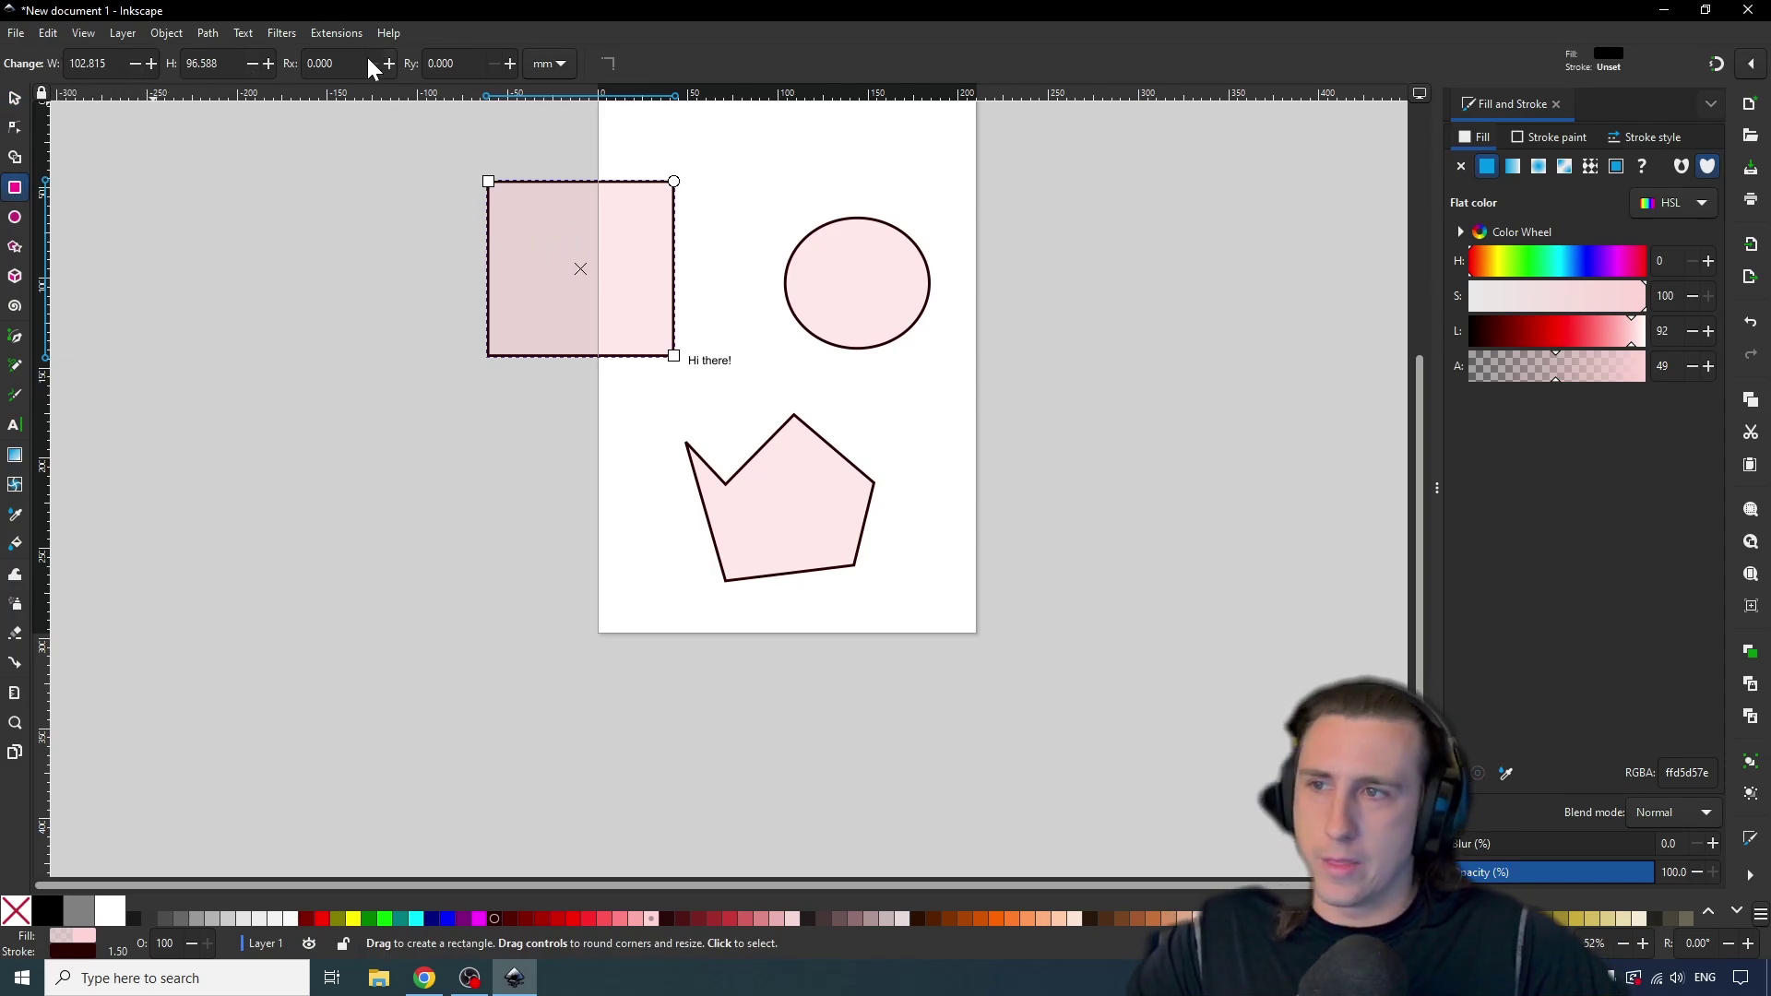
click(849, 277)
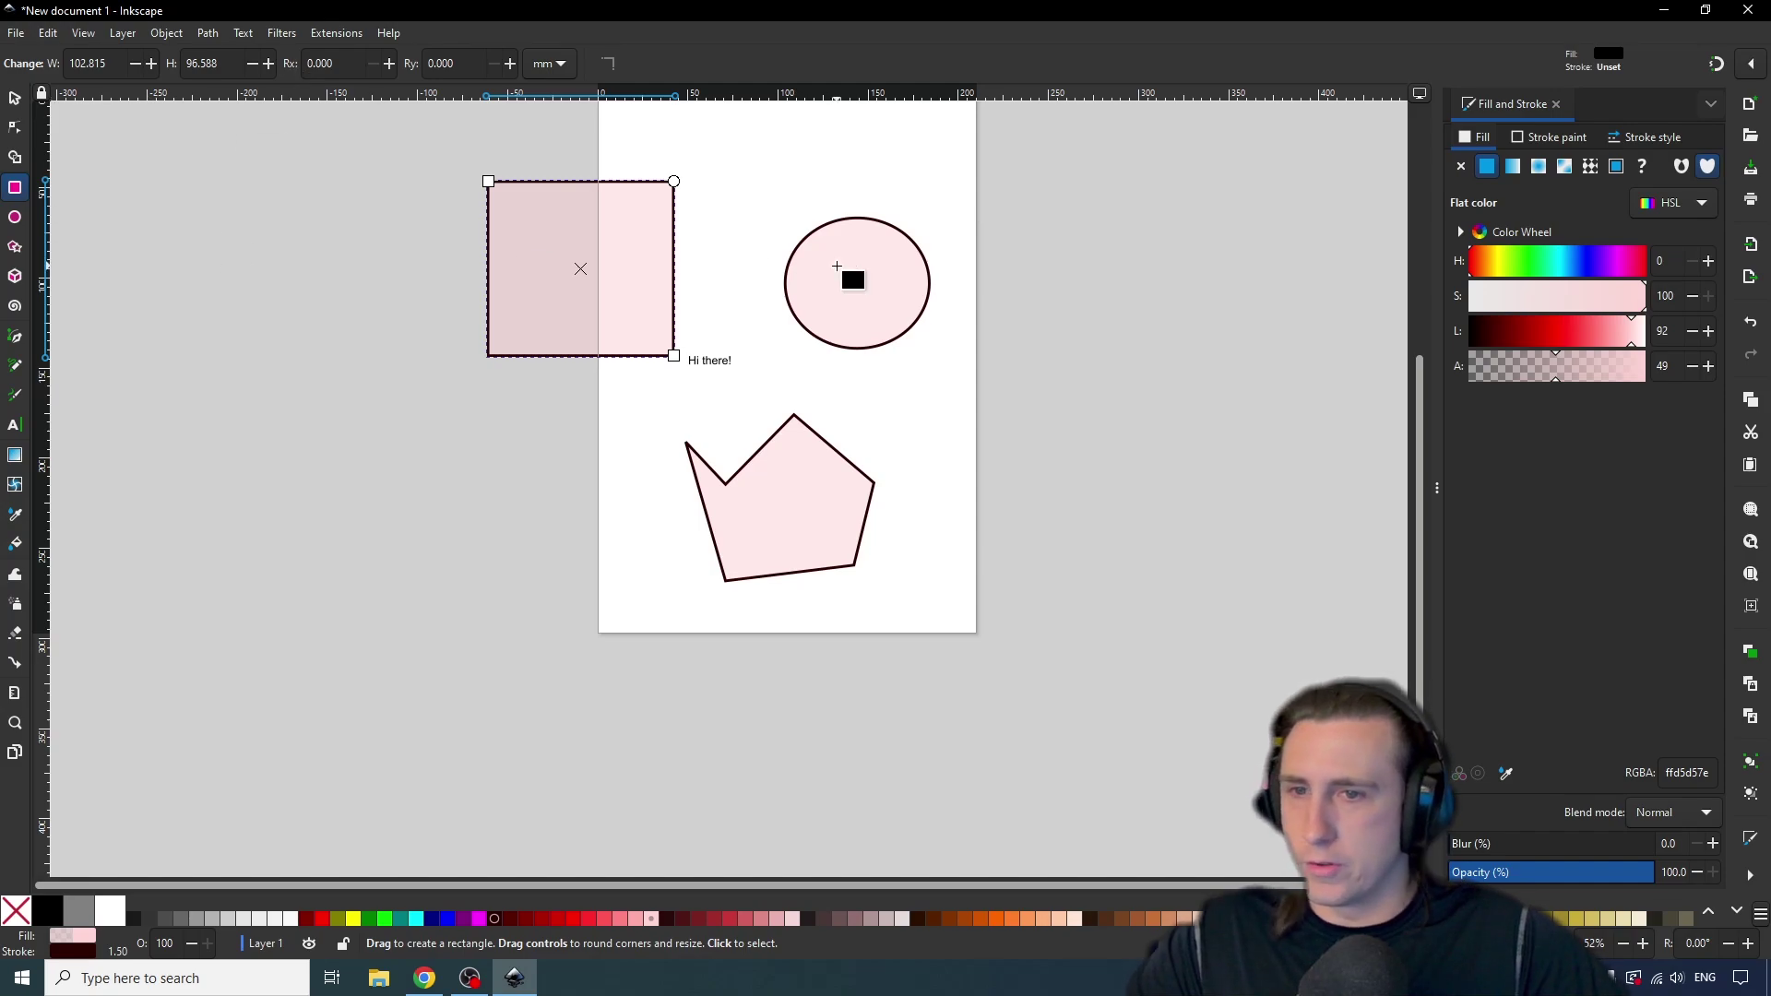
click(14, 97)
click(15, 218)
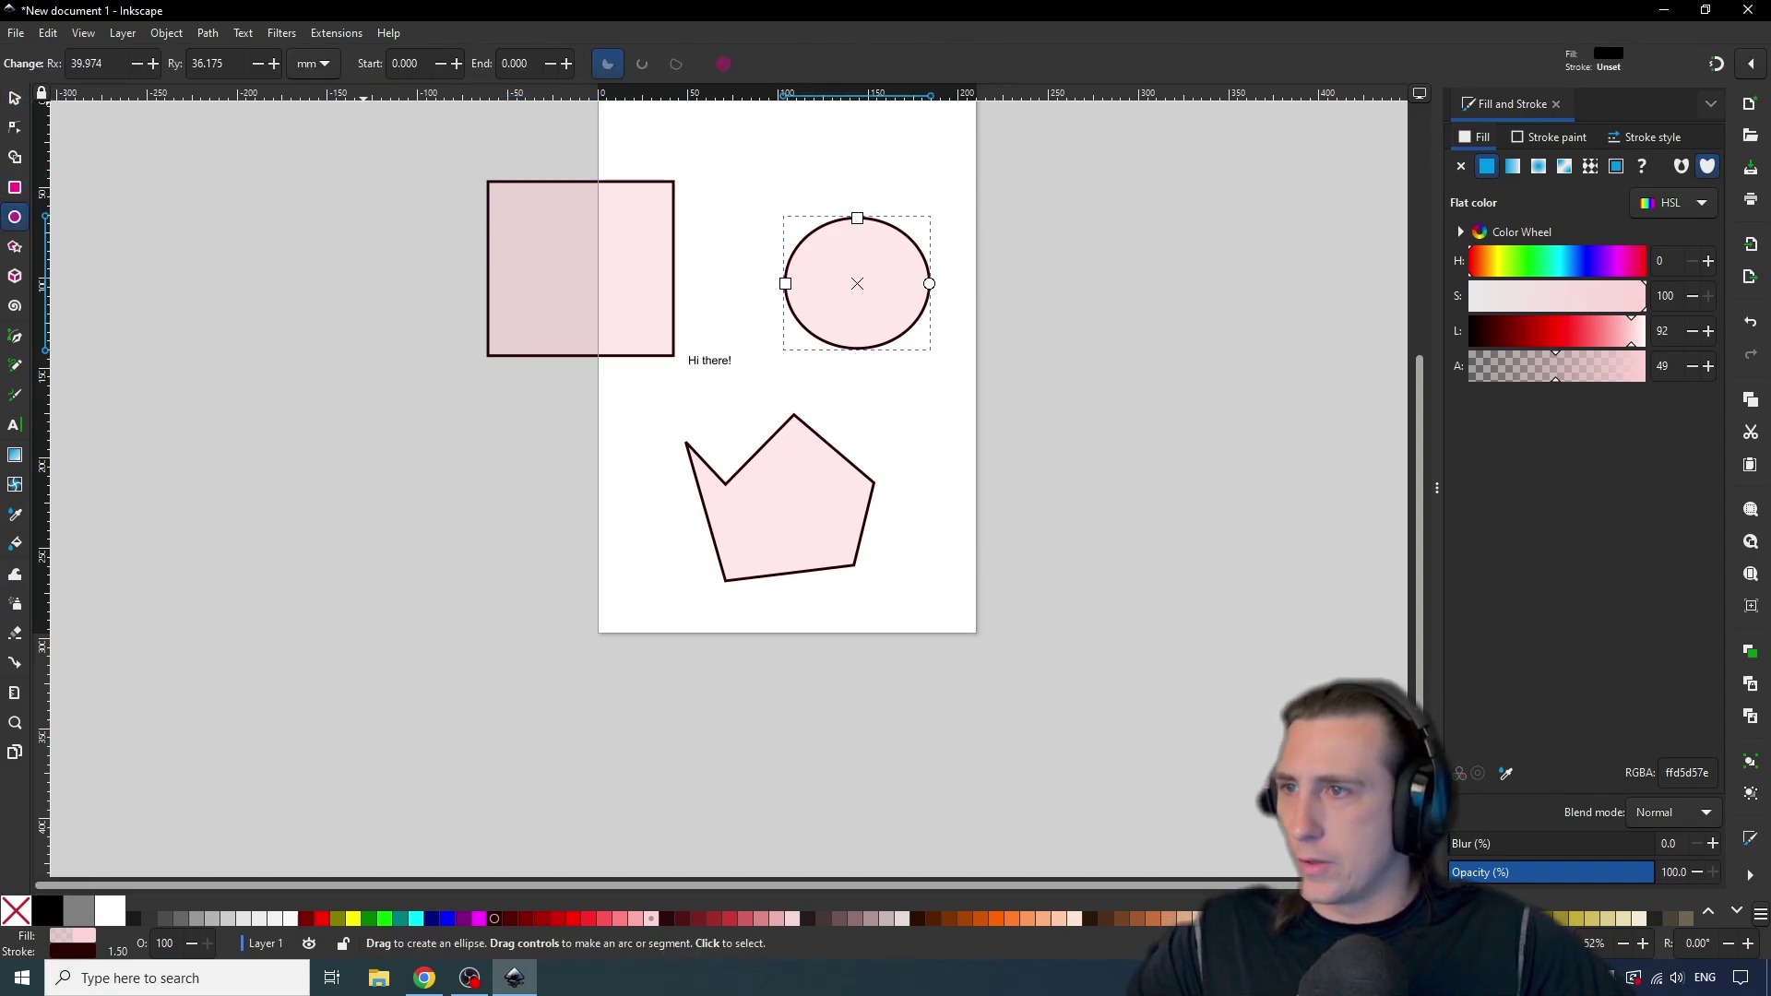
click(14, 102)
key(t)
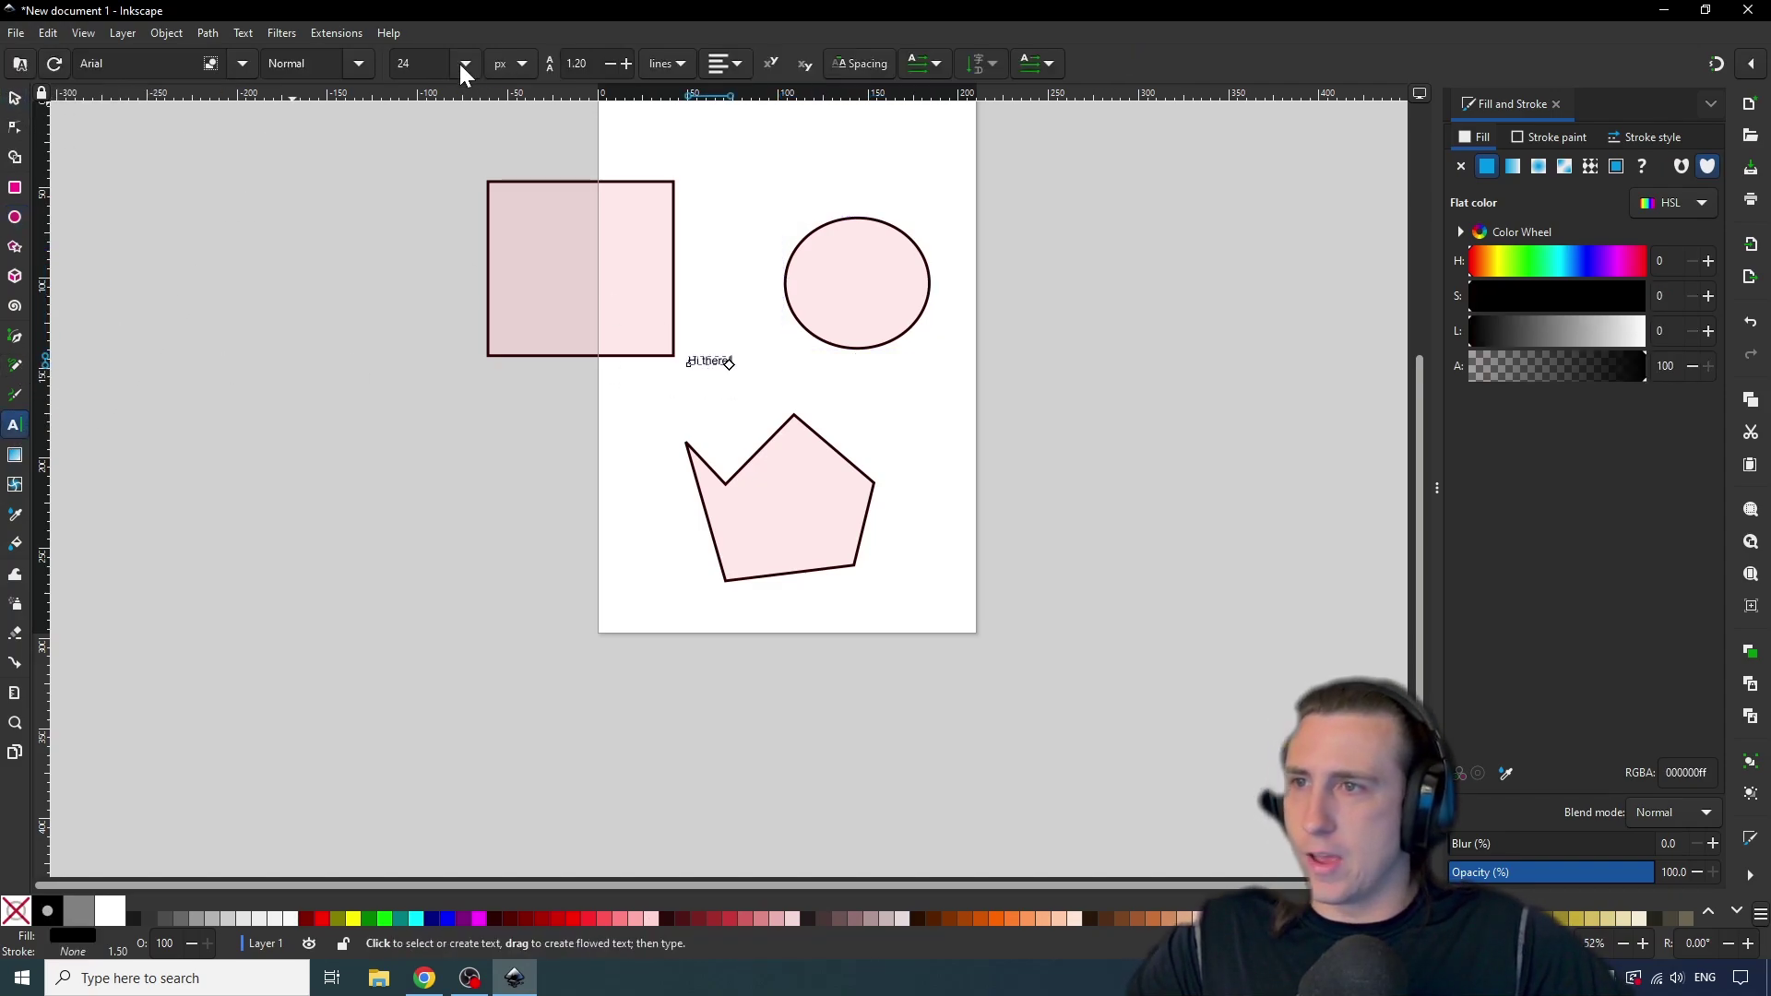
click(362, 65)
click(350, 69)
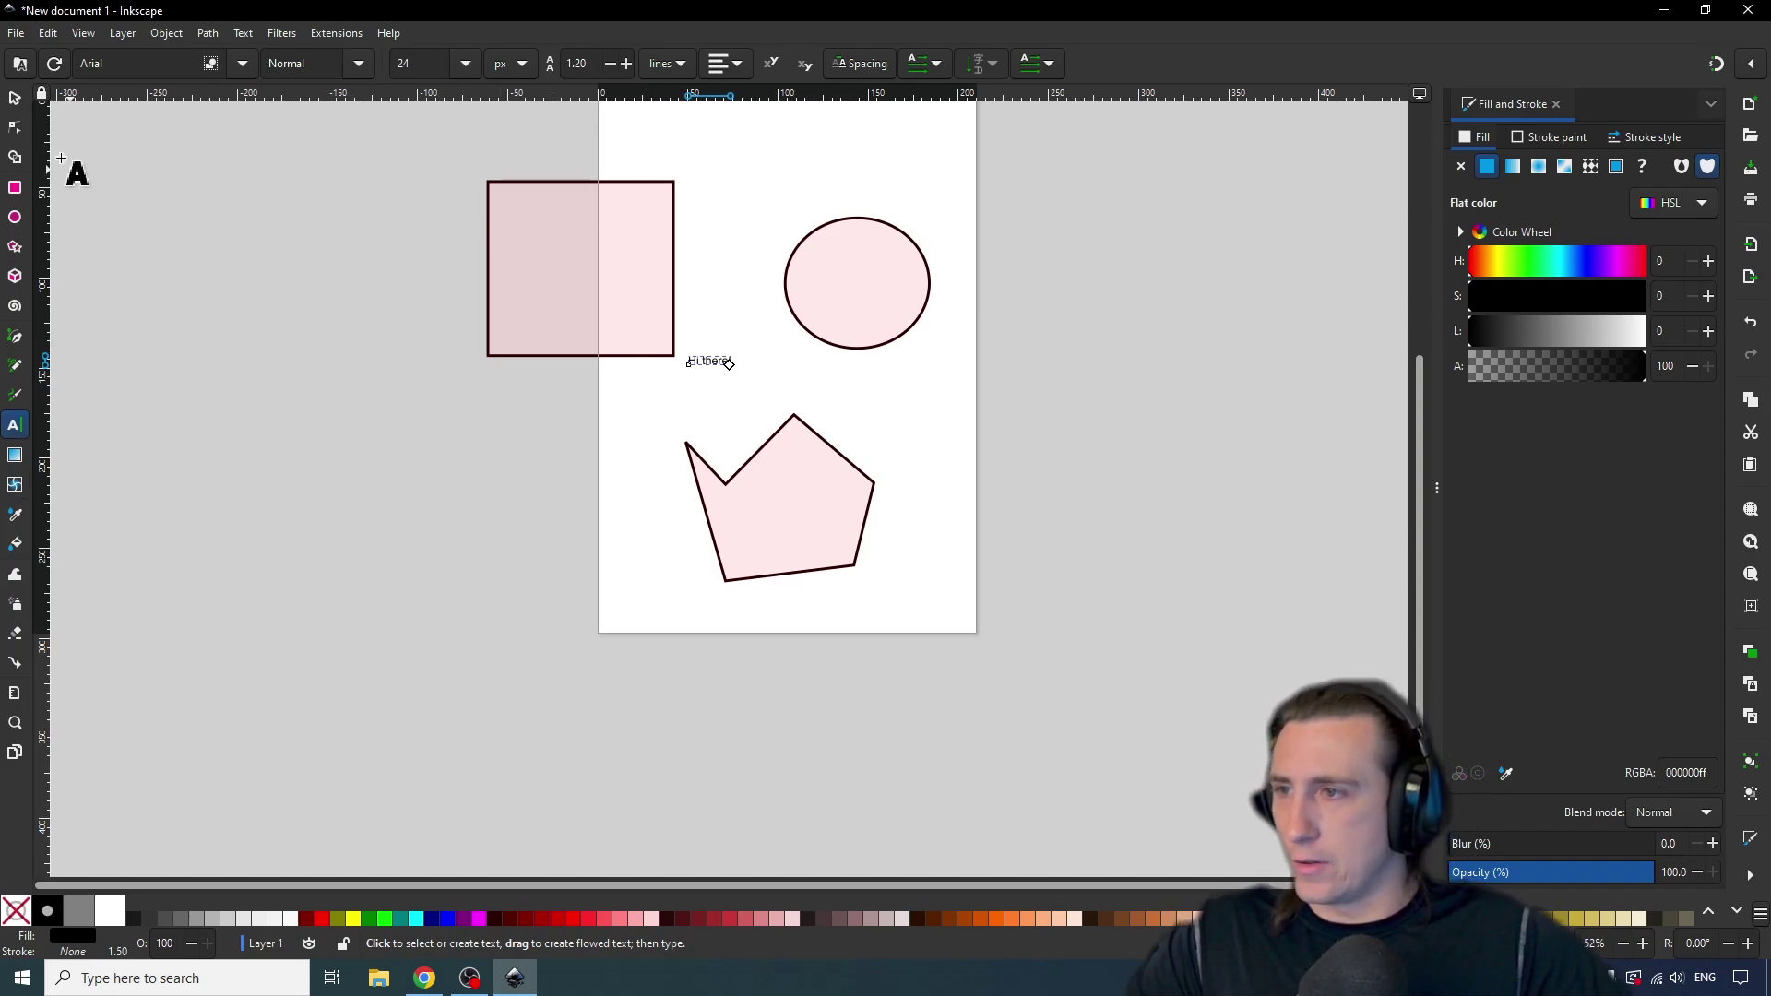
click(14, 98)
click(285, 304)
click(600, 267)
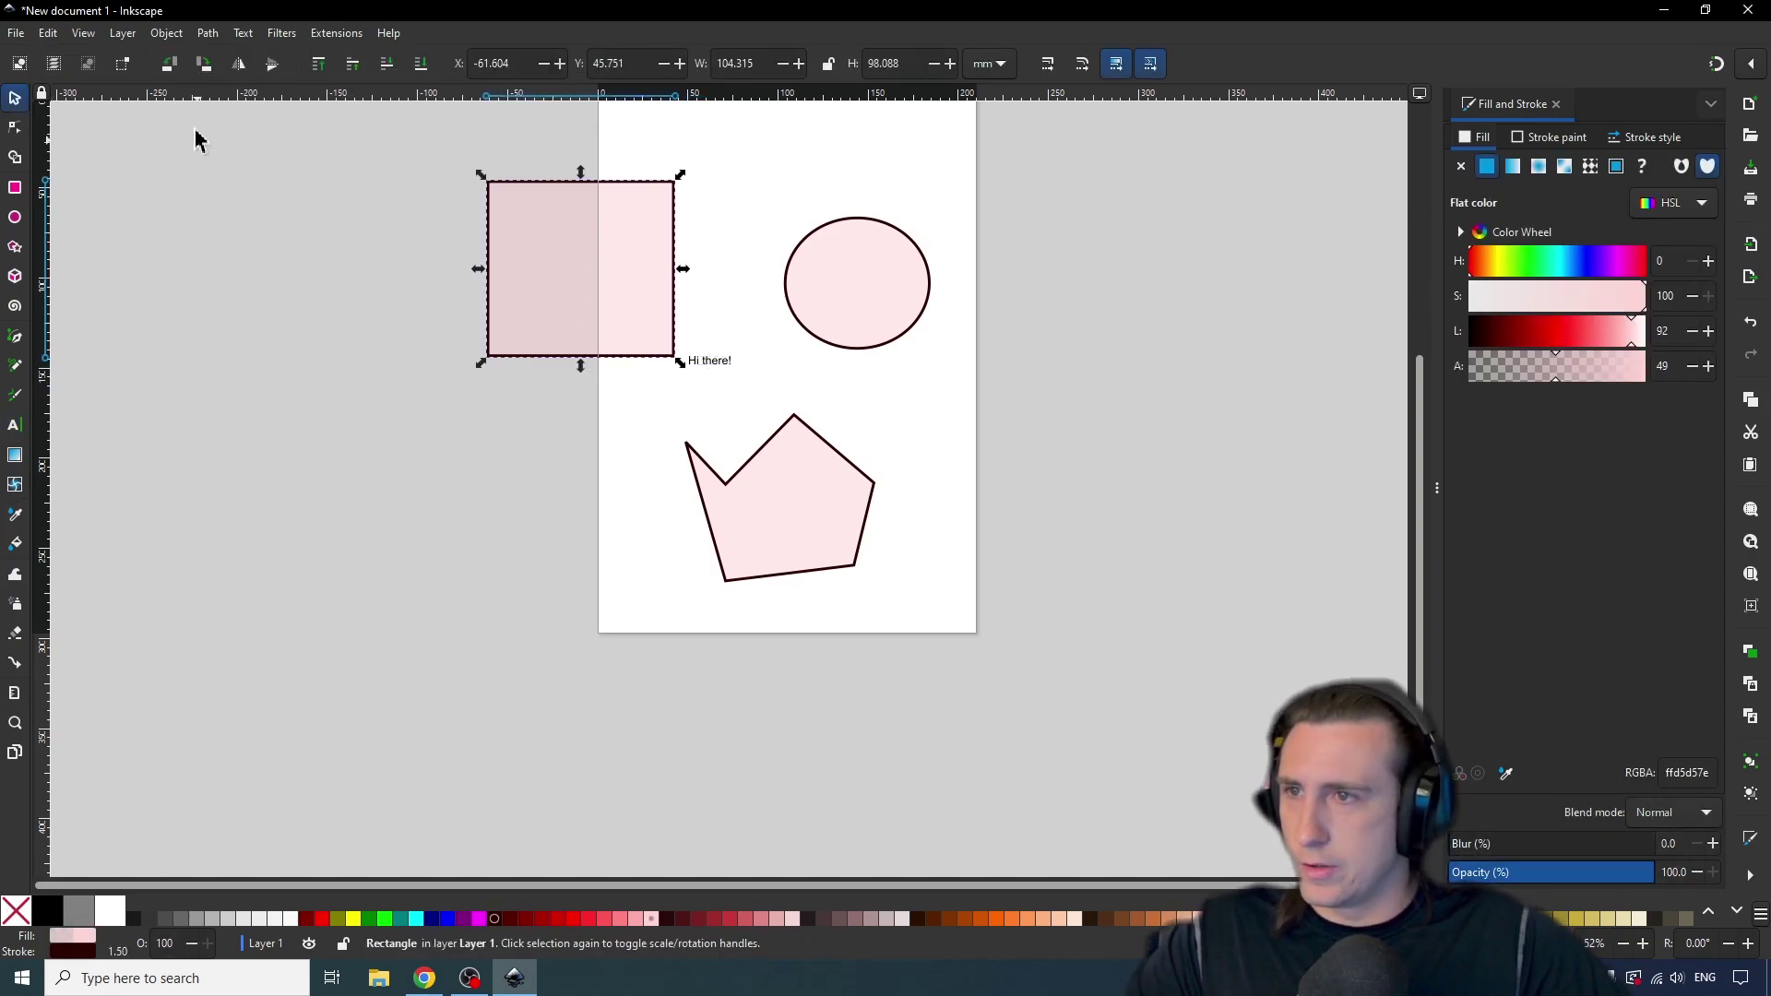
click(860, 288)
click(795, 498)
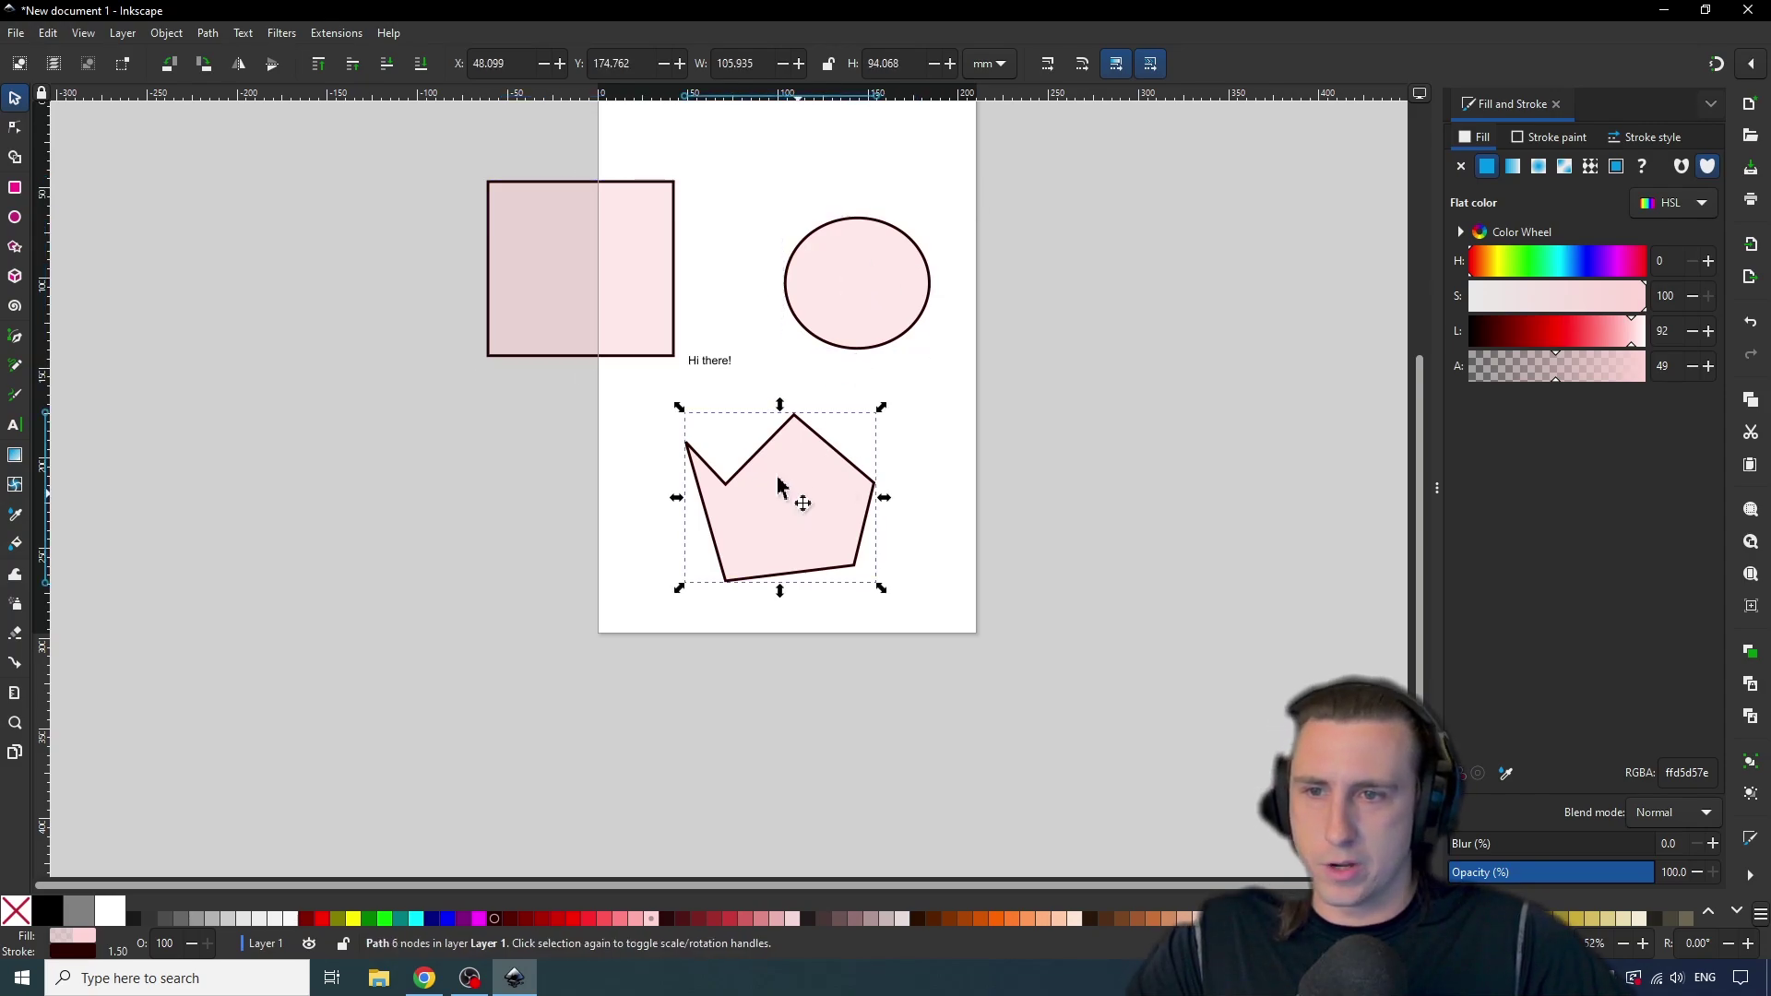
click(719, 363)
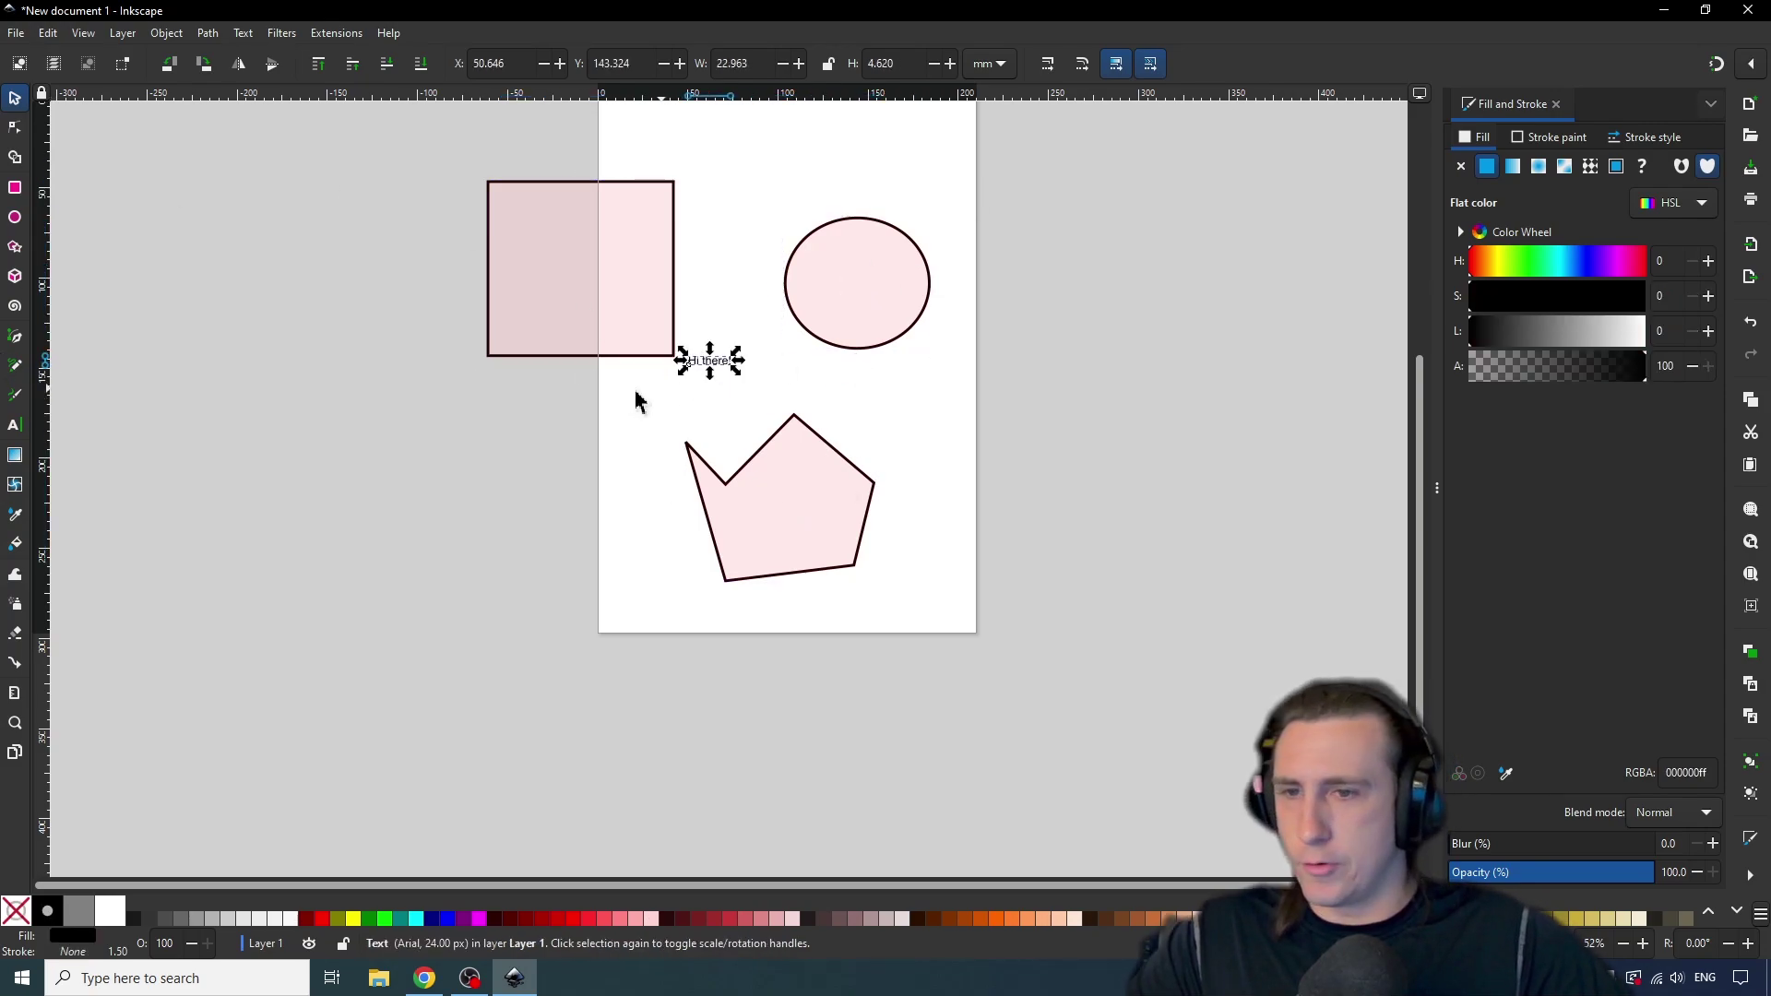
click(16, 427)
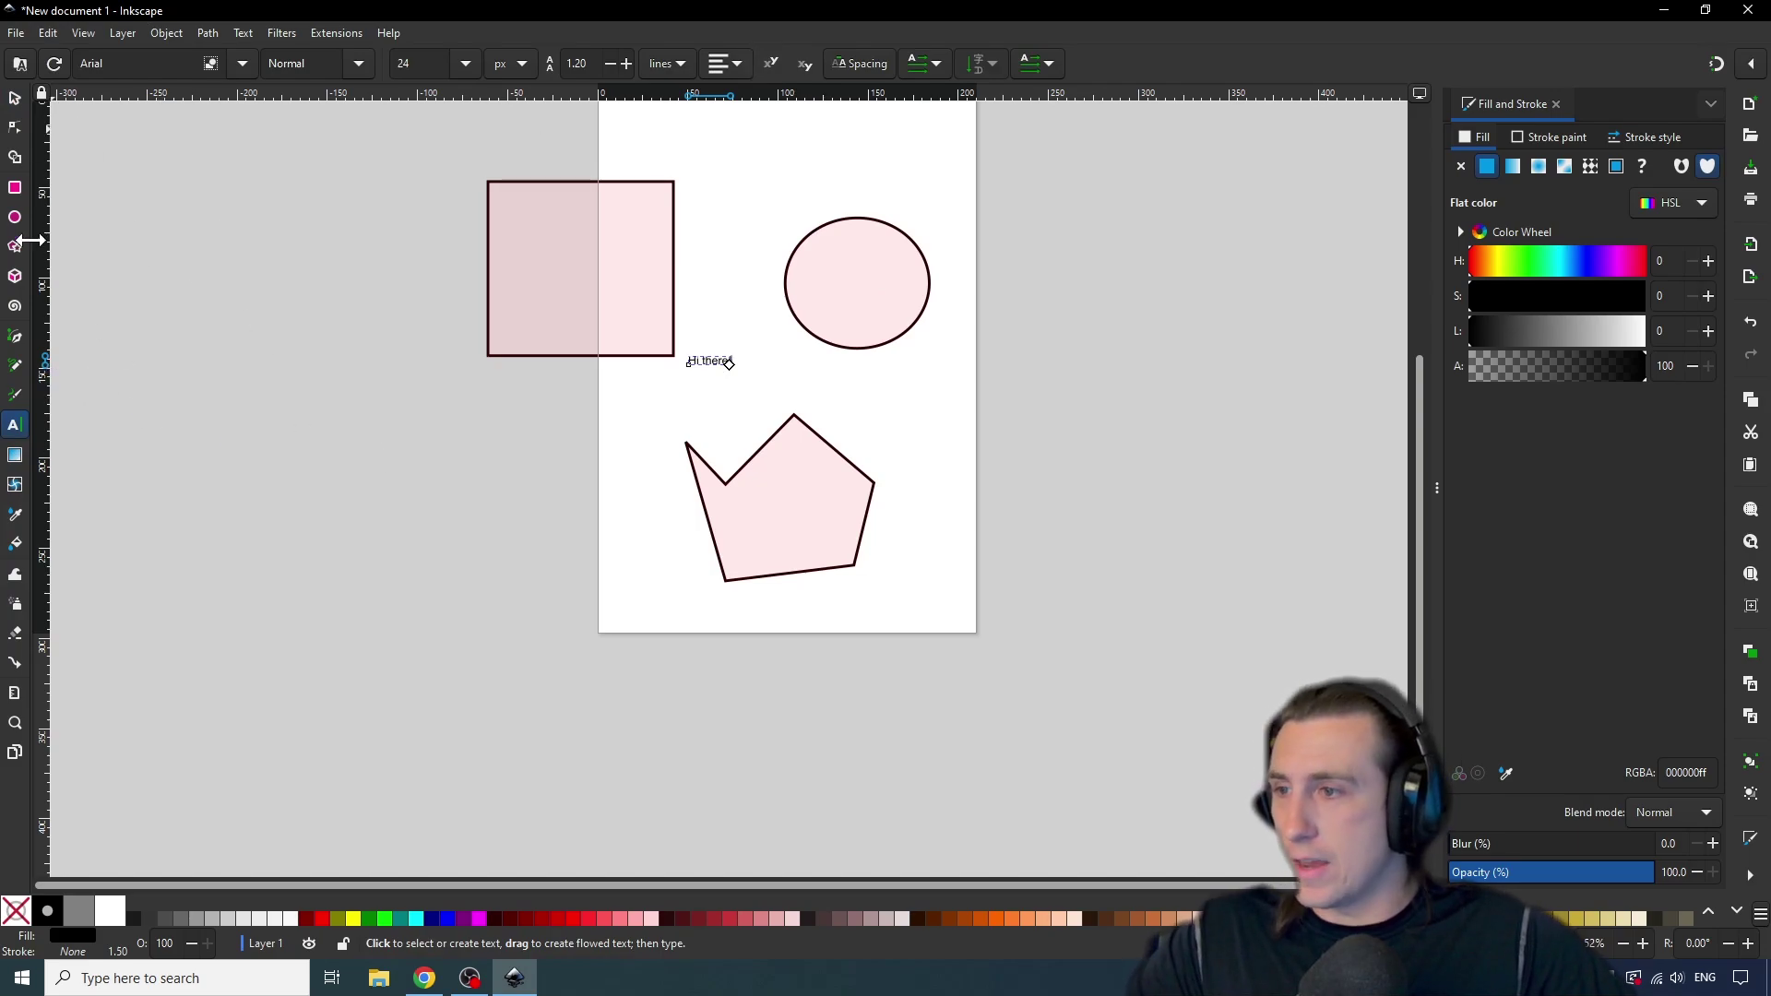
click(16, 367)
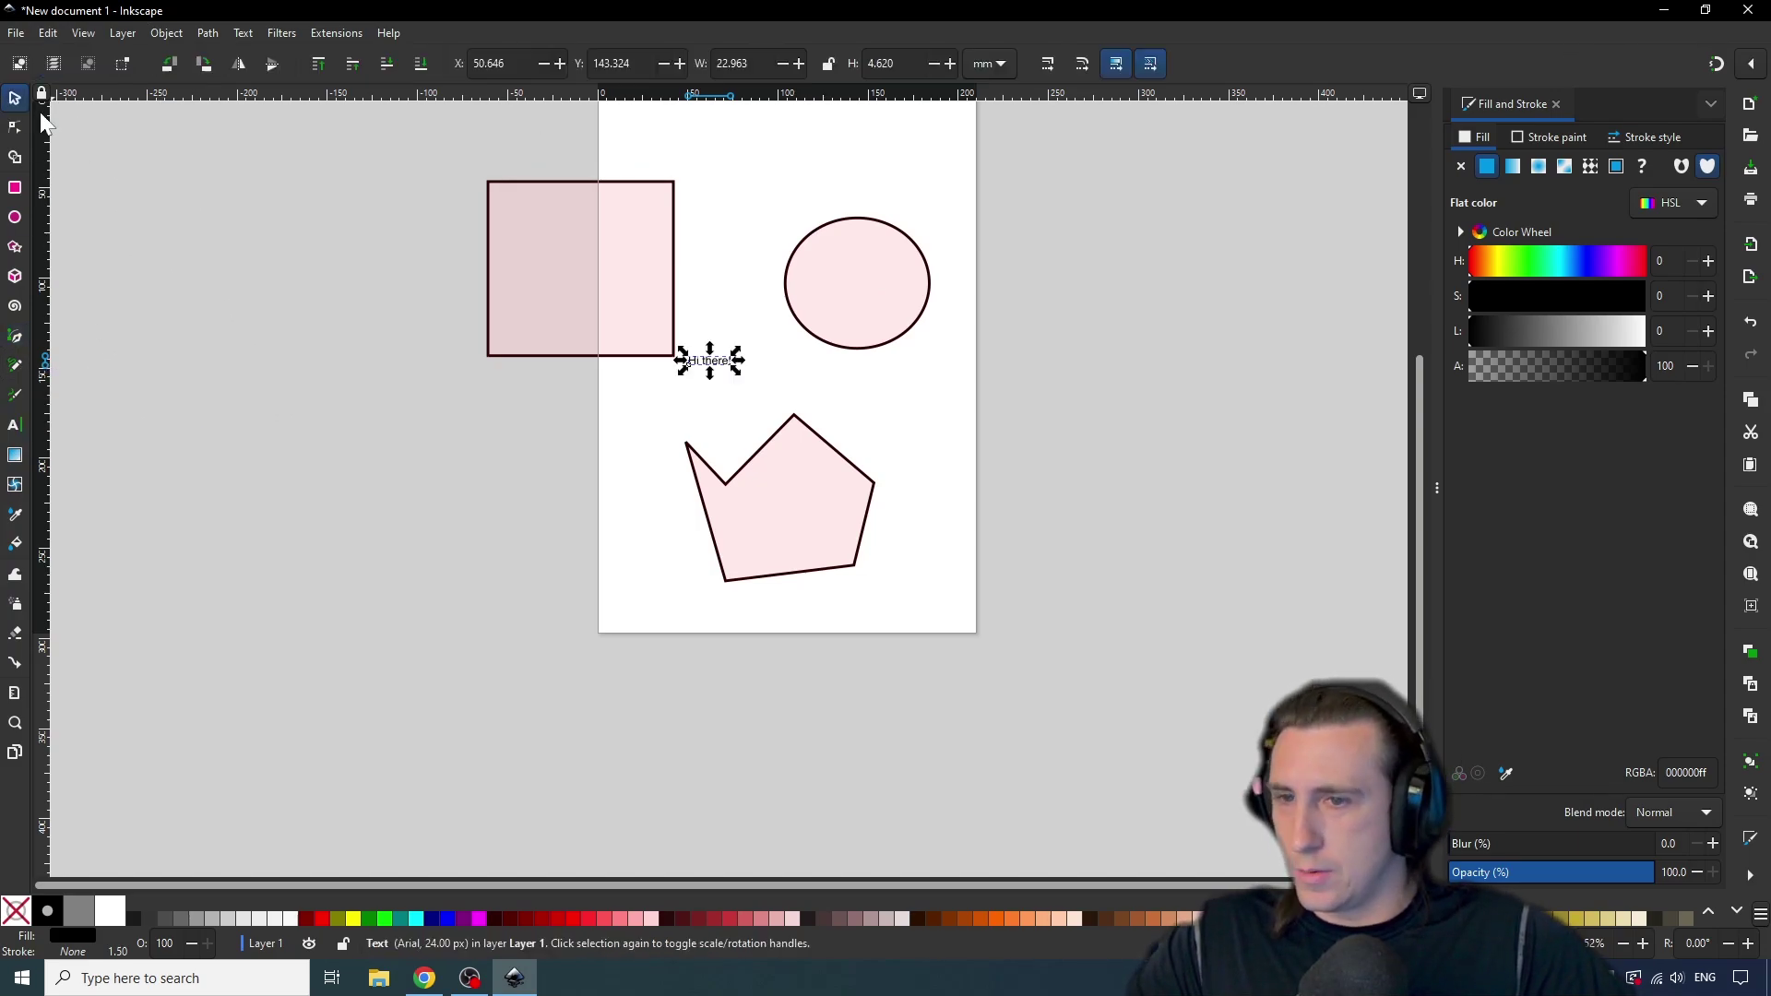
key(b)
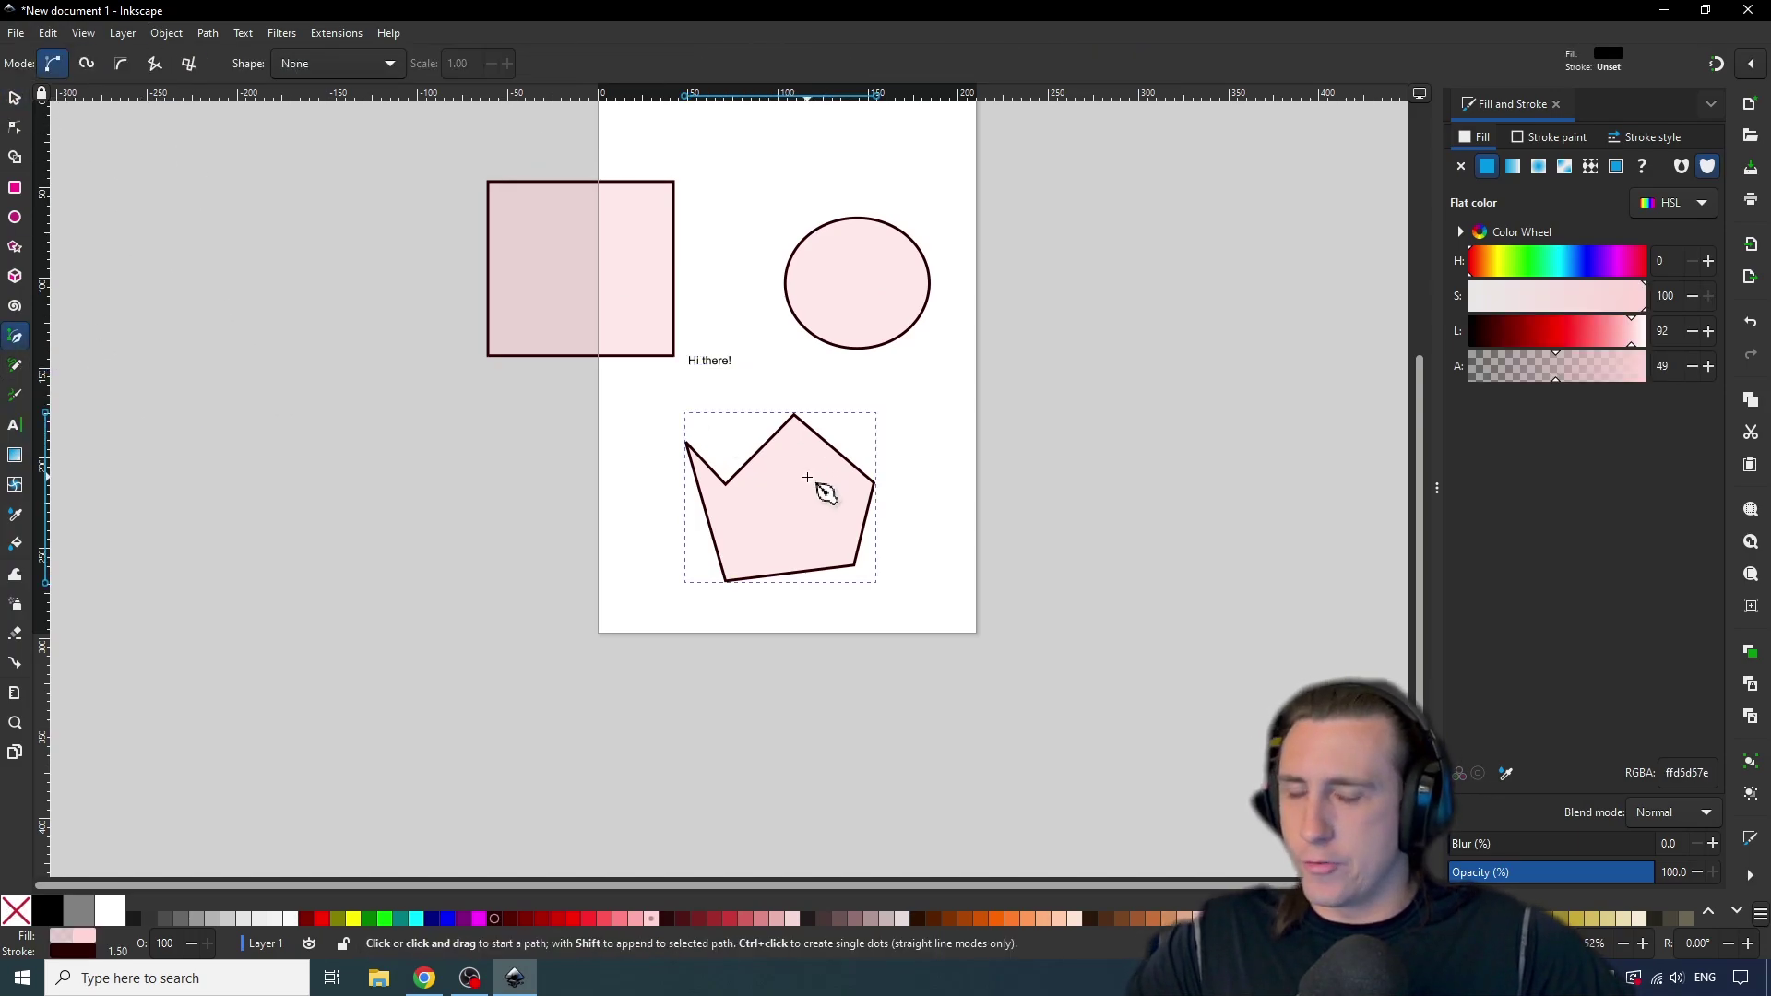
Pull the pentagon's top and inner notch nodes upward to make it a convex shape.
key(n)
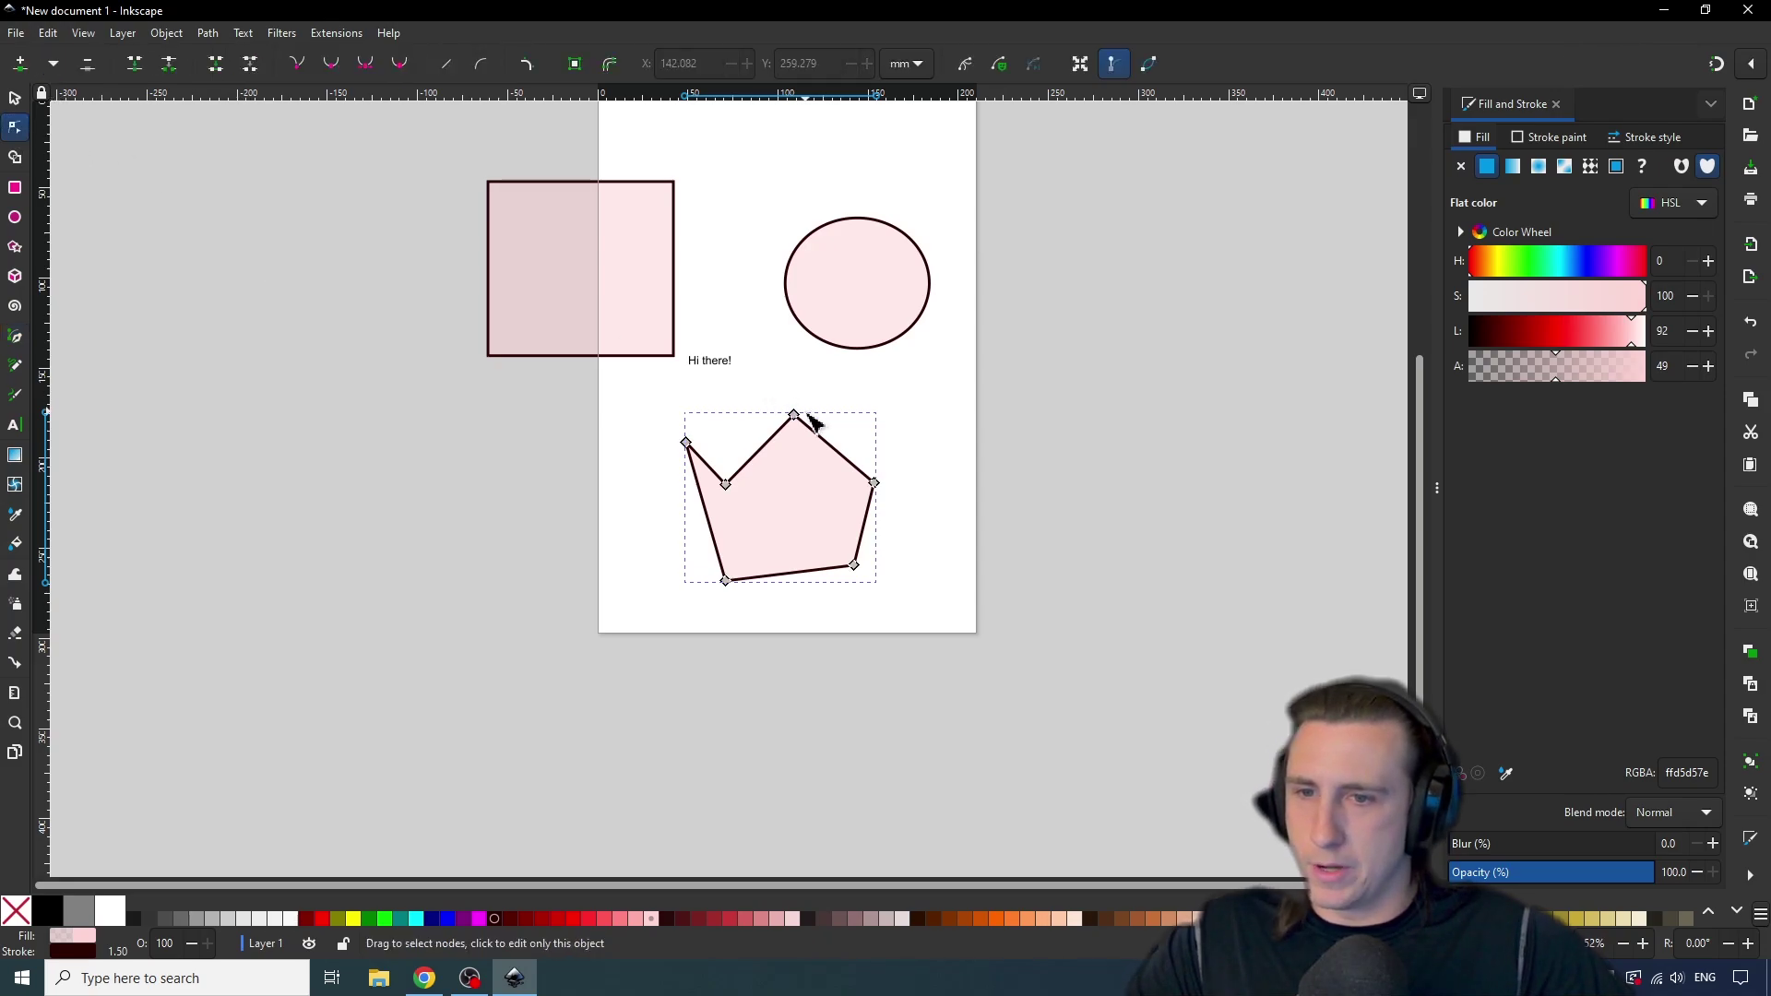
drag(795, 415, 840, 405)
drag(729, 484, 756, 385)
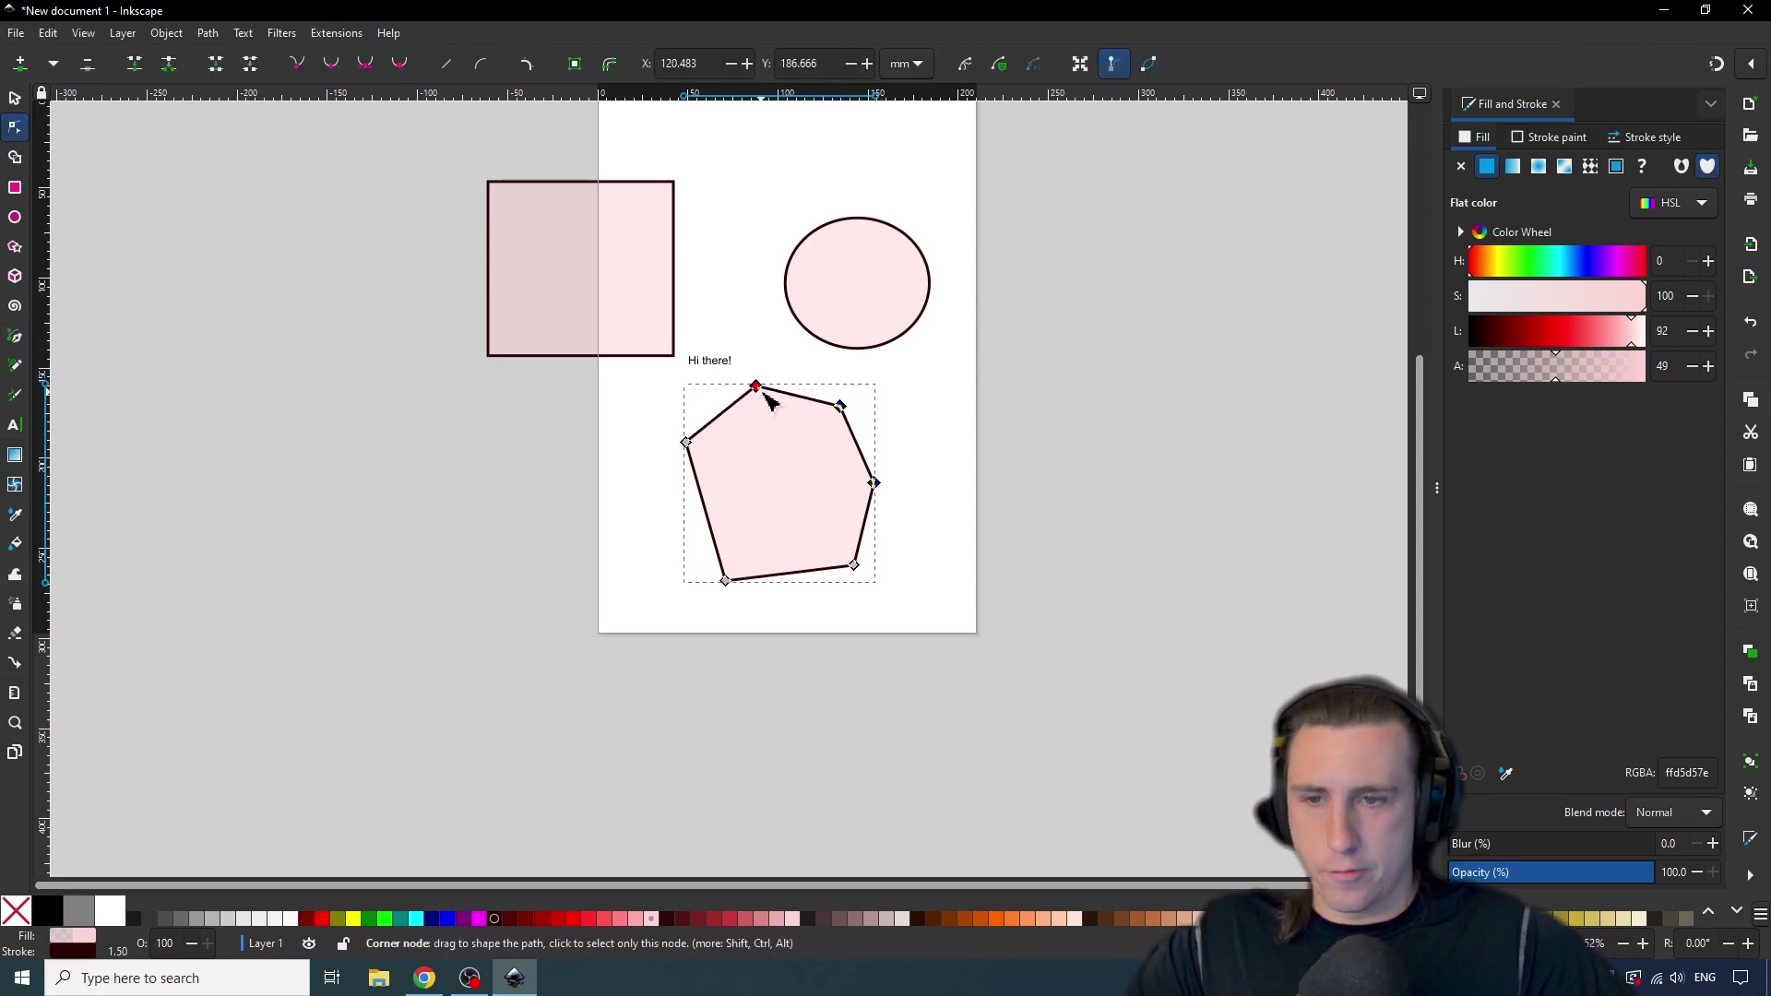
Try smoothing a corner, undo it, and select all four objects.
shift+click(877, 483)
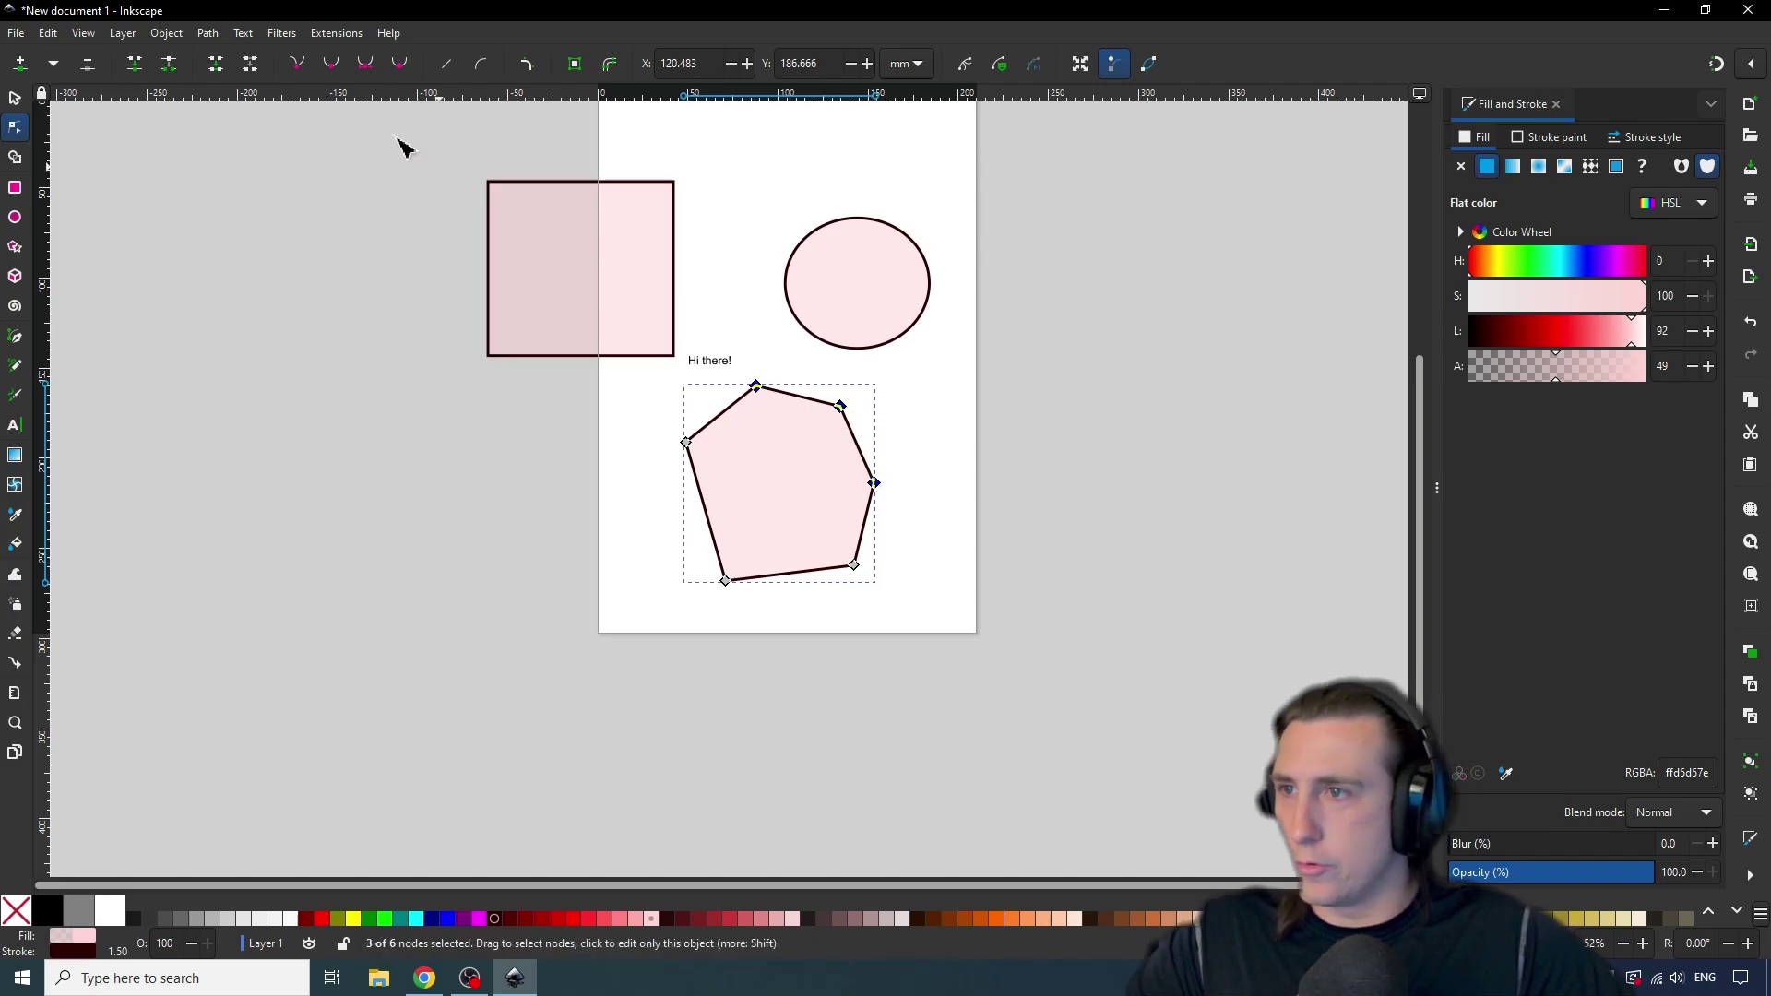
click(402, 64)
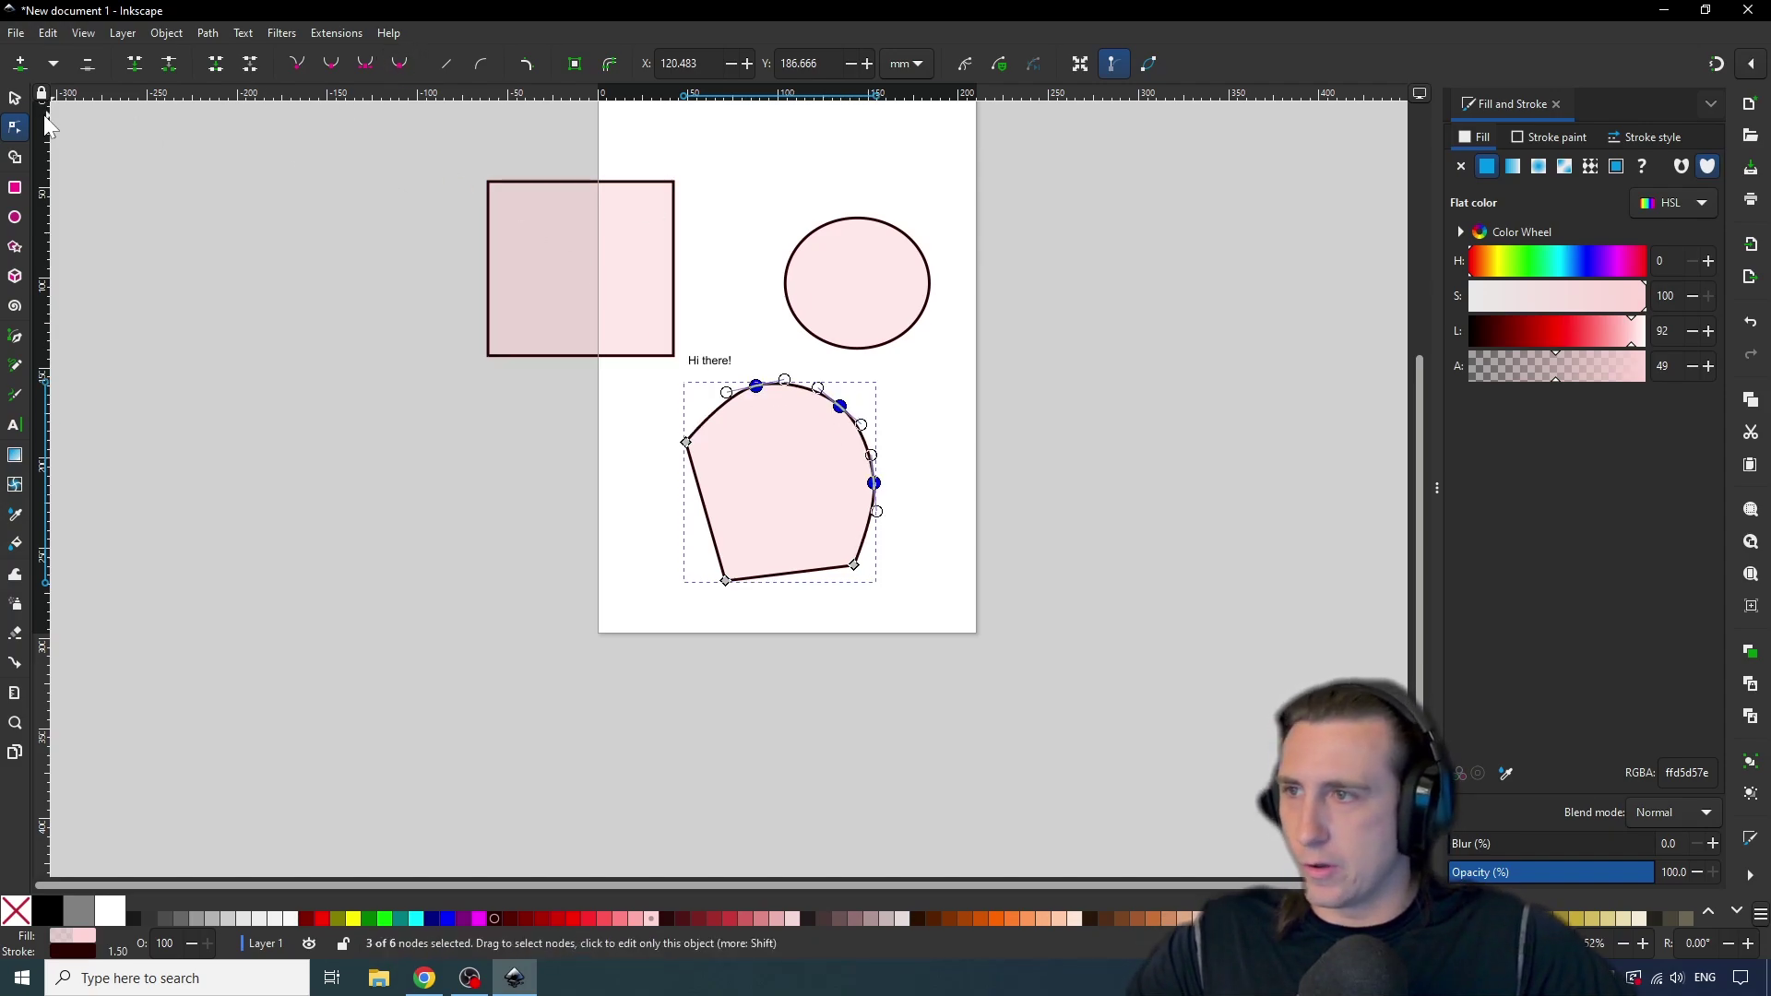
click(15, 97)
click(918, 443)
click(842, 475)
key(ctrl+z)
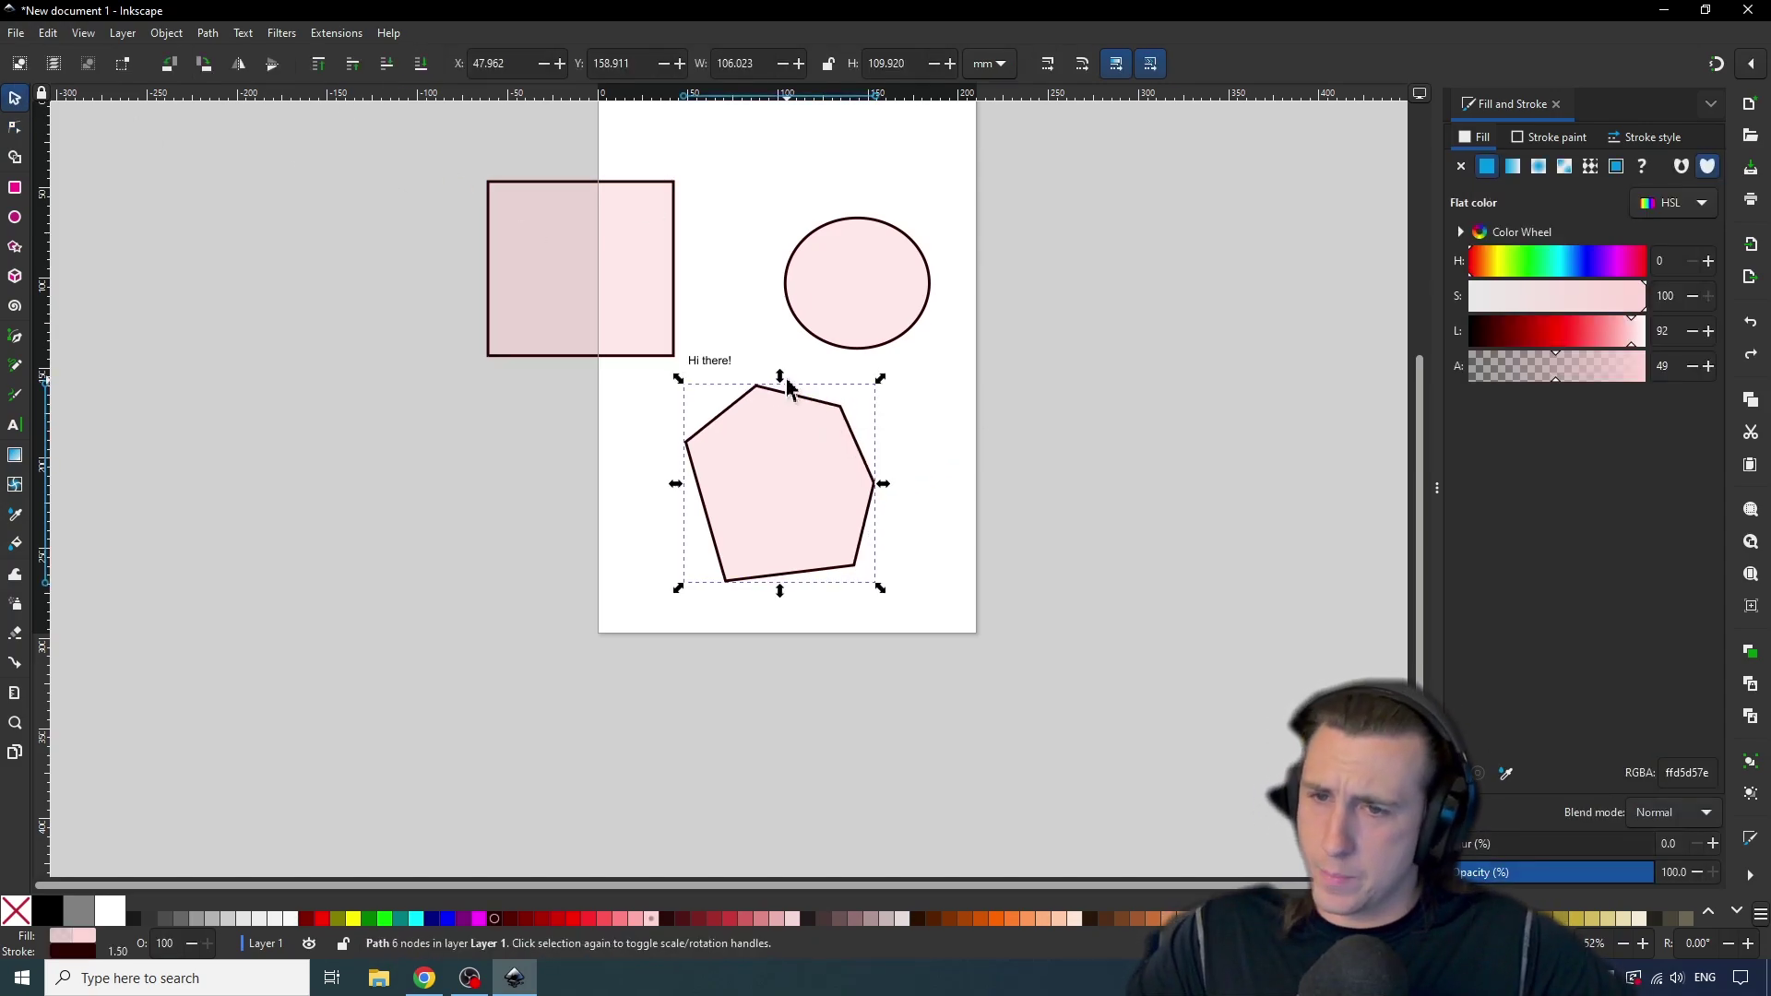
click(780, 347)
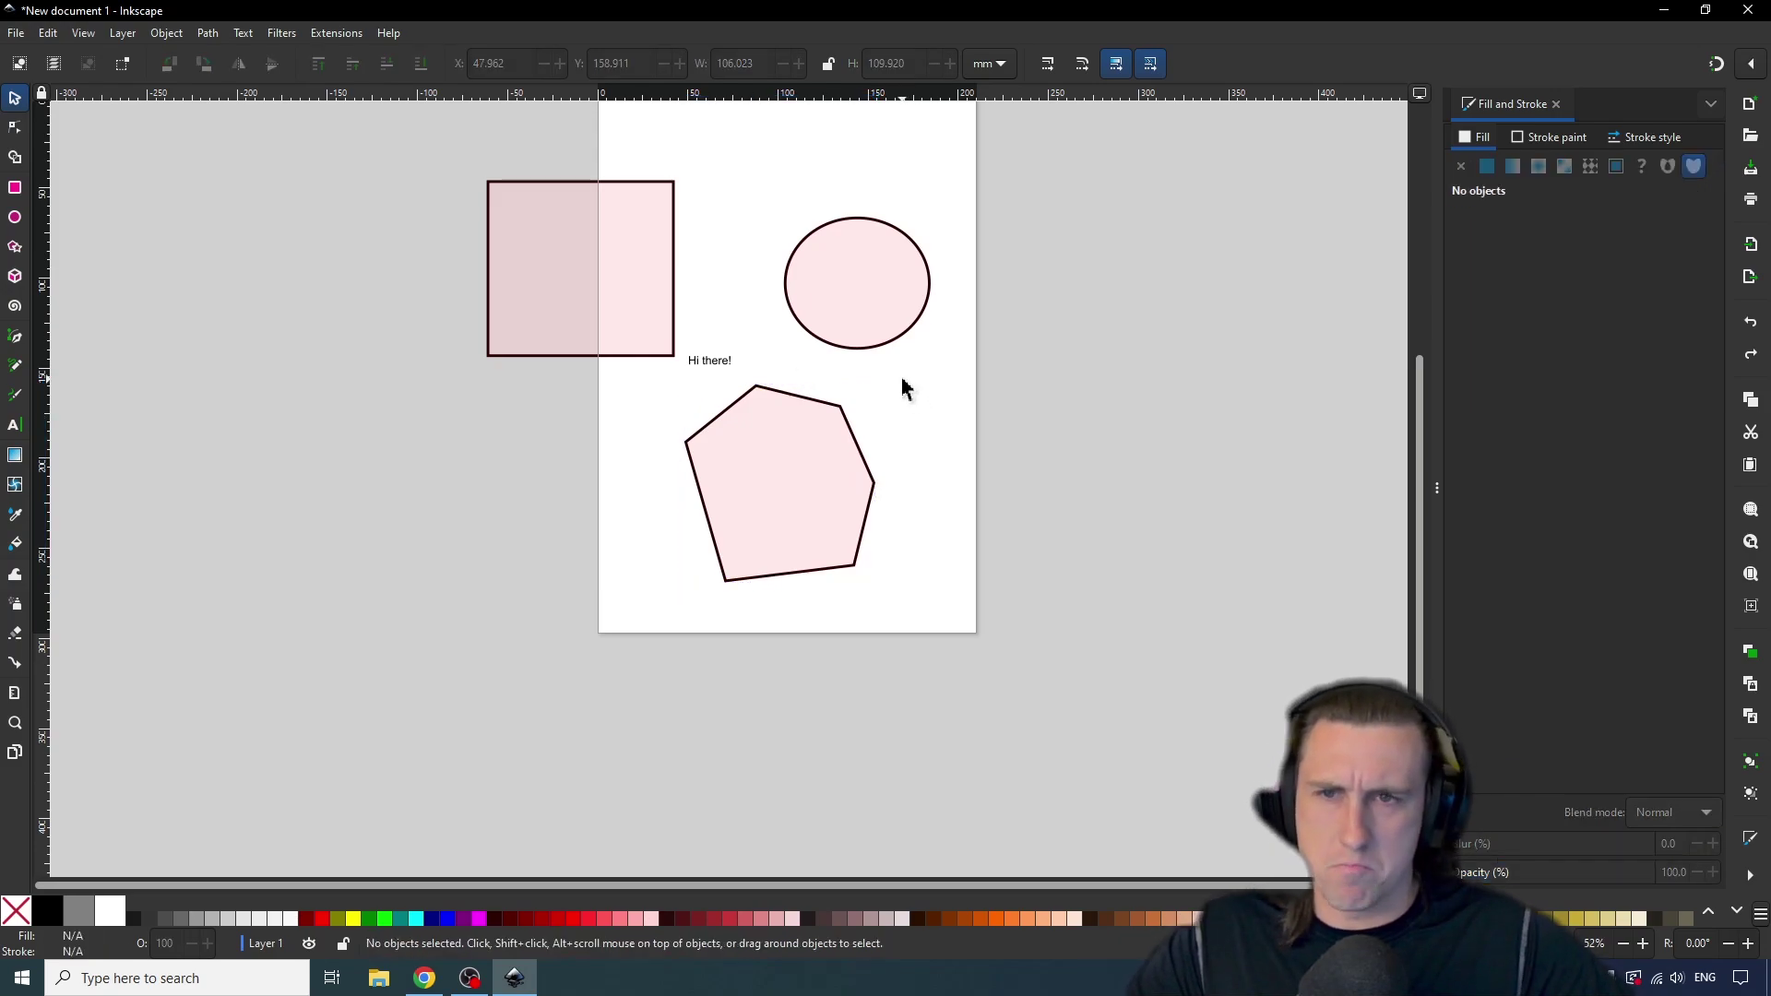
drag(427, 151, 1023, 664)
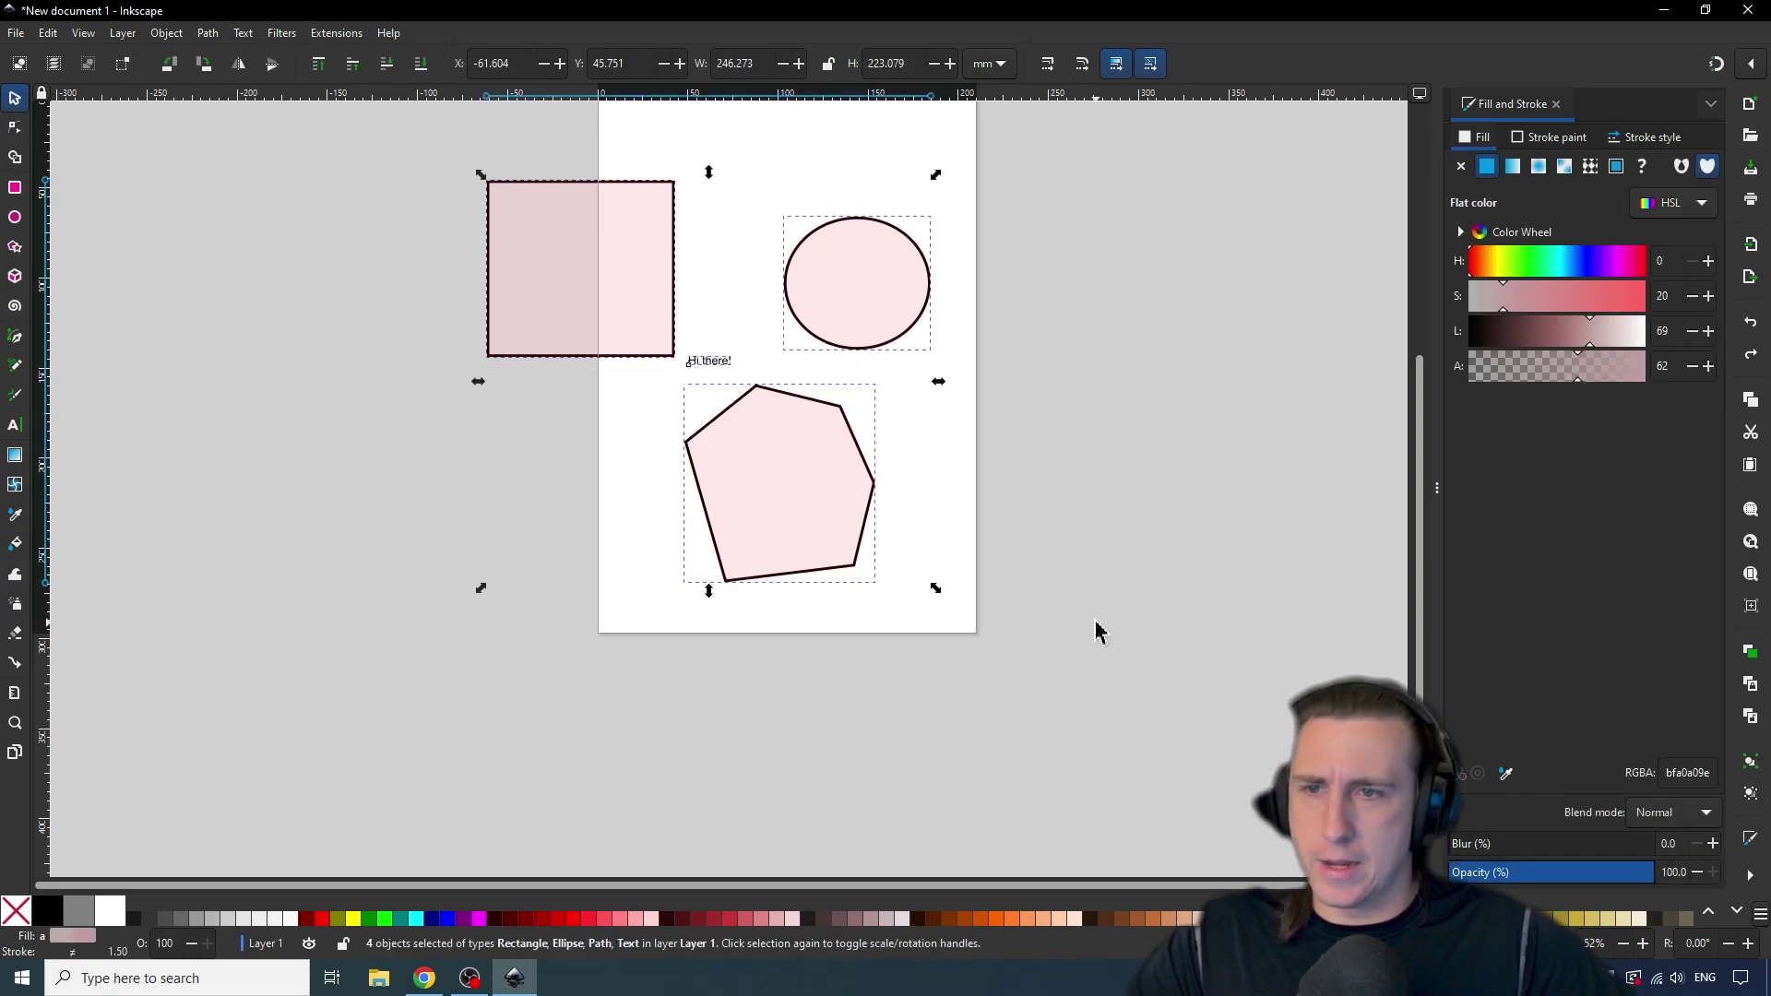
Open Align and Distribute and try centering the four objects horizontally and vertically, undoing each.
click(1751, 875)
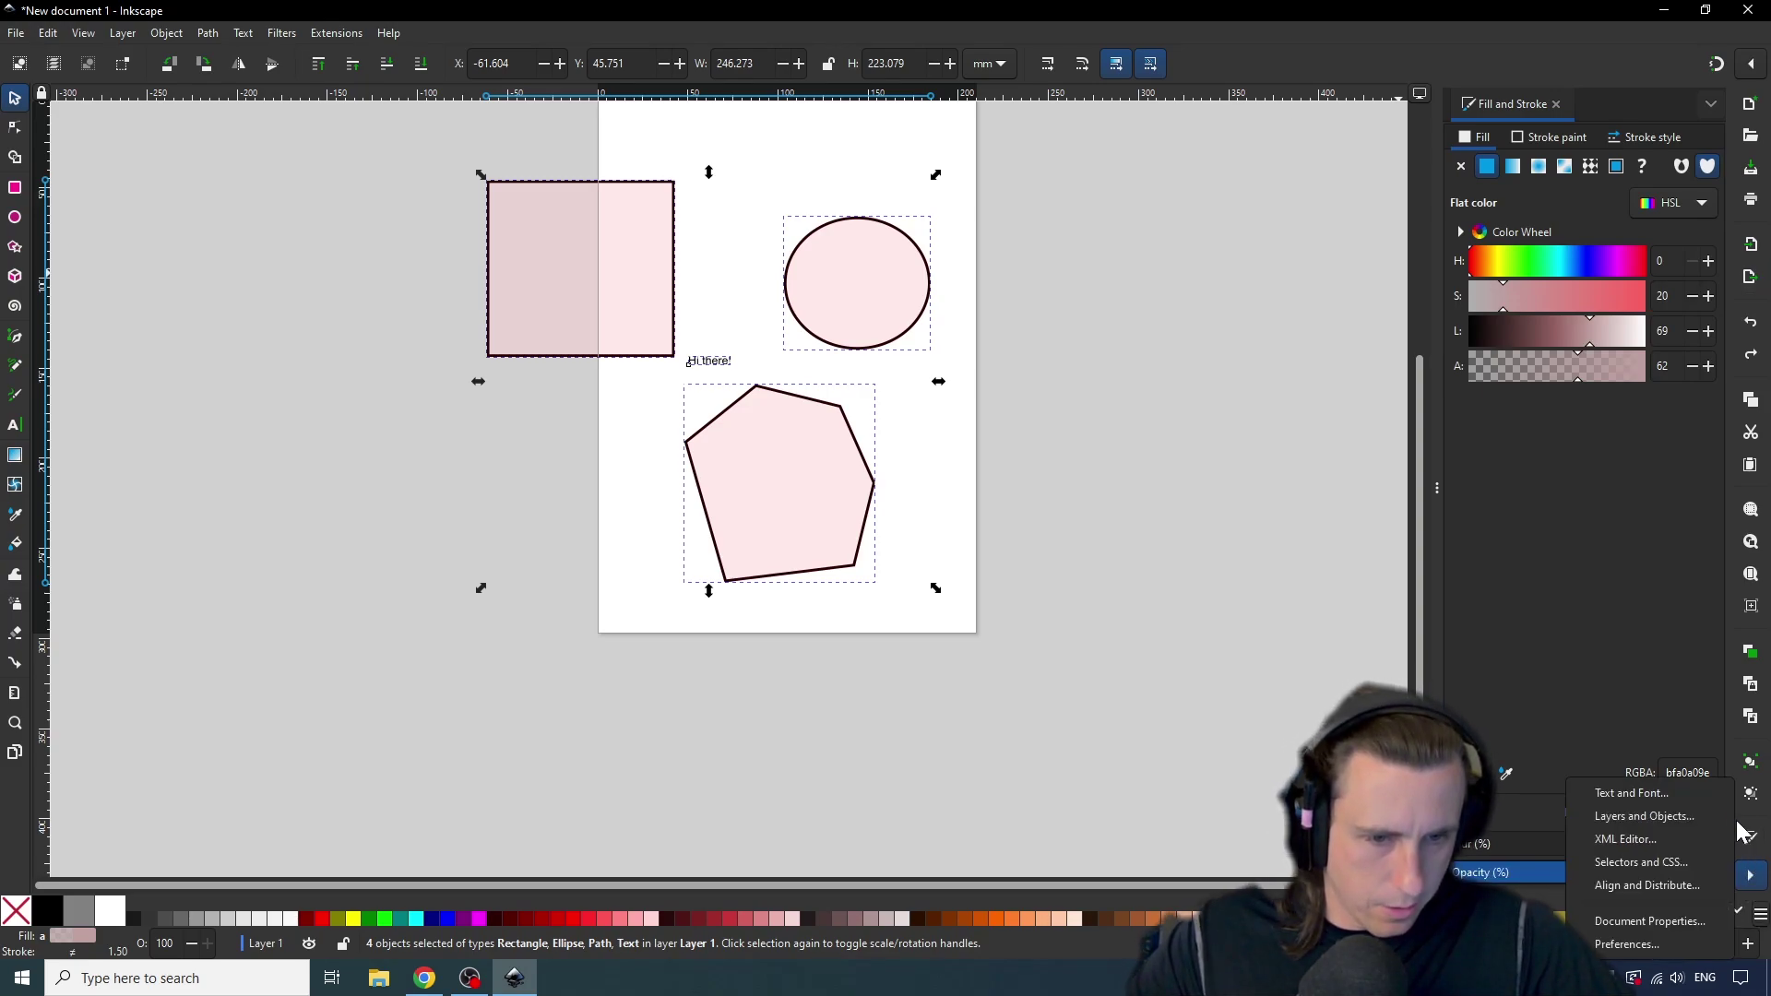
click(1646, 886)
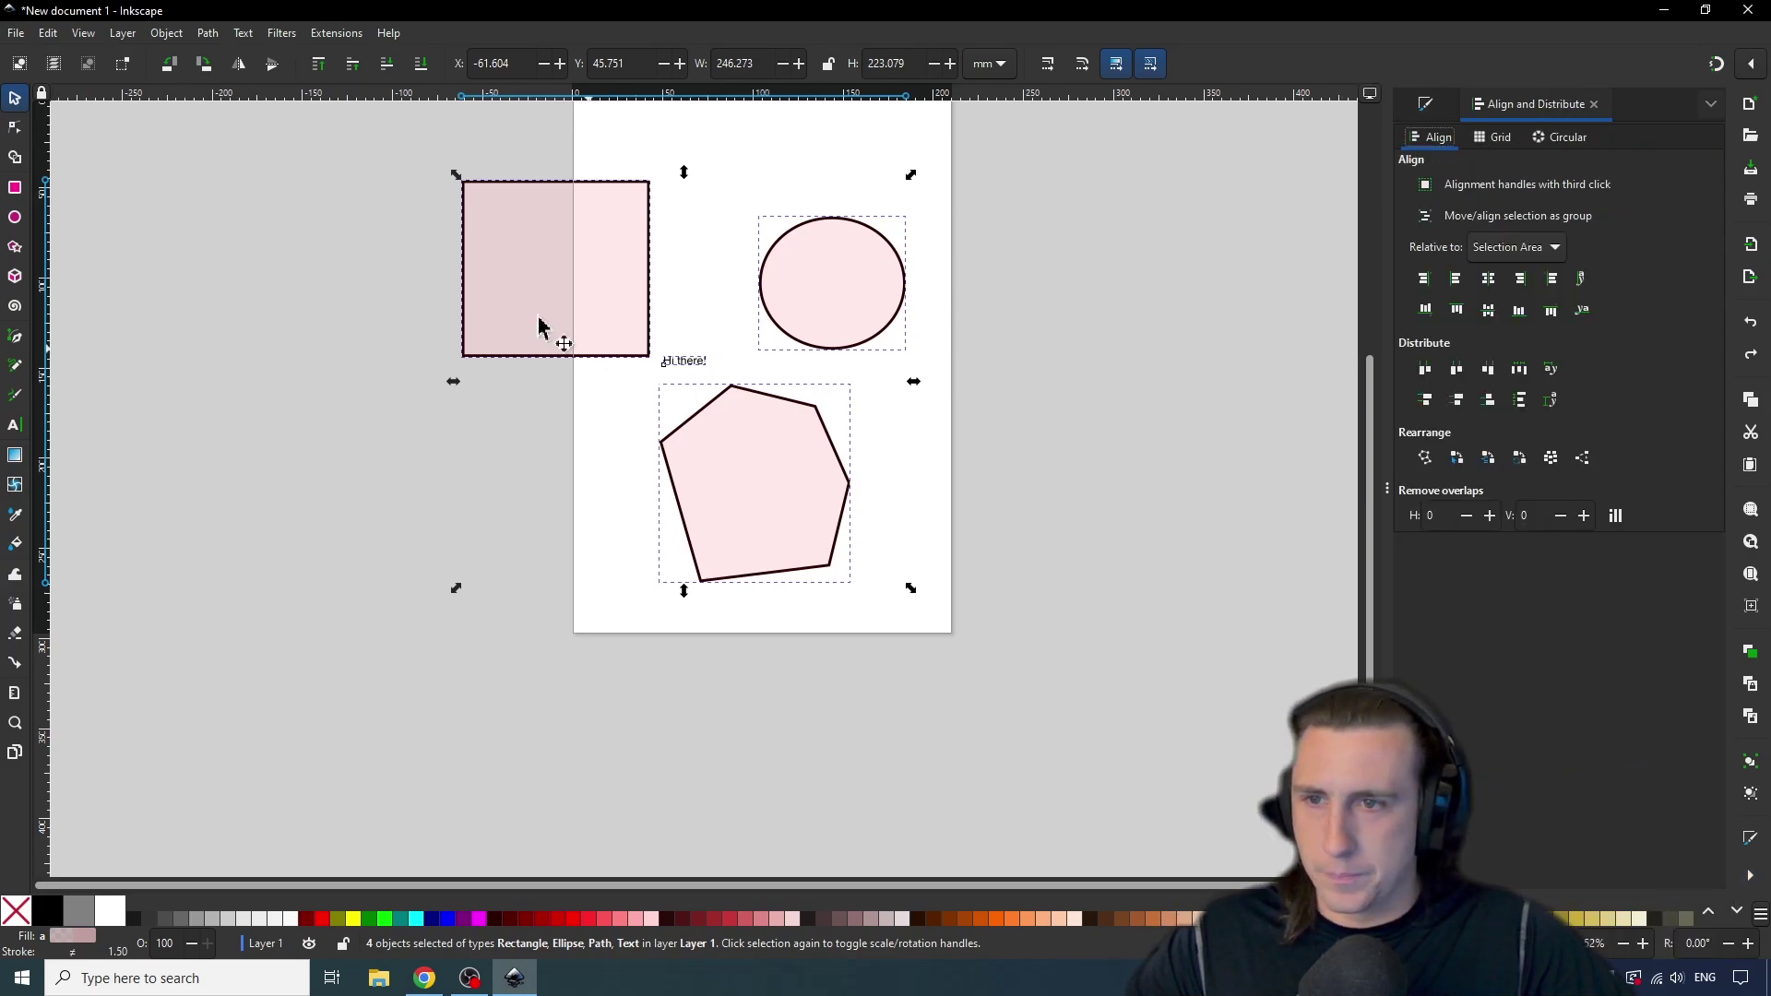
drag(412, 152, 1056, 695)
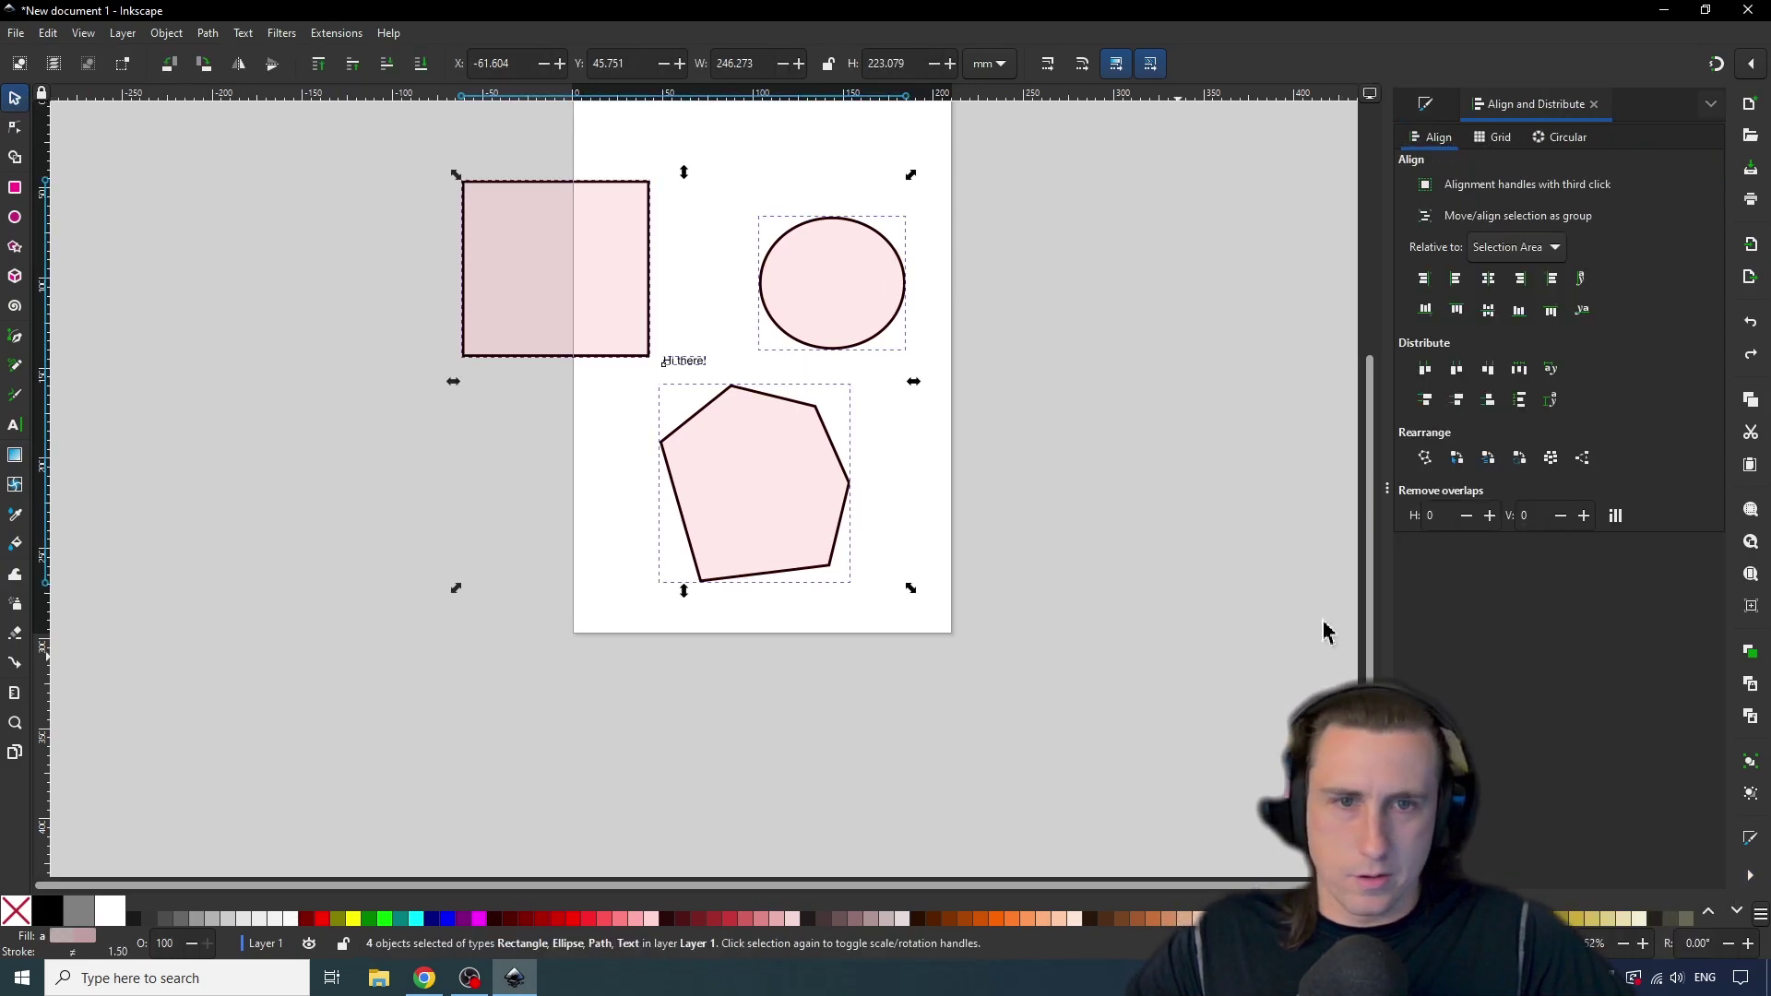
click(1485, 313)
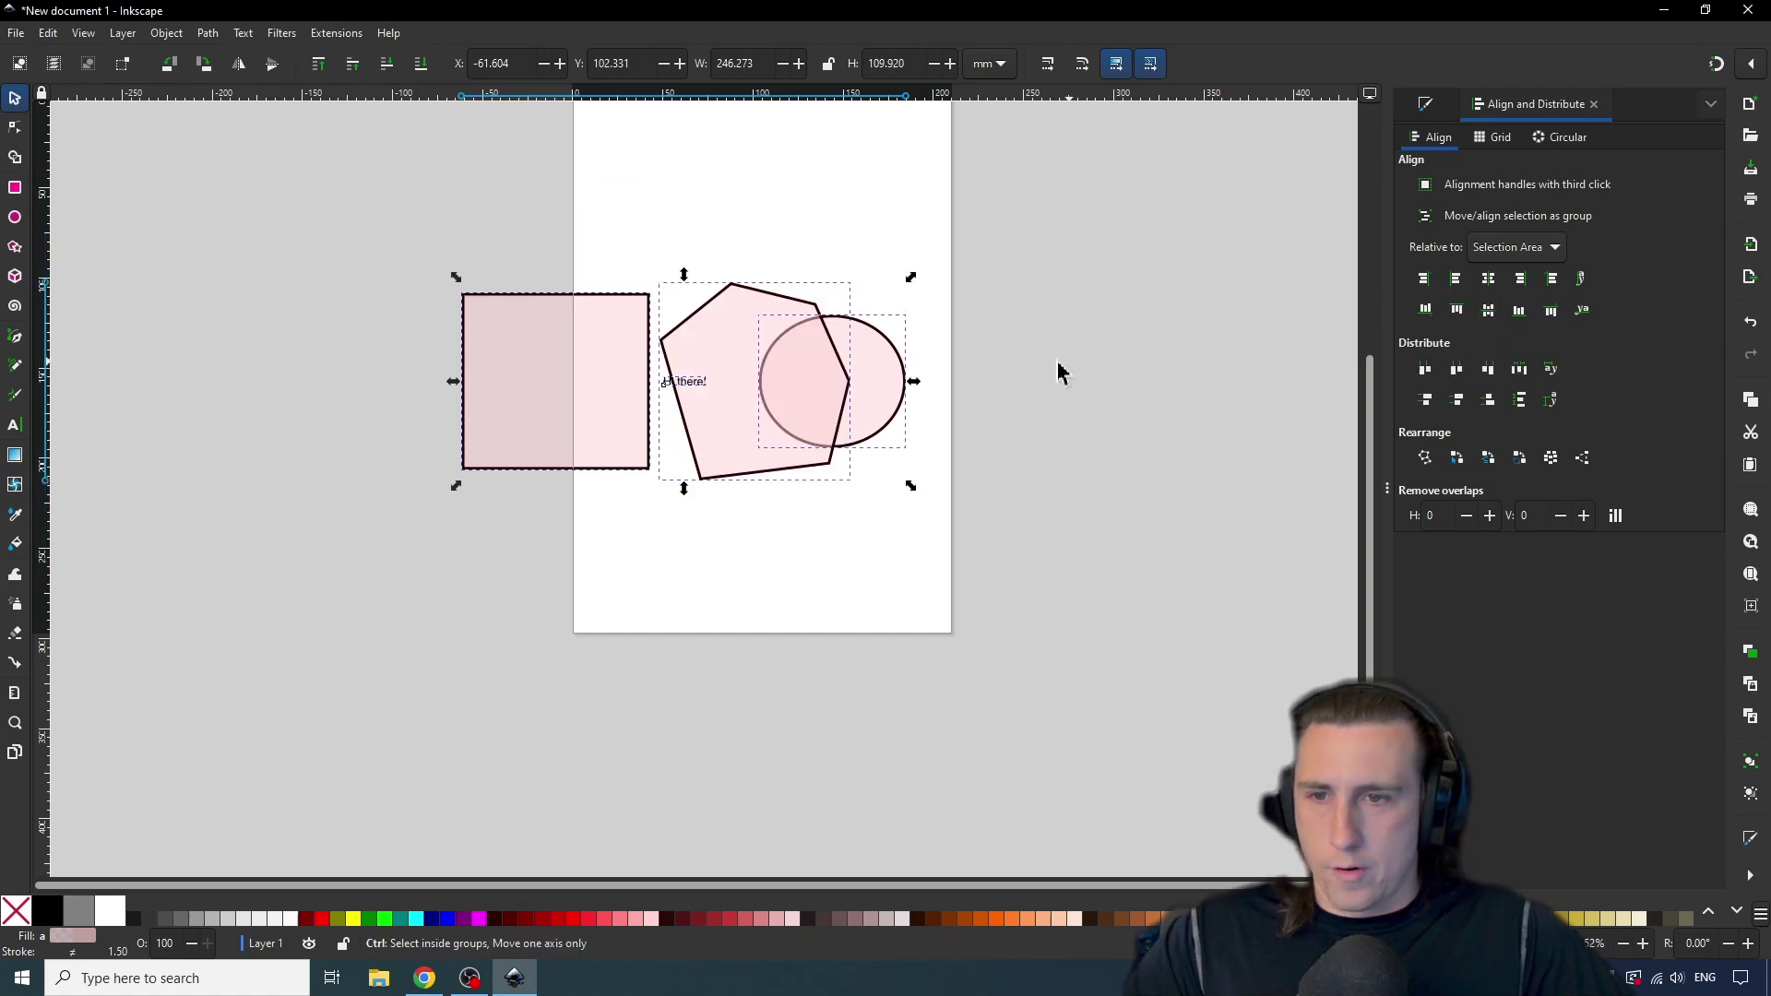
key(ctrl+z)
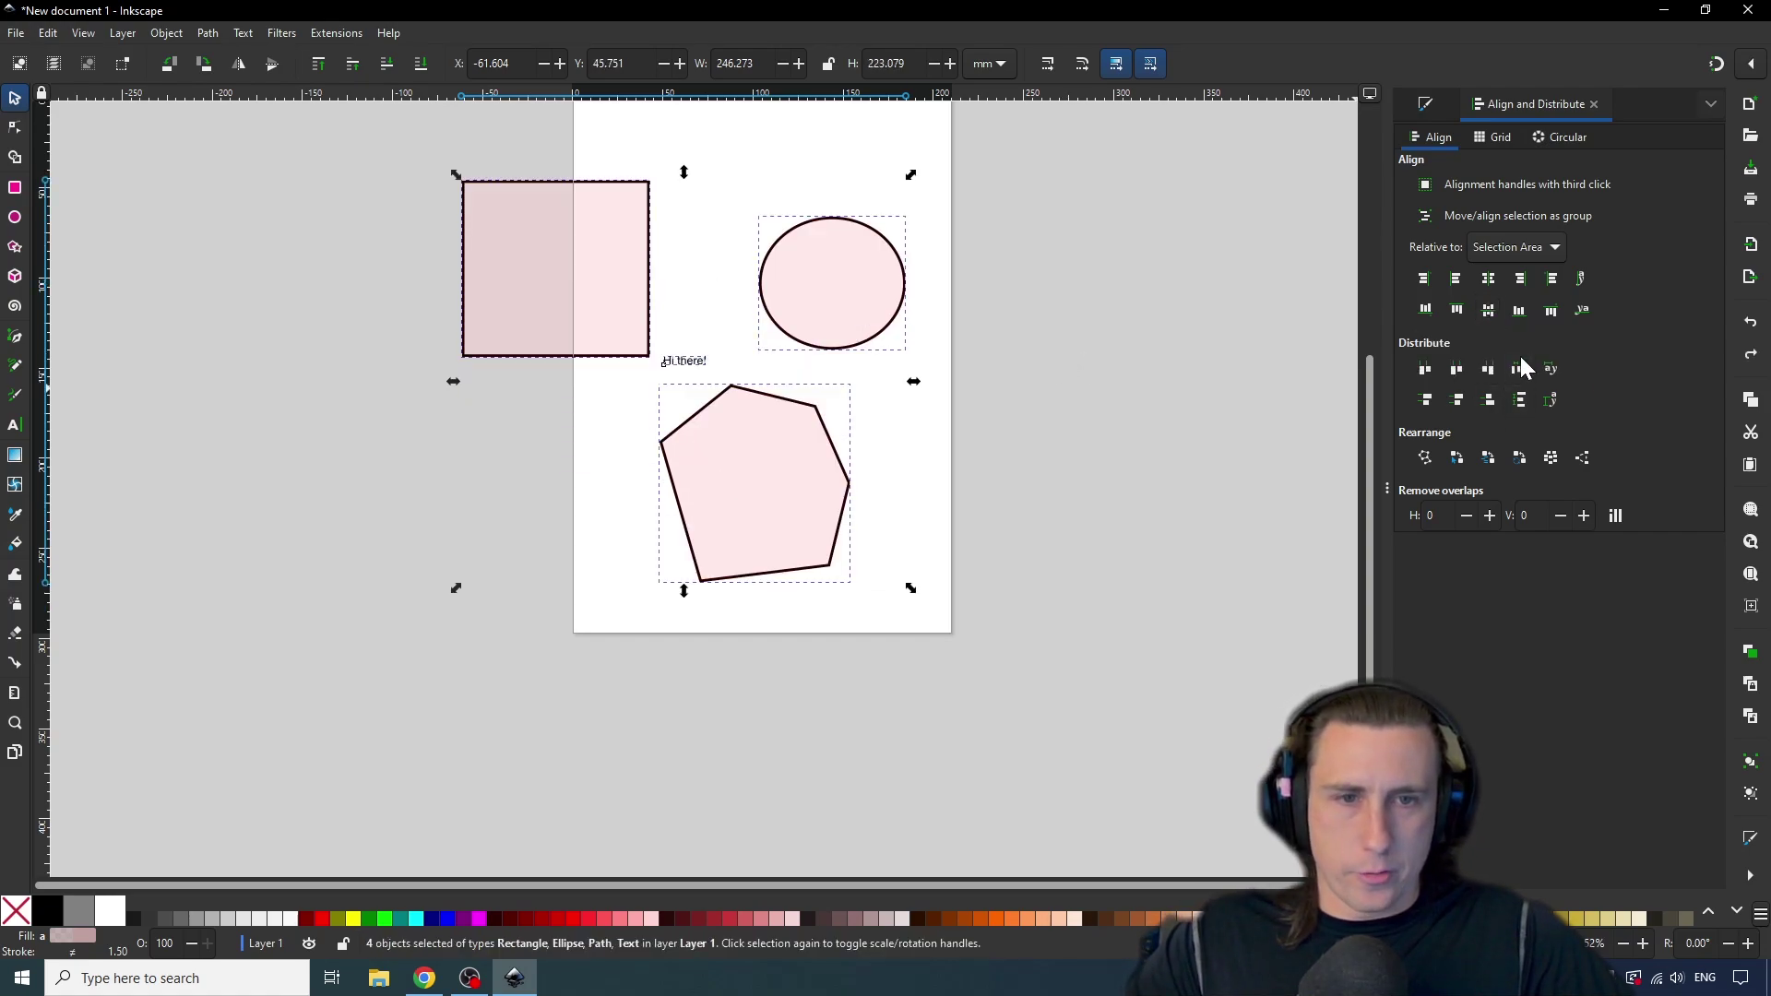
click(1486, 278)
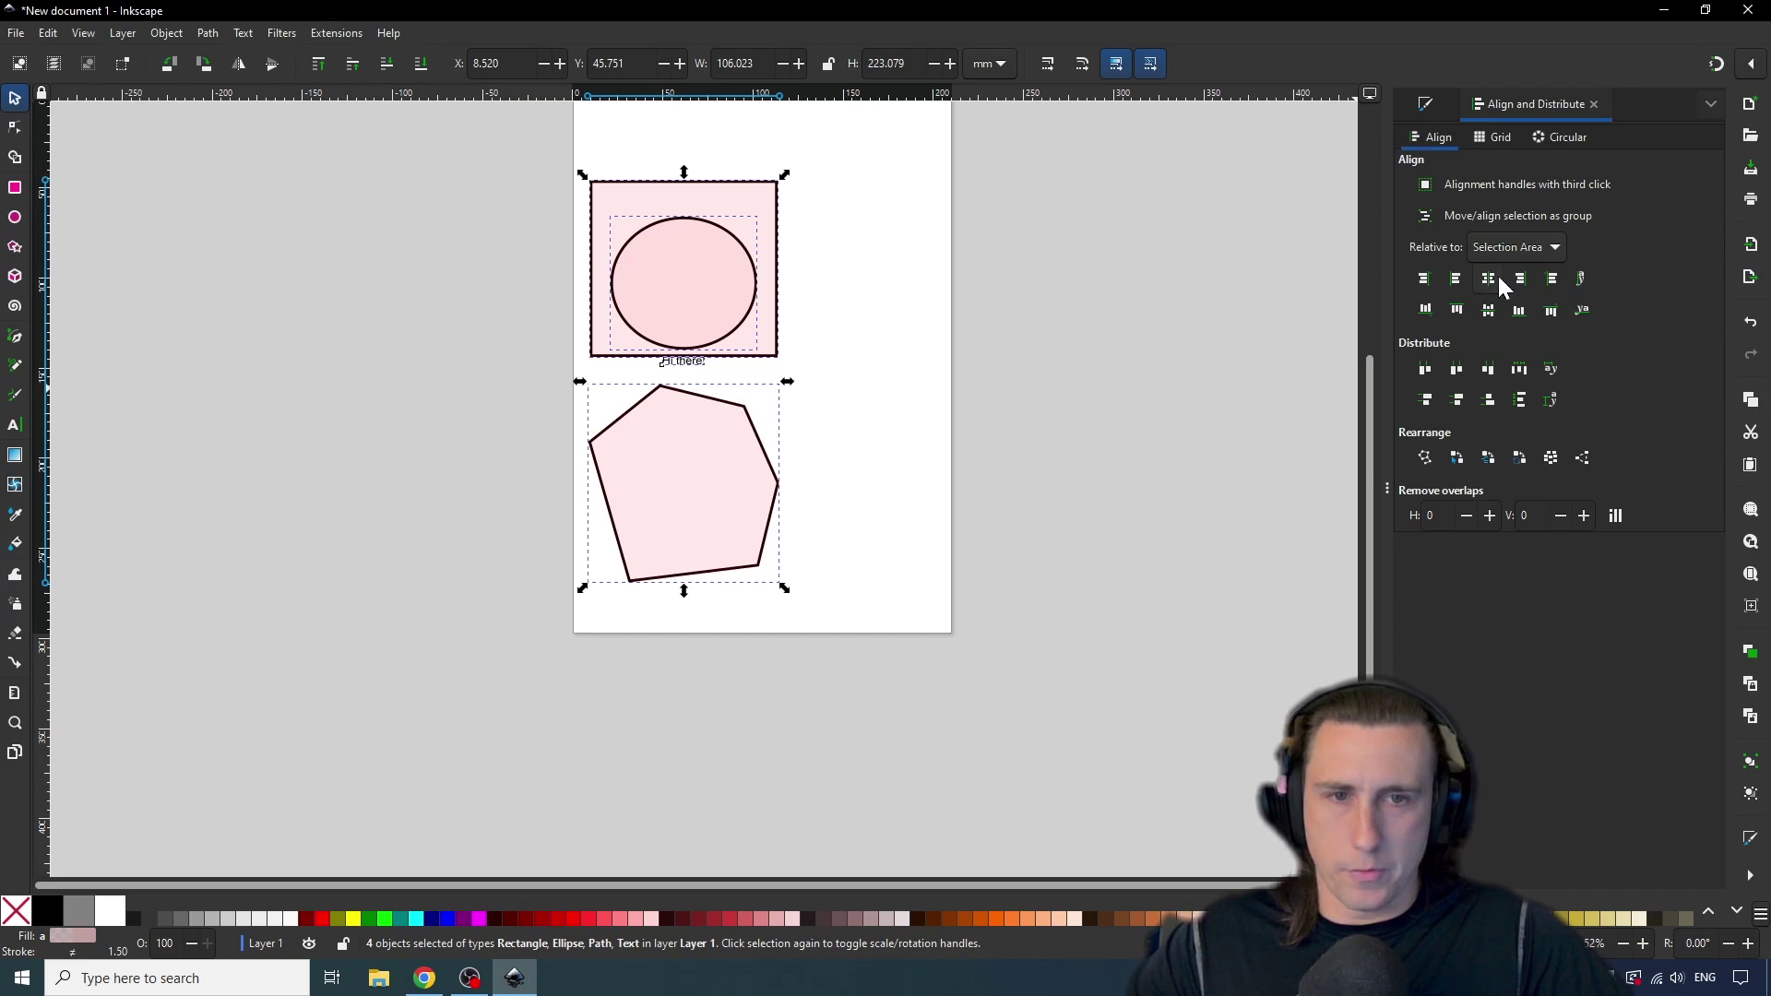
click(1550, 368)
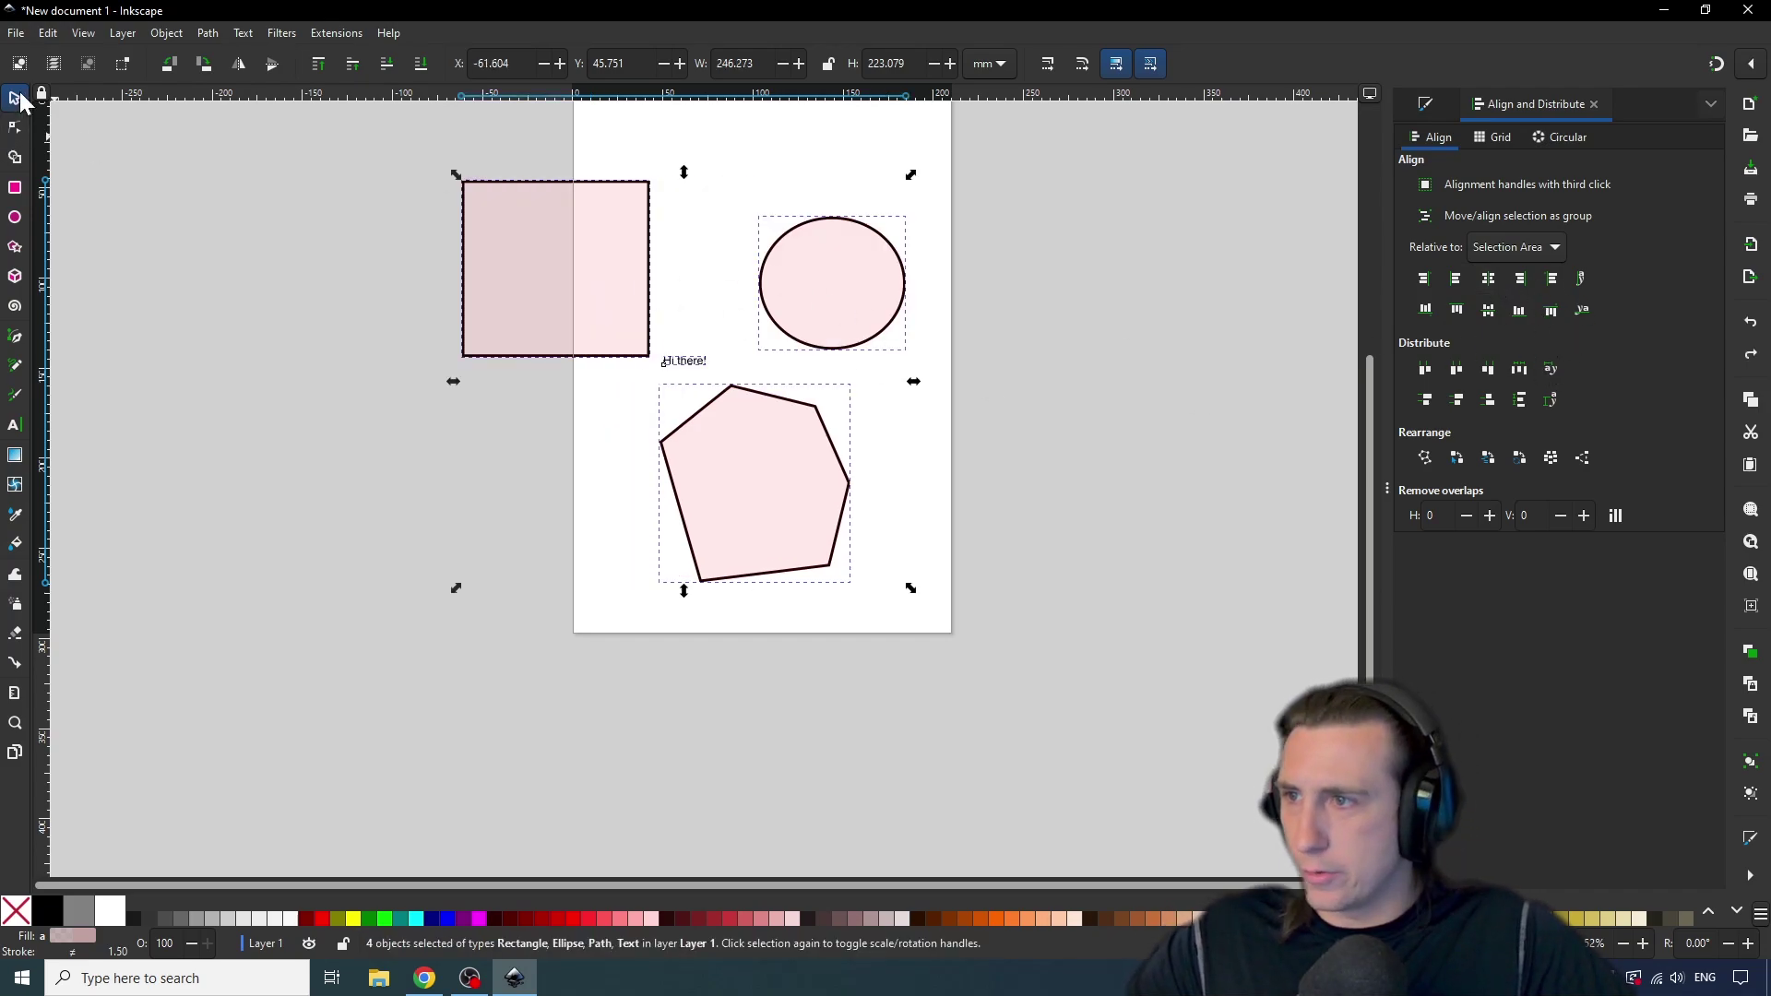
key(ctrl+z)
key(ctrl+z)
Raise the pentagon and distribute the pentagon, square and circle with equal gaps and centres.
drag(502, 481, 630, 294)
drag(476, 179, 1319, 505)
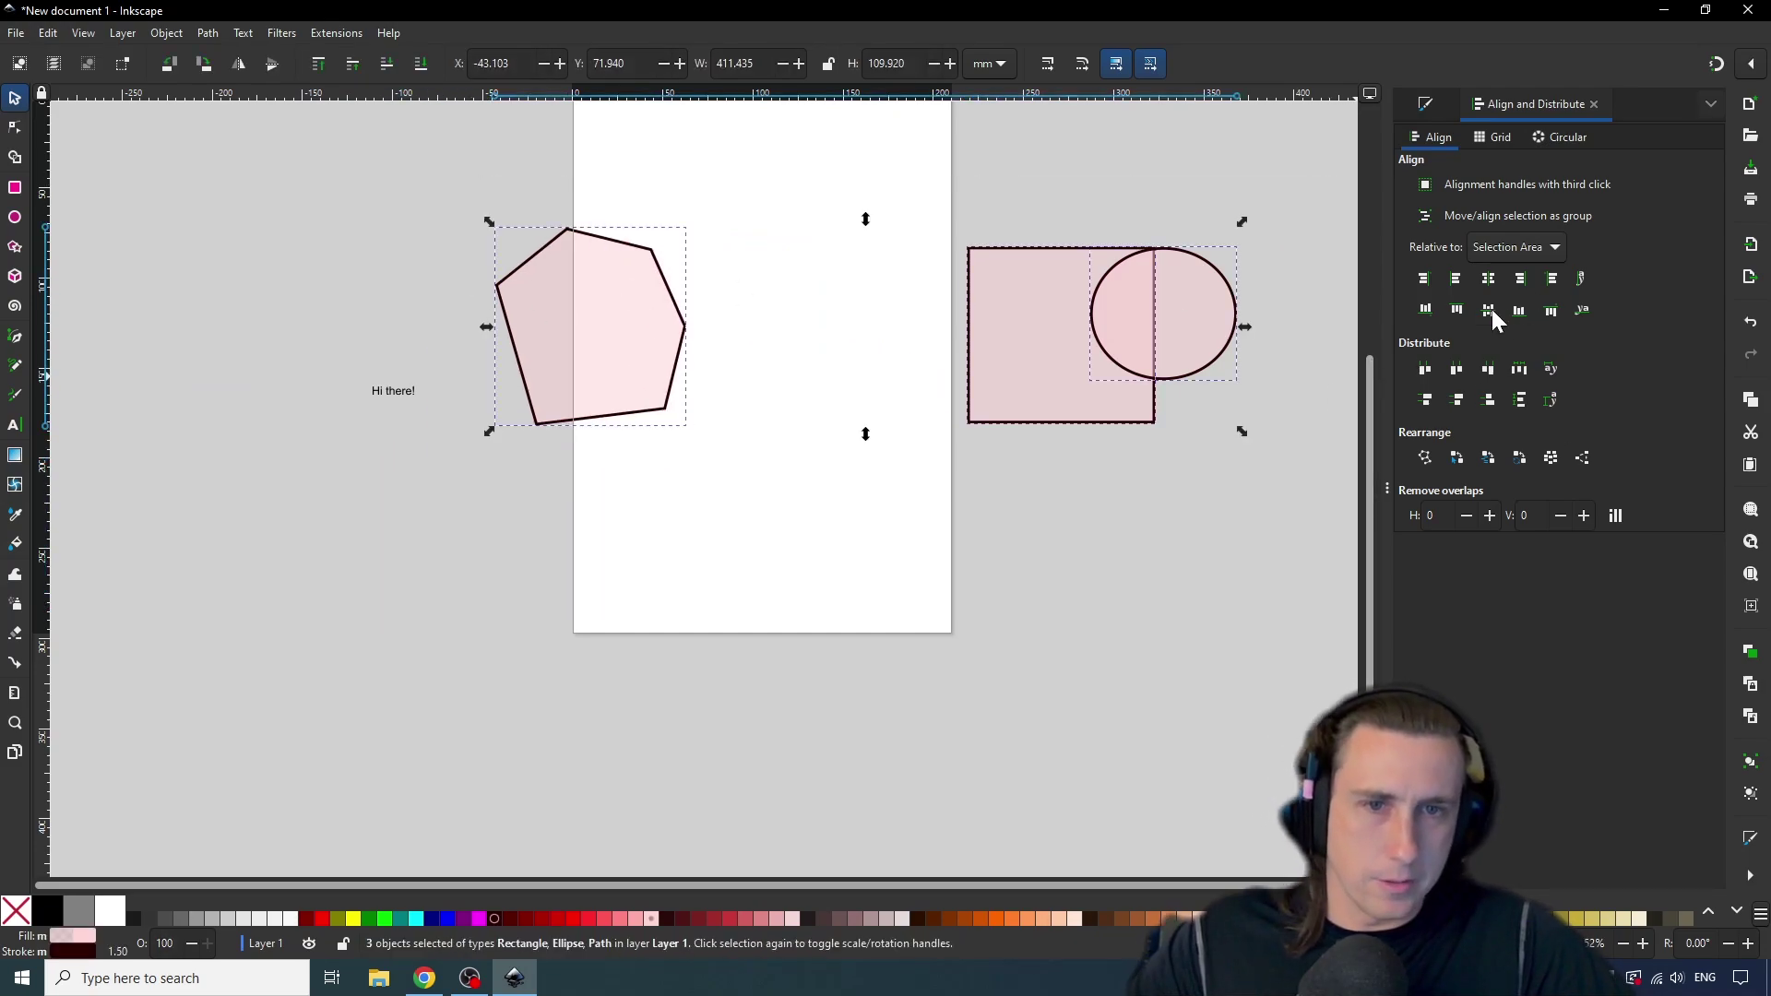
click(1520, 369)
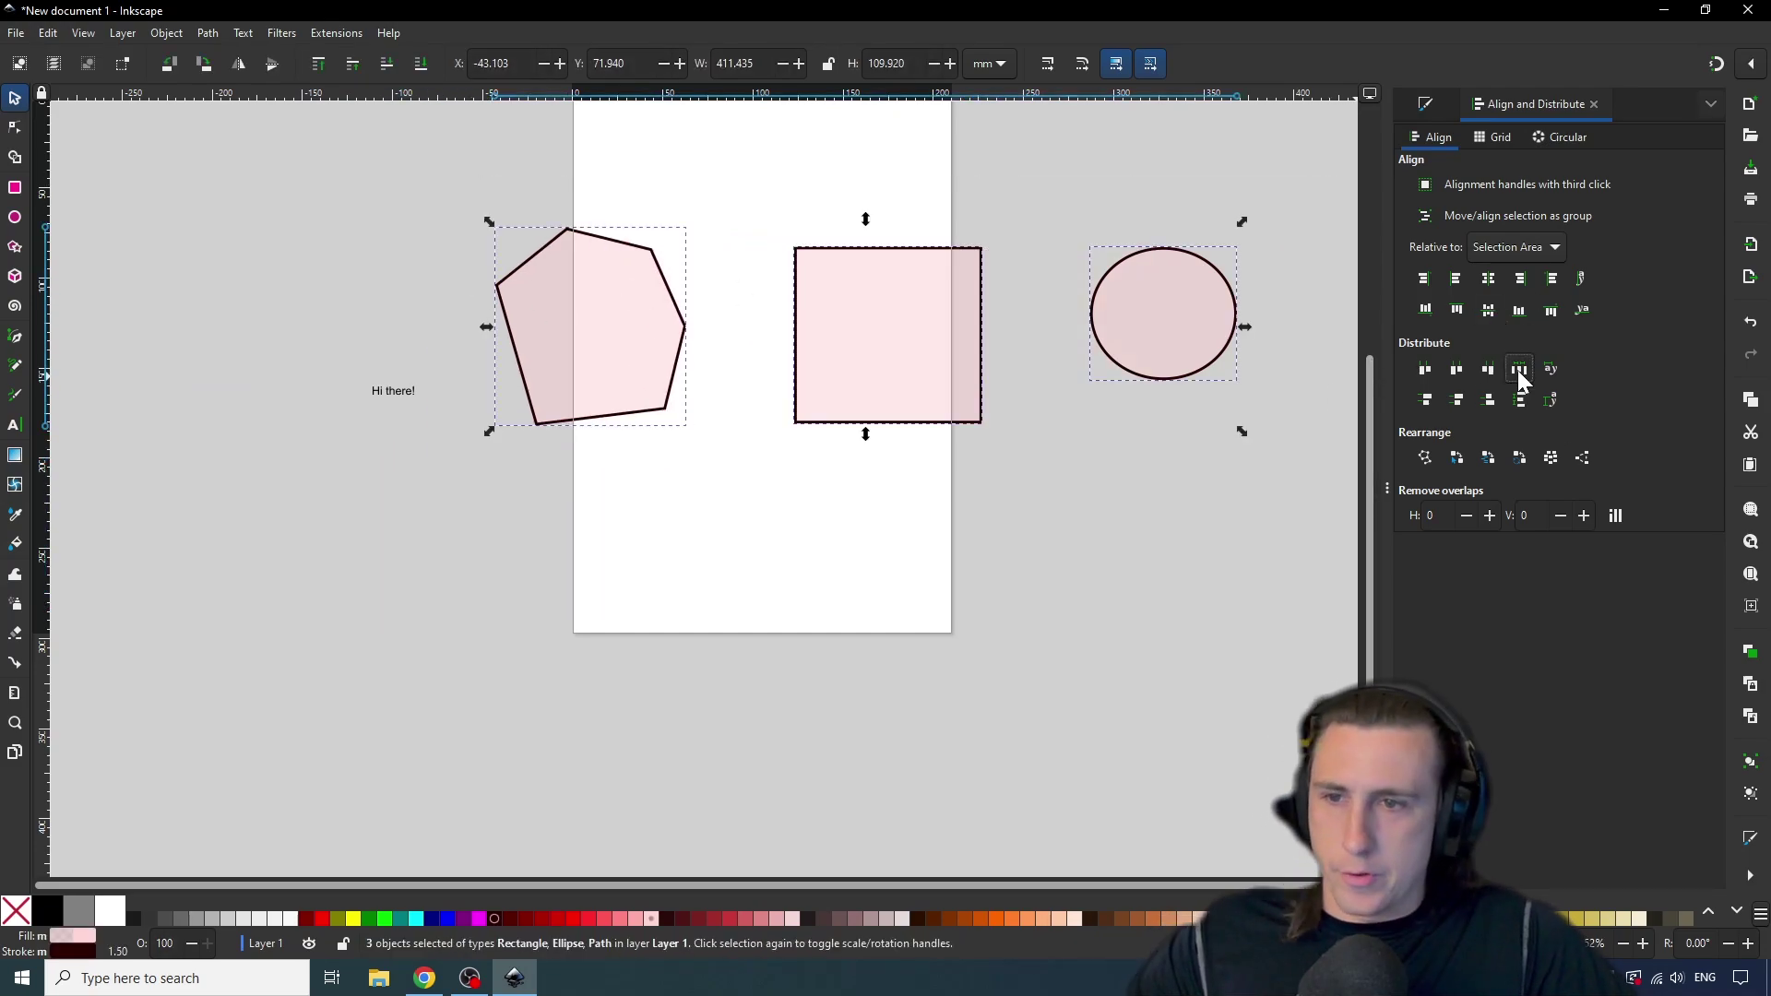
click(1455, 369)
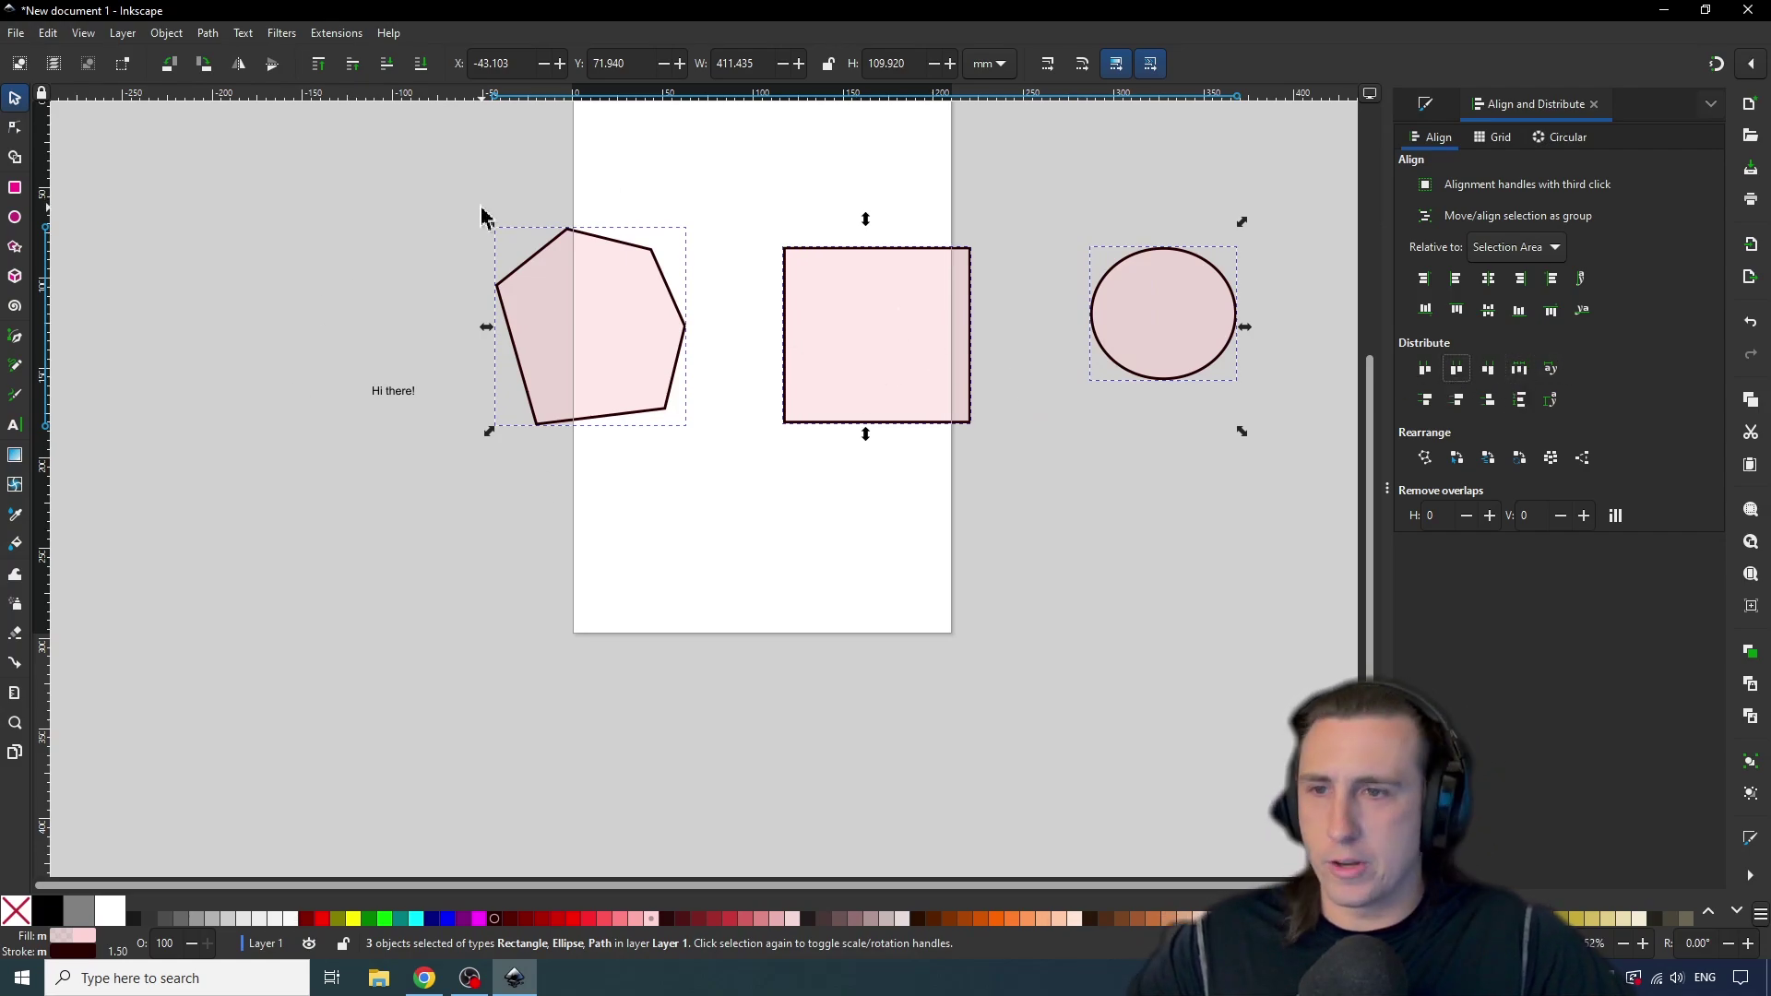
click(704, 296)
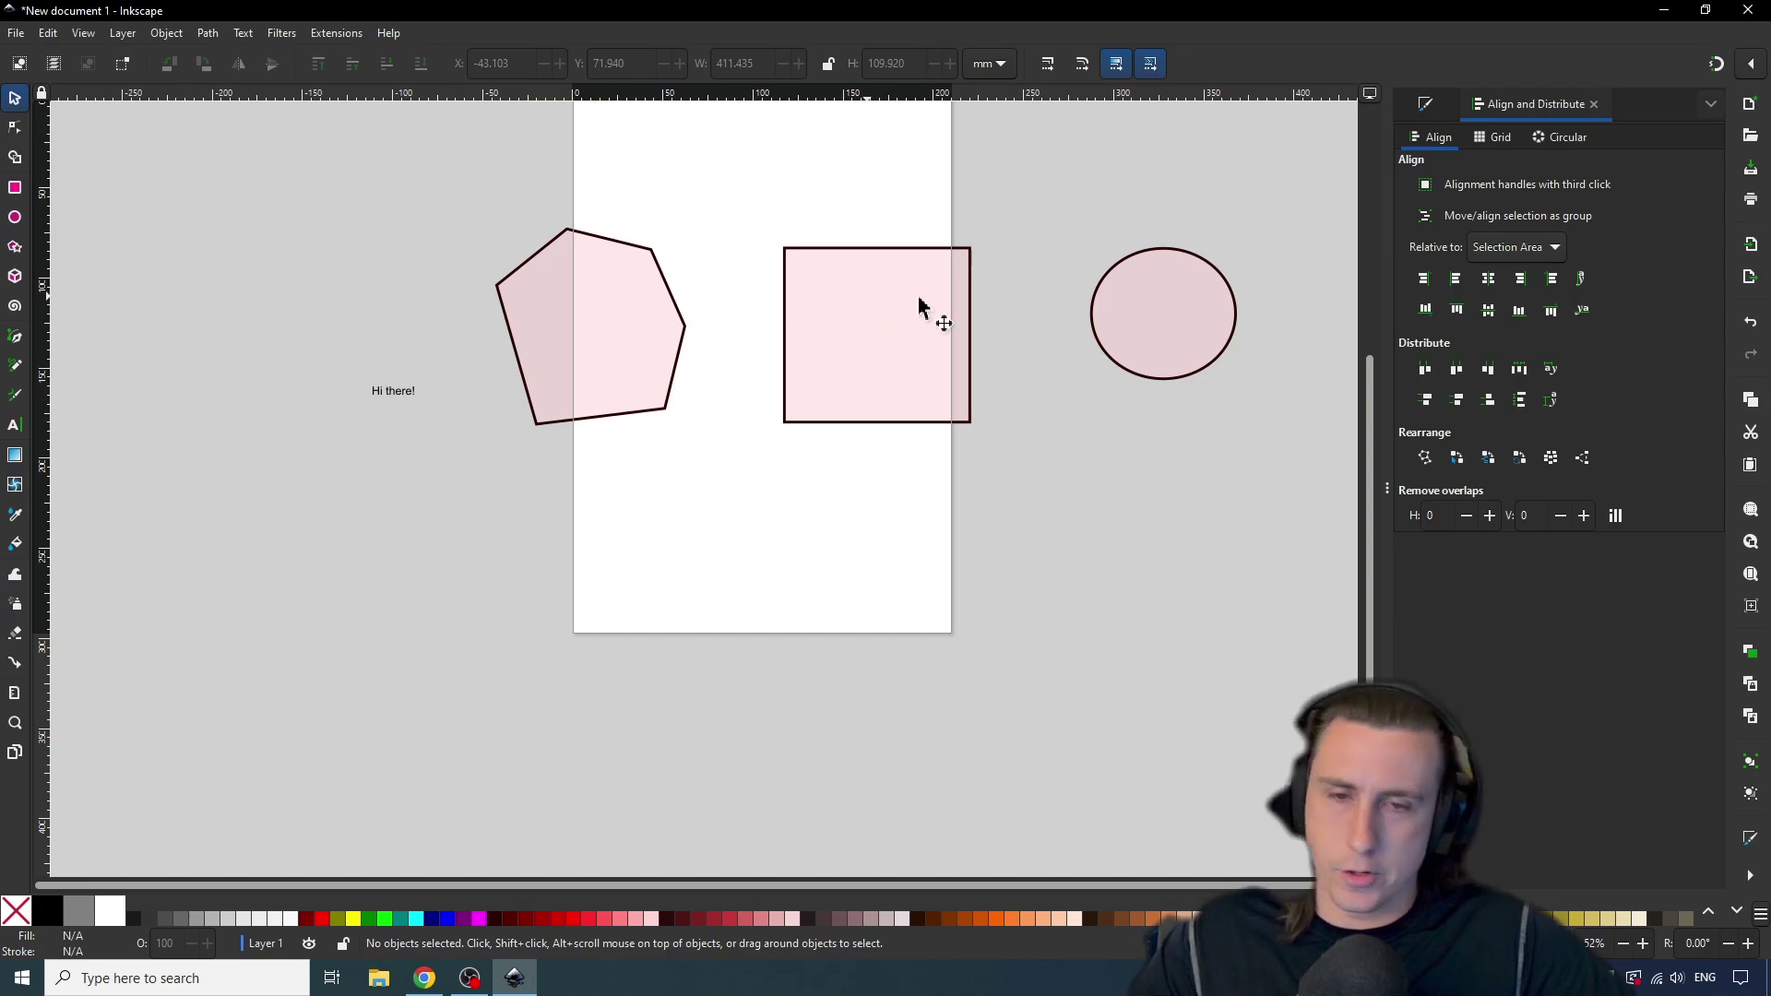
key(ctrl+z)
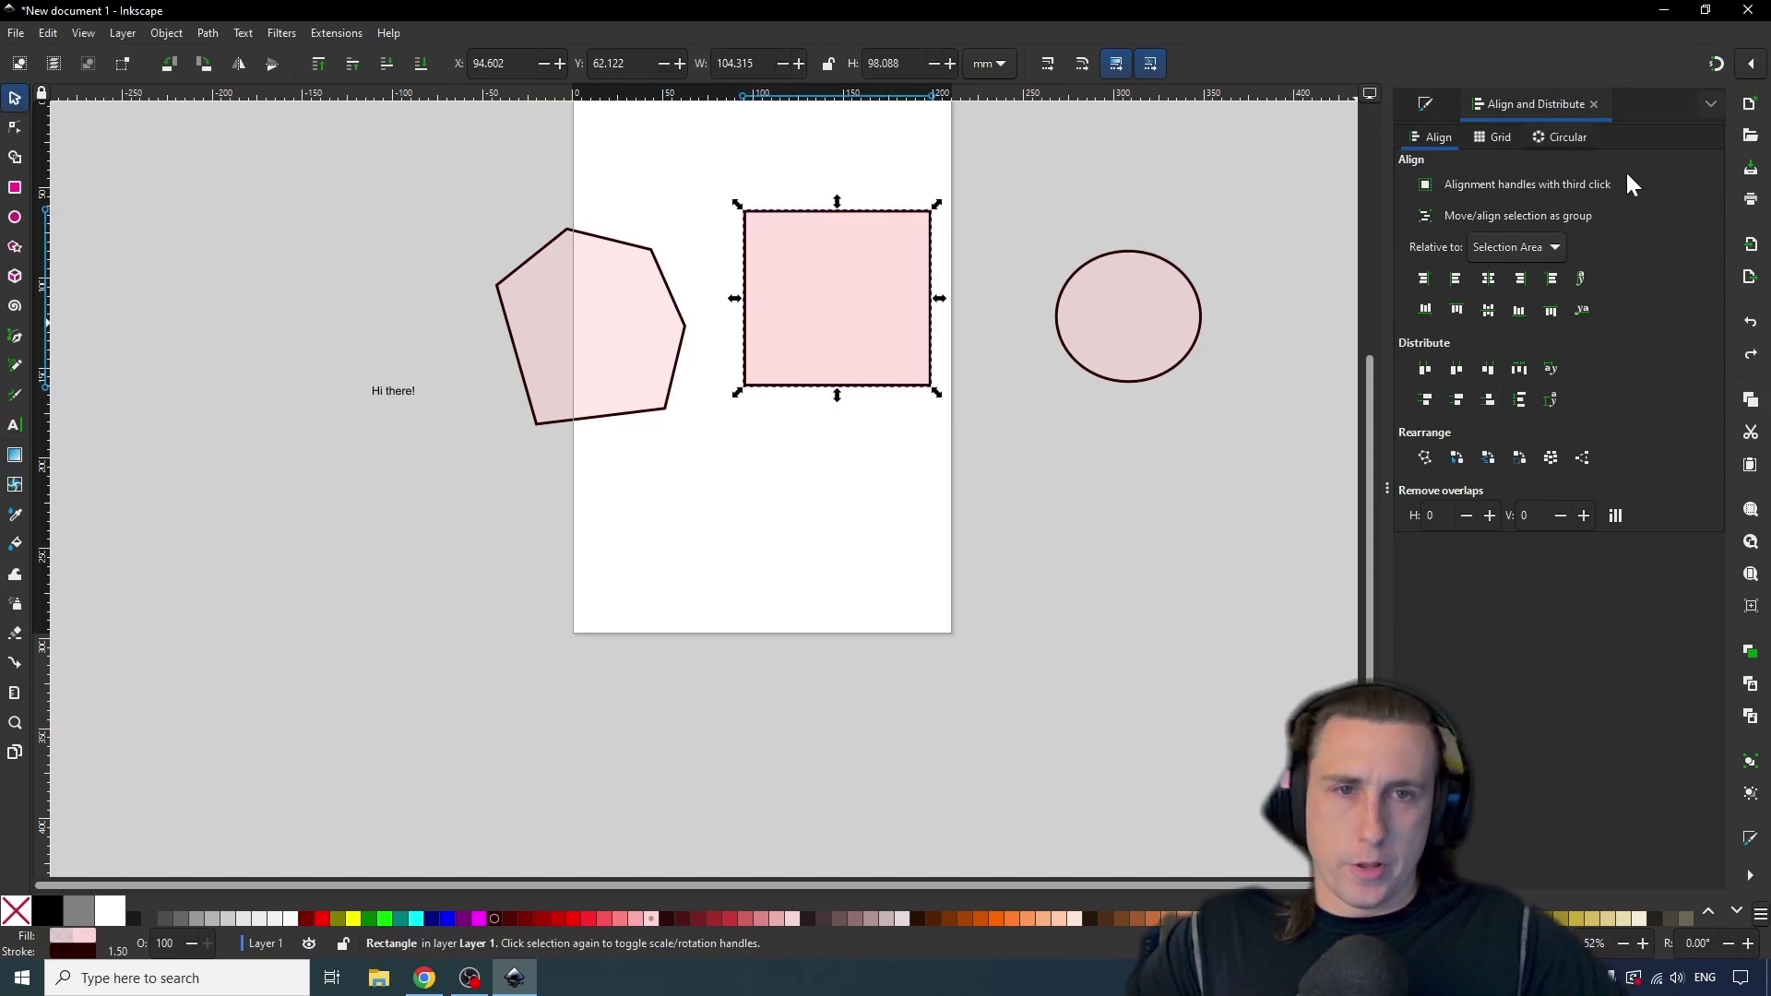
Open Fill and Stroke and set the square's fill colour mode to HSL.
click(1423, 107)
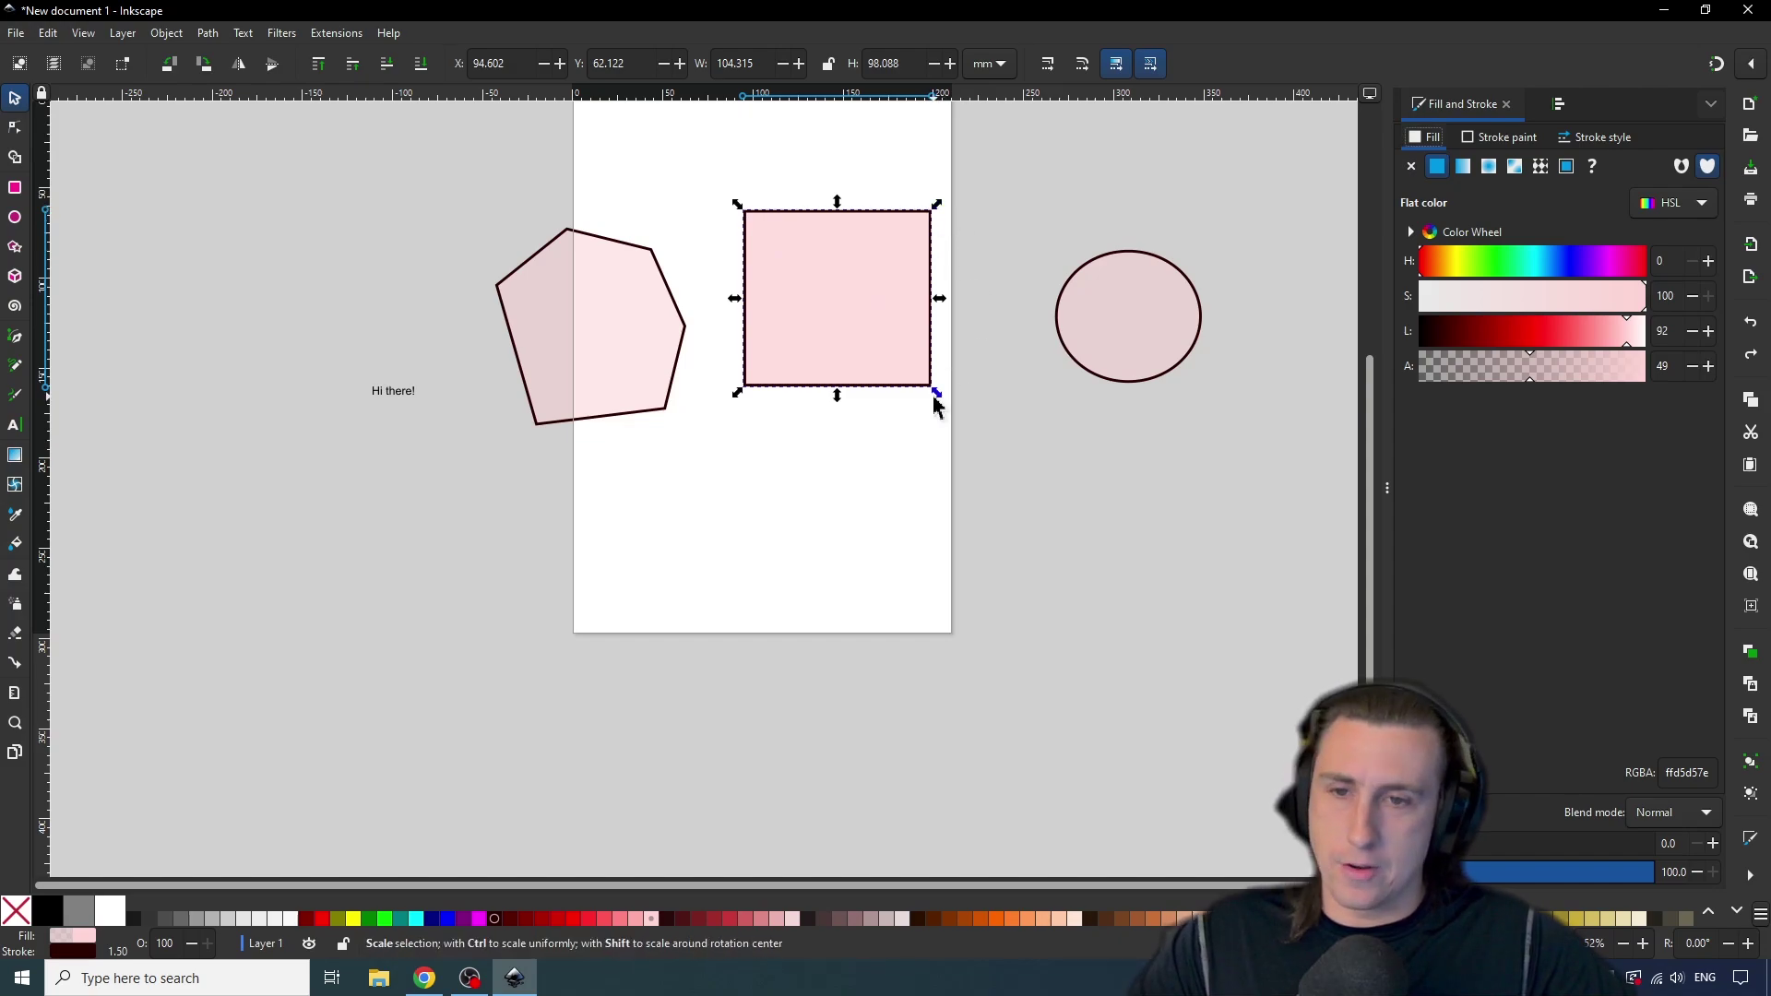
click(1696, 202)
click(1583, 196)
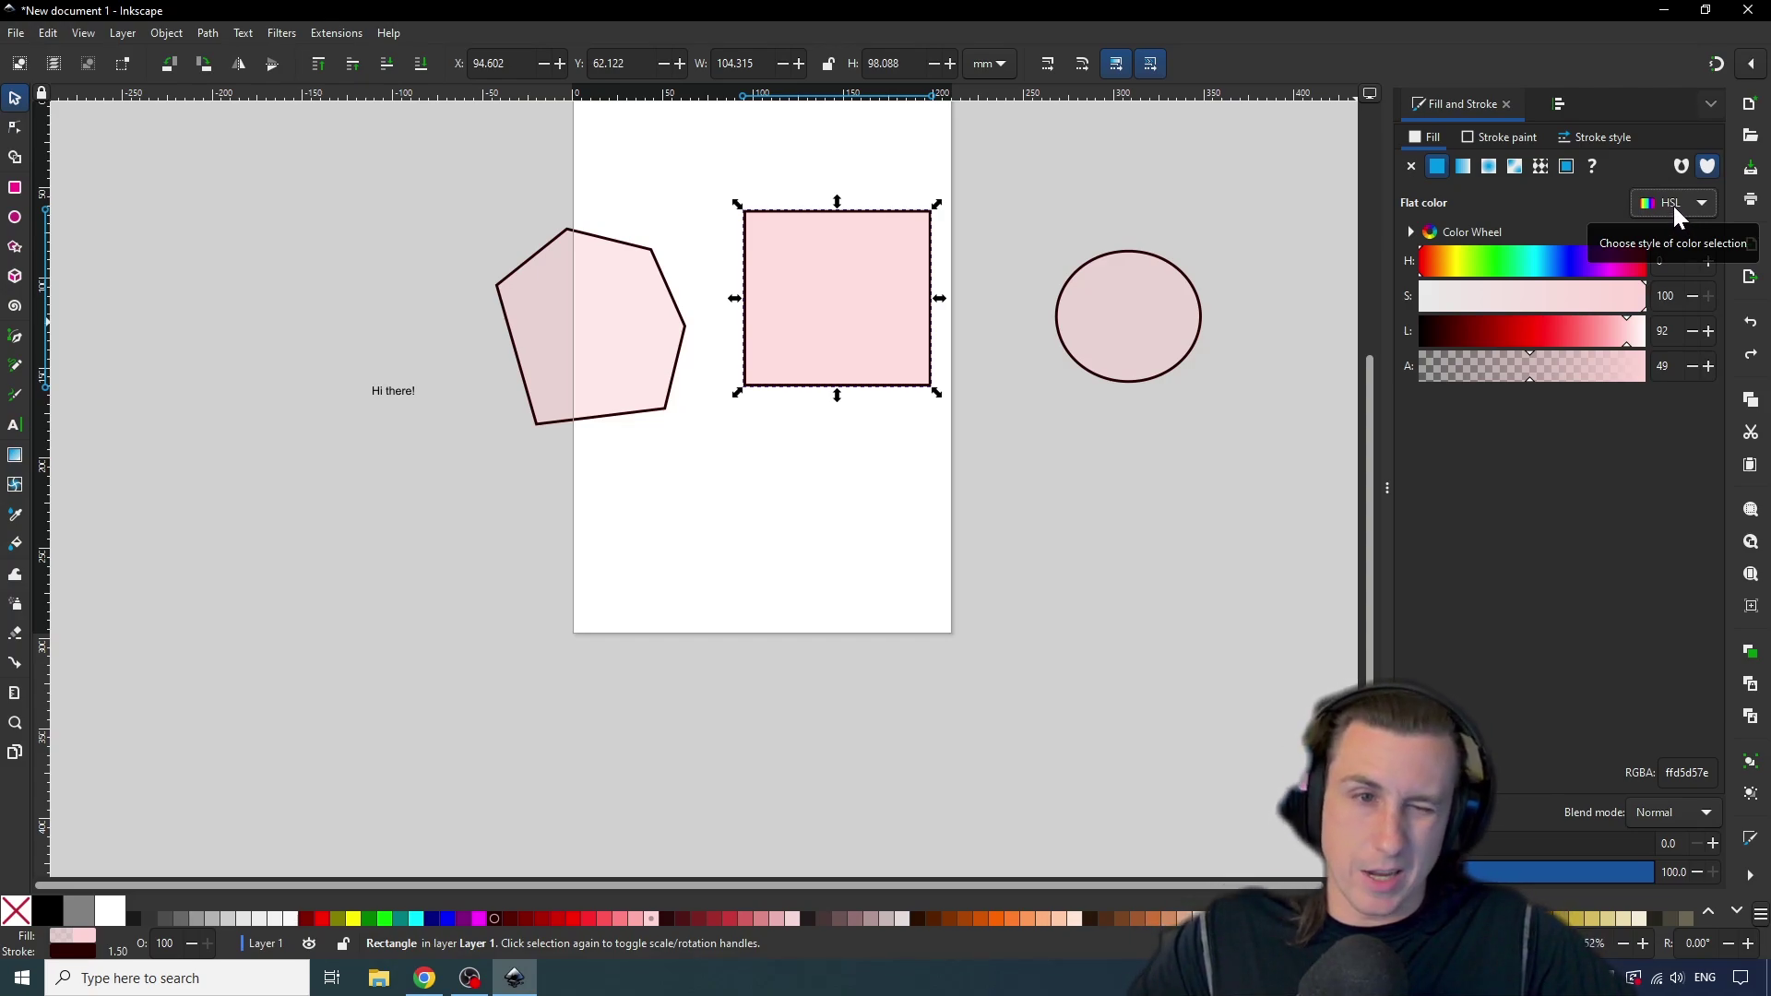
click(1671, 203)
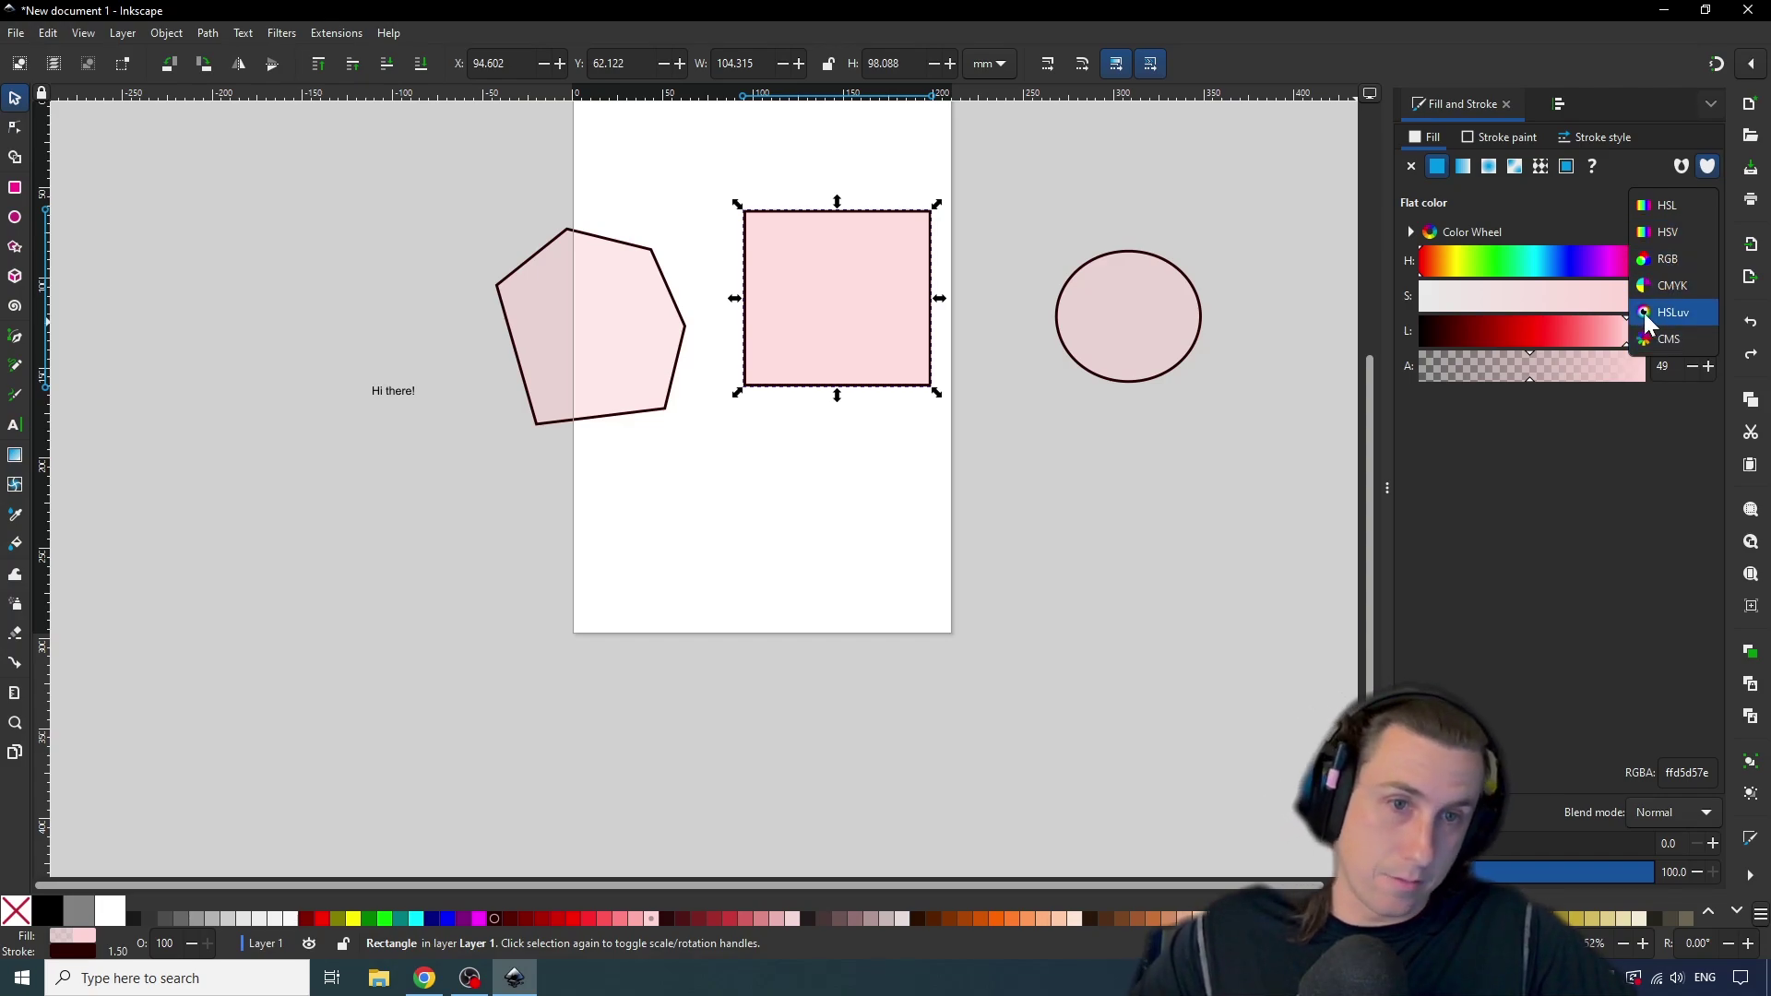
click(1561, 546)
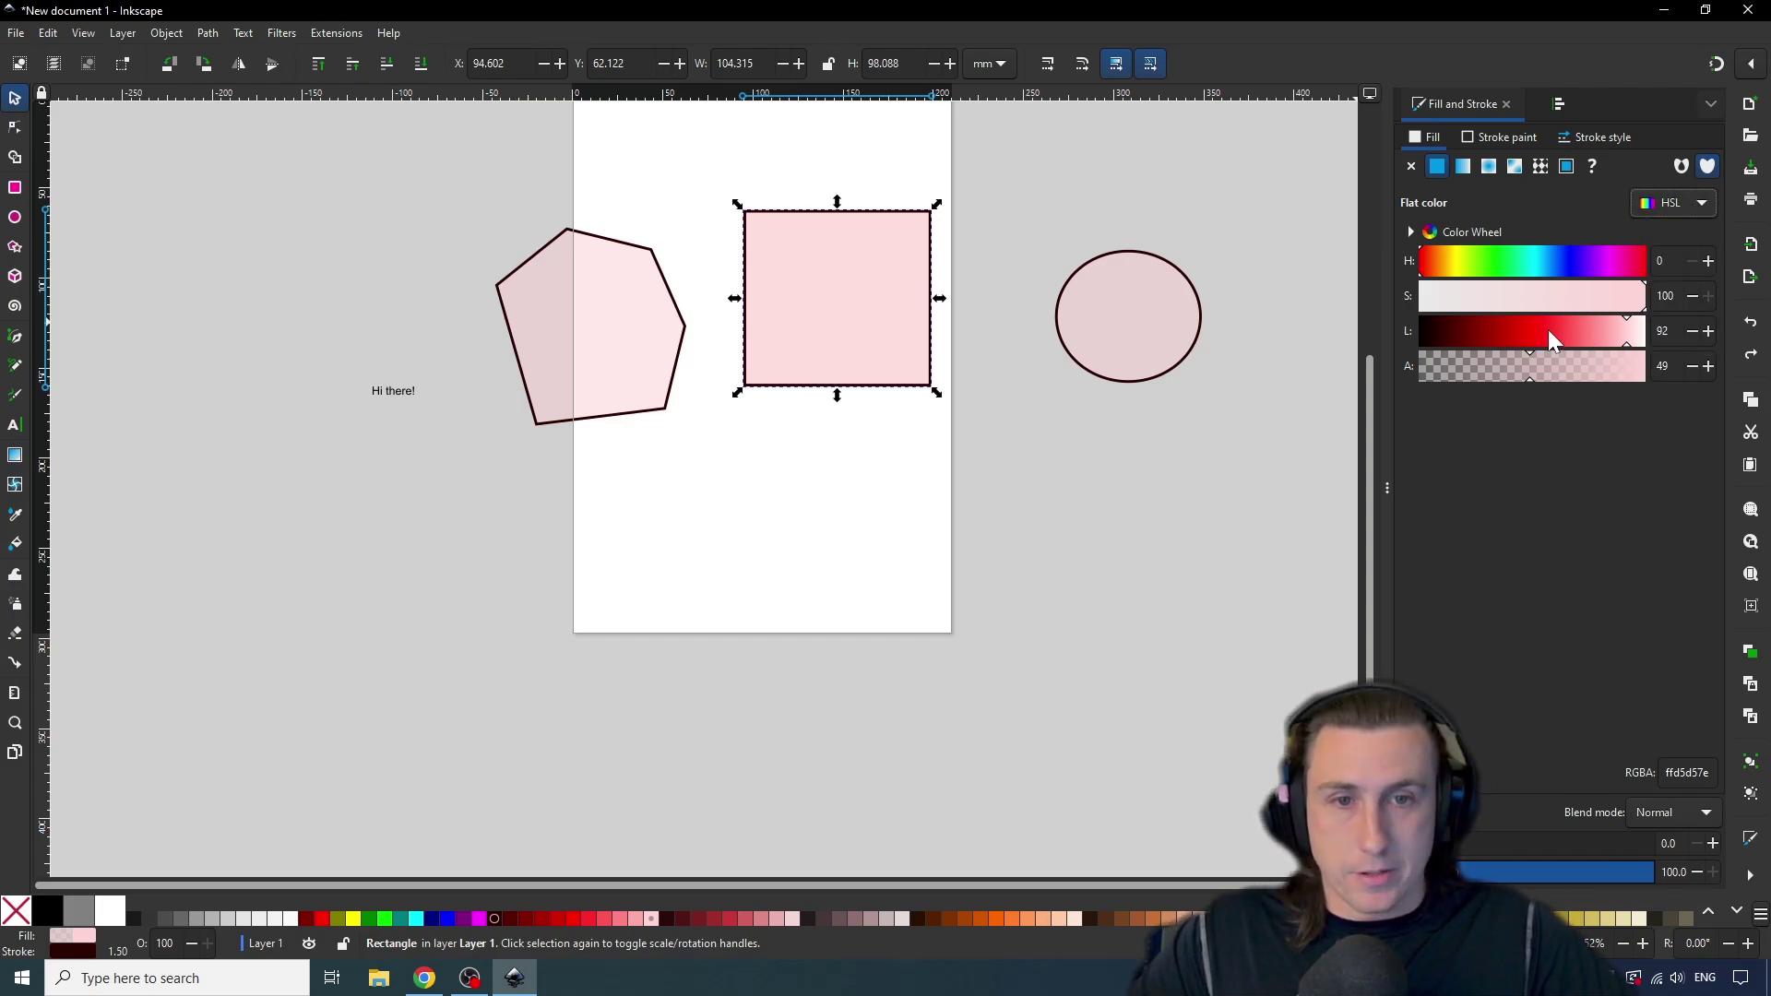
Adjust hue, saturation, lightness and alpha to an opaque green and move the square over the circle.
drag(1456, 278, 1501, 277)
drag(1645, 307, 1532, 368)
drag(904, 326, 1123, 351)
drag(1569, 367, 1688, 375)
click(1195, 229)
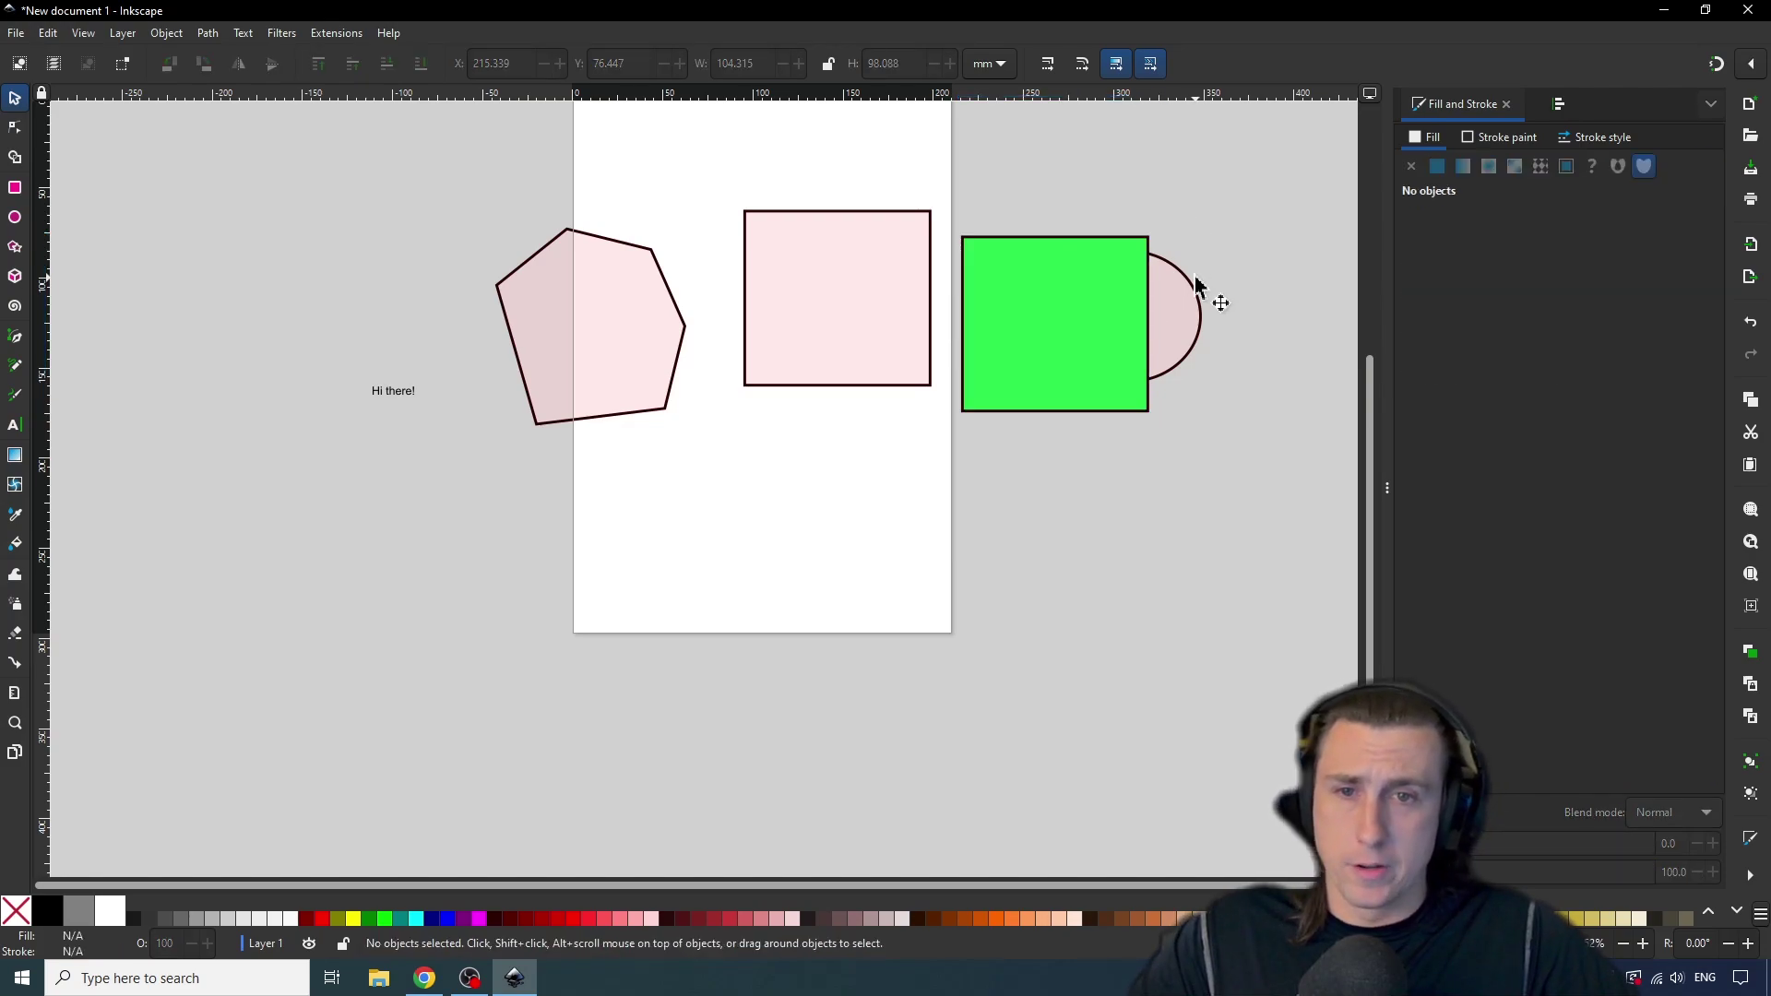
mouse_move(1198, 334)
mouse_down()
mouse_move(1204, 315)
mouse_move(1211, 343)
mouse_move(1198, 301)
mouse_move(1190, 323)
mouse_up()
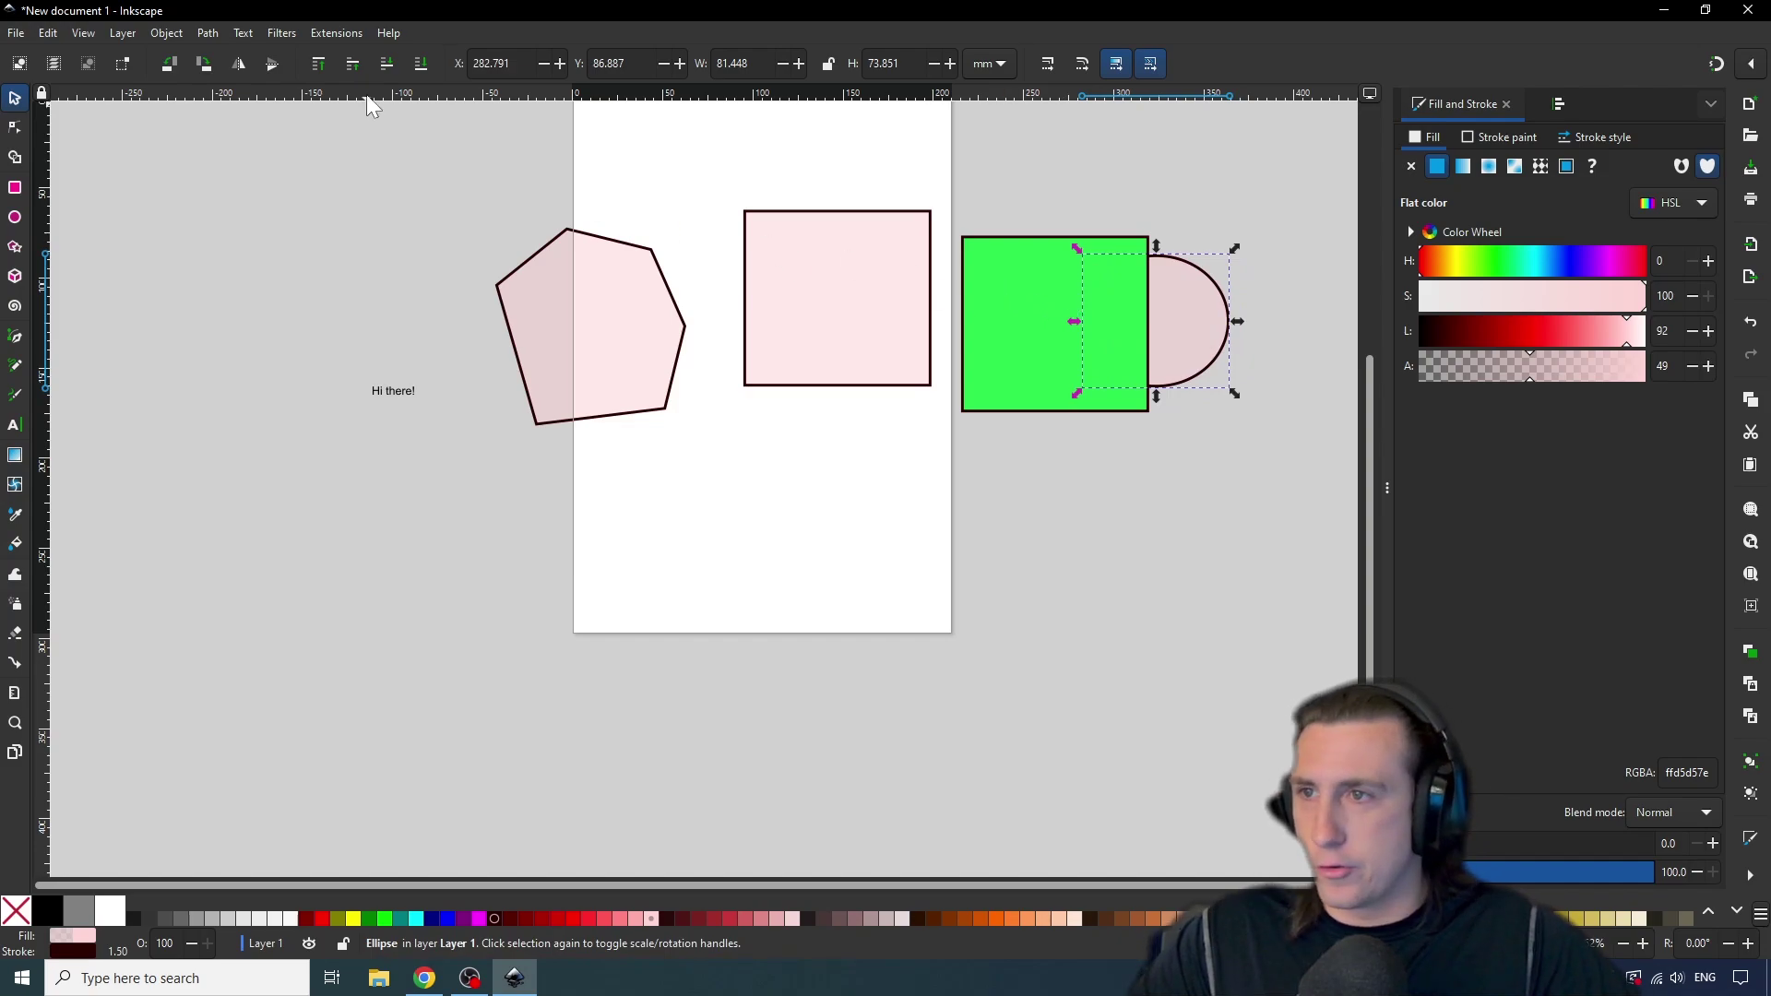
Raise the circle to the top from the Object menu and shift it left, then back right.
click(166, 34)
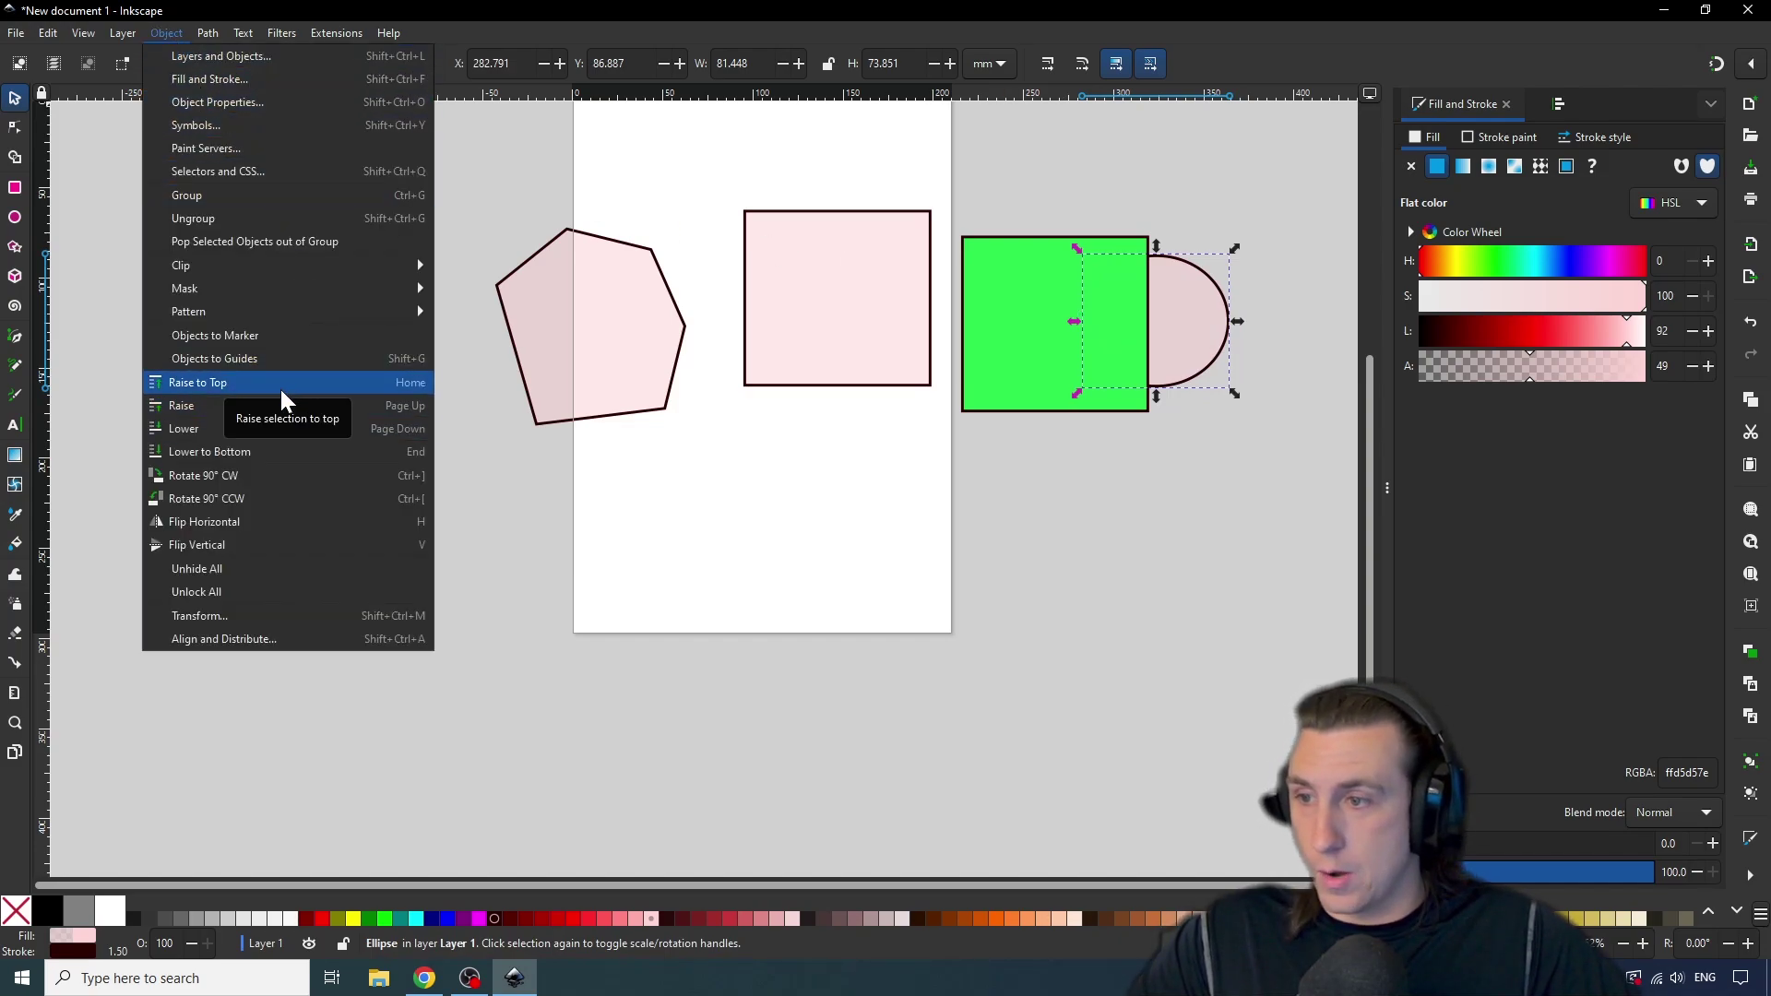
click(271, 405)
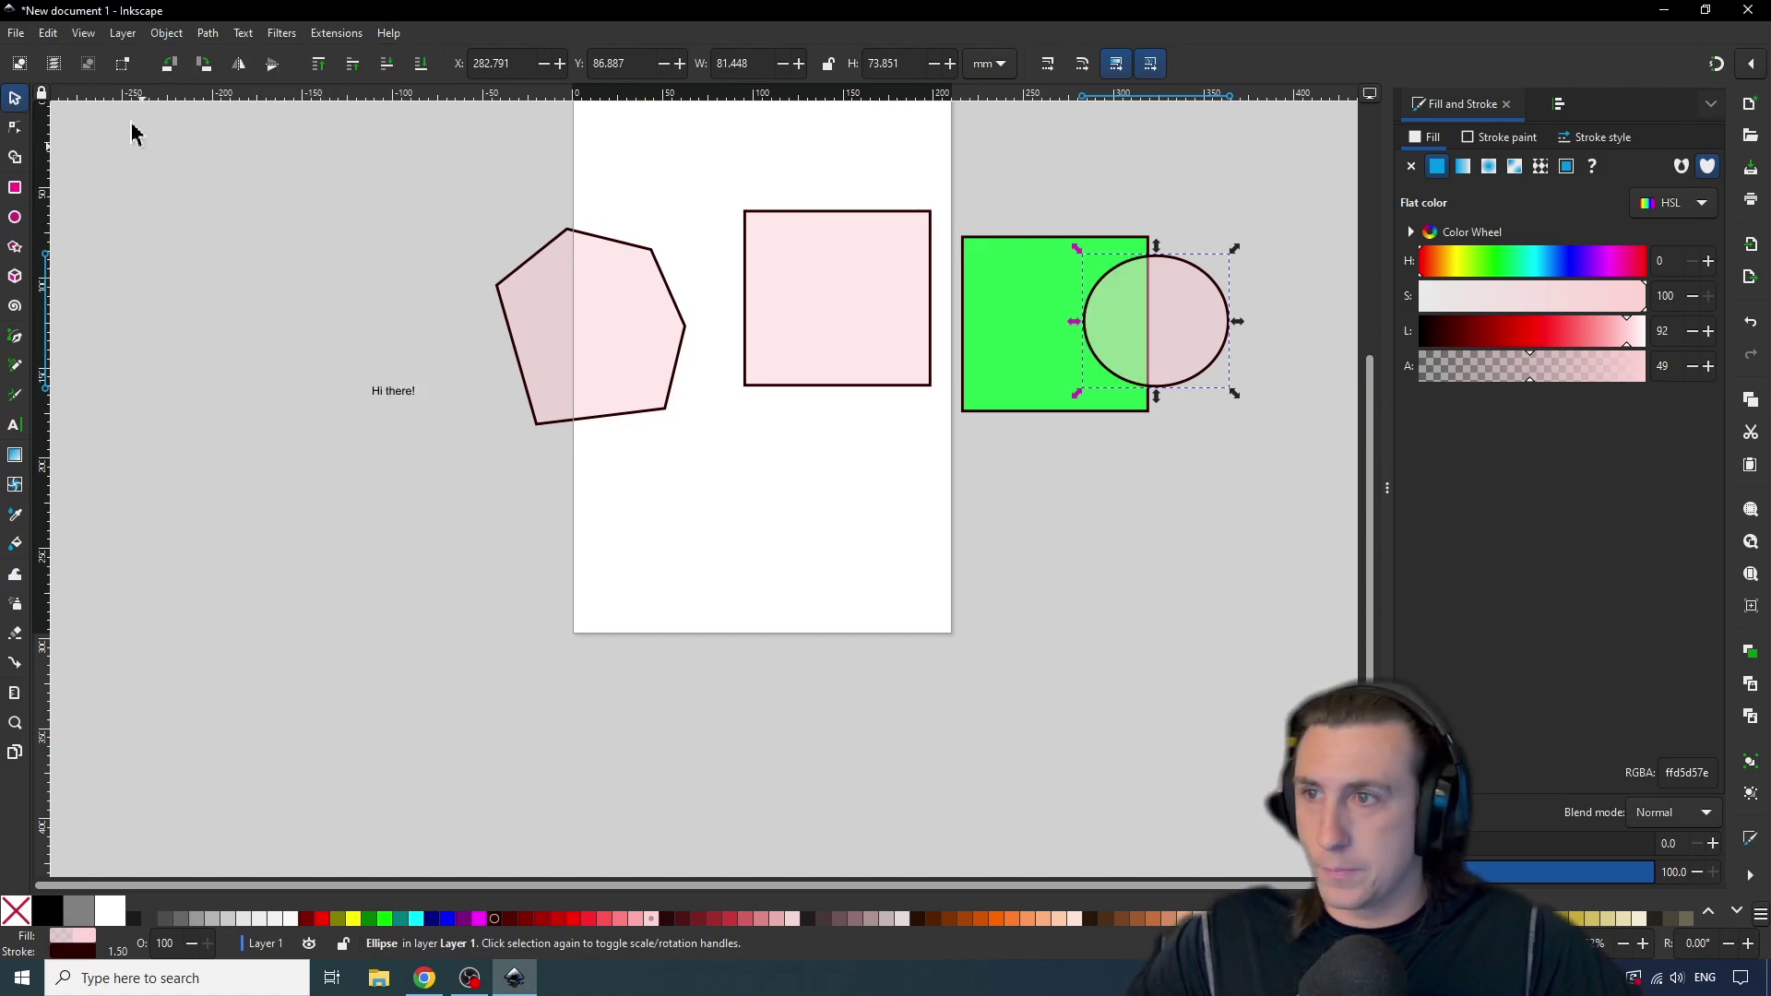
drag(1171, 374, 1075, 371)
click(1107, 296)
drag(1107, 296, 1186, 291)
Toggle the circle behind and in front of the green square, then undo to return it below the pink square.
key(Page_Down)
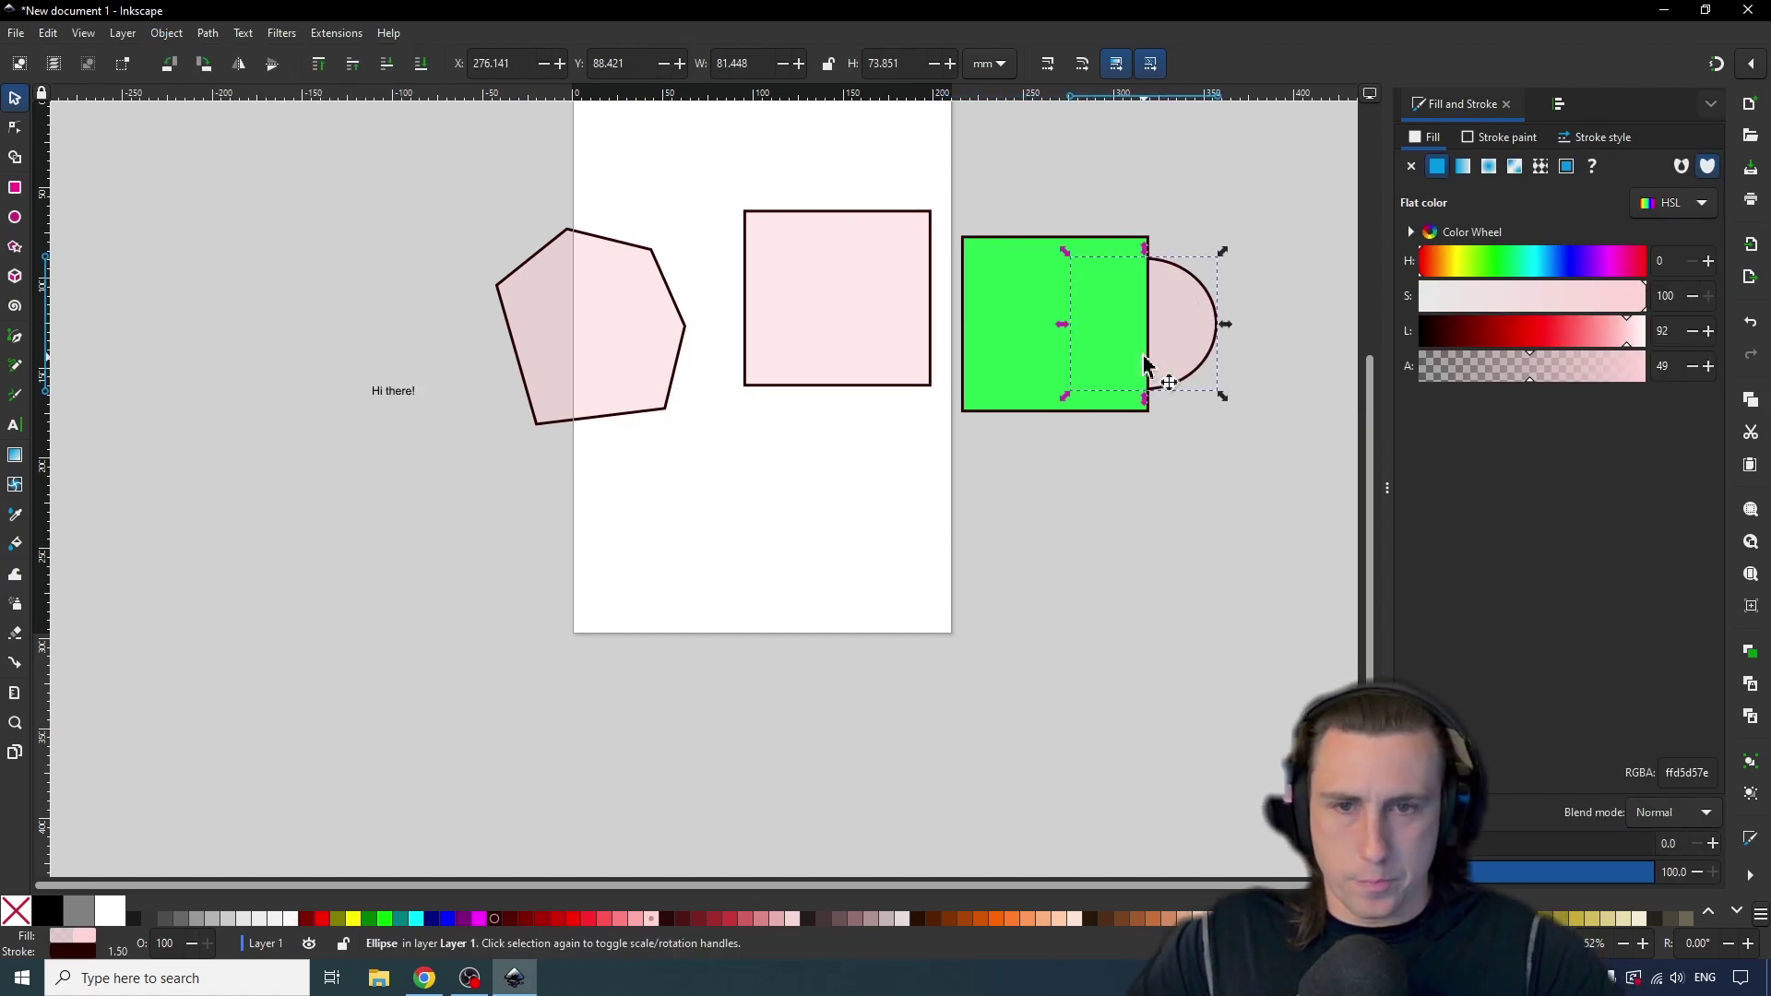
key(Page_Up)
key(Page_Down)
key(Page_Up)
key(Page_Down)
key(Page_Up)
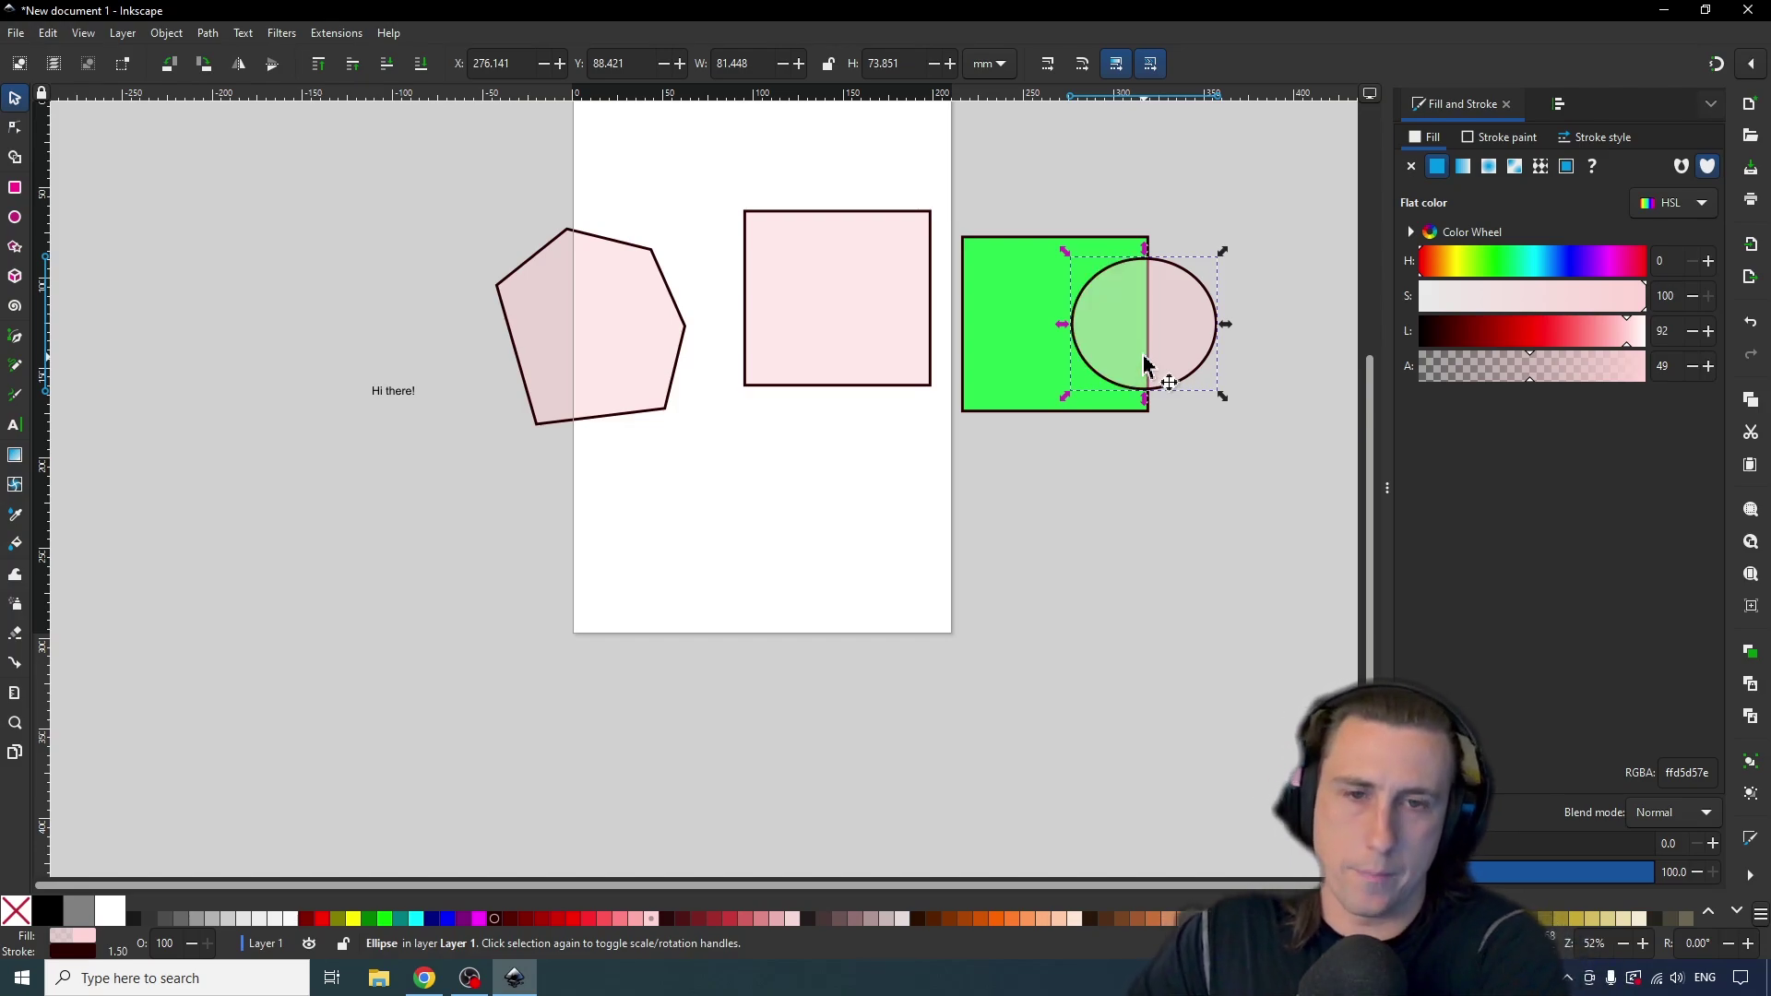
click(1021, 375)
key(ctrl+z)
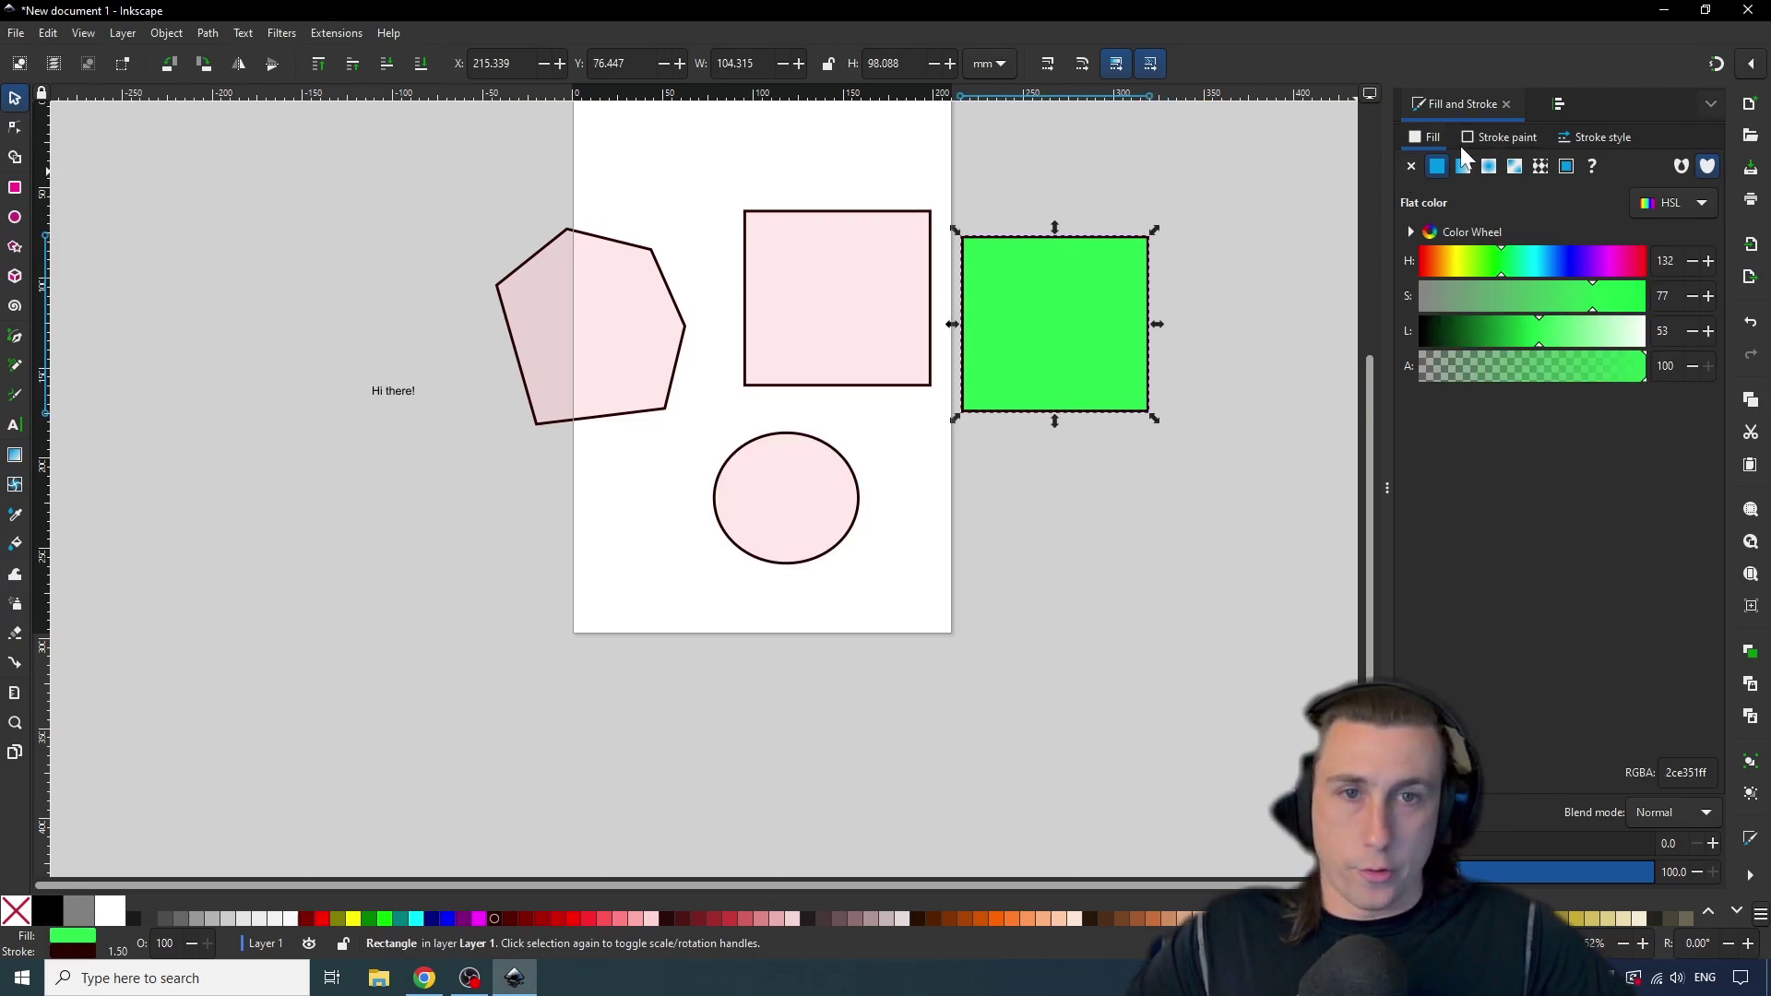
Give the green square a flat-colour outline 7 mm wide with a dashed pattern.
click(1456, 143)
click(1420, 170)
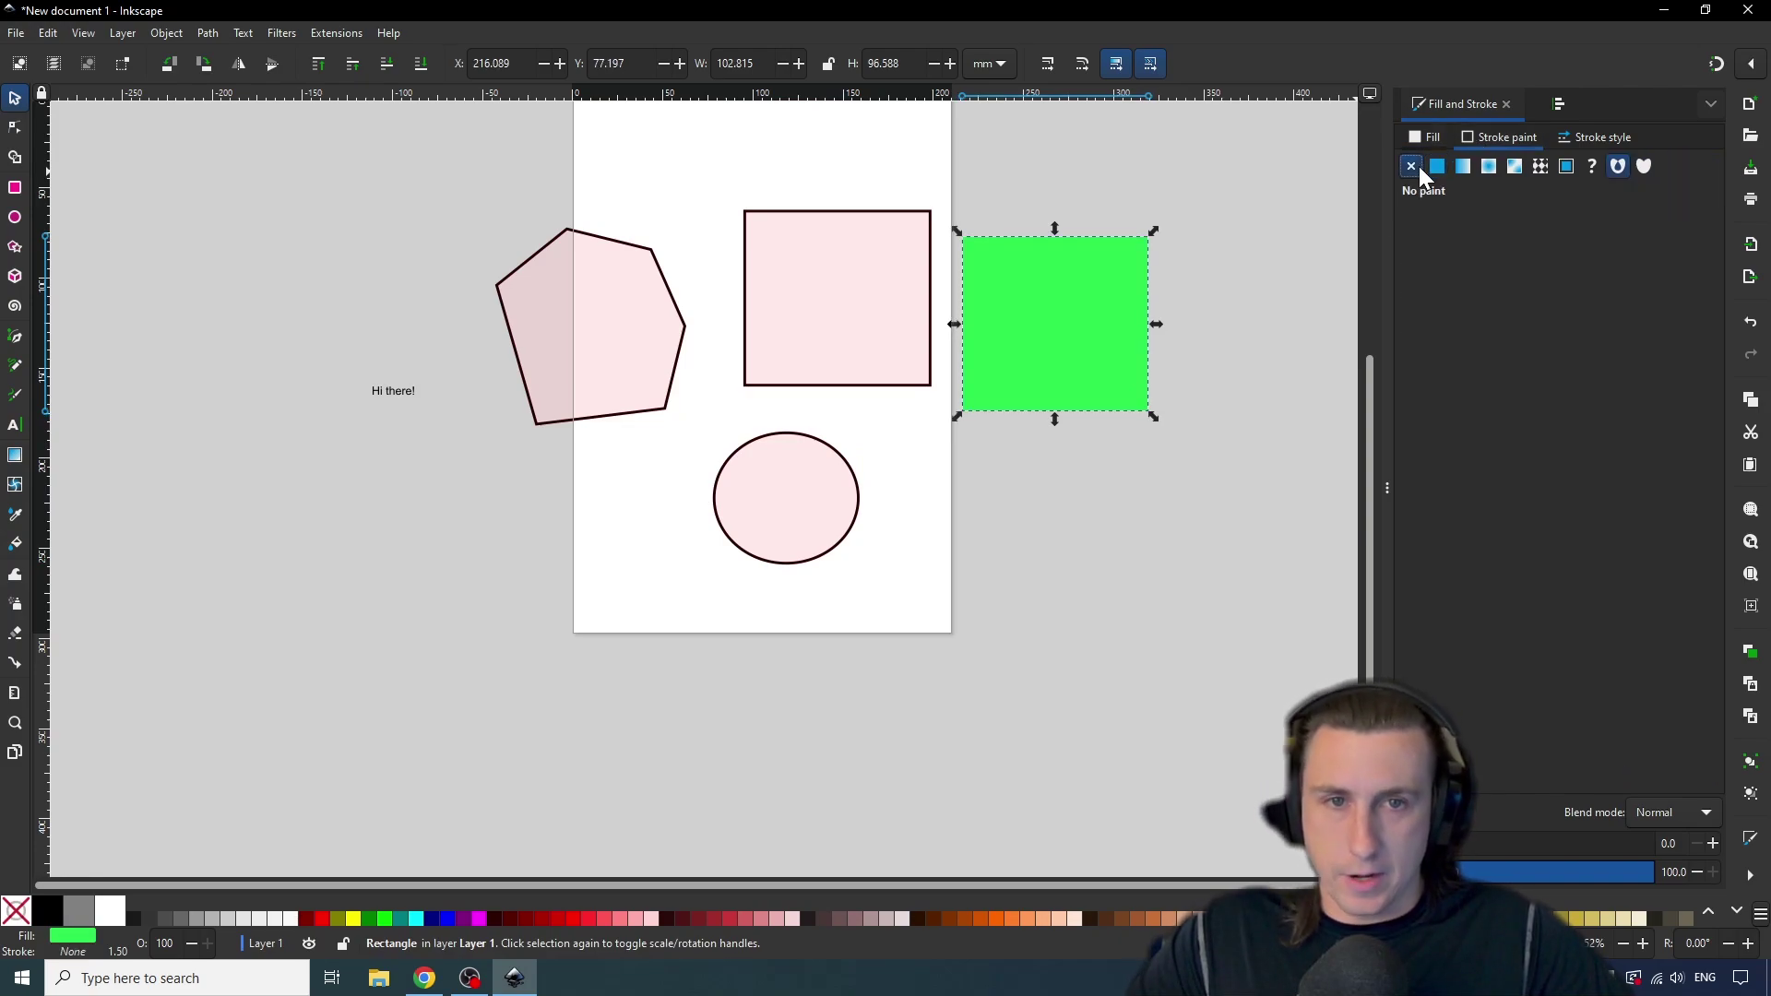
click(1442, 174)
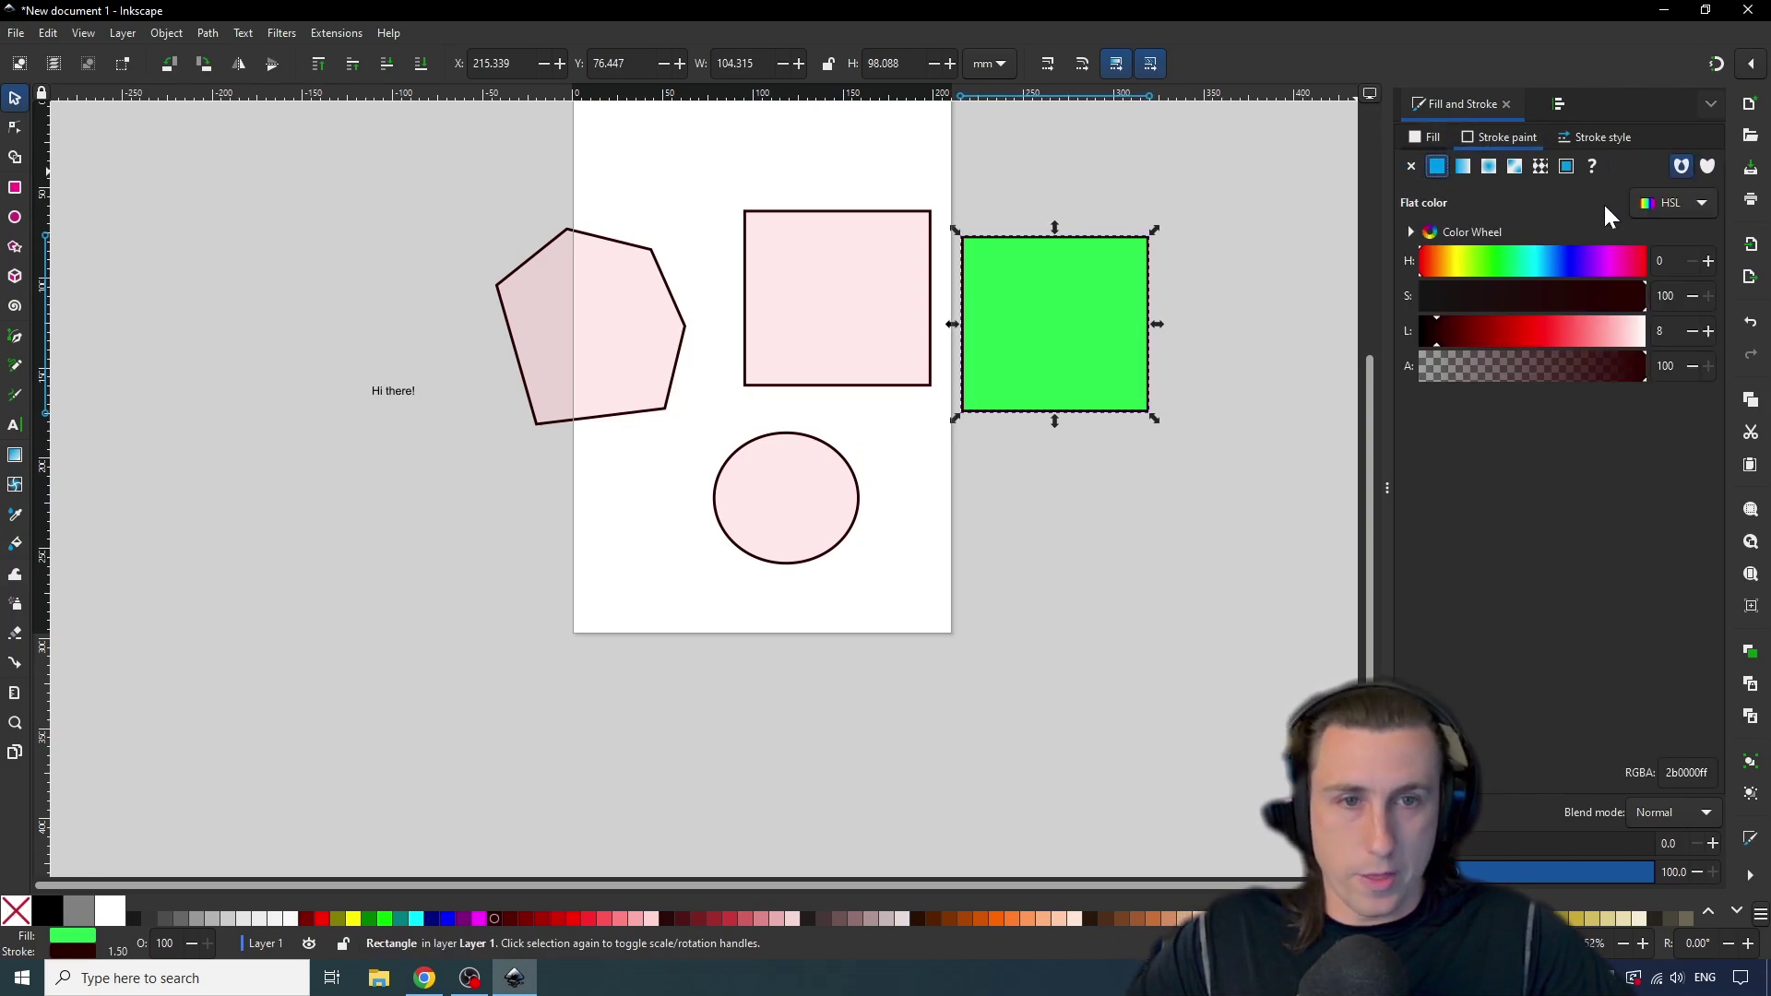
click(1603, 136)
text(7)
key(Return)
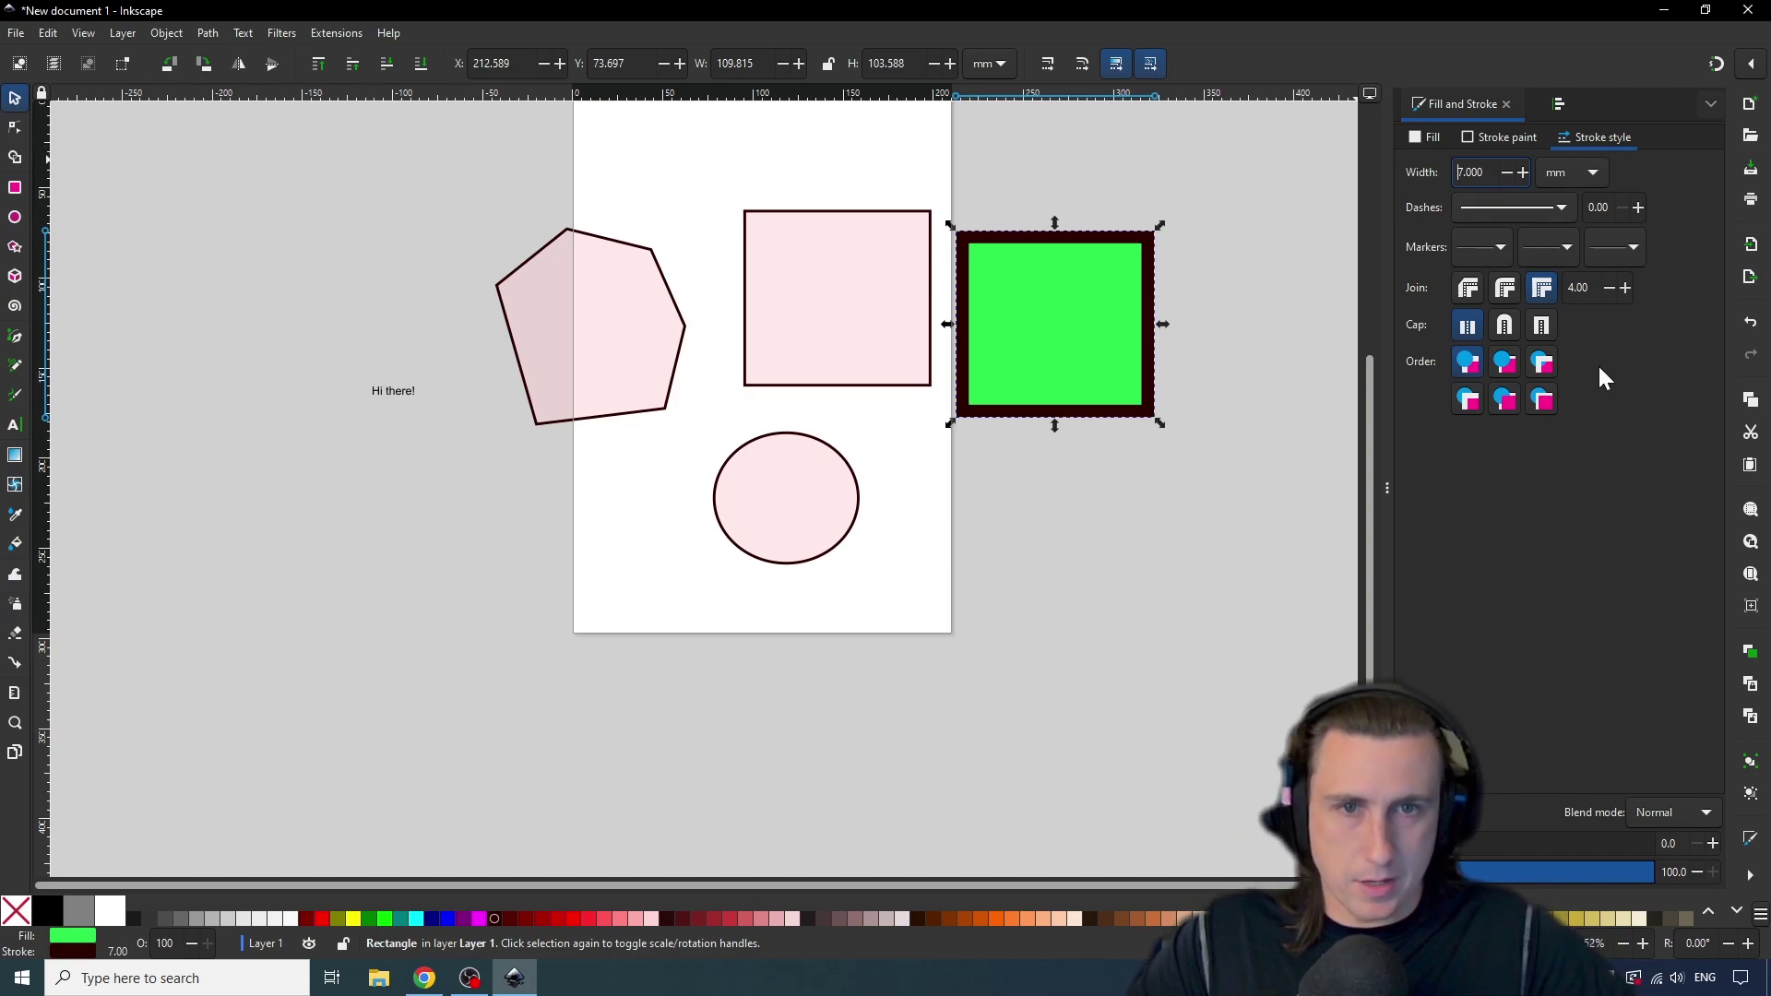
click(1560, 207)
click(1503, 369)
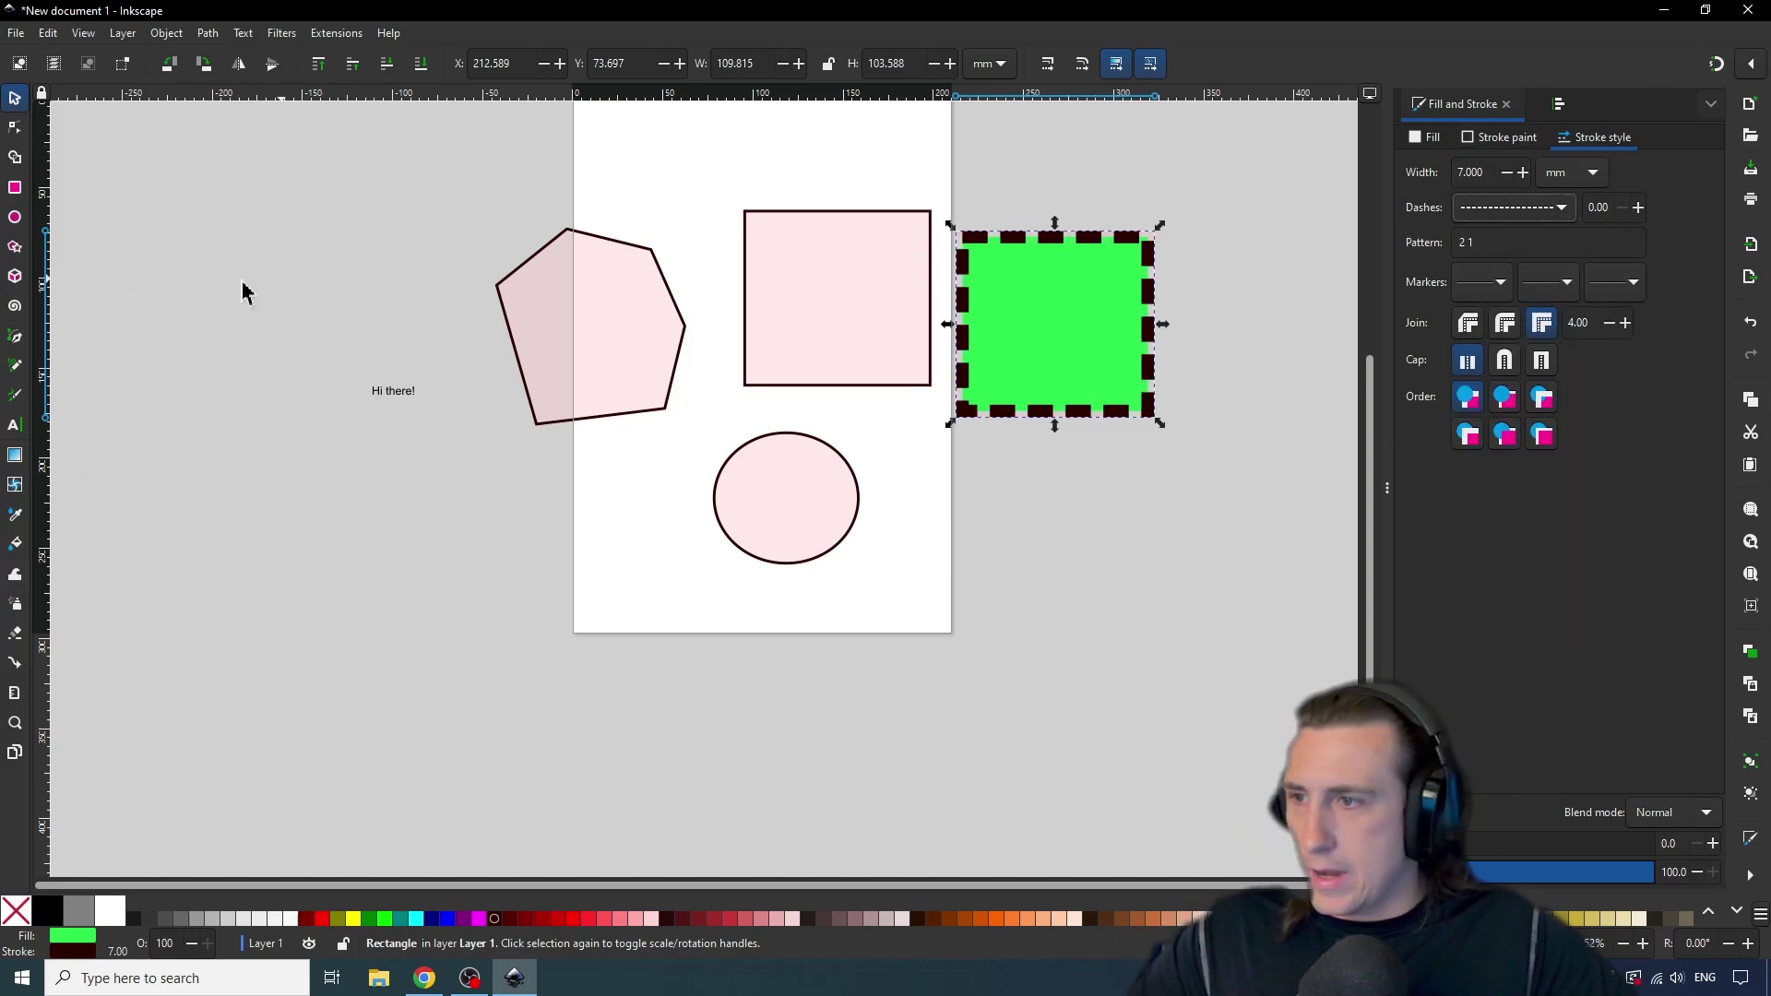
Draw a dashed straight line left of the circle, add an end arrowhead, and move it up-left.
click(13, 339)
click(380, 517)
double_click(648, 547)
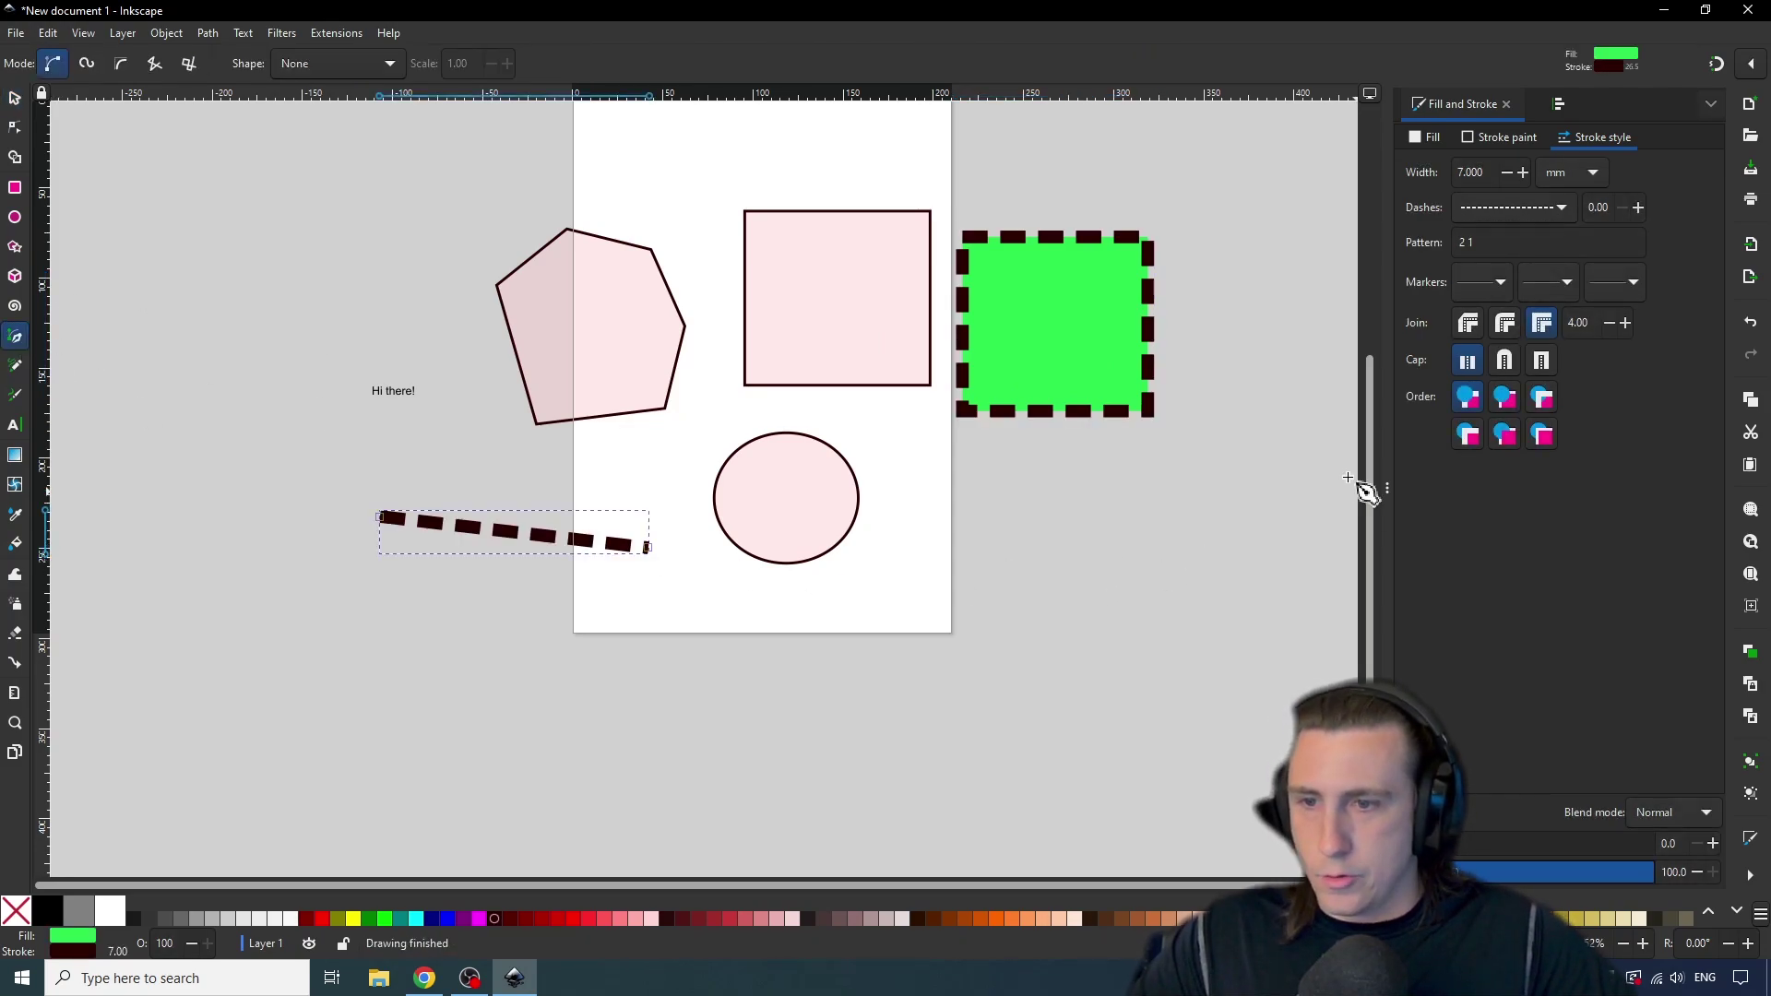
click(1631, 282)
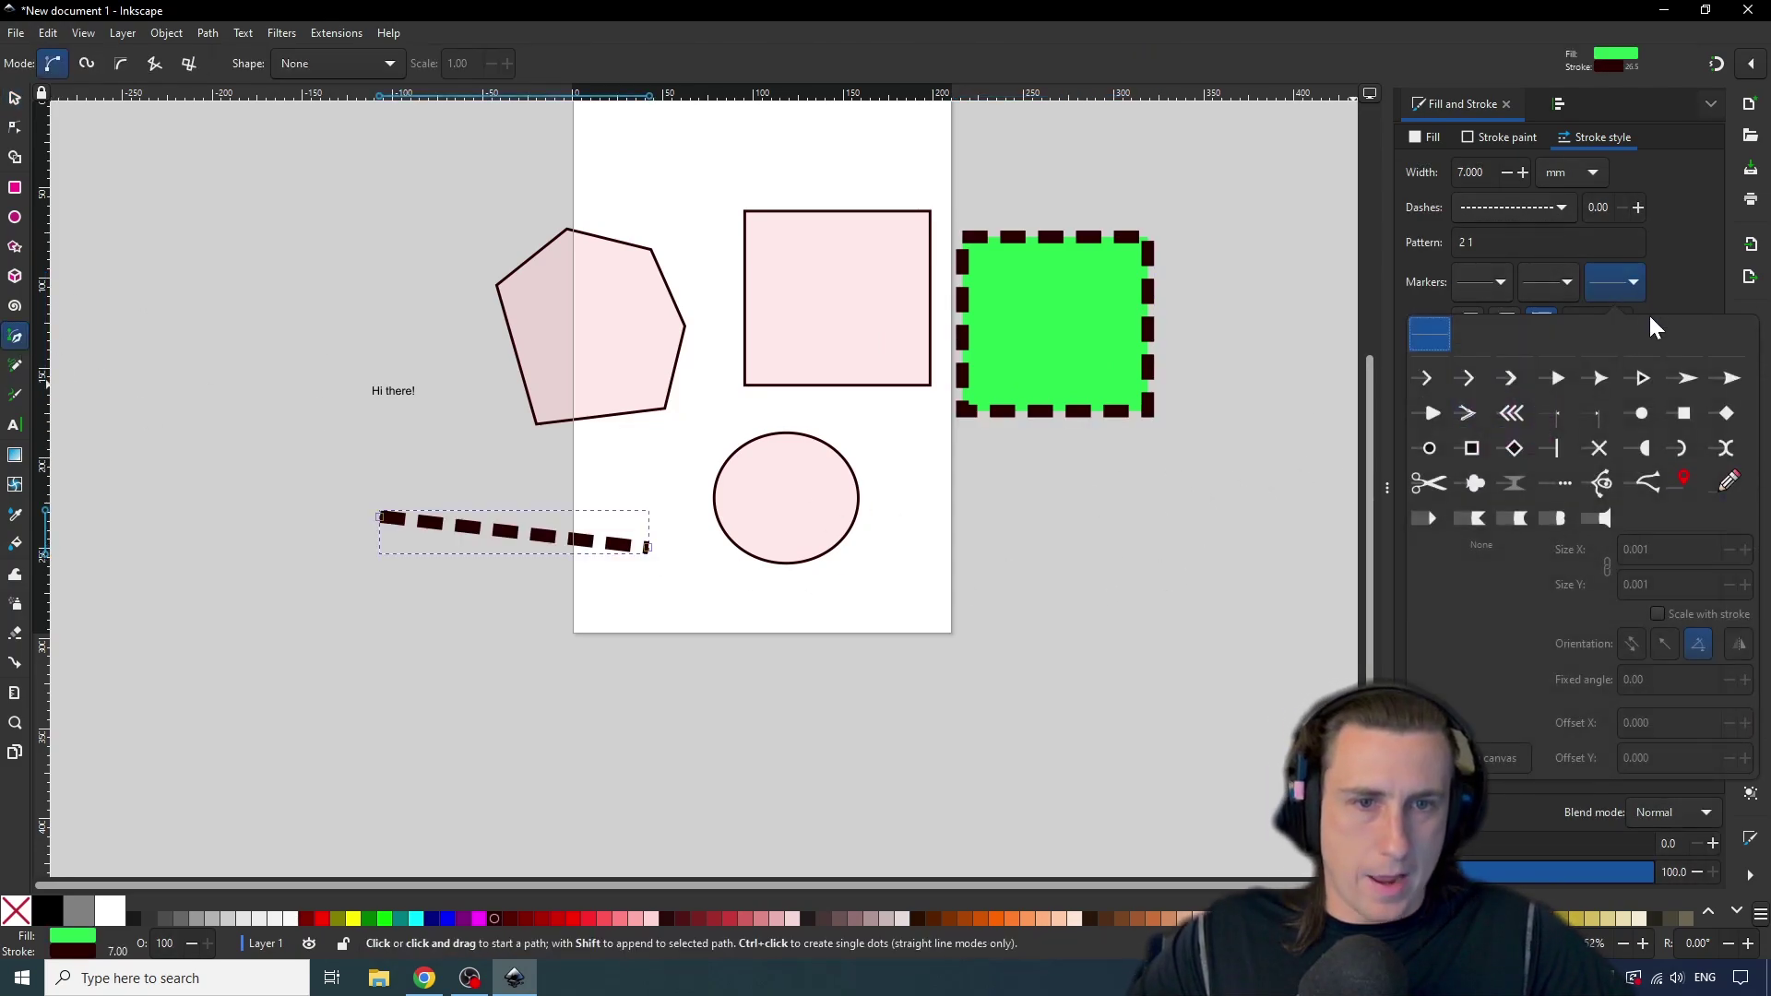
click(1549, 376)
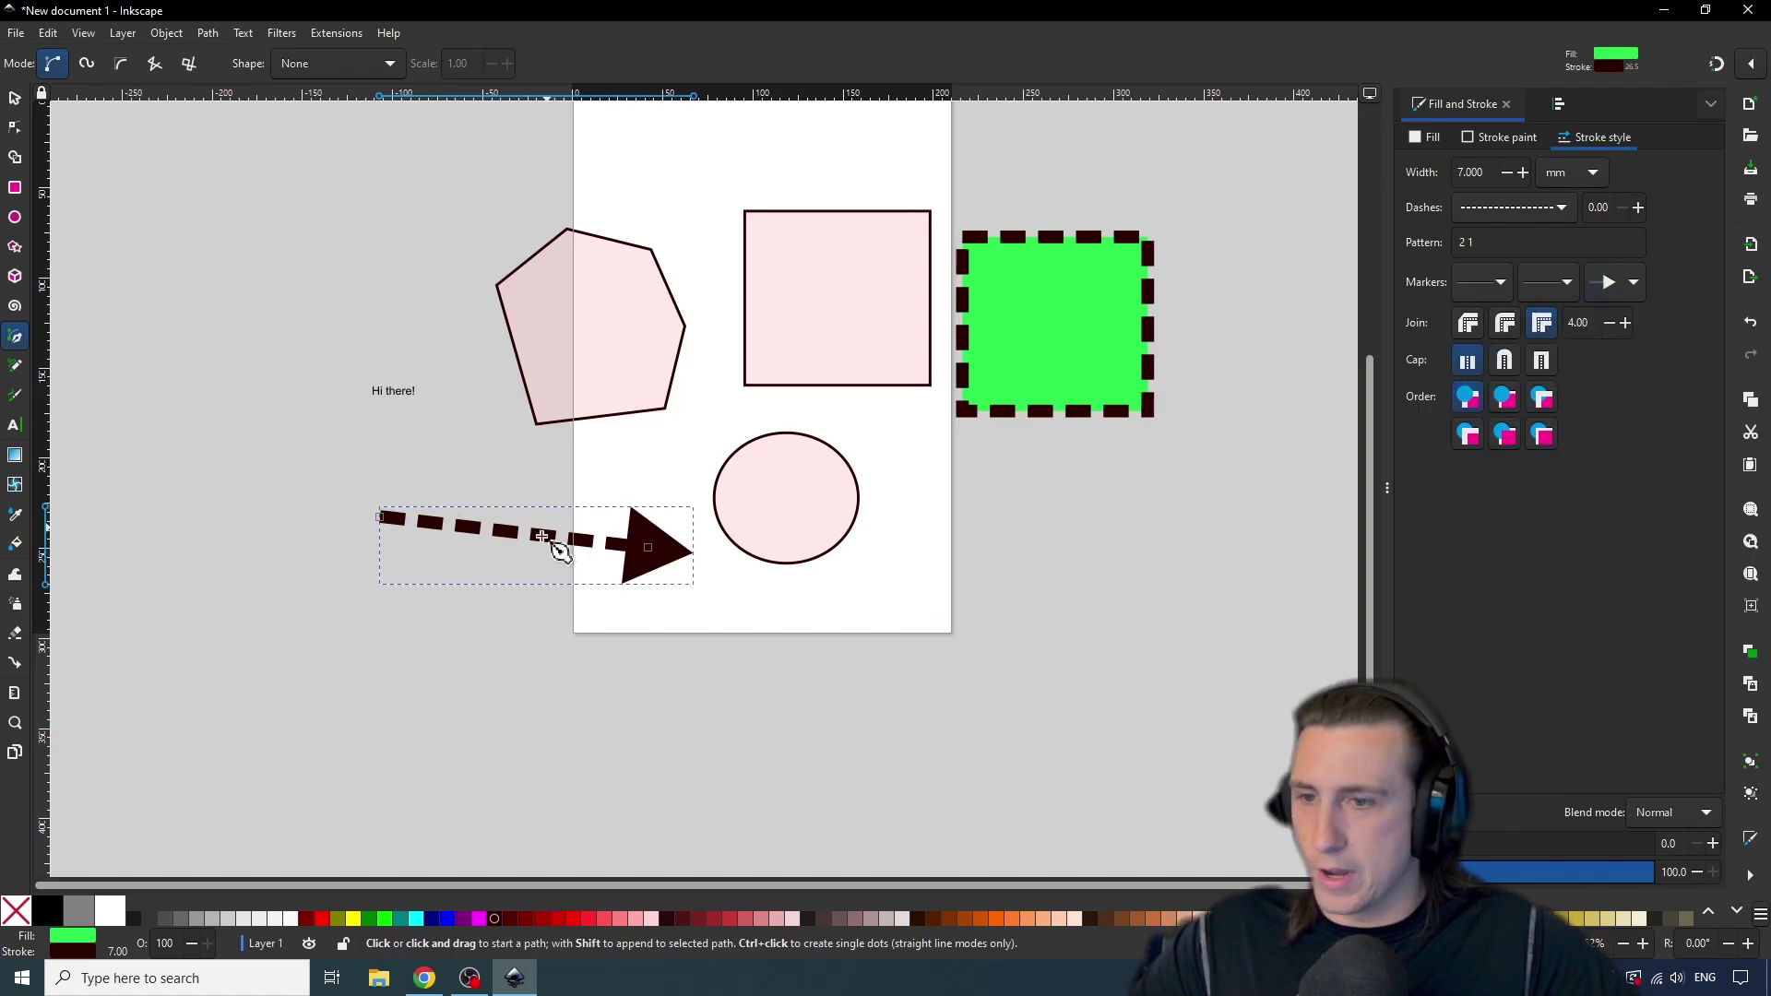
click(15, 99)
drag(544, 542, 517, 508)
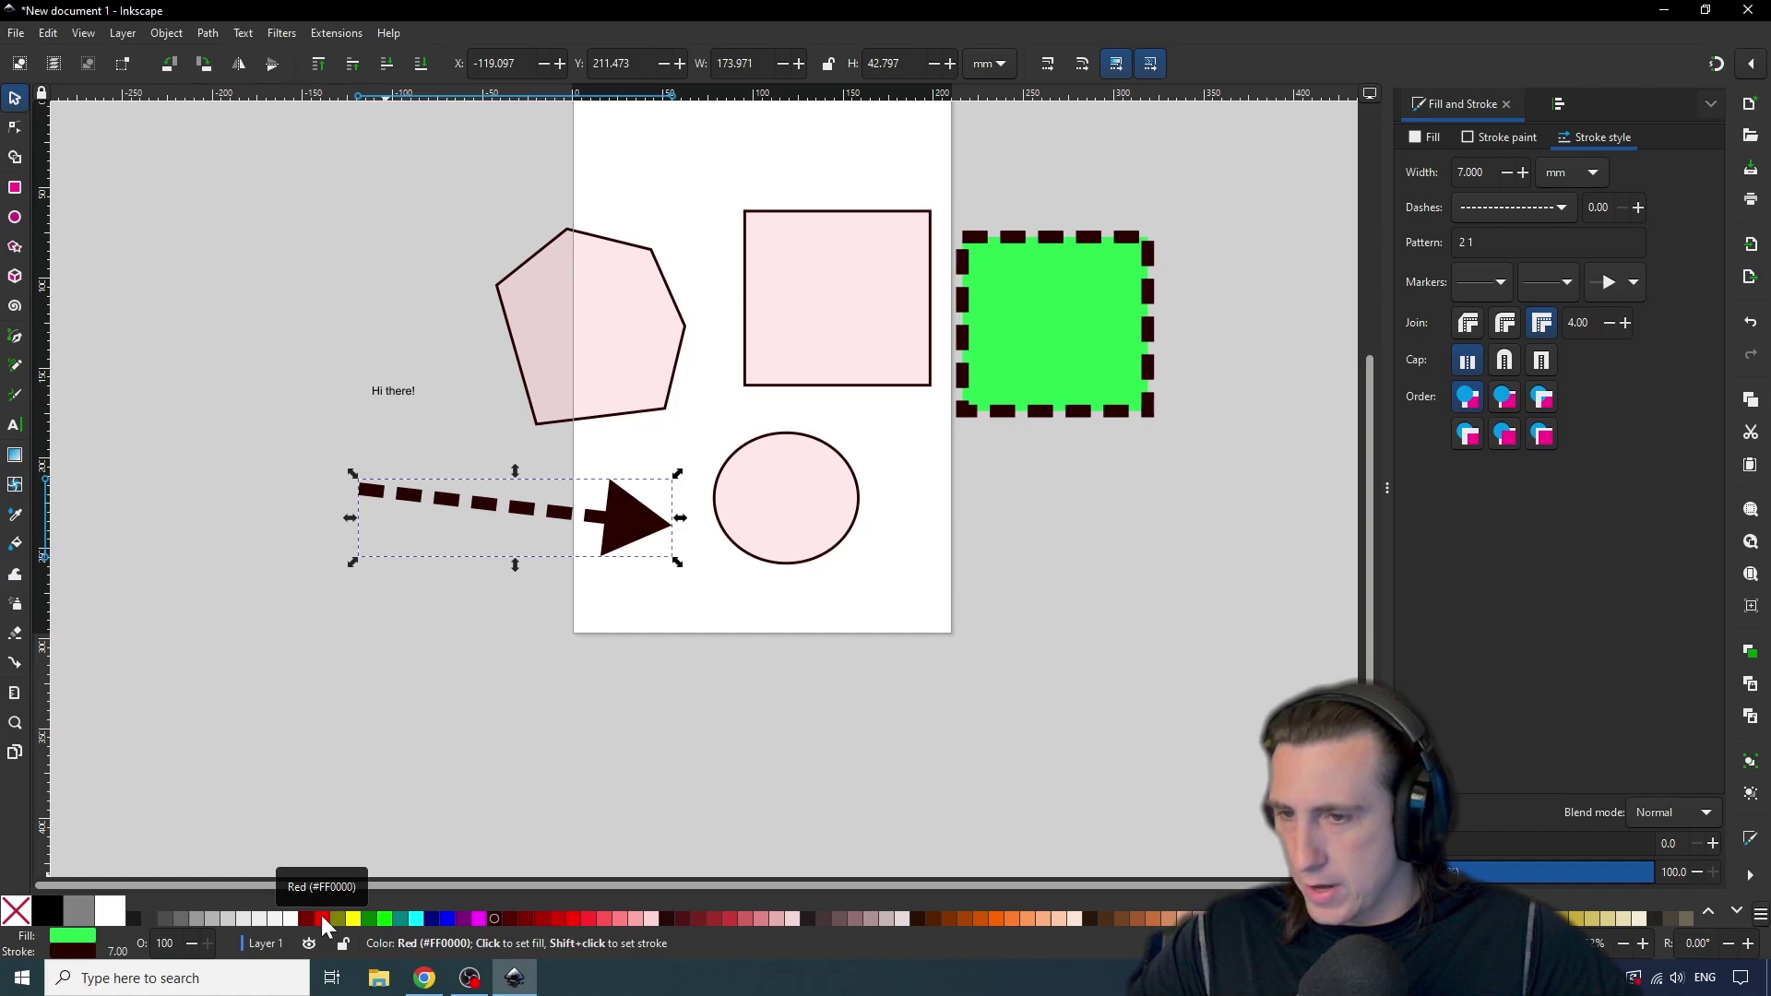
Colour the dashed arrow green from the palette, fill the square salmon-red, and nudge it left.
click(323, 920)
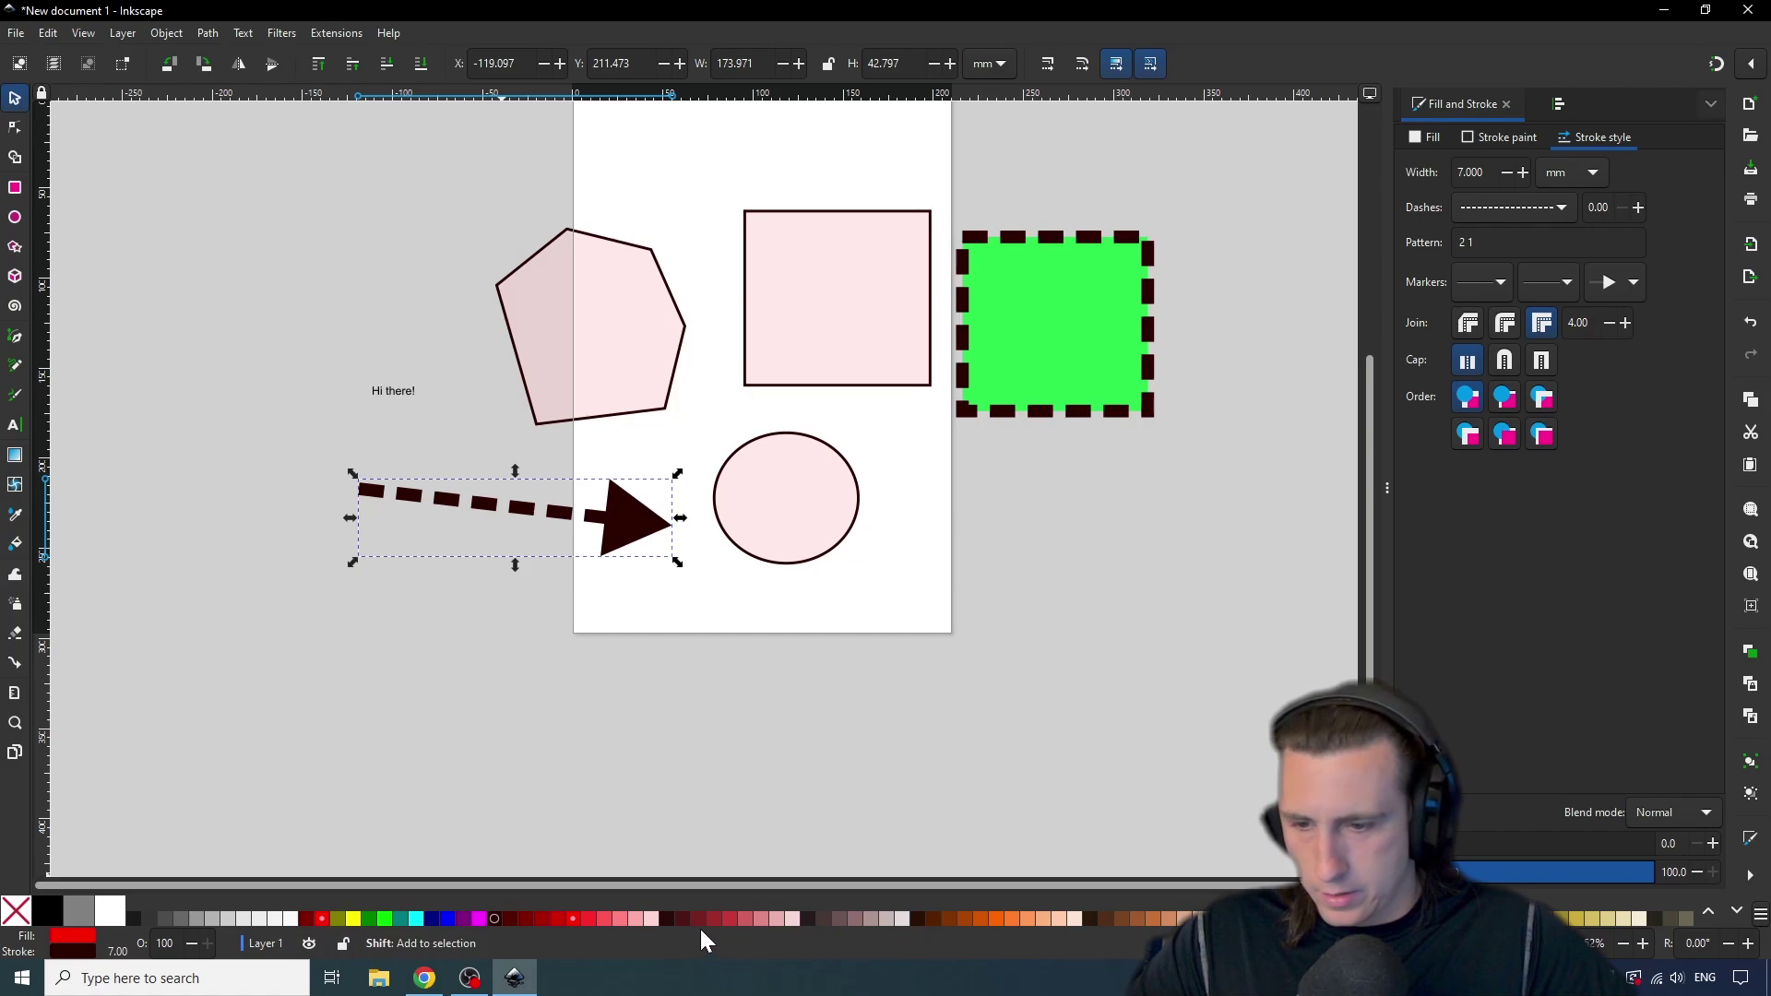
click(369, 917)
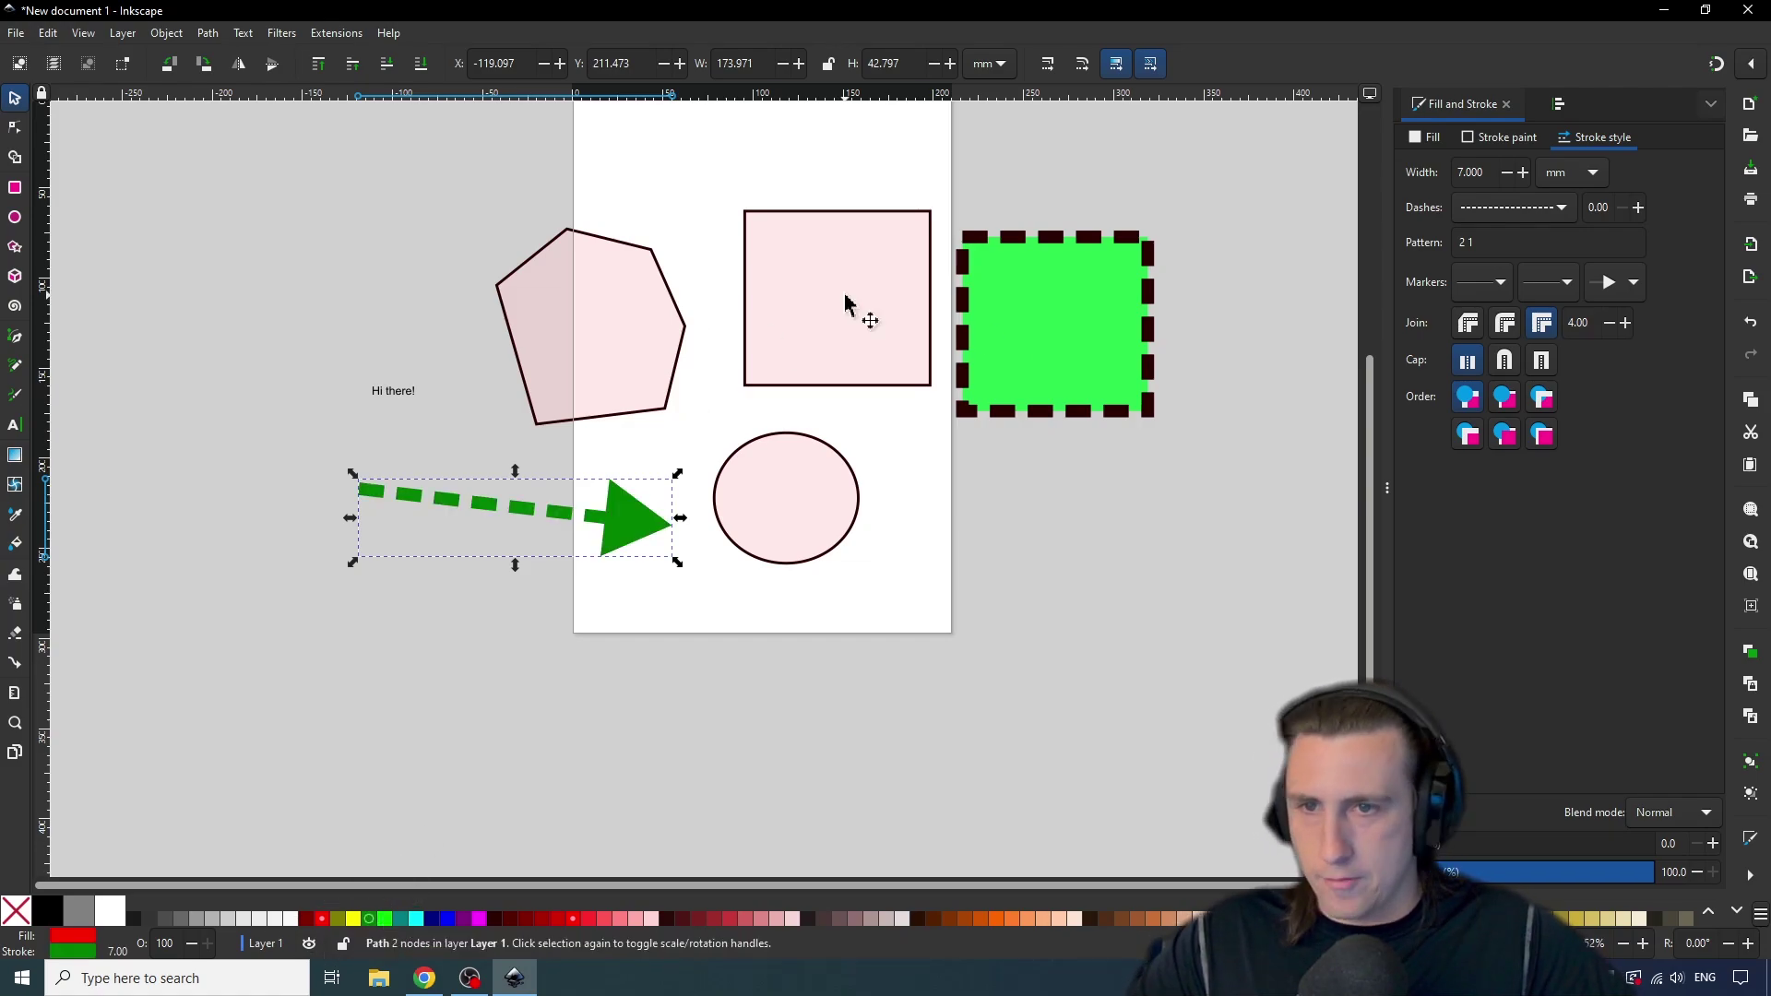
click(826, 323)
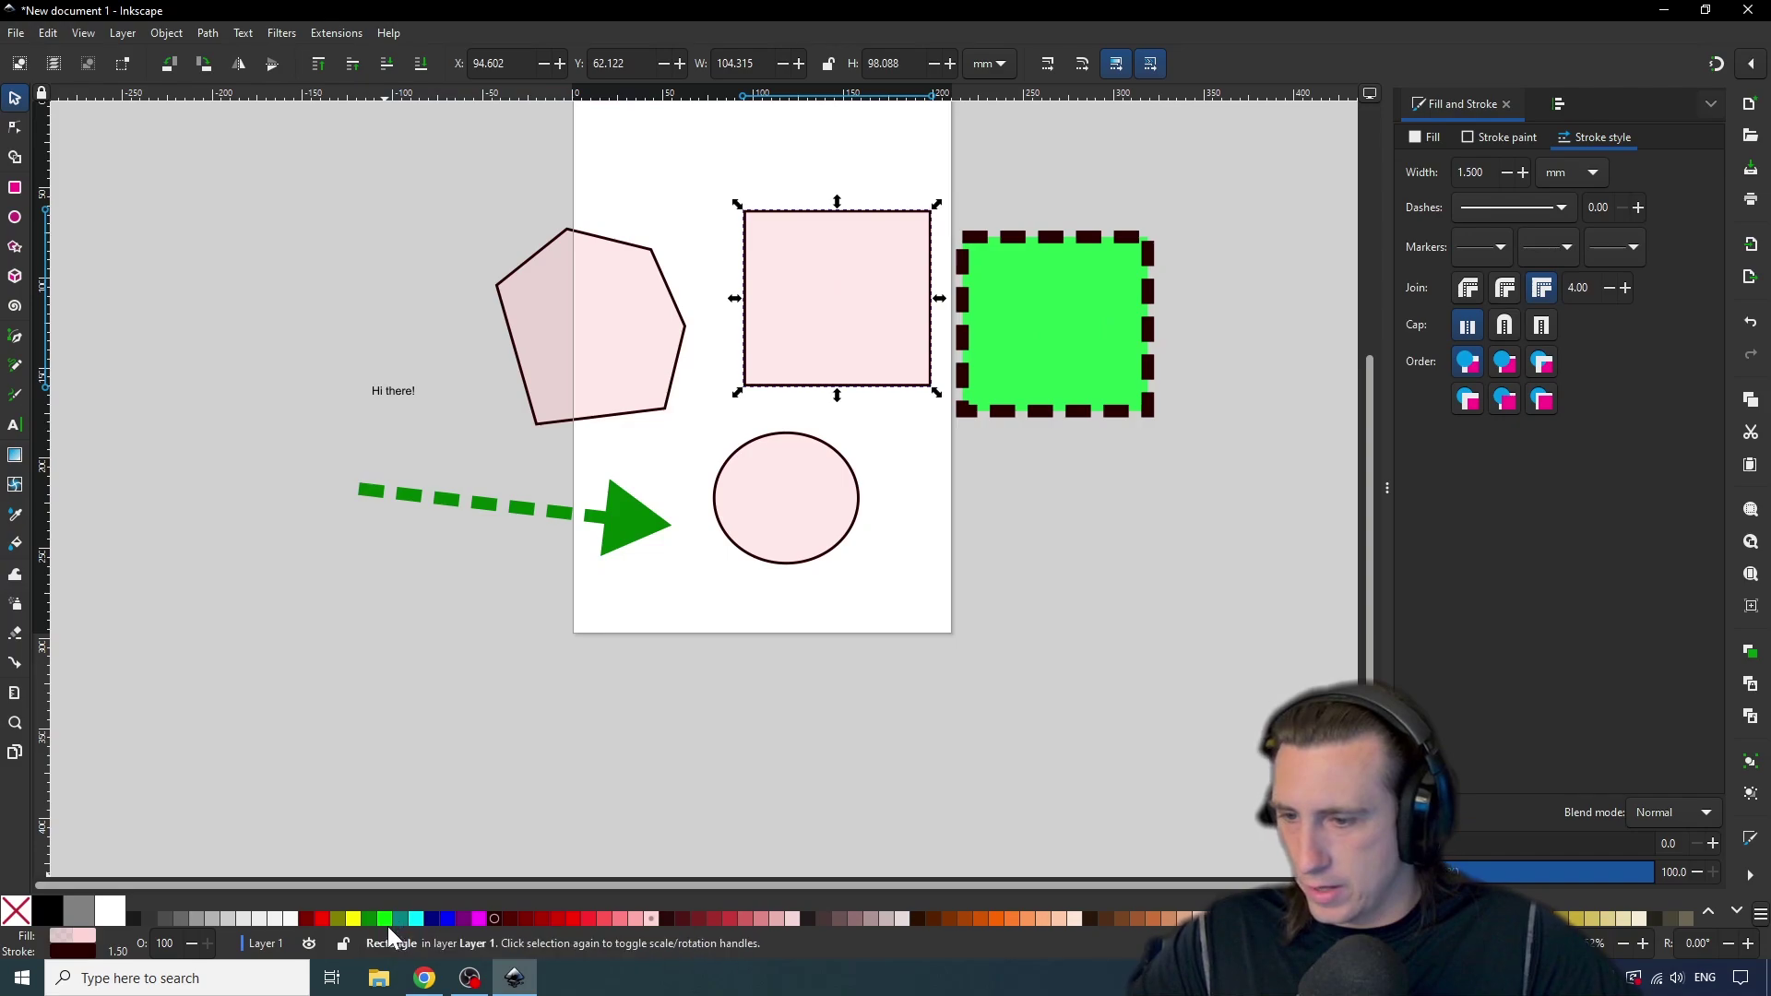
click(573, 917)
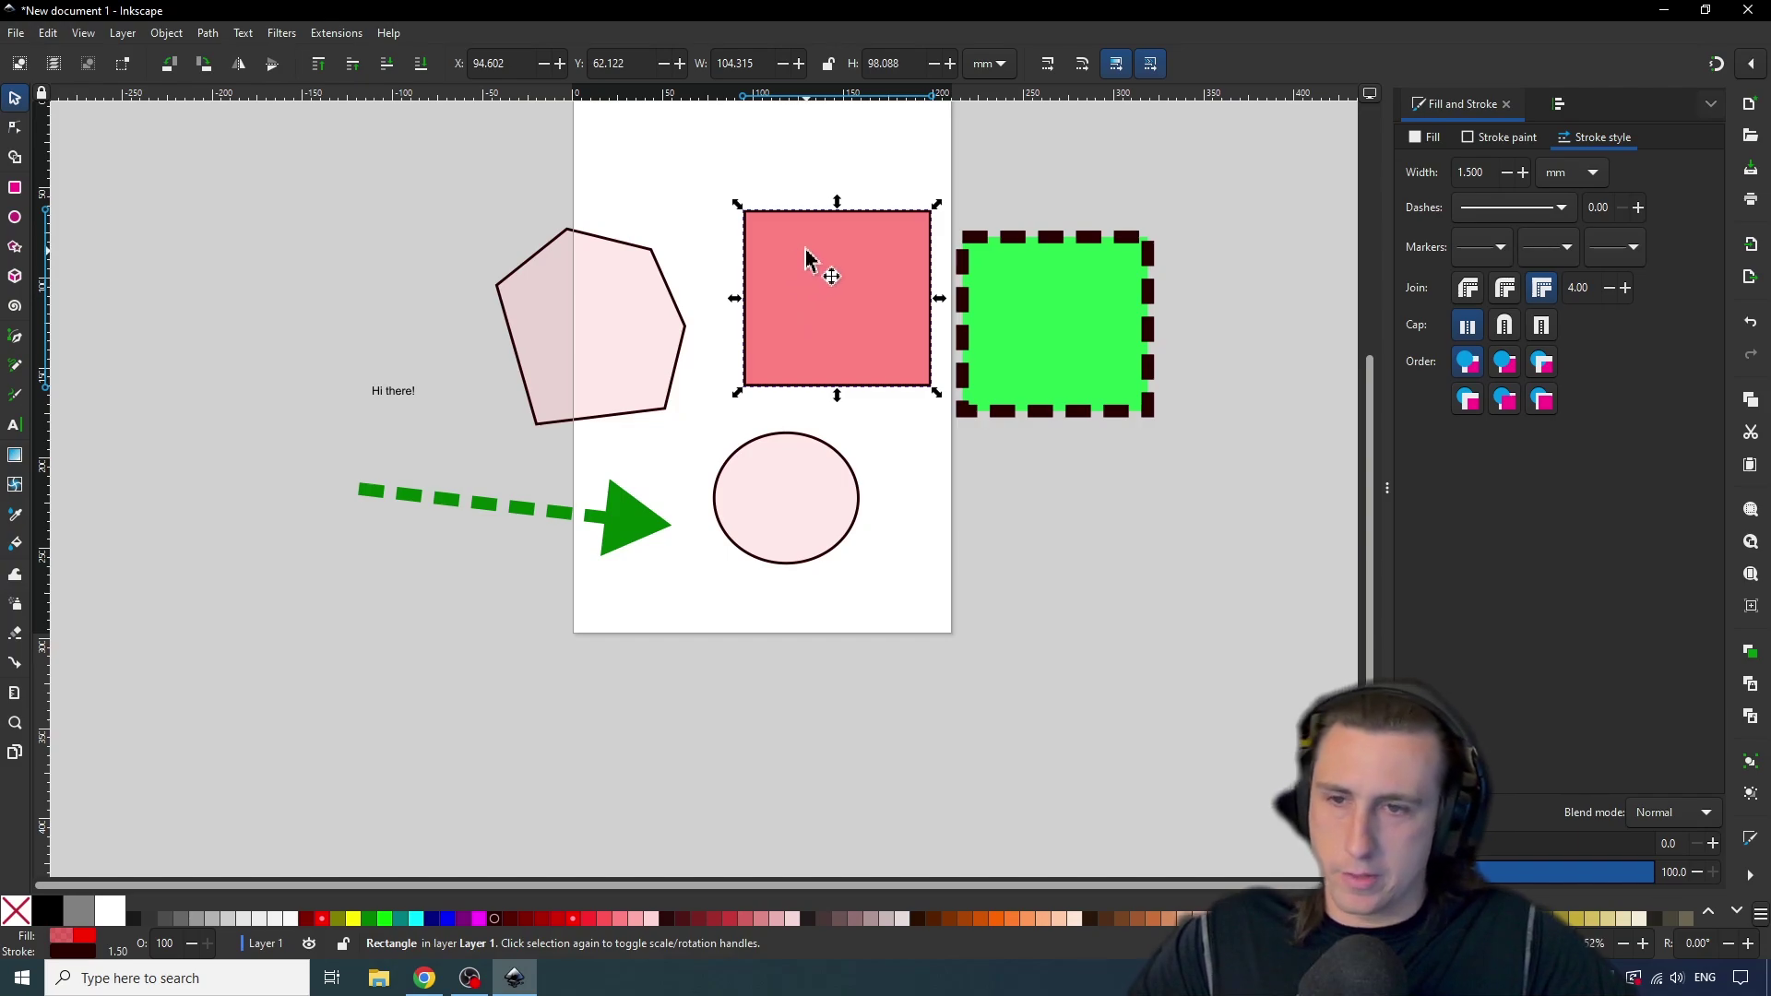
mouse_move(818, 317)
mouse_down()
mouse_move(762, 338)
mouse_move(788, 301)
mouse_up()
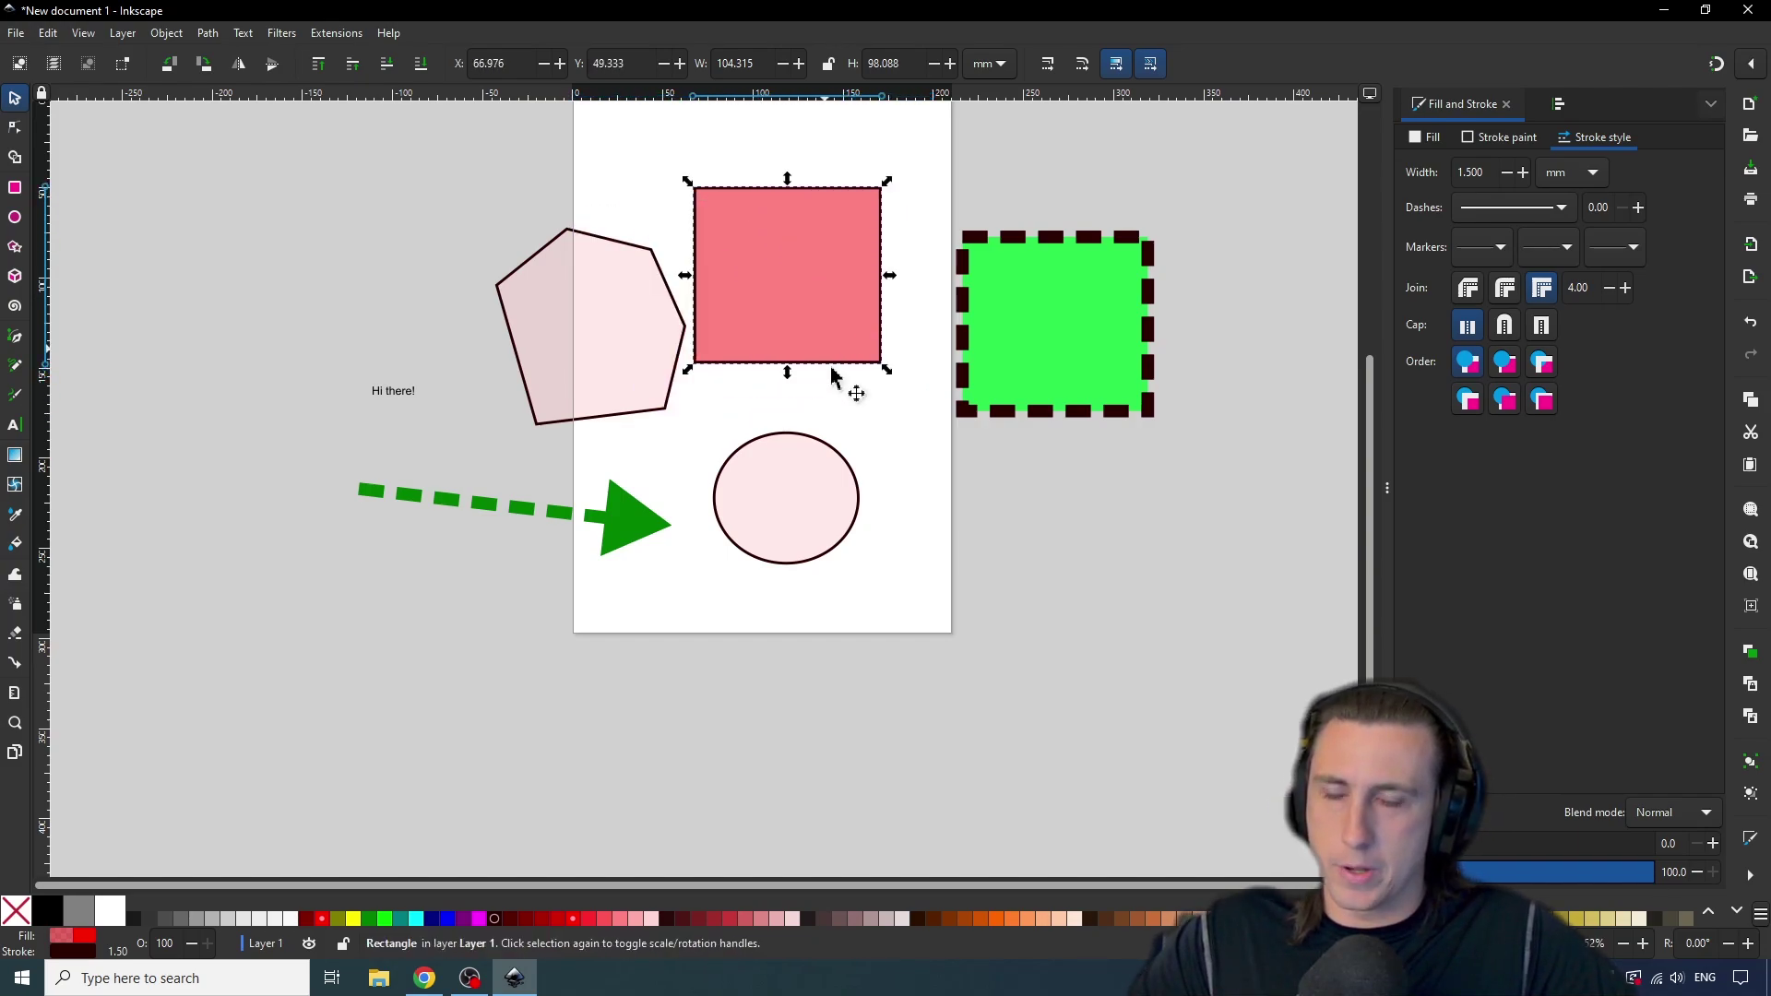
Drag the pentagon up and left off the page, clear the selection, and pan the view.
click(1032, 489)
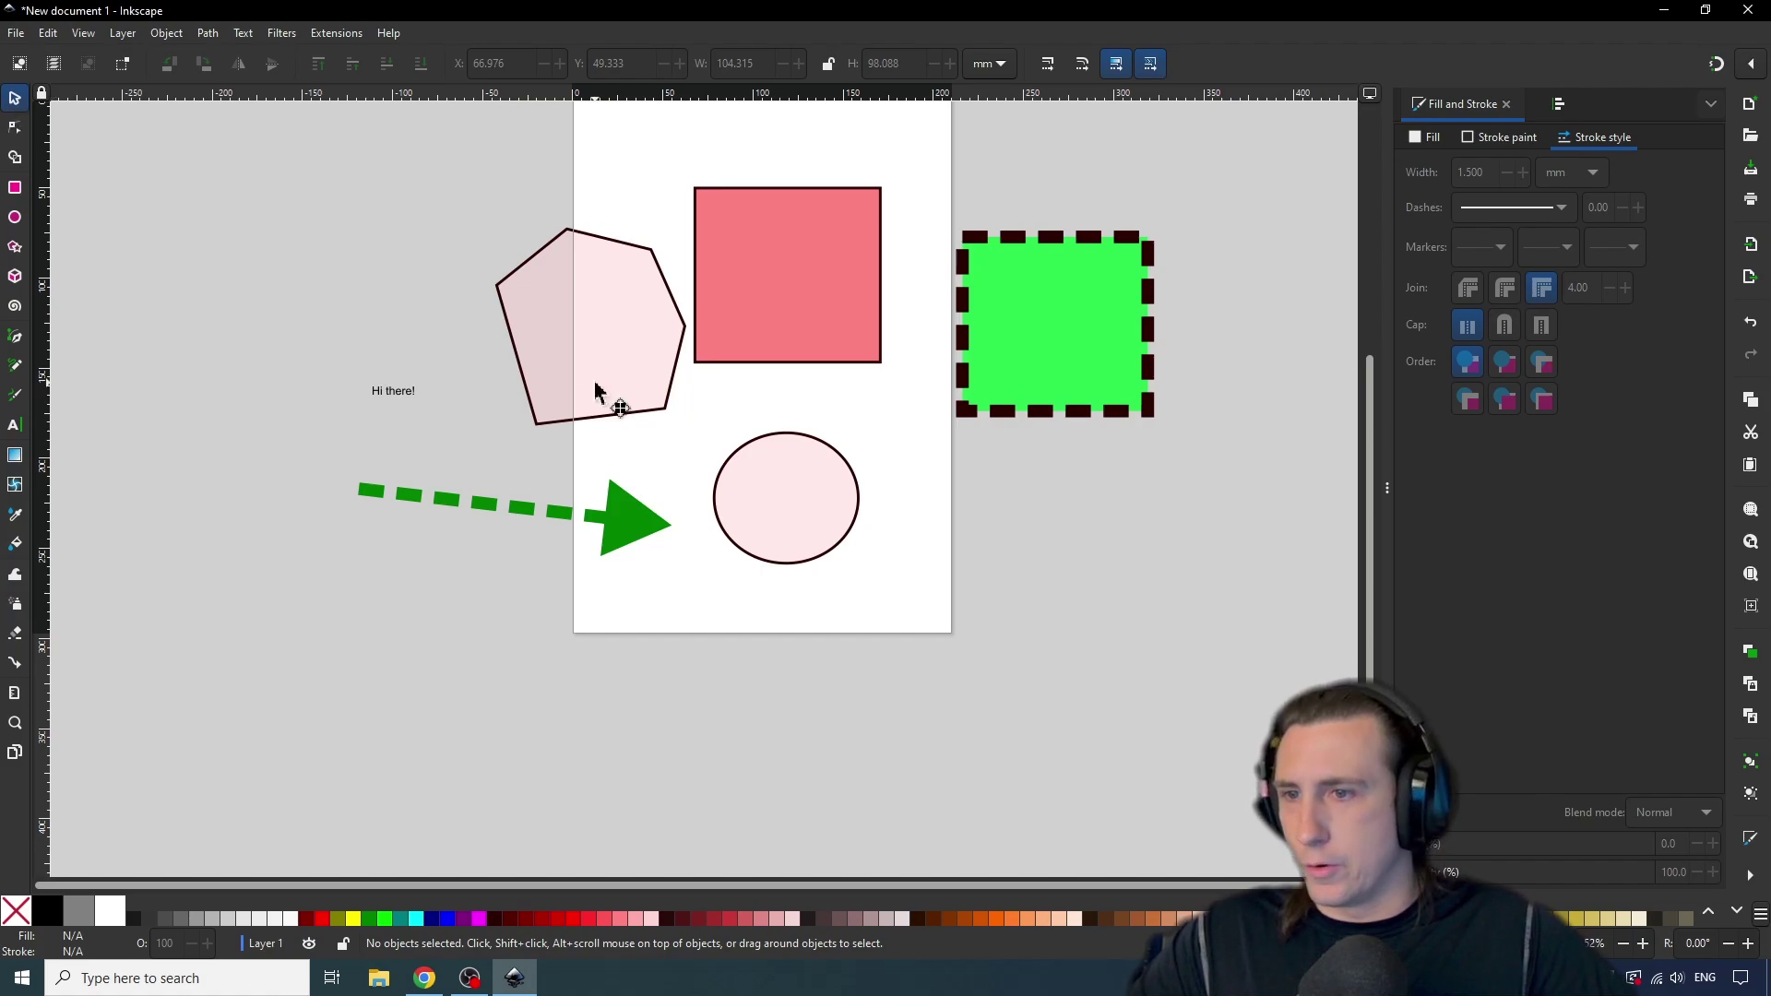
drag(609, 344, 485, 255)
key(Escape)
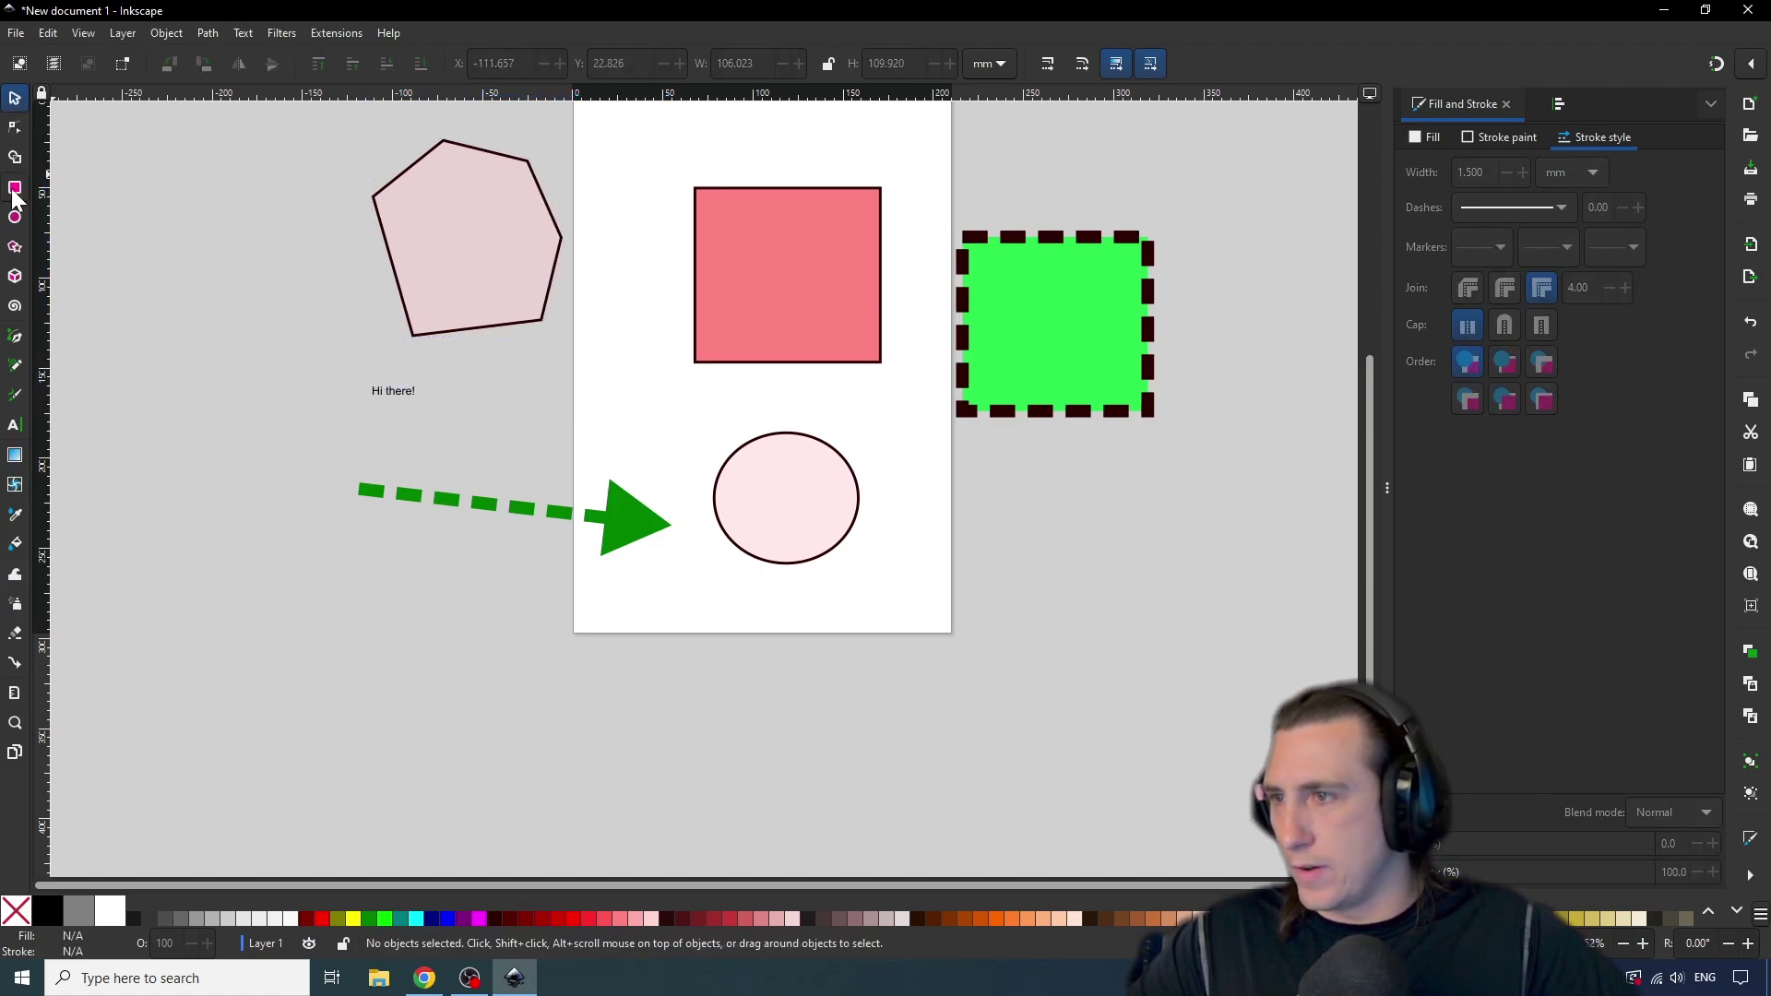
click(1751, 878)
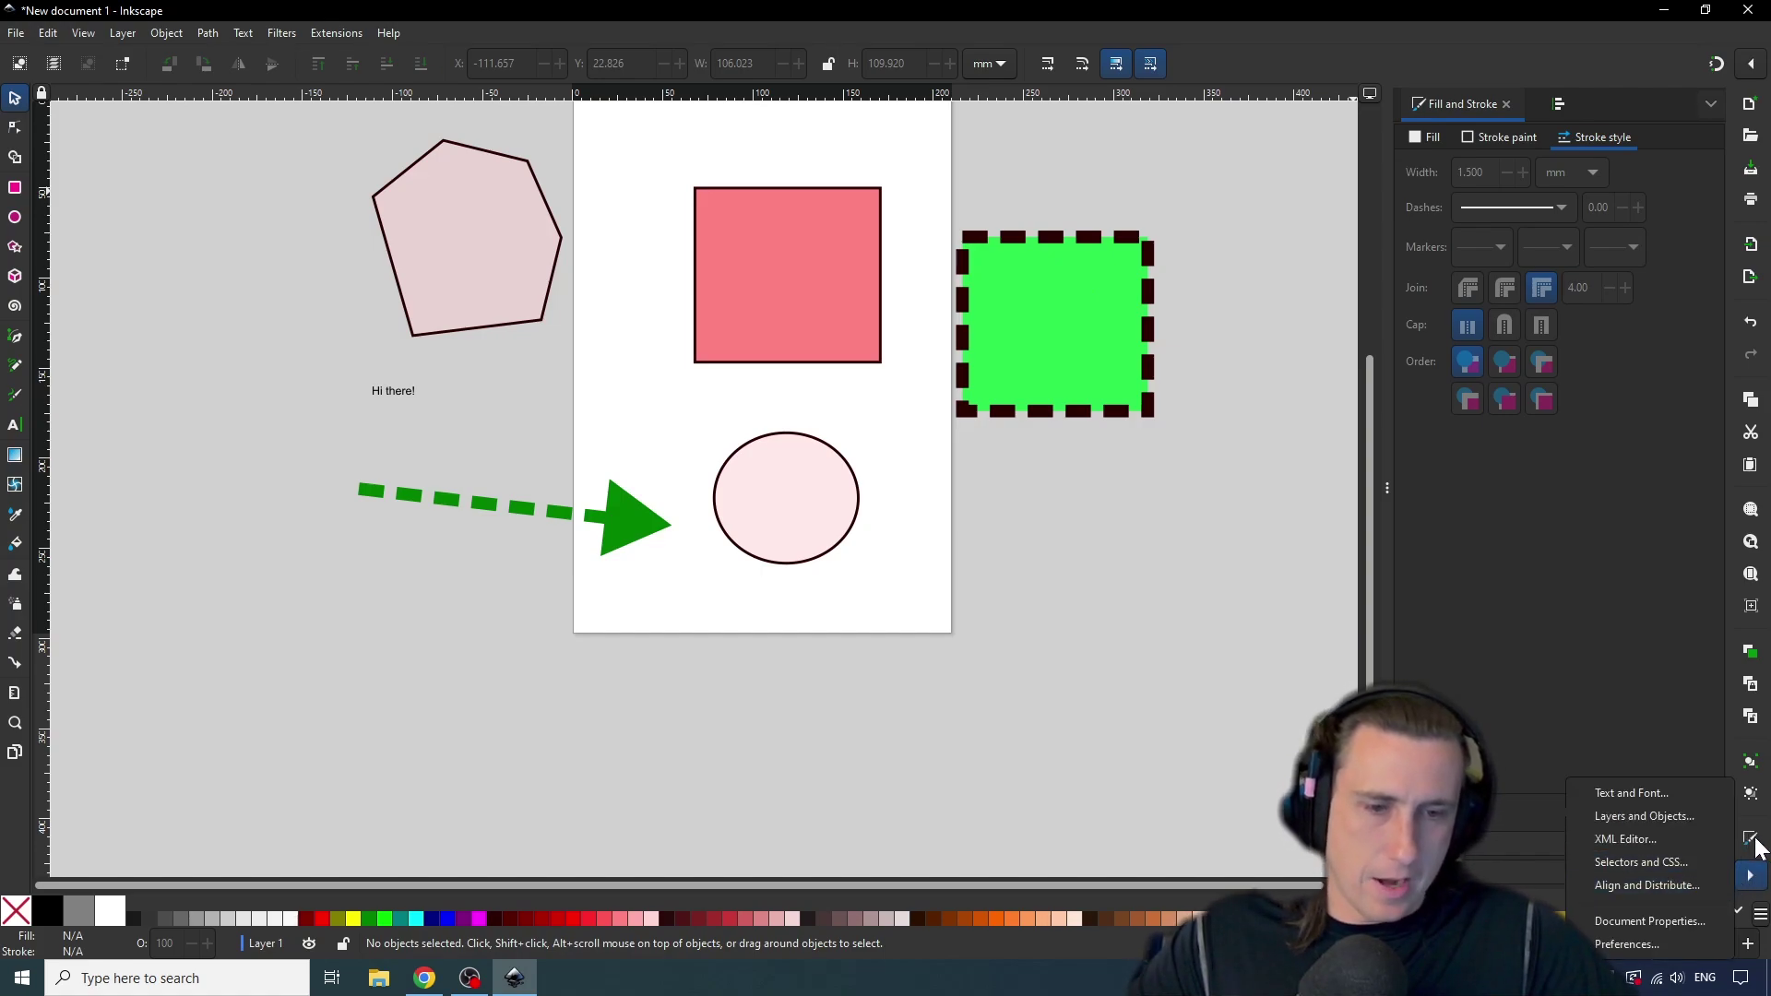
click(1752, 849)
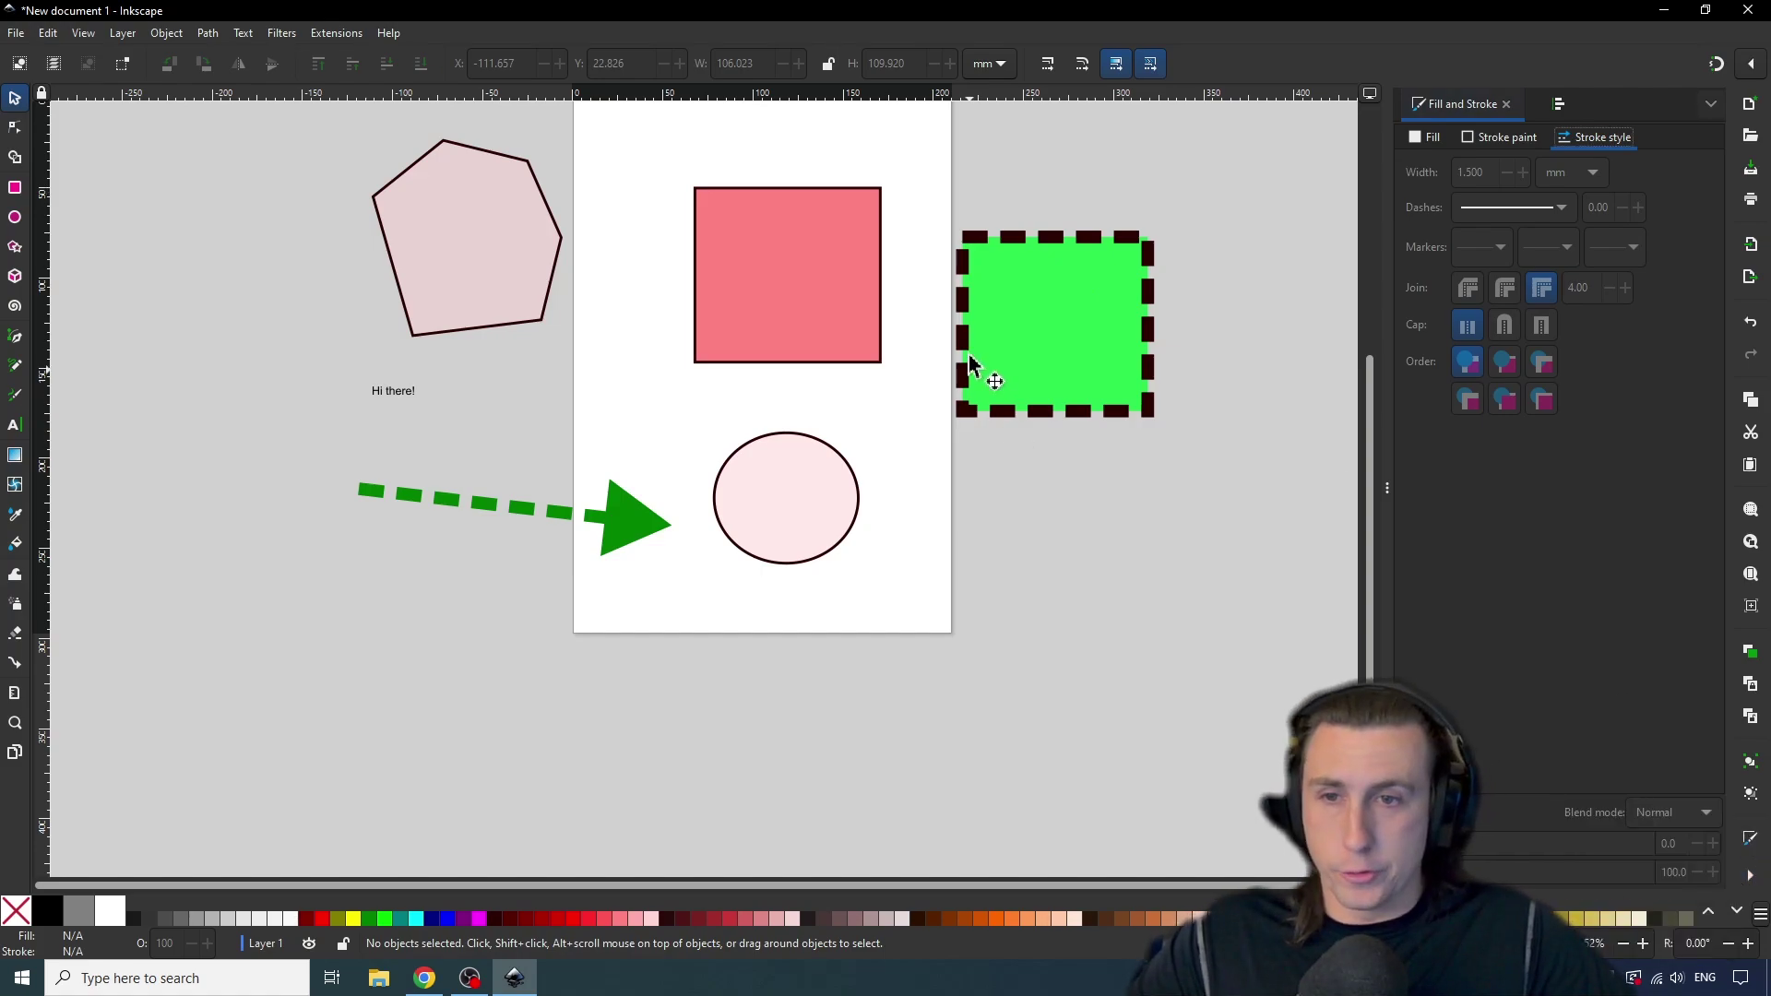
drag(1264, 244, 1248, 276)
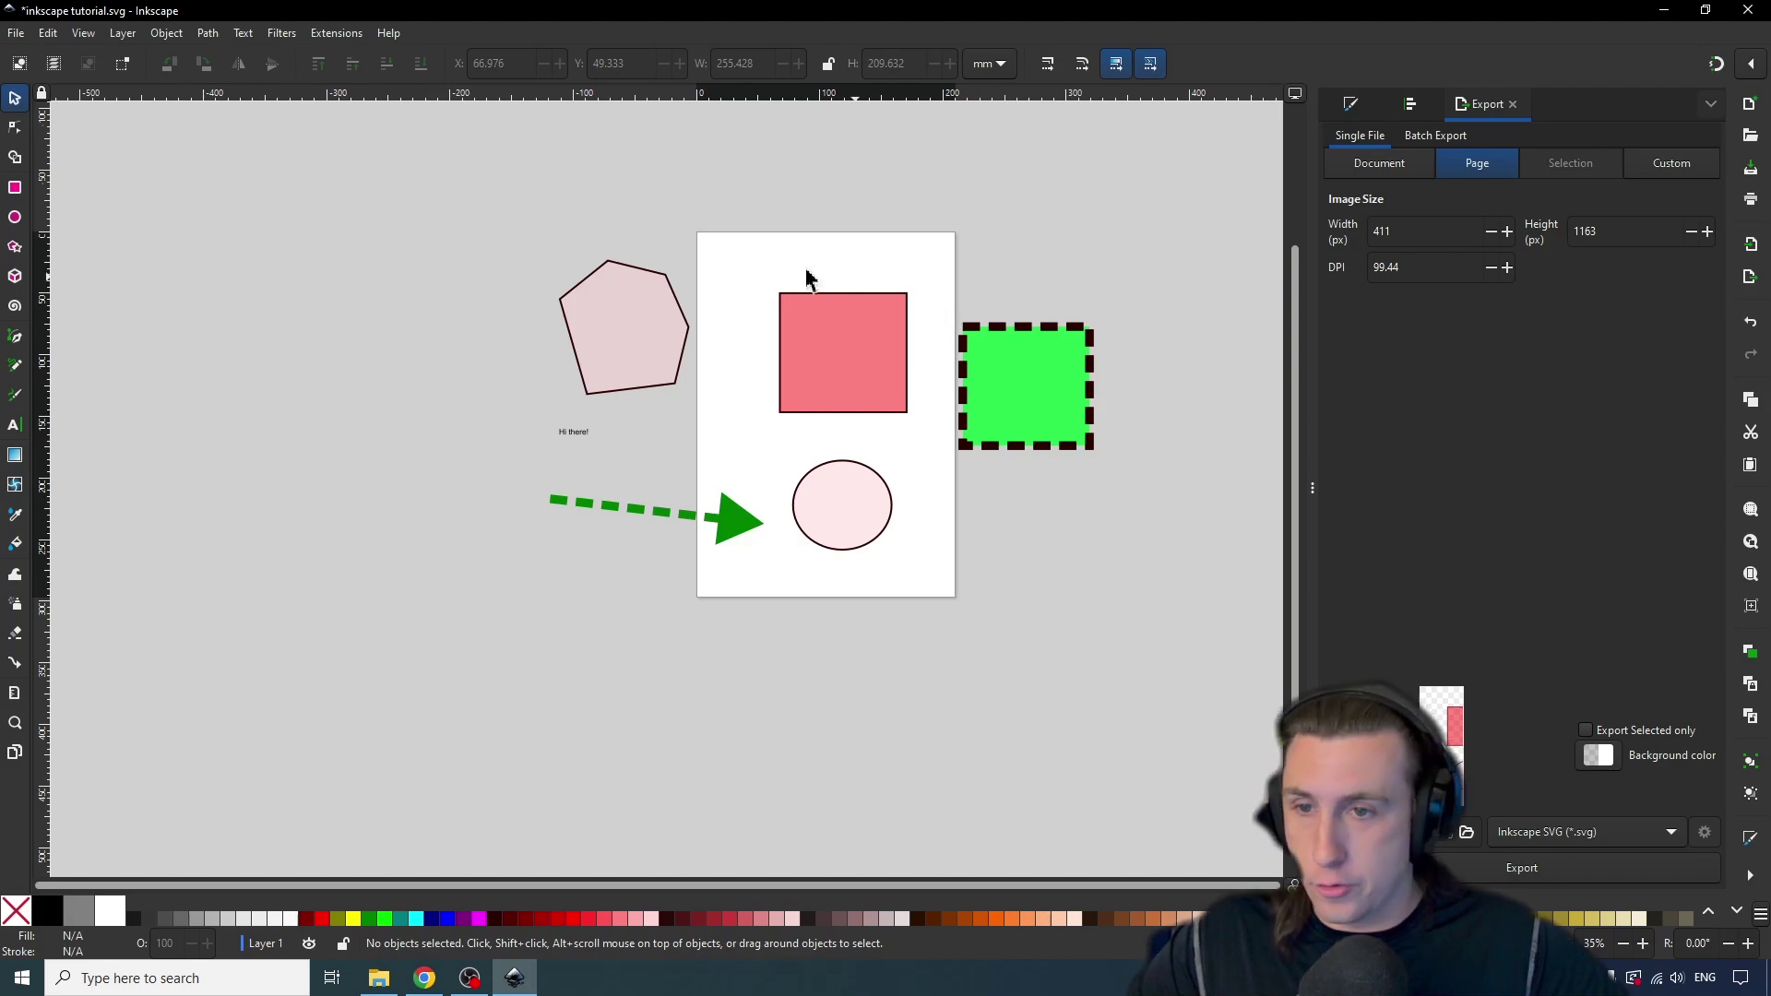
click(15, 33)
Save the drawing as inkscape tutorial.svg, selecting and clearing all six objects in between.
click(88, 172)
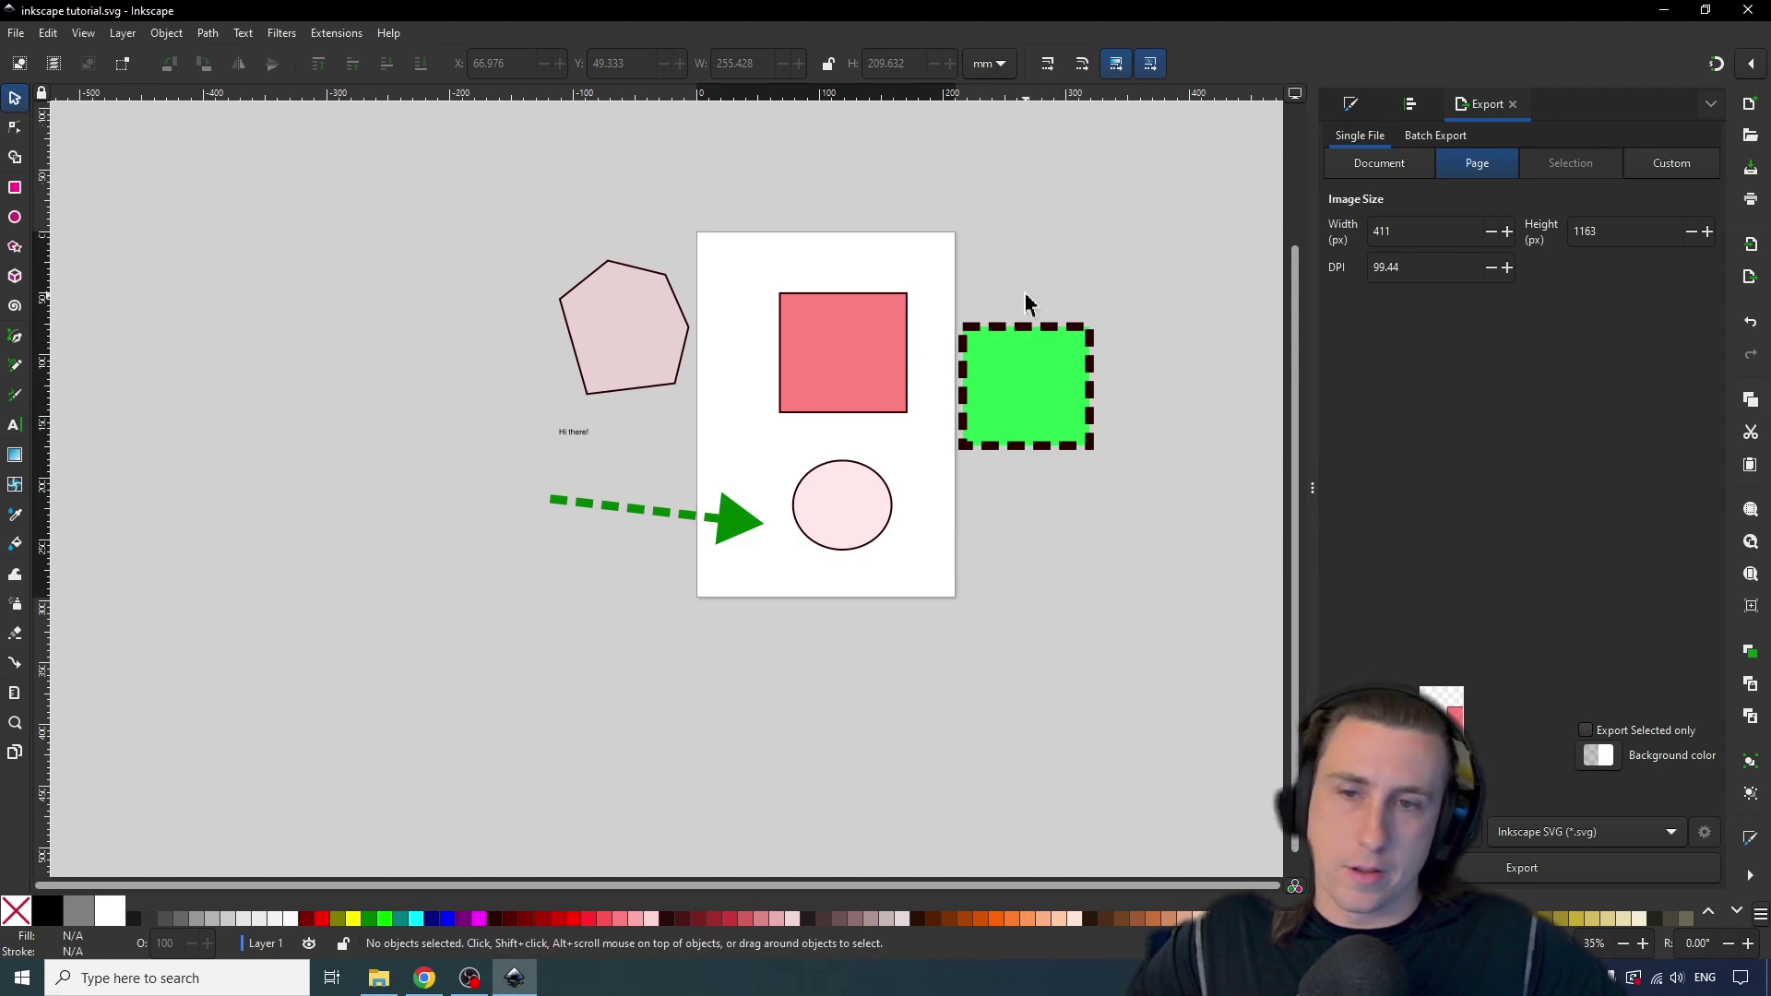
drag(1027, 303, 953, 307)
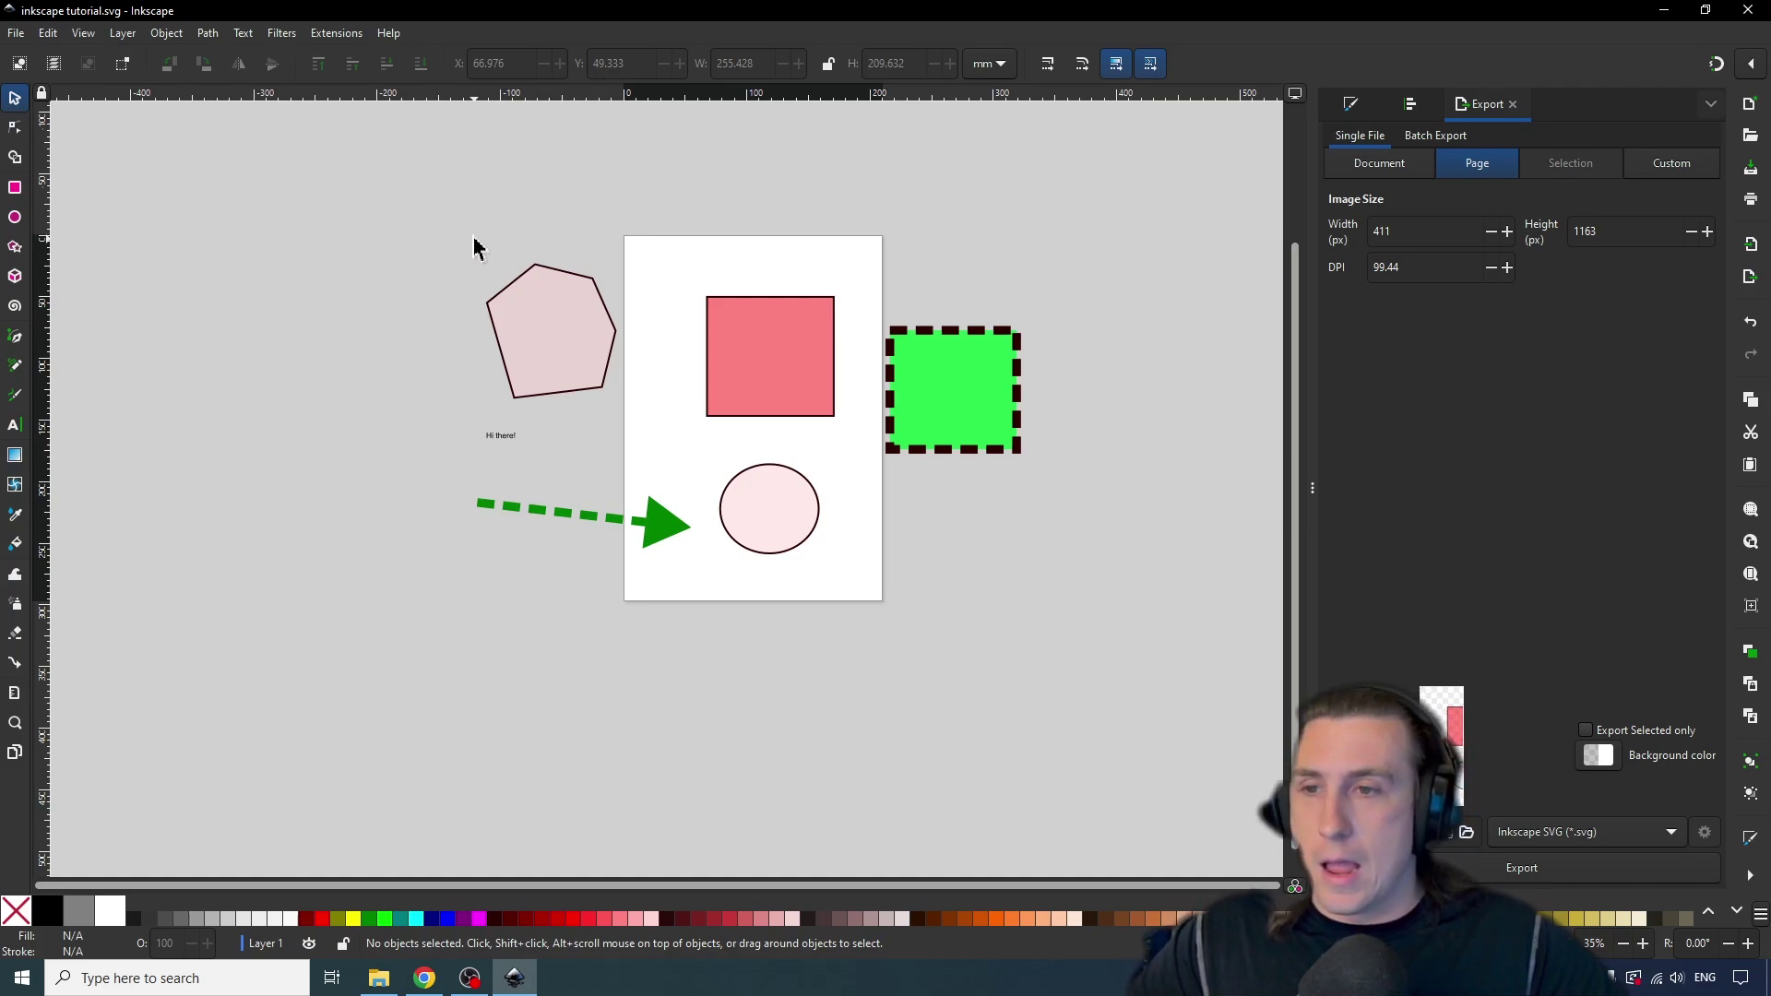
drag(356, 174, 1206, 679)
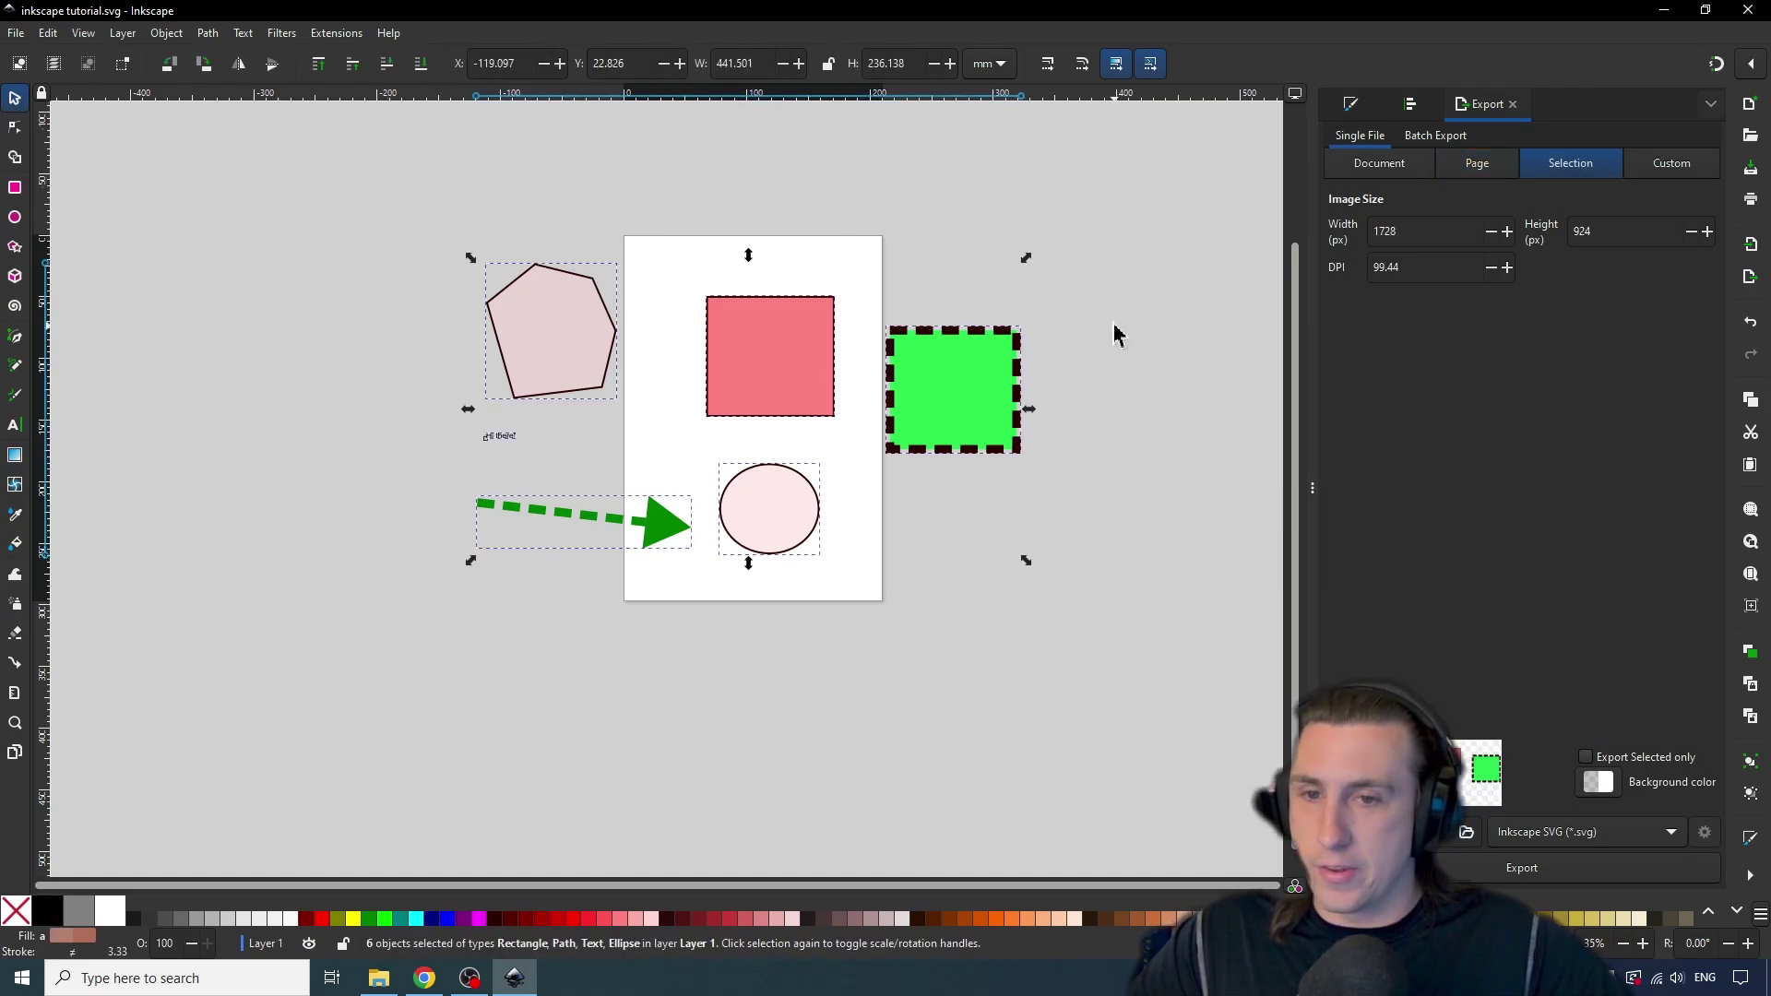
click(1116, 334)
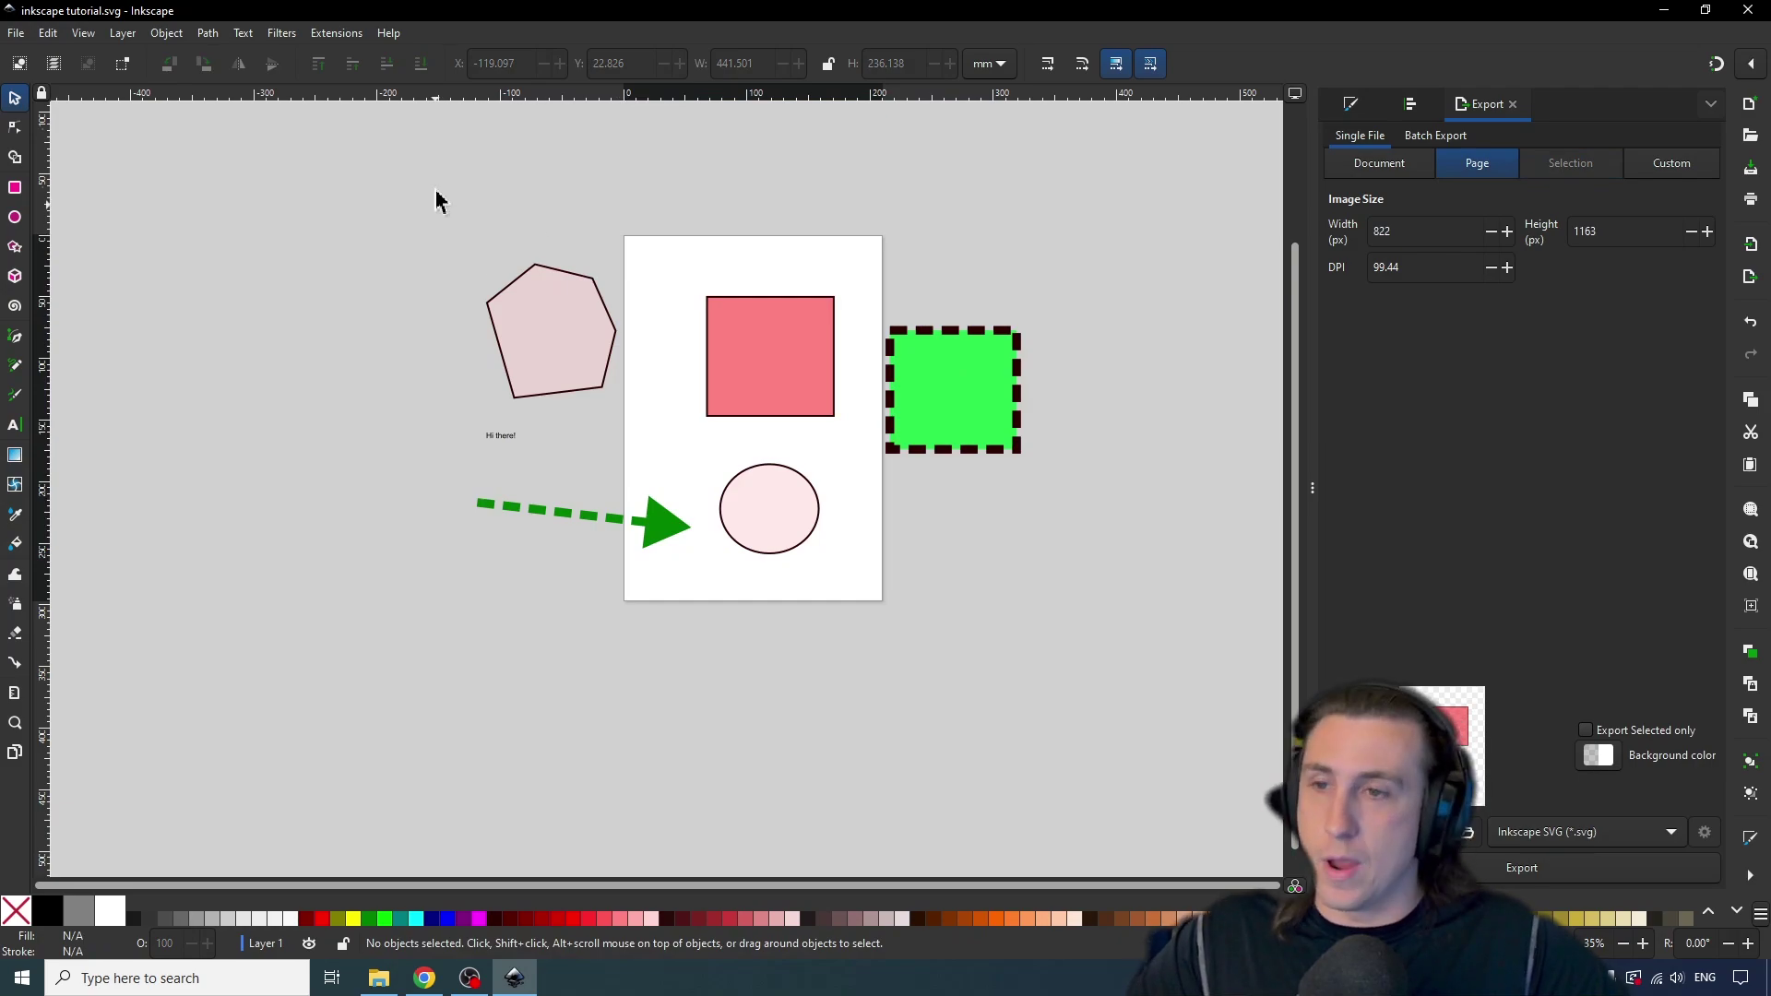
click(15, 34)
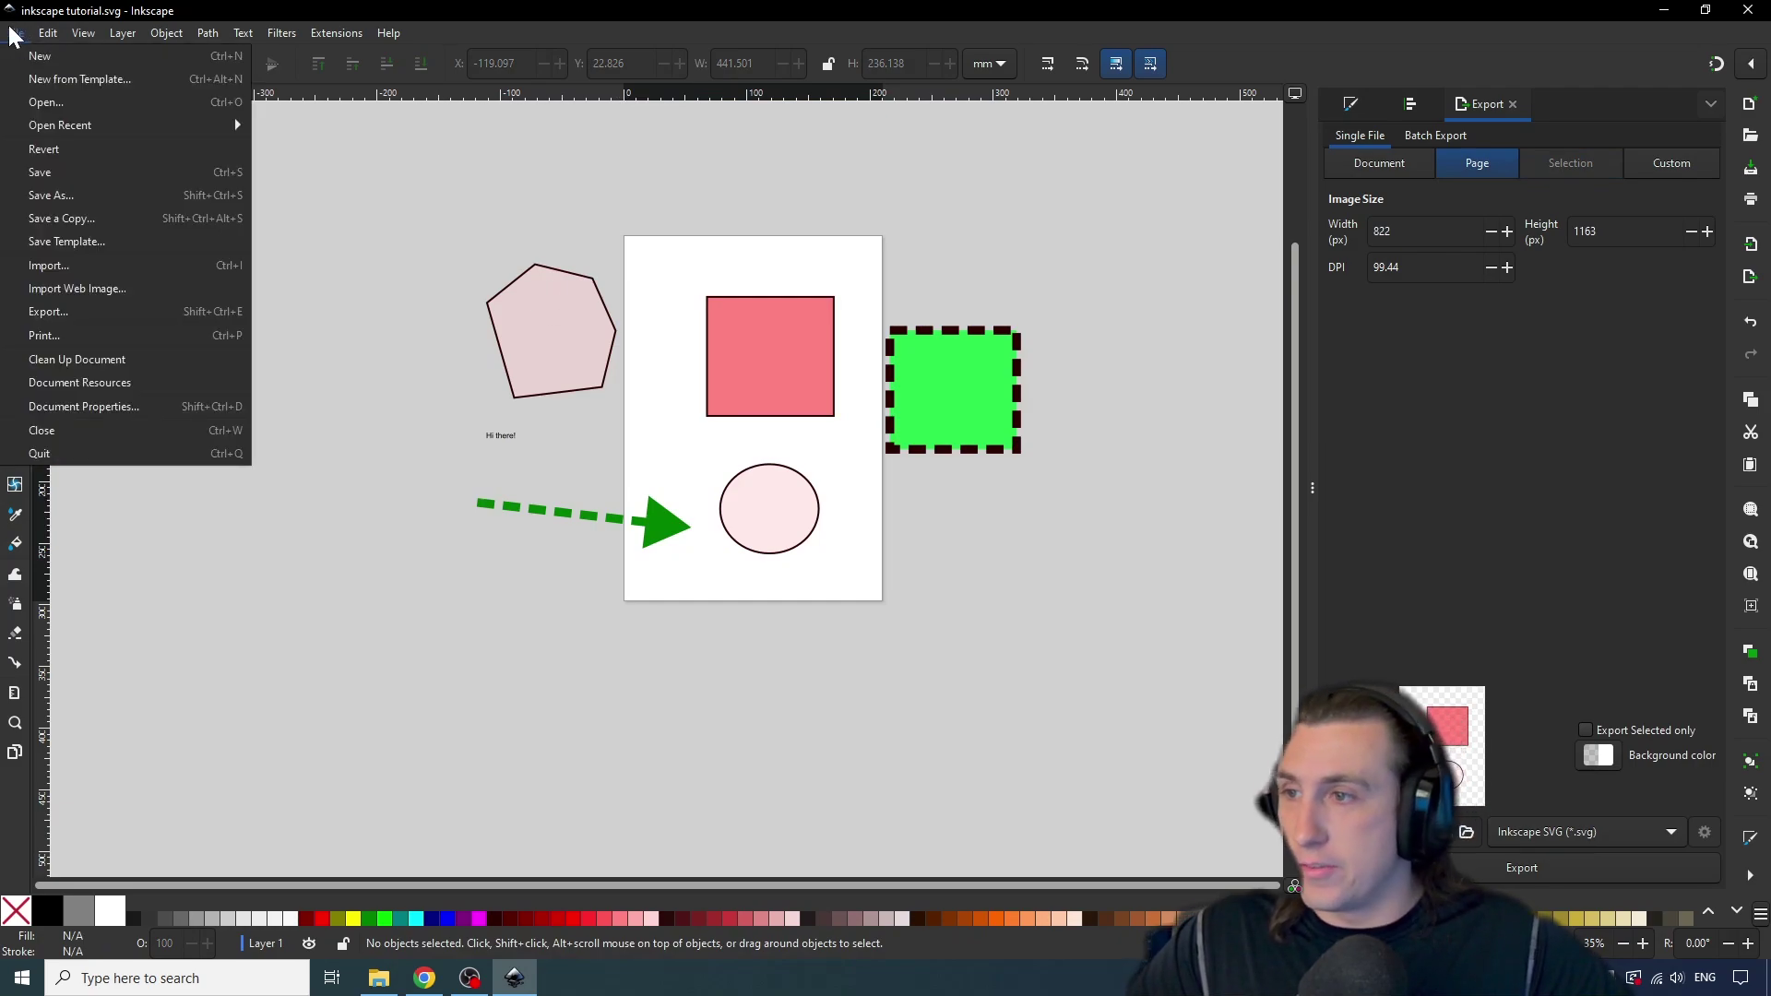
click(78, 177)
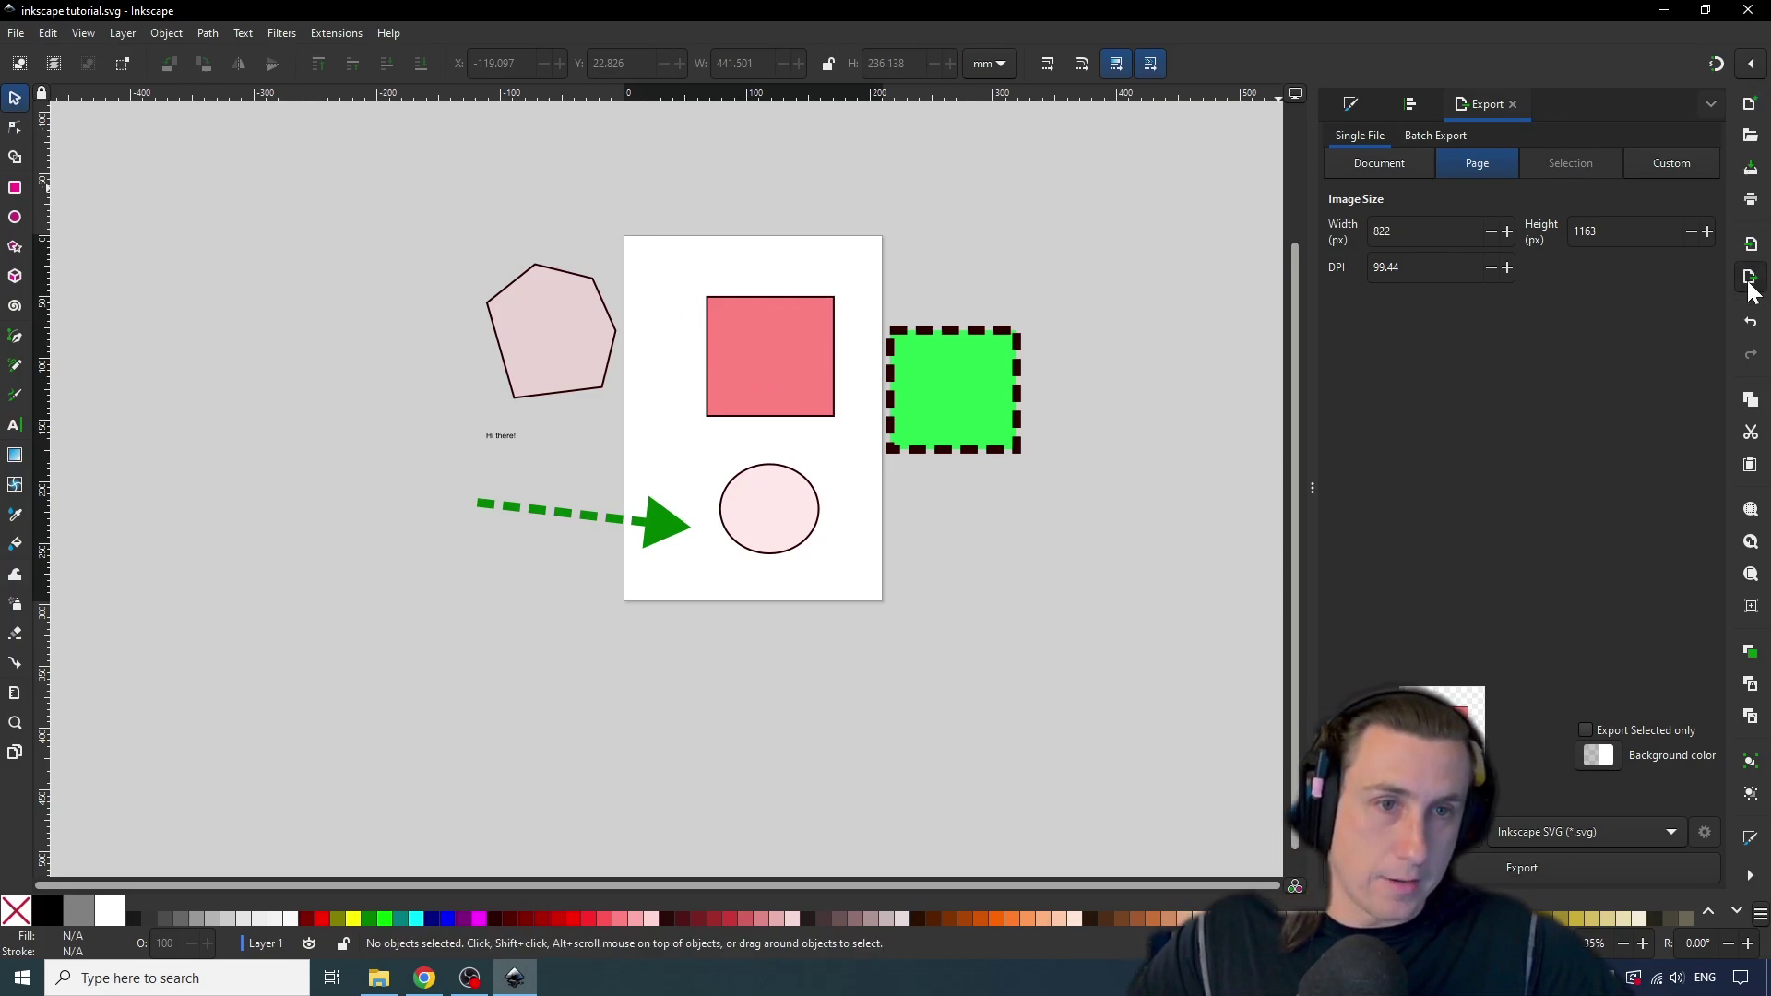
Compare Document and Page export areas, leaving Page active at 822 × 1163 px and 99.44 DPI.
click(1381, 166)
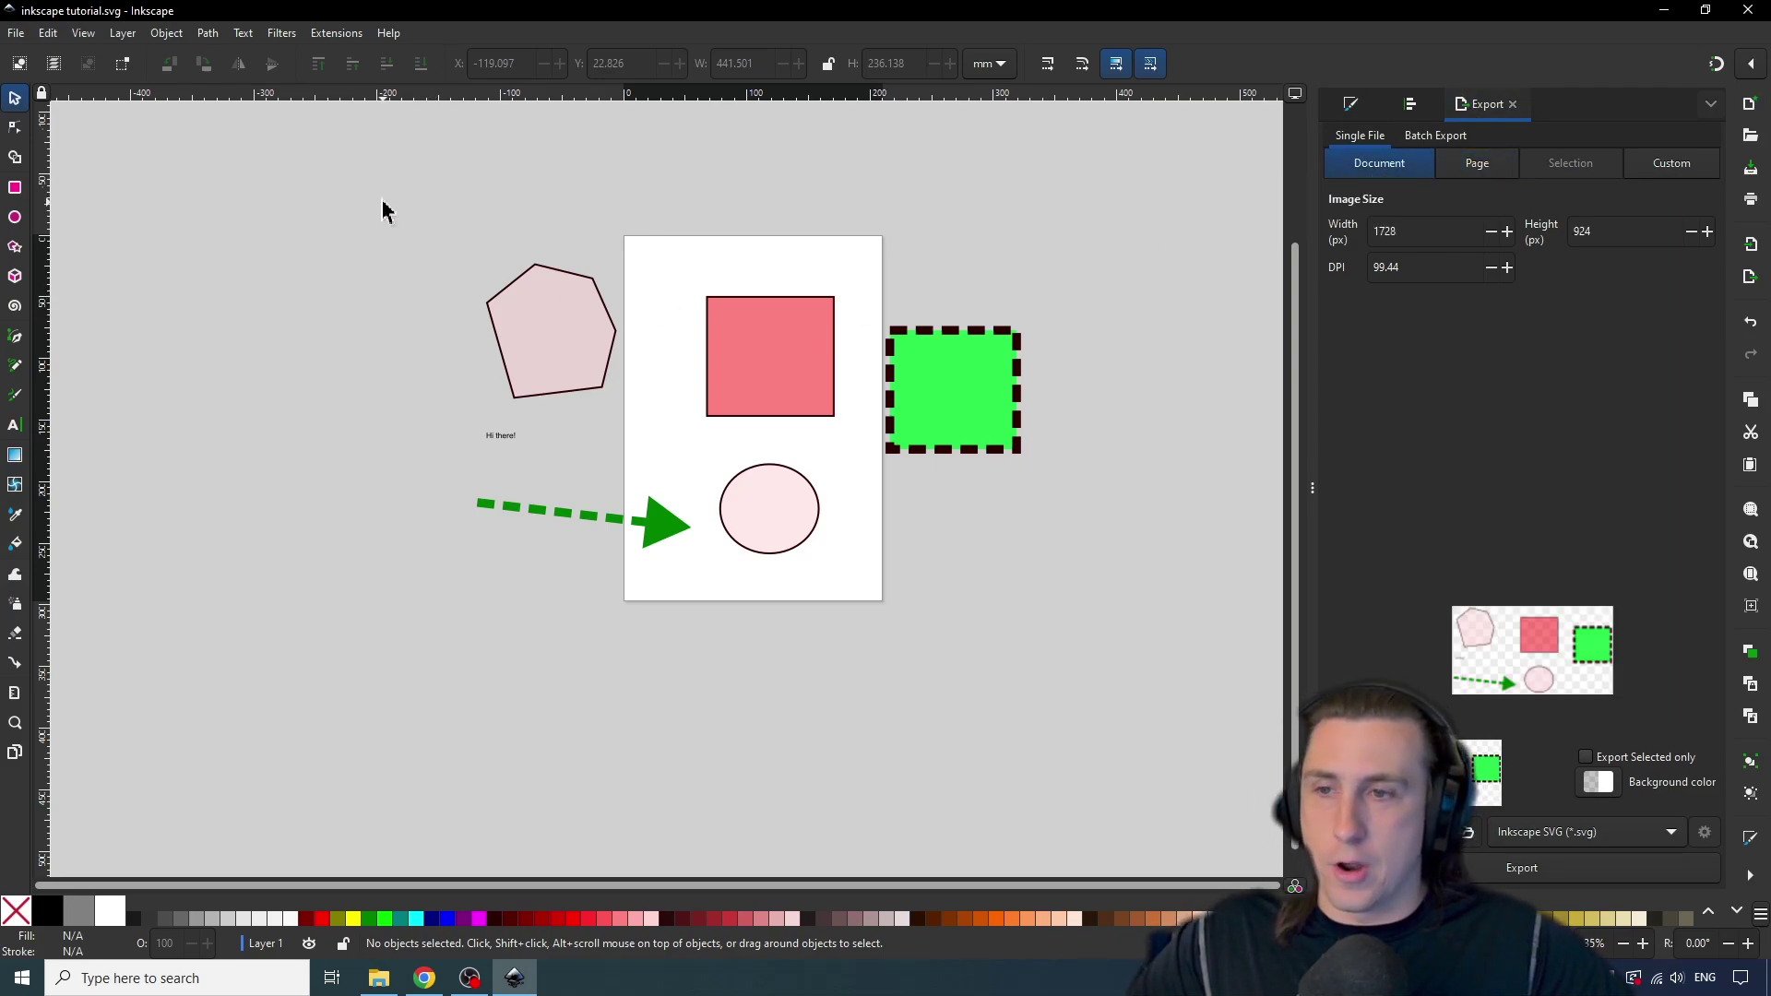
mouse_move(384, 211)
mouse_down()
mouse_move(1052, 605)
mouse_move(1110, 678)
mouse_up()
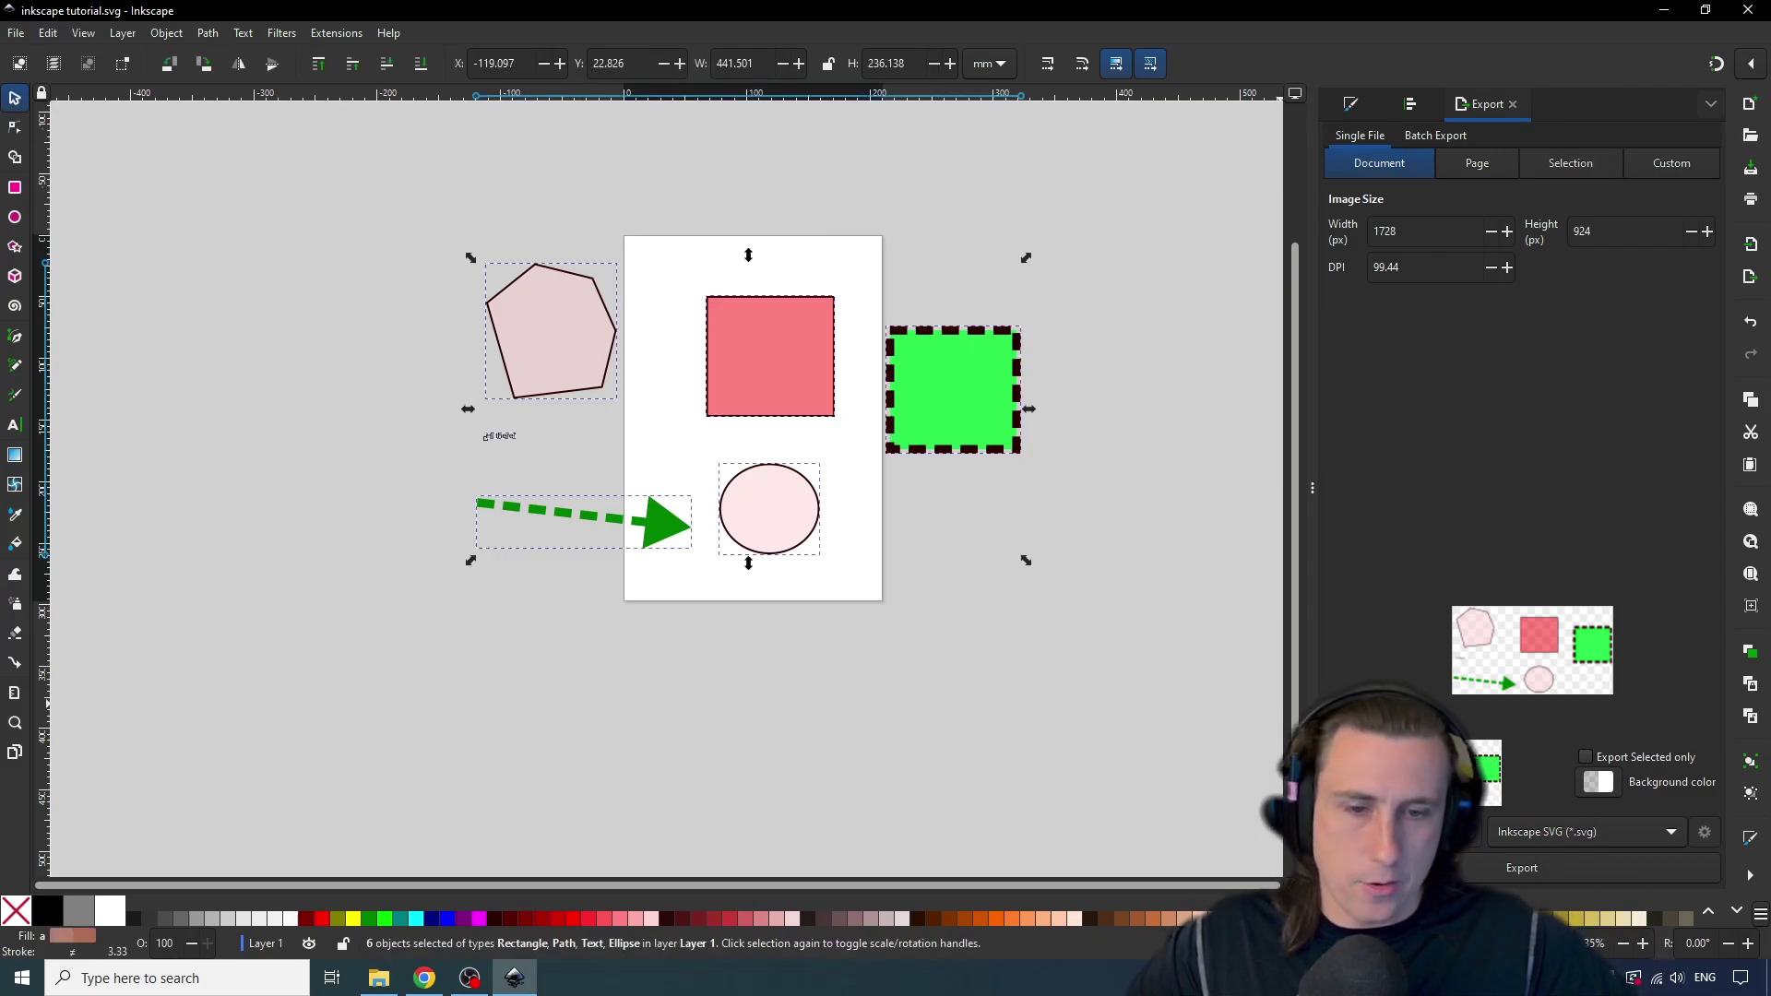
click(1465, 170)
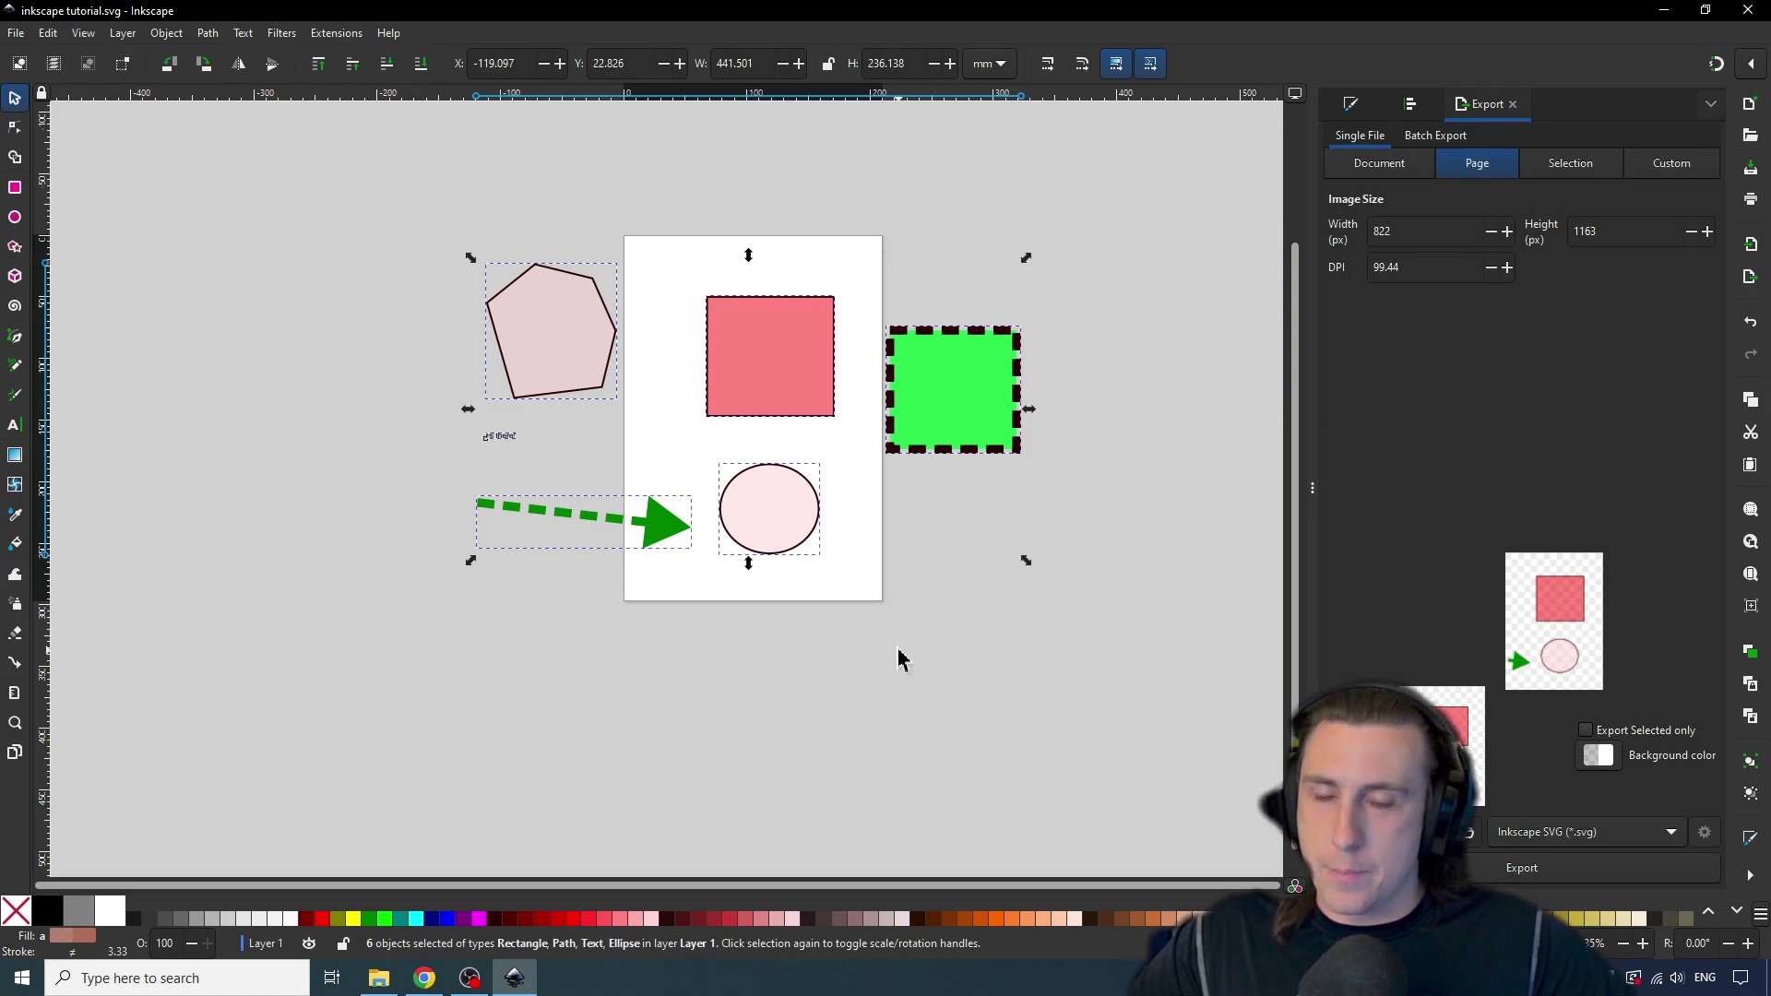
click(570, 196)
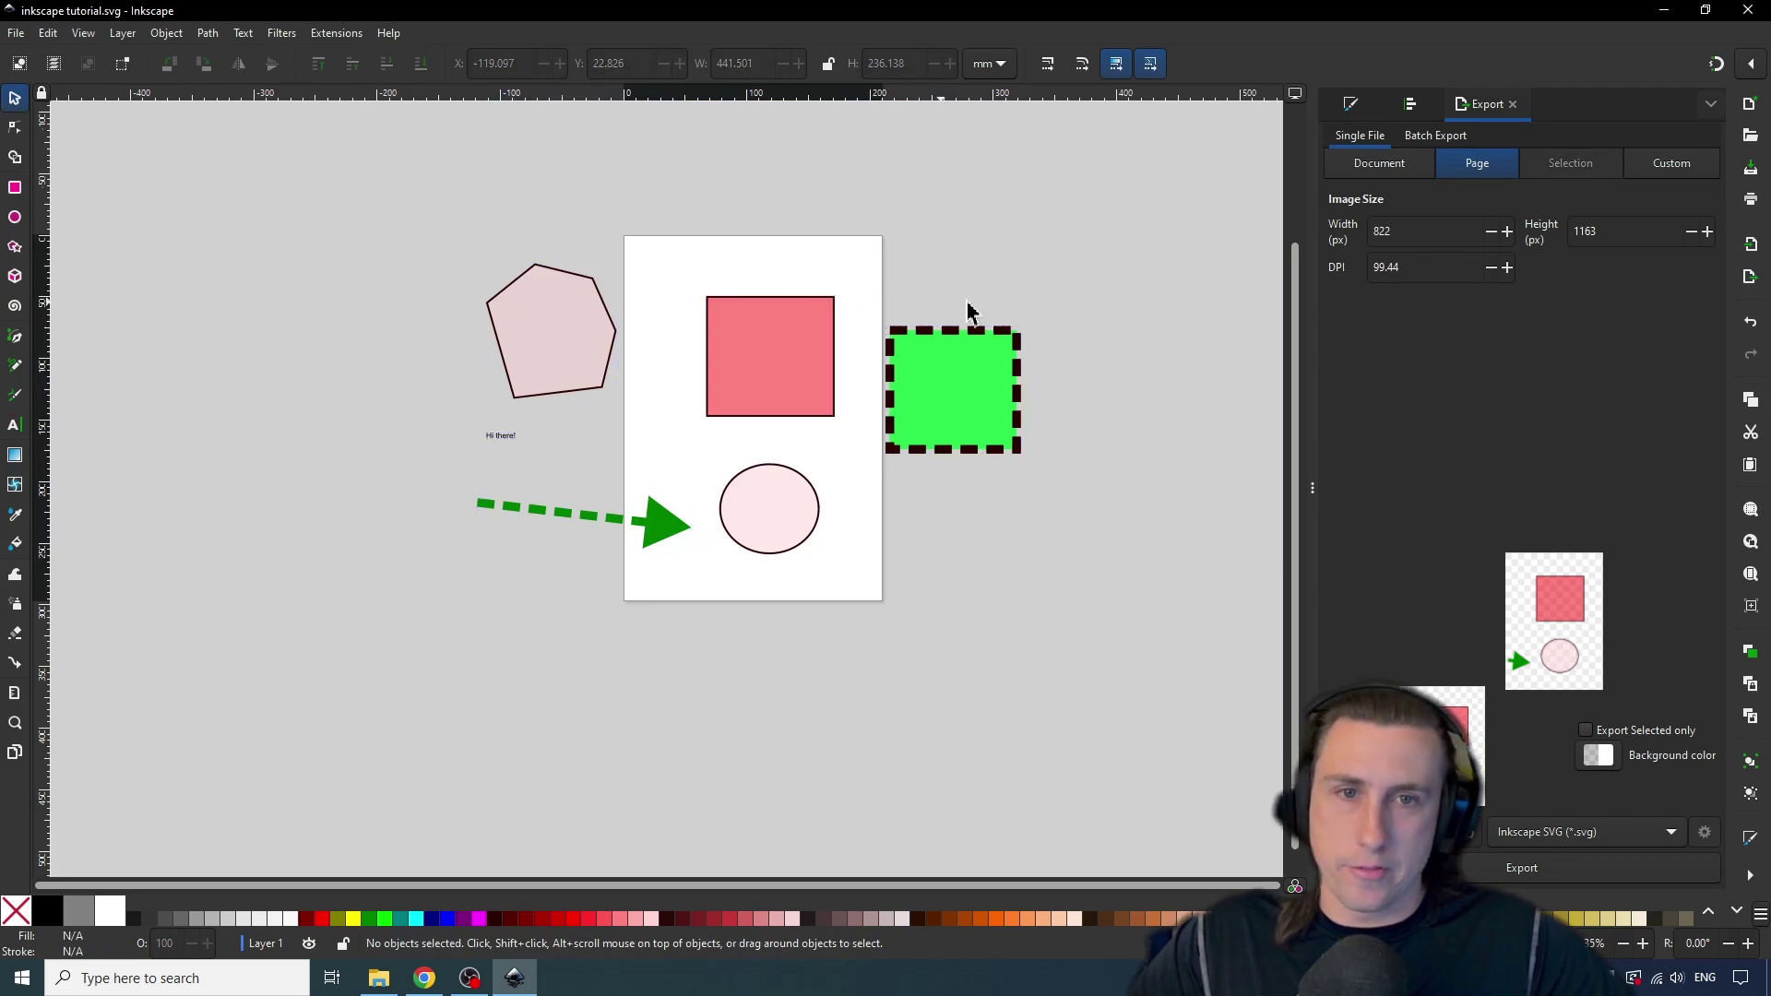
click(16, 33)
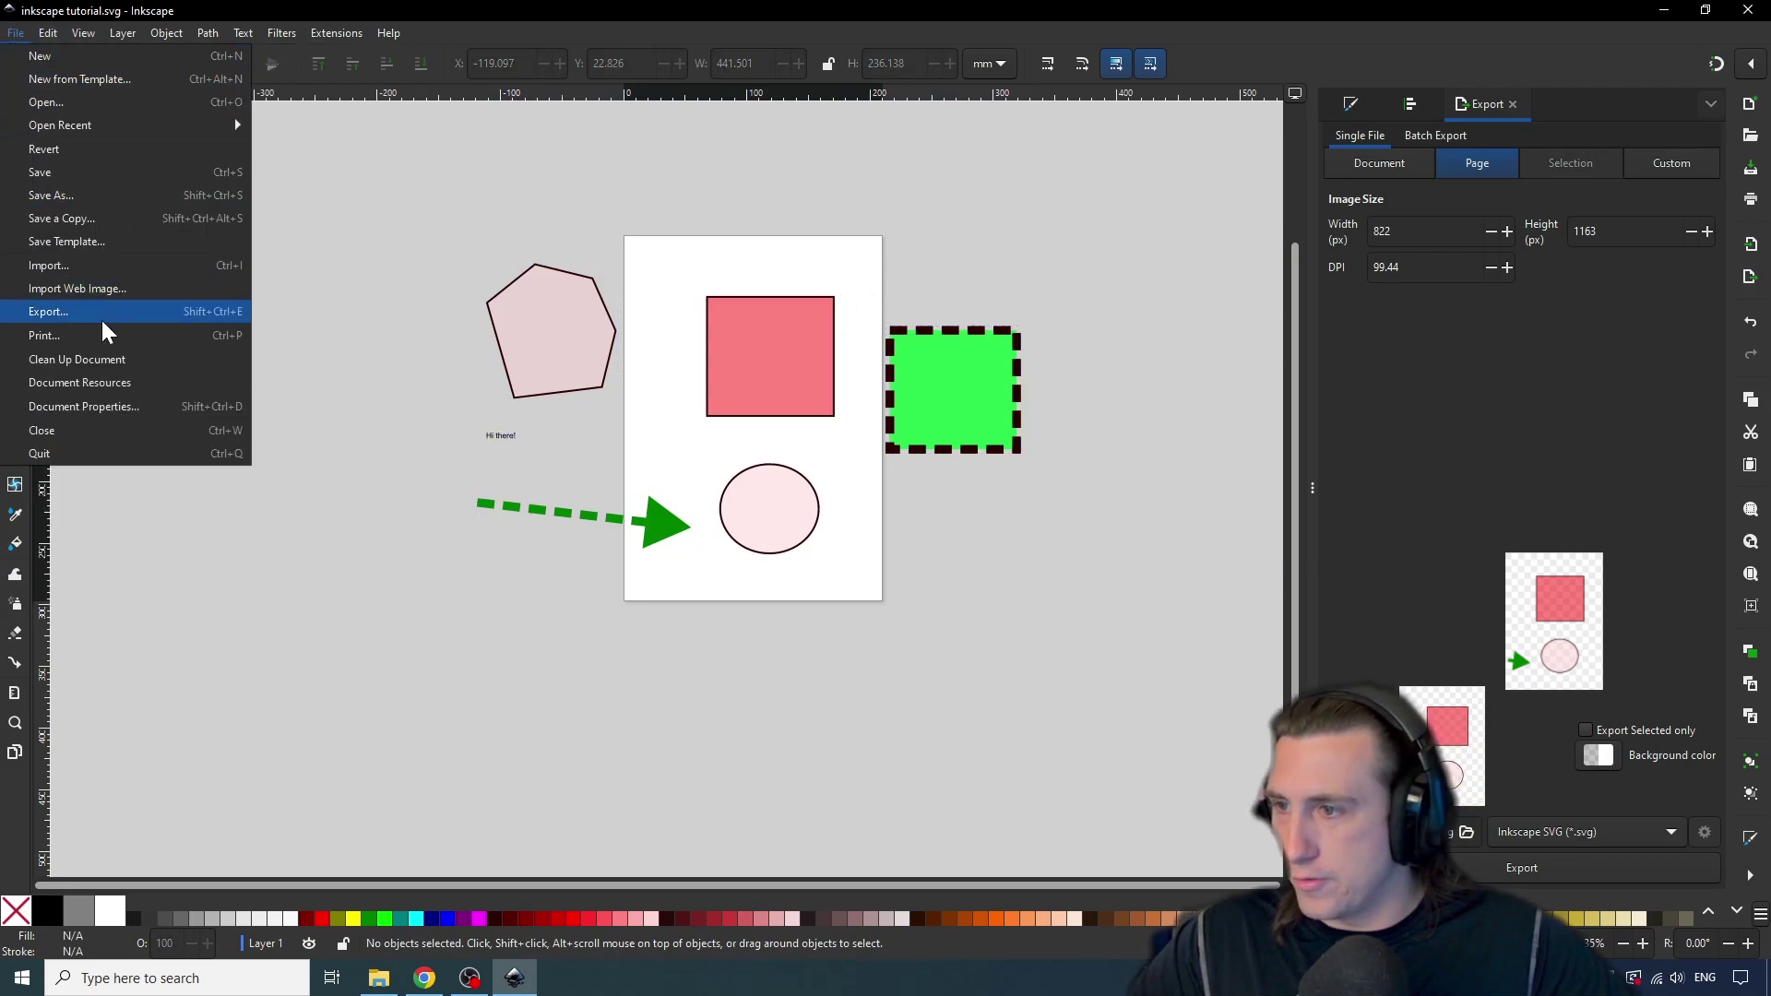
click(129, 407)
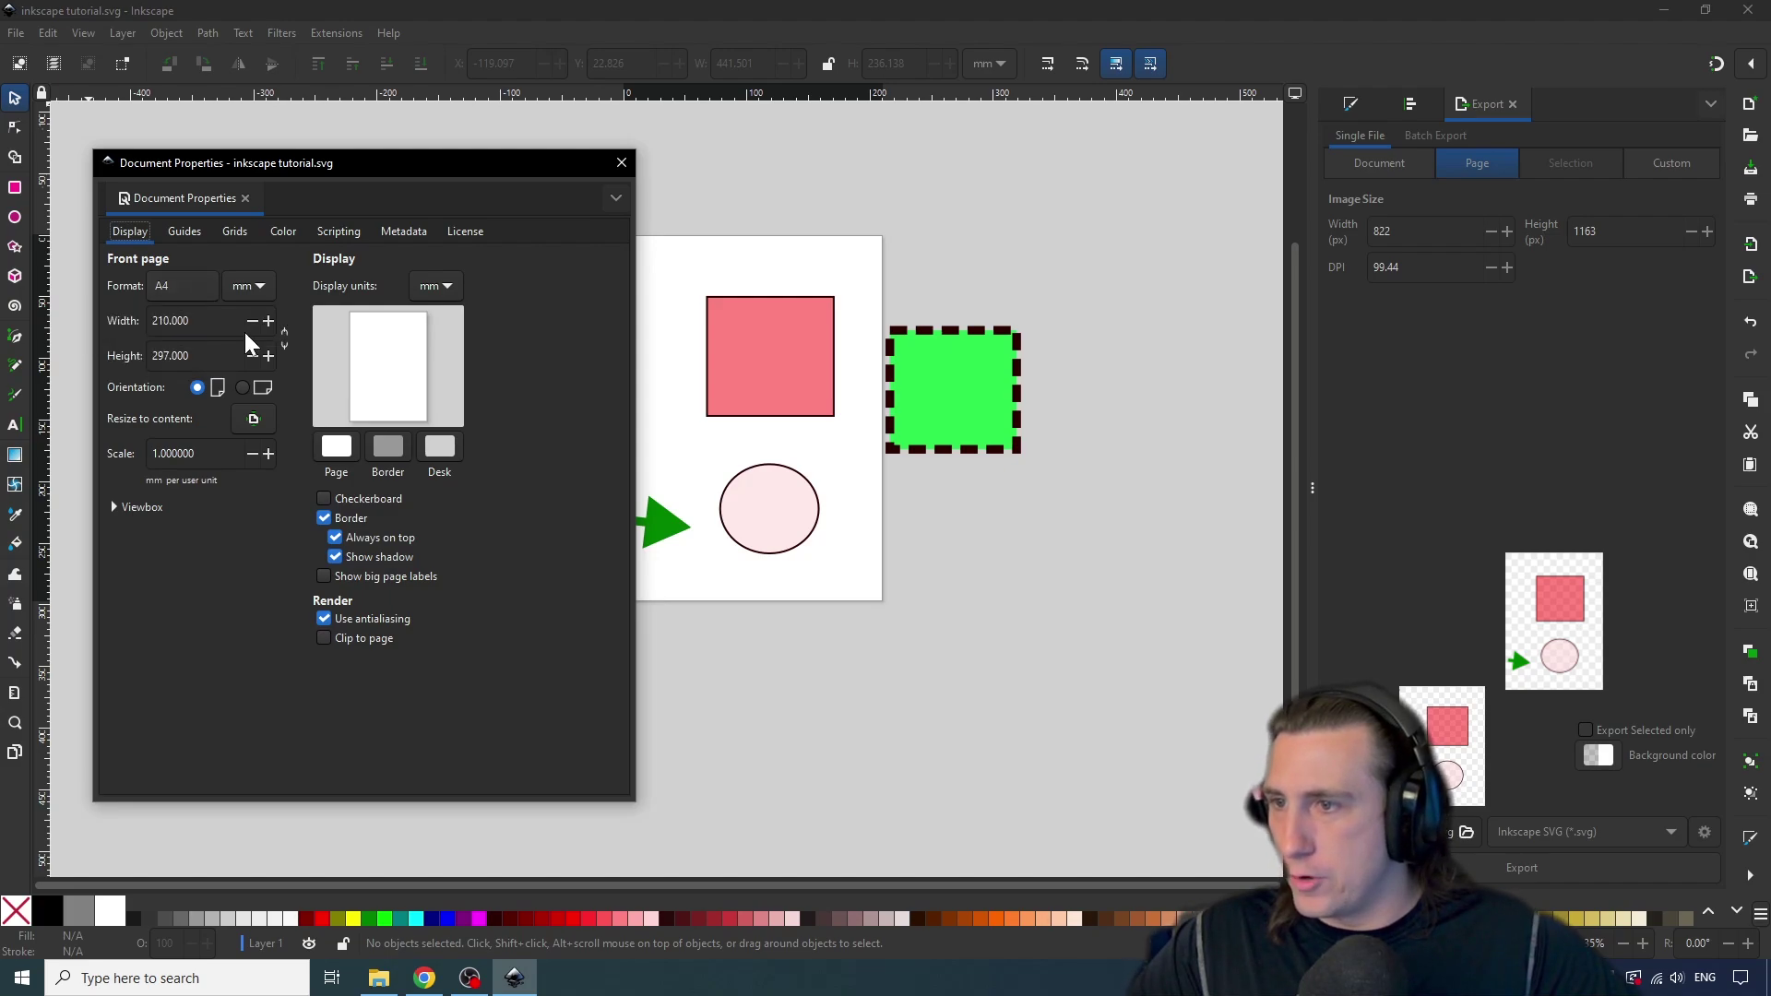
triple_click(175, 321)
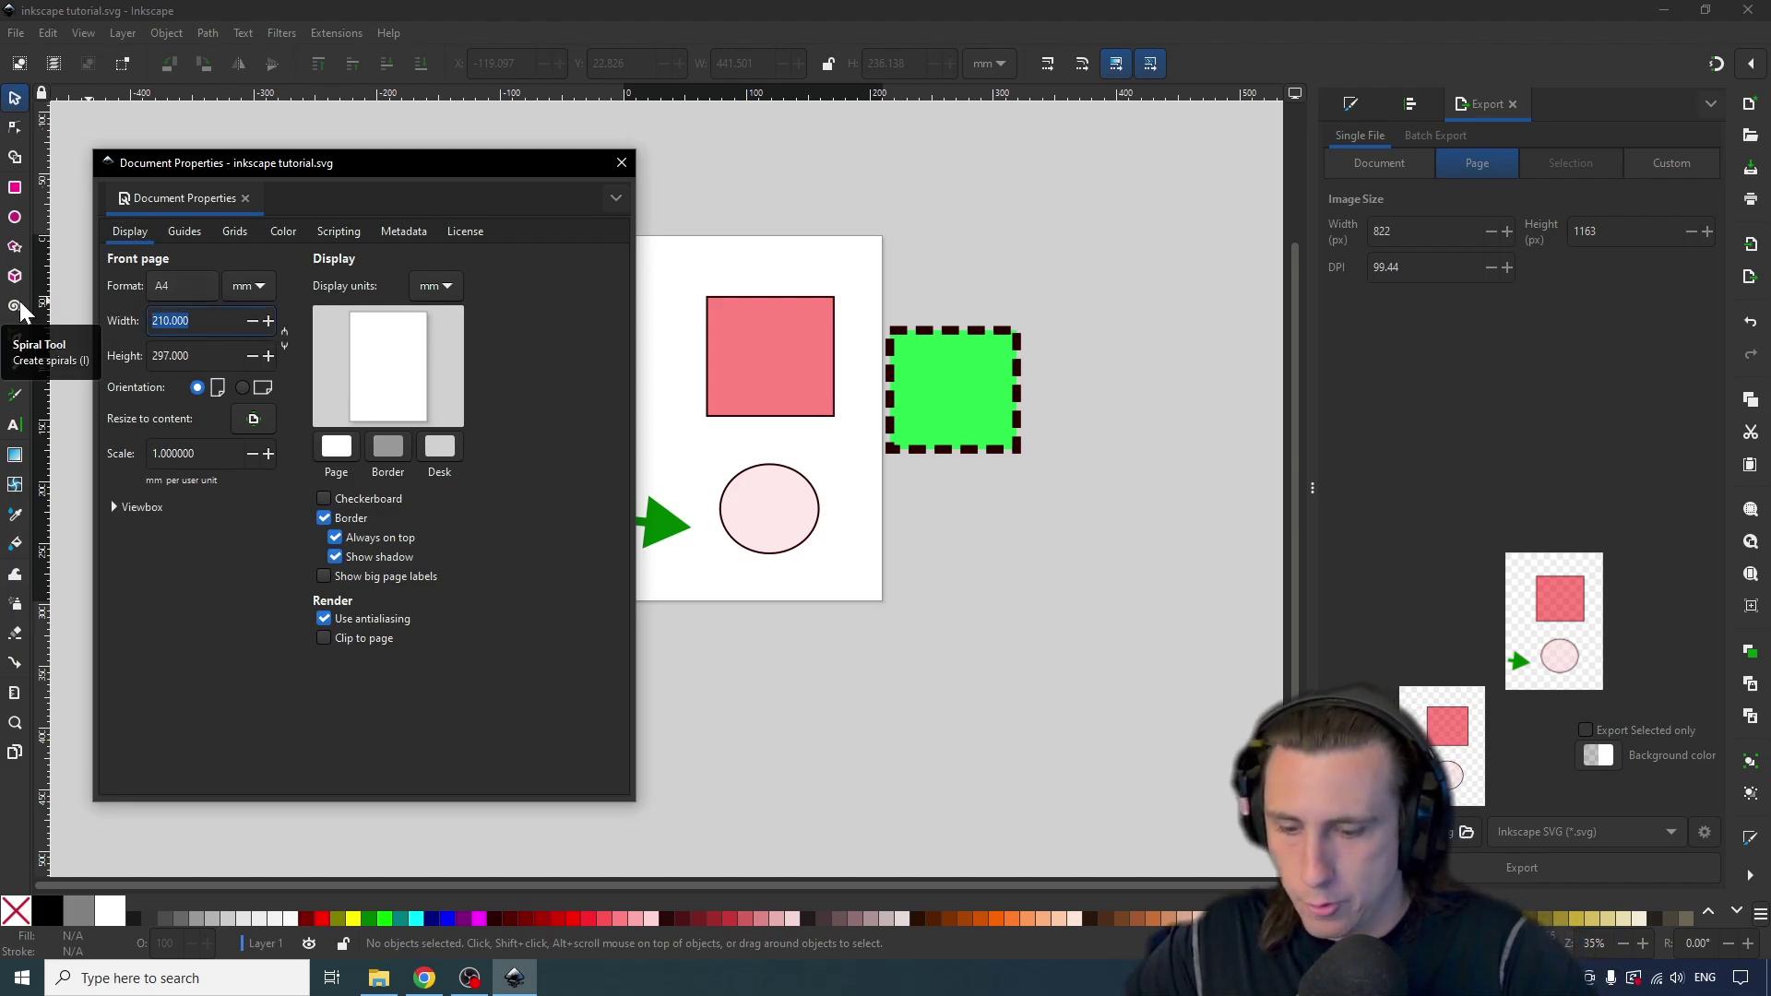
text(105)
key(Return)
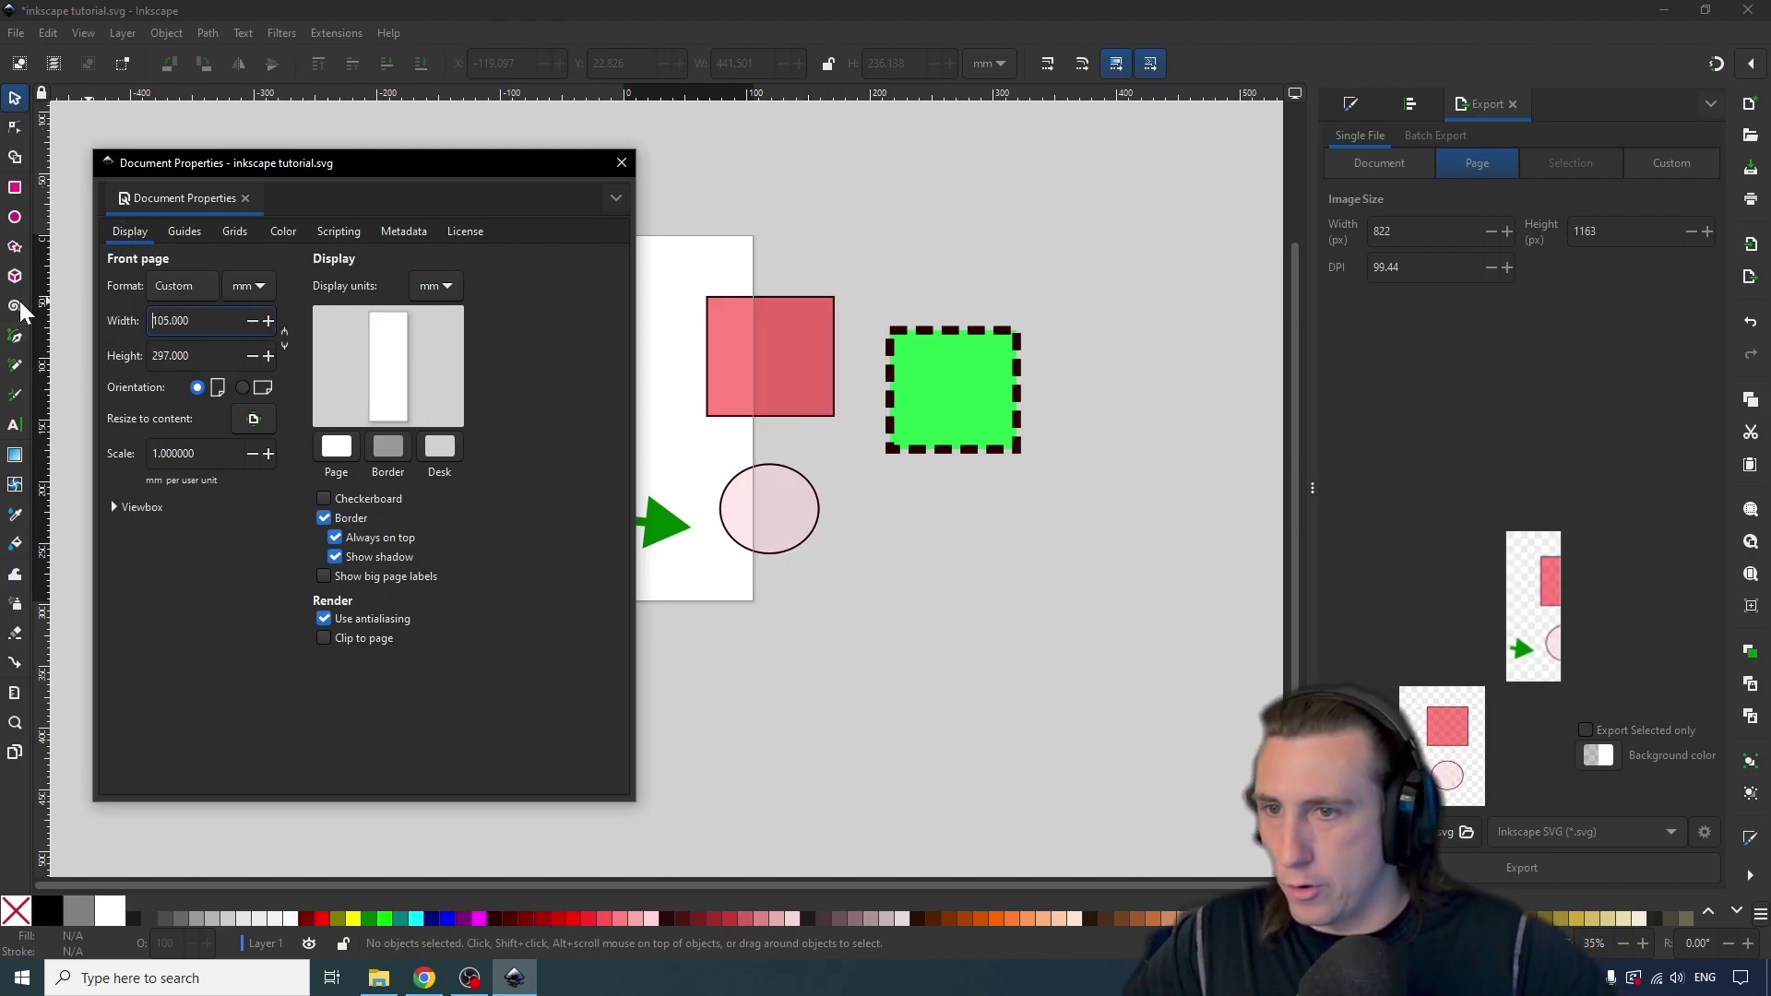
drag(517, 166, 785, 157)
click(478, 286)
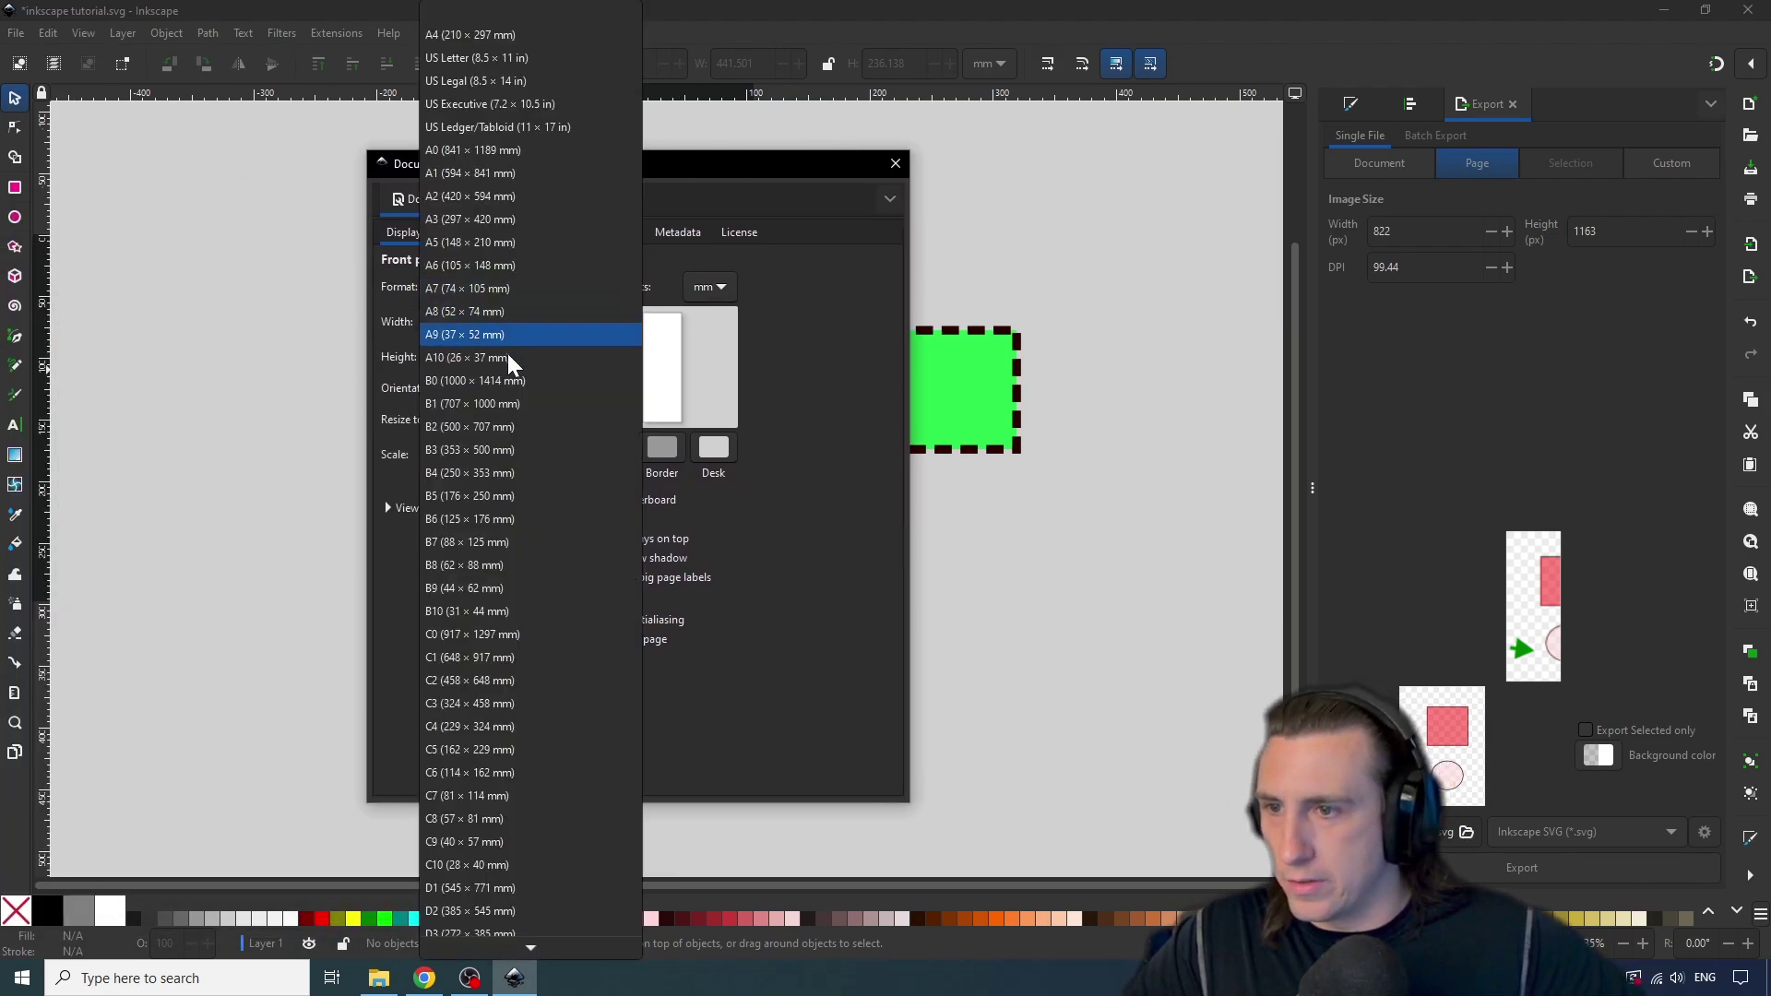
click(506, 636)
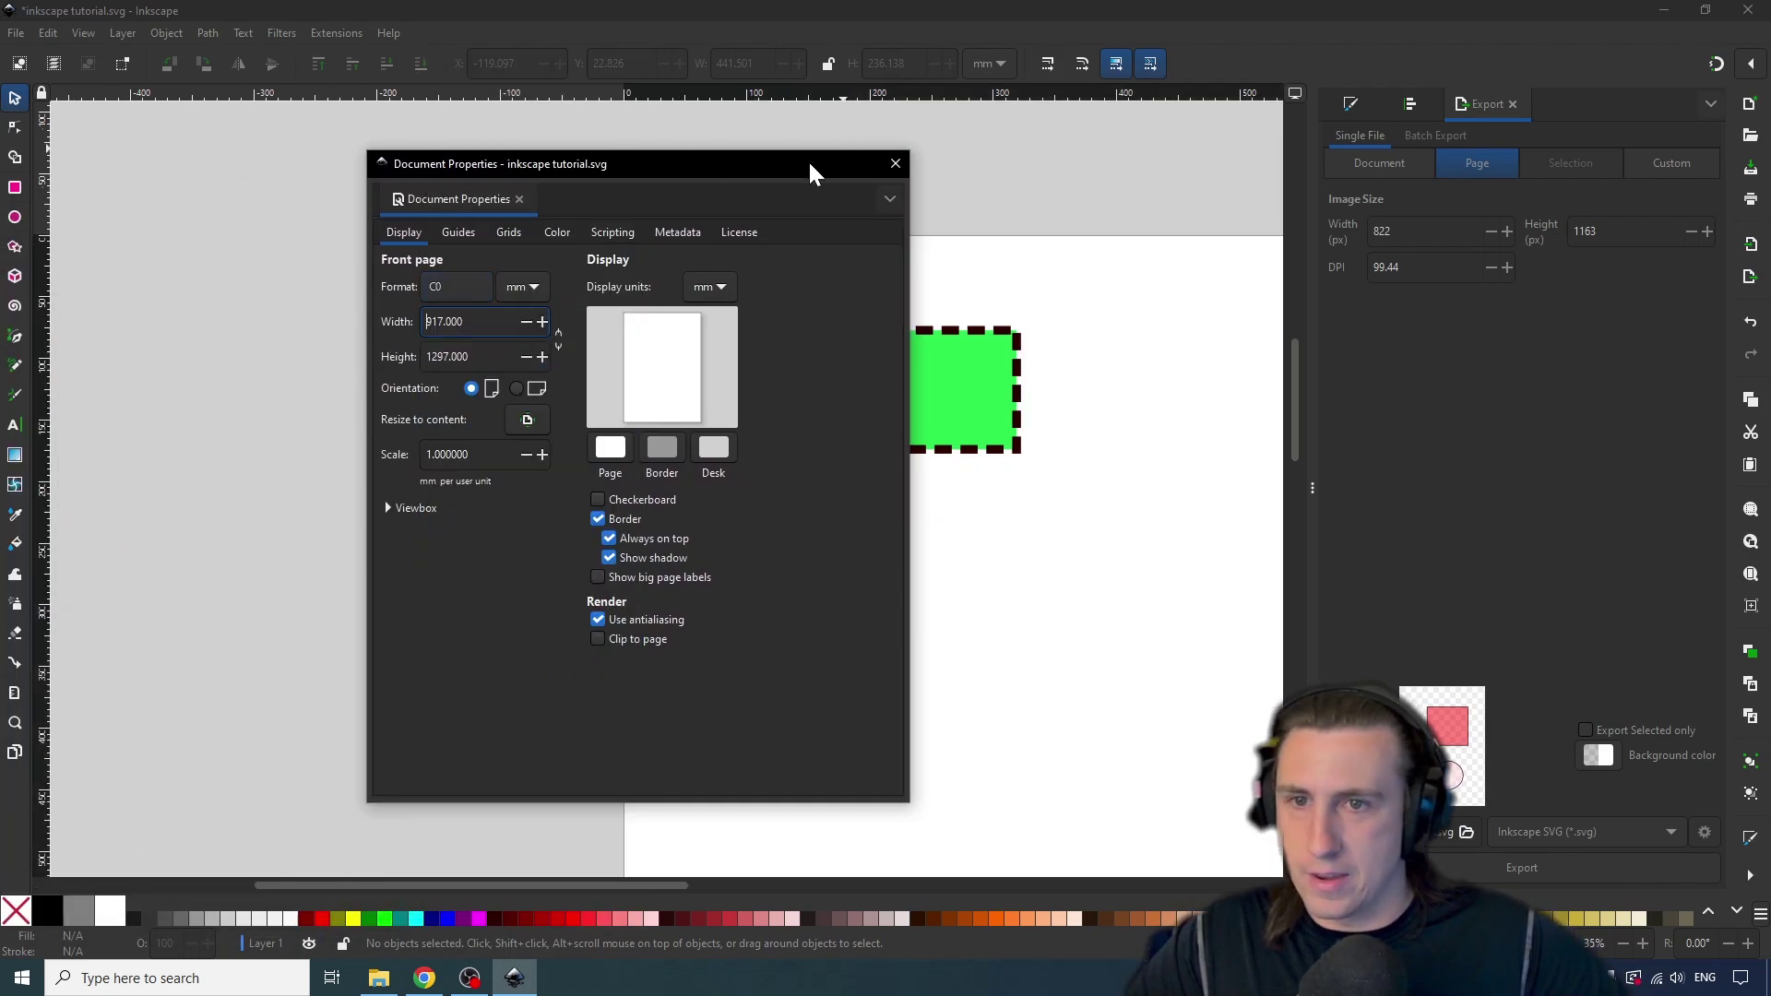
drag(812, 166, 549, 87)
click(198, 212)
click(212, 148)
click(634, 89)
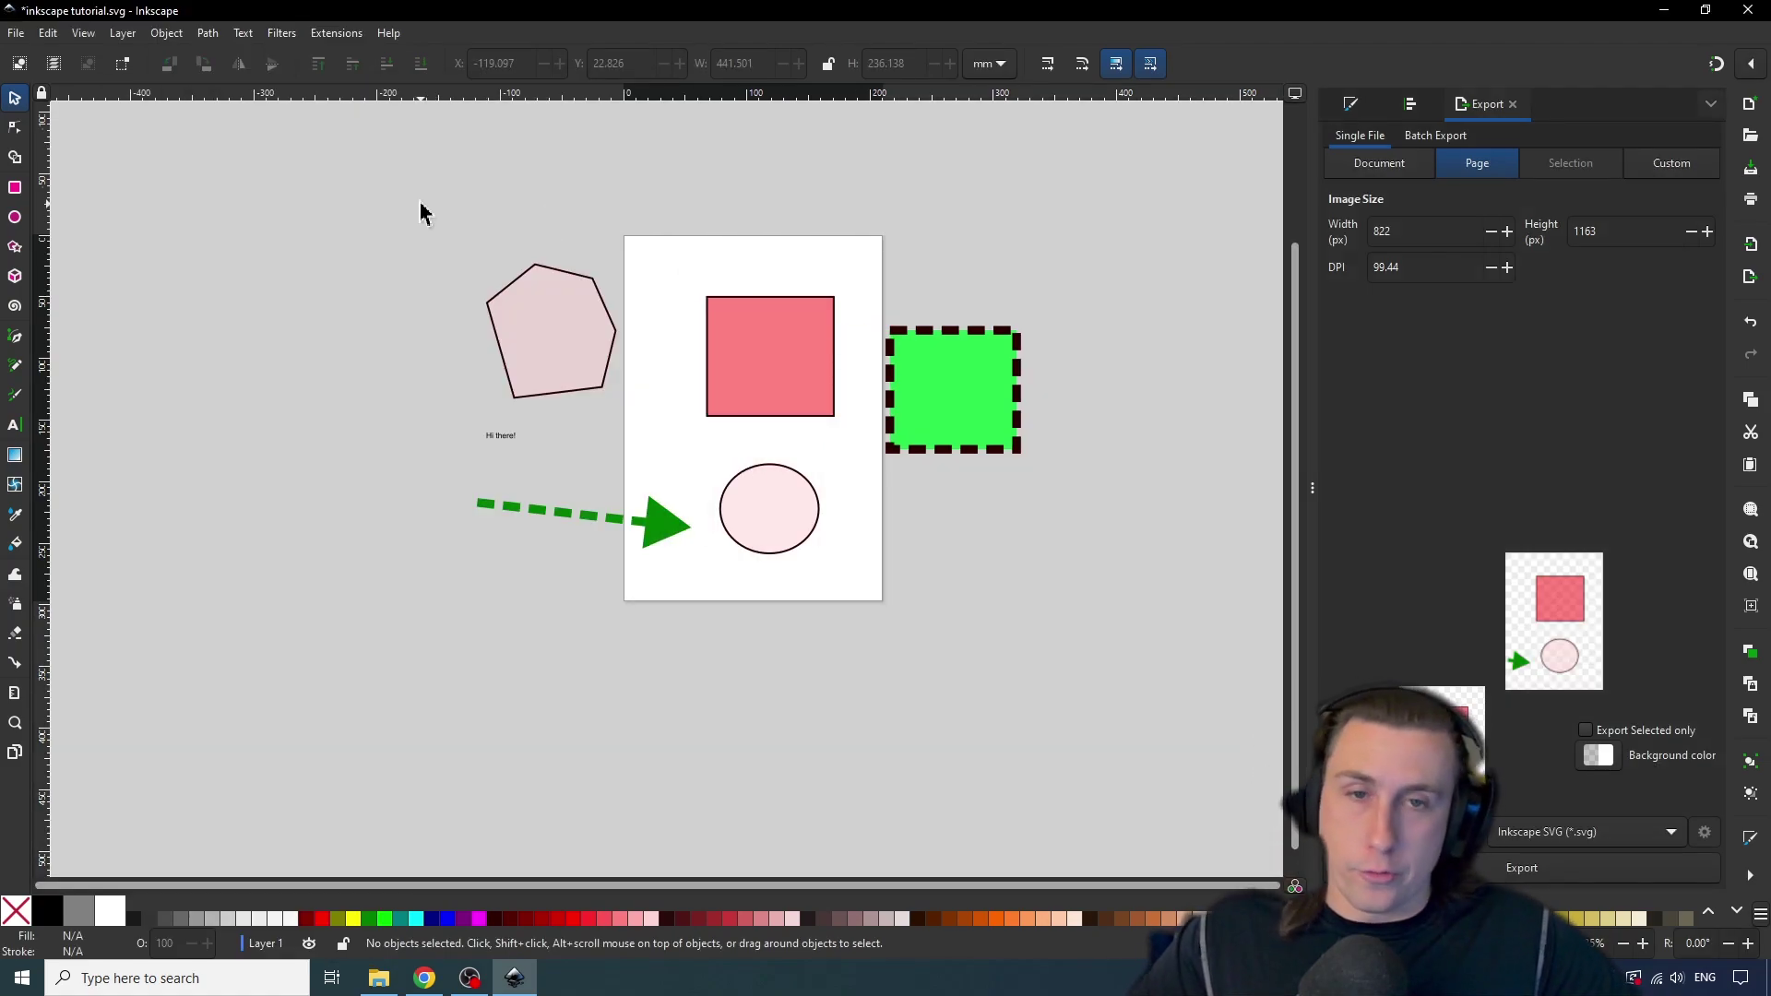
Try Selection and Custom export areas on three selected shapes, then deselect so Page (822 × 1163 px) exports.
click(992, 397)
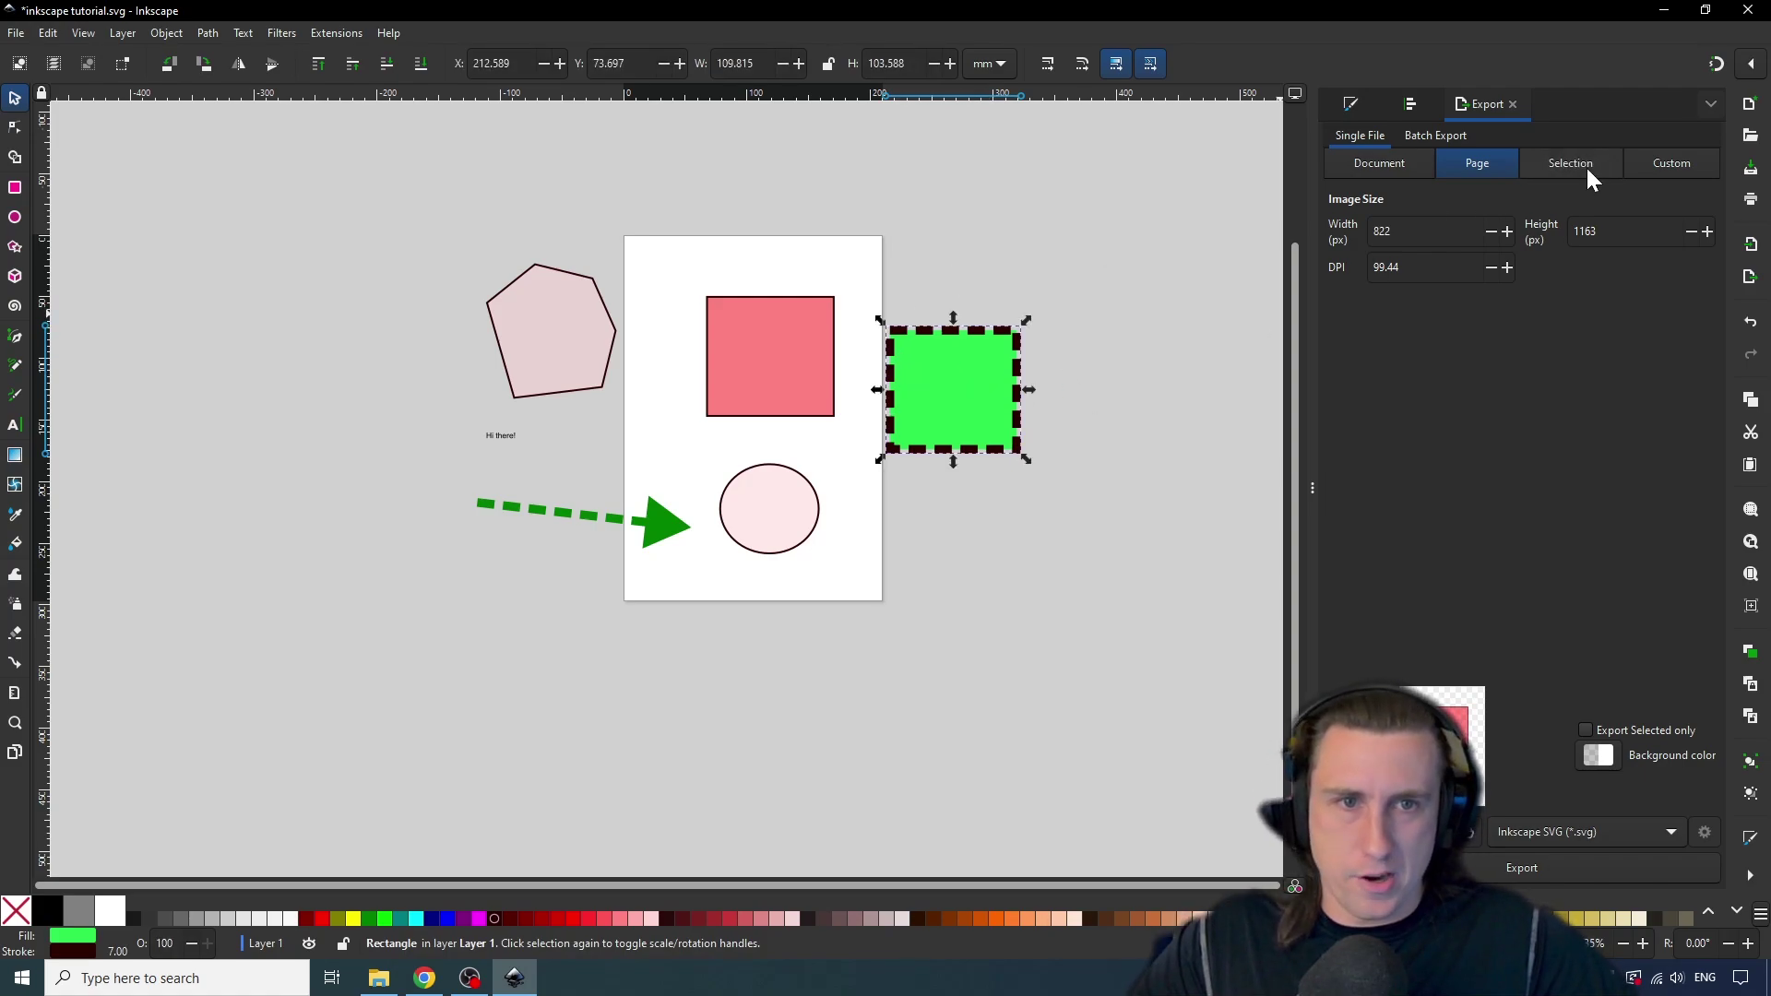
click(1566, 162)
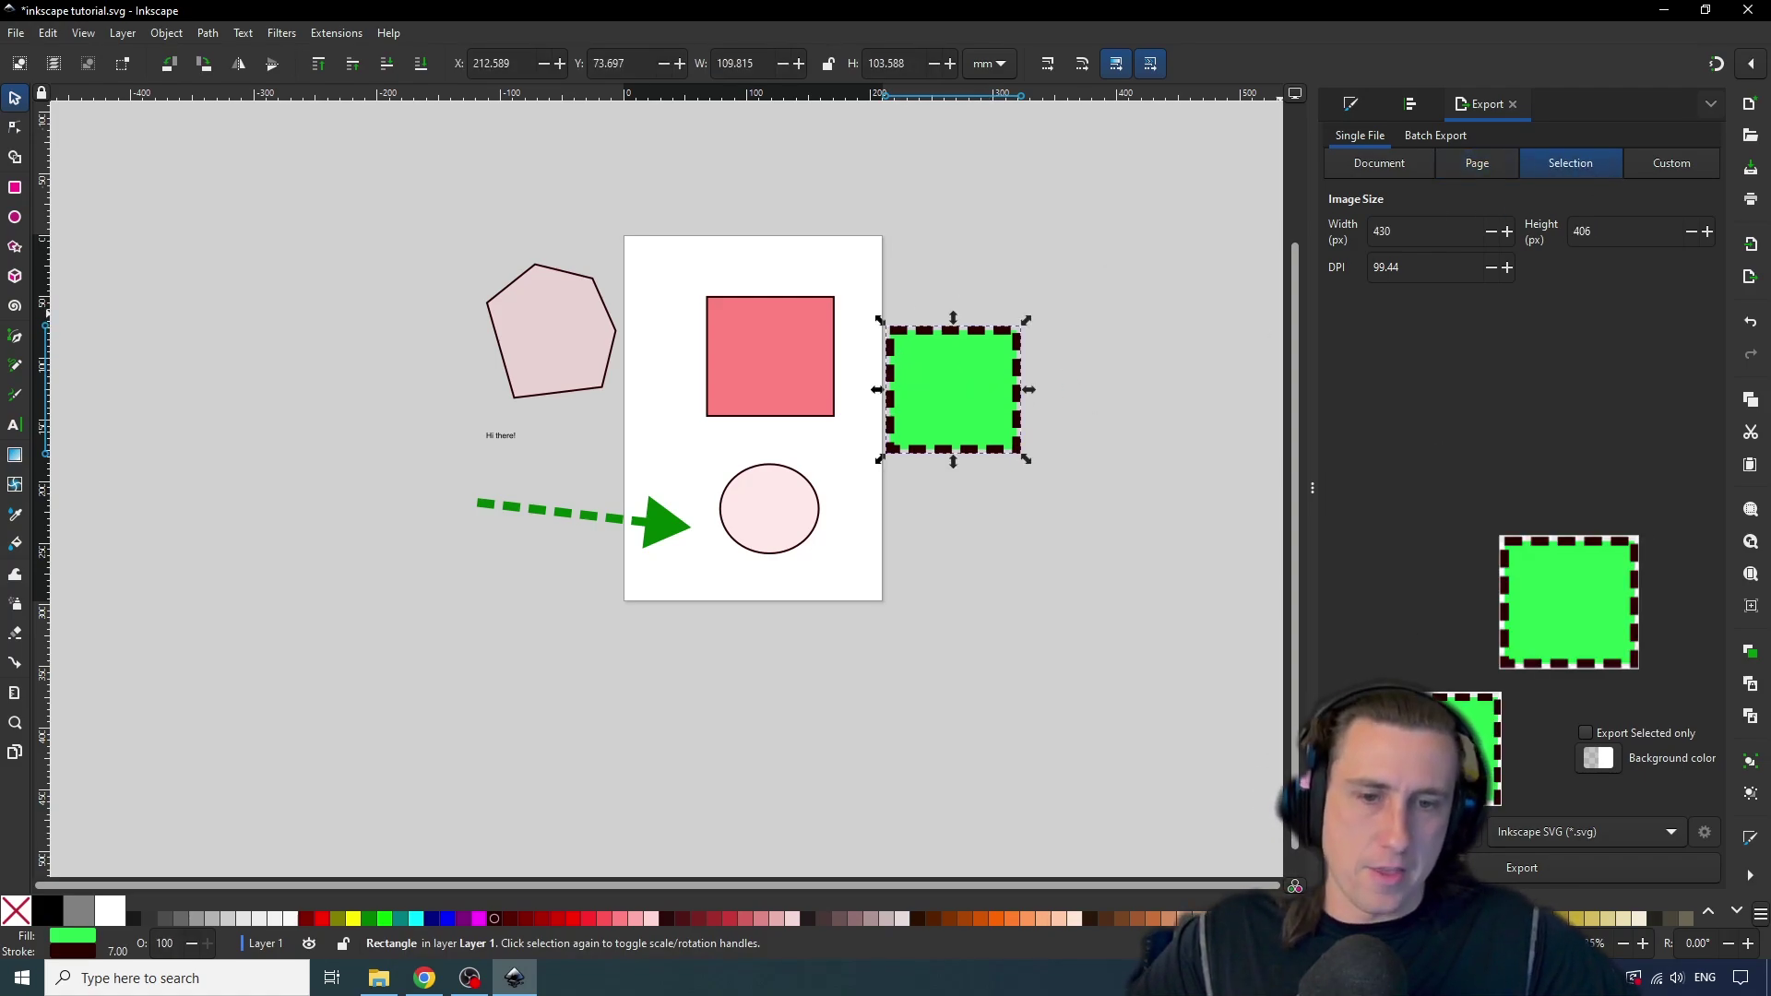
shift+click(812, 373)
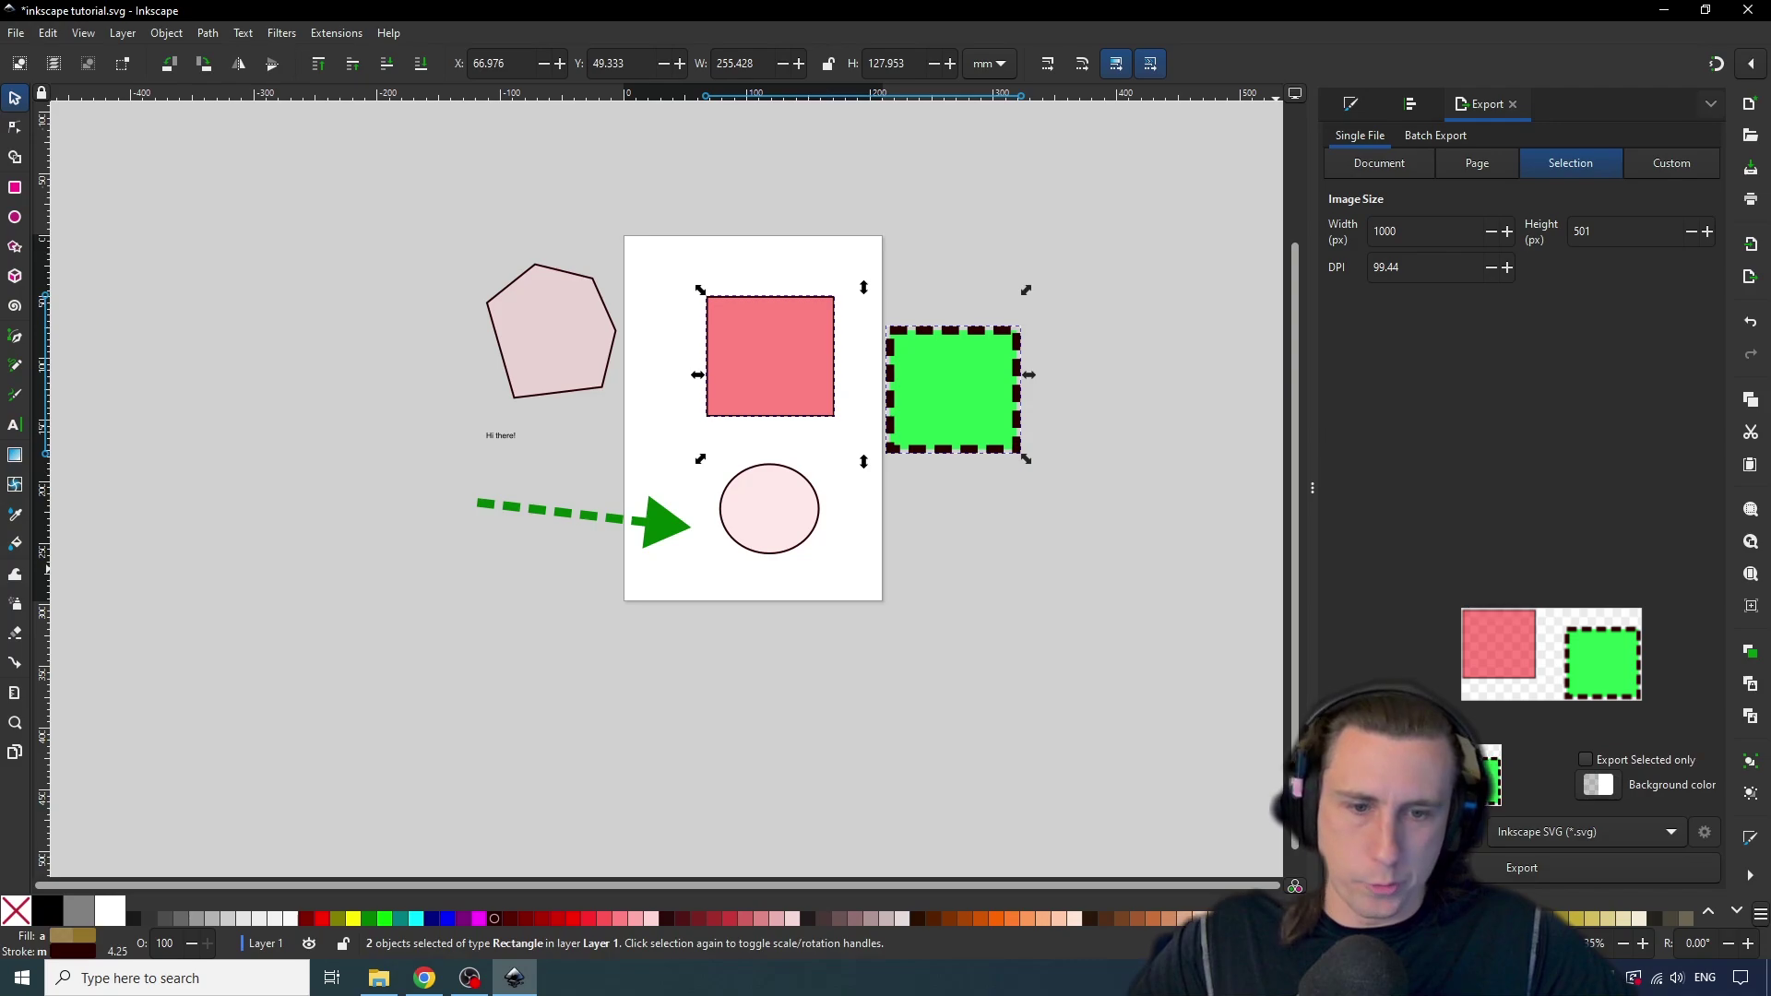
shift+click(806, 534)
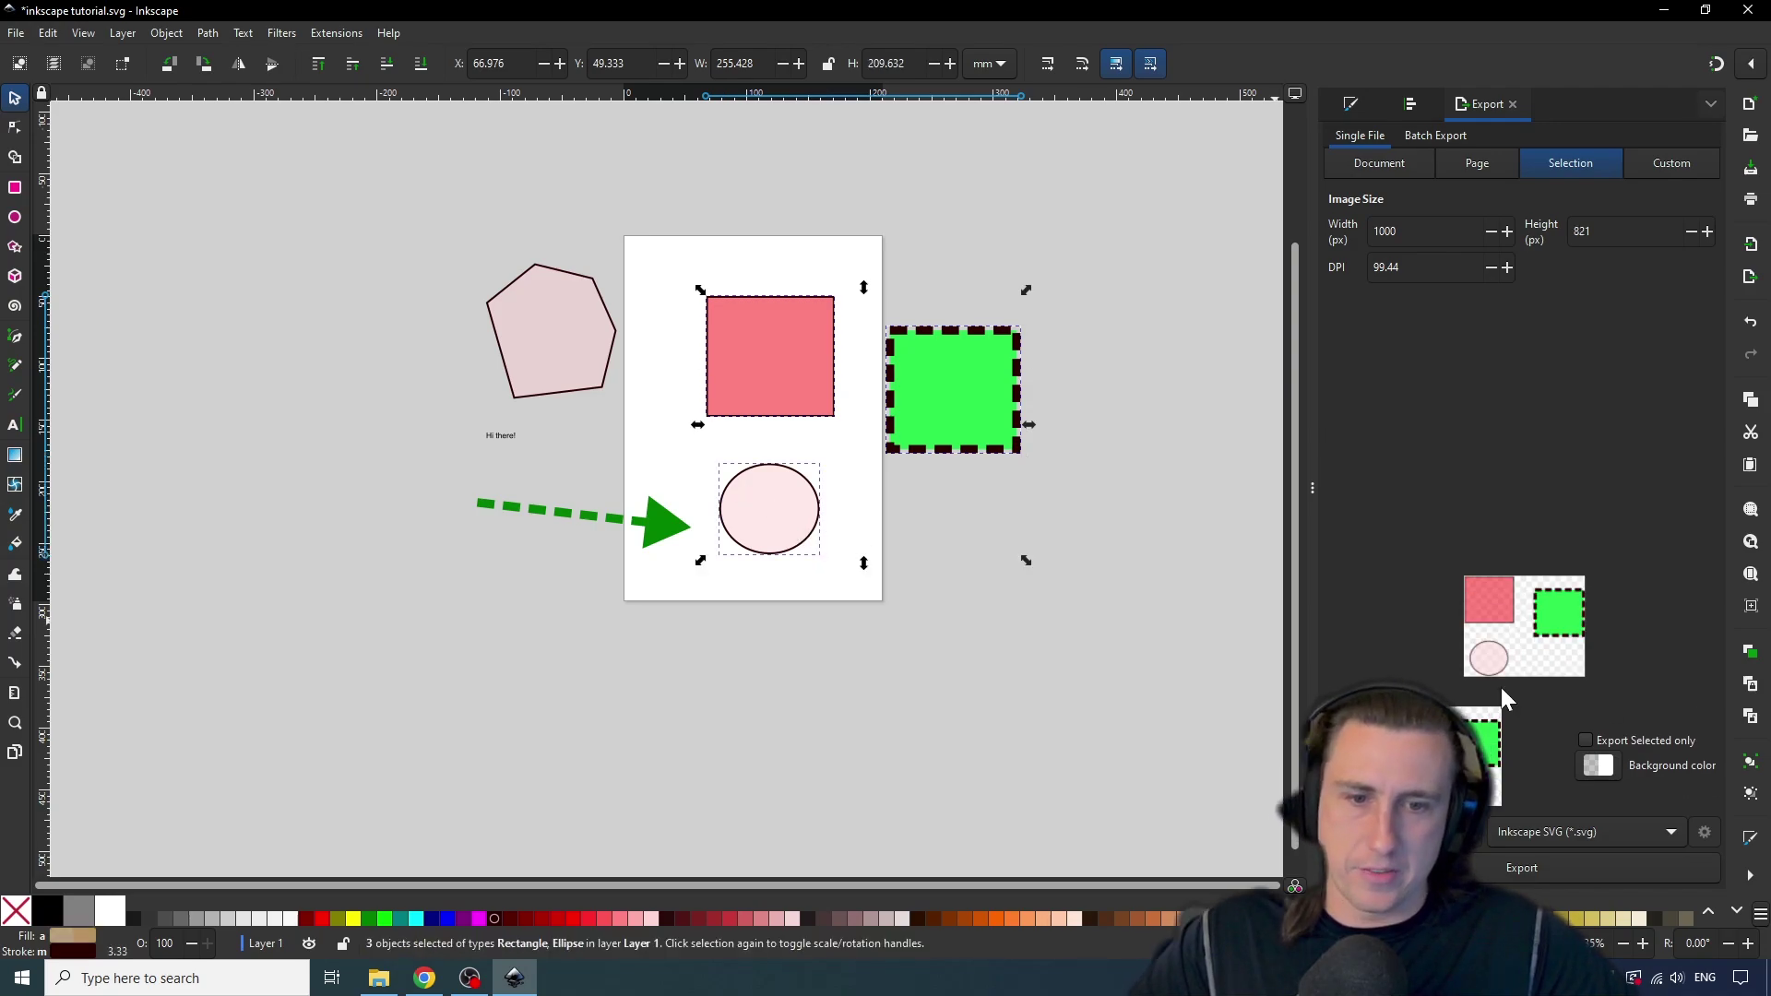
click(1642, 164)
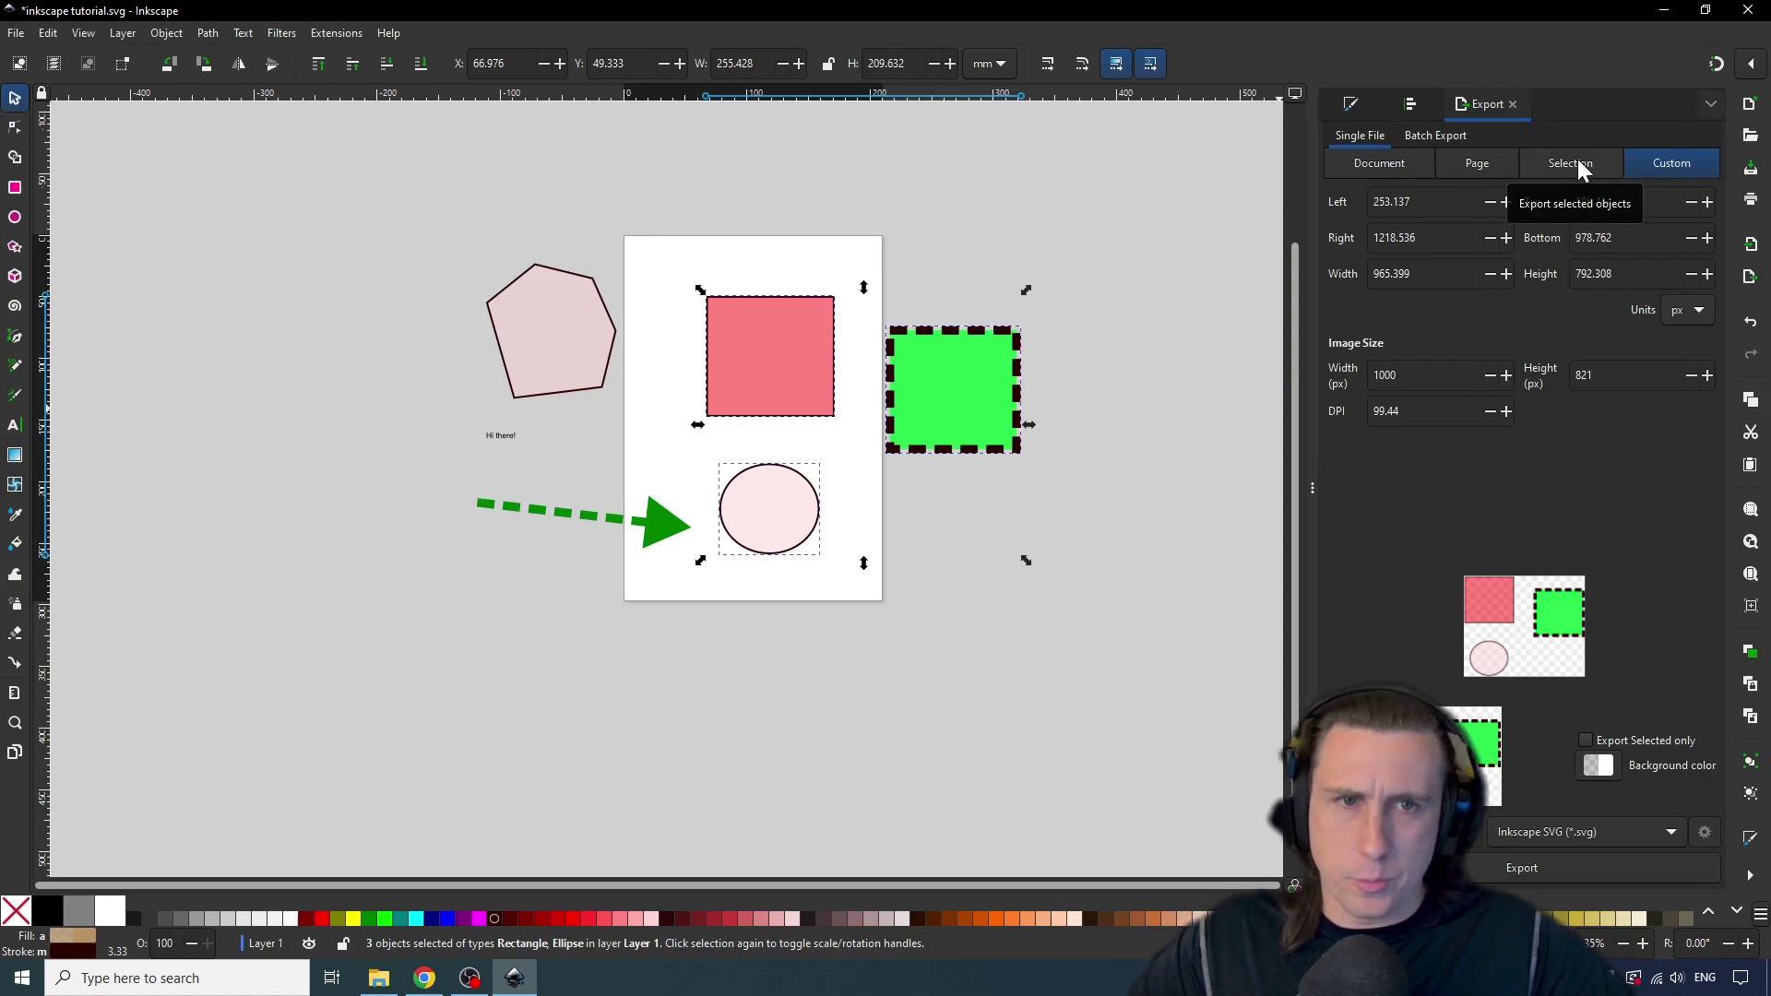
click(1476, 166)
click(1553, 164)
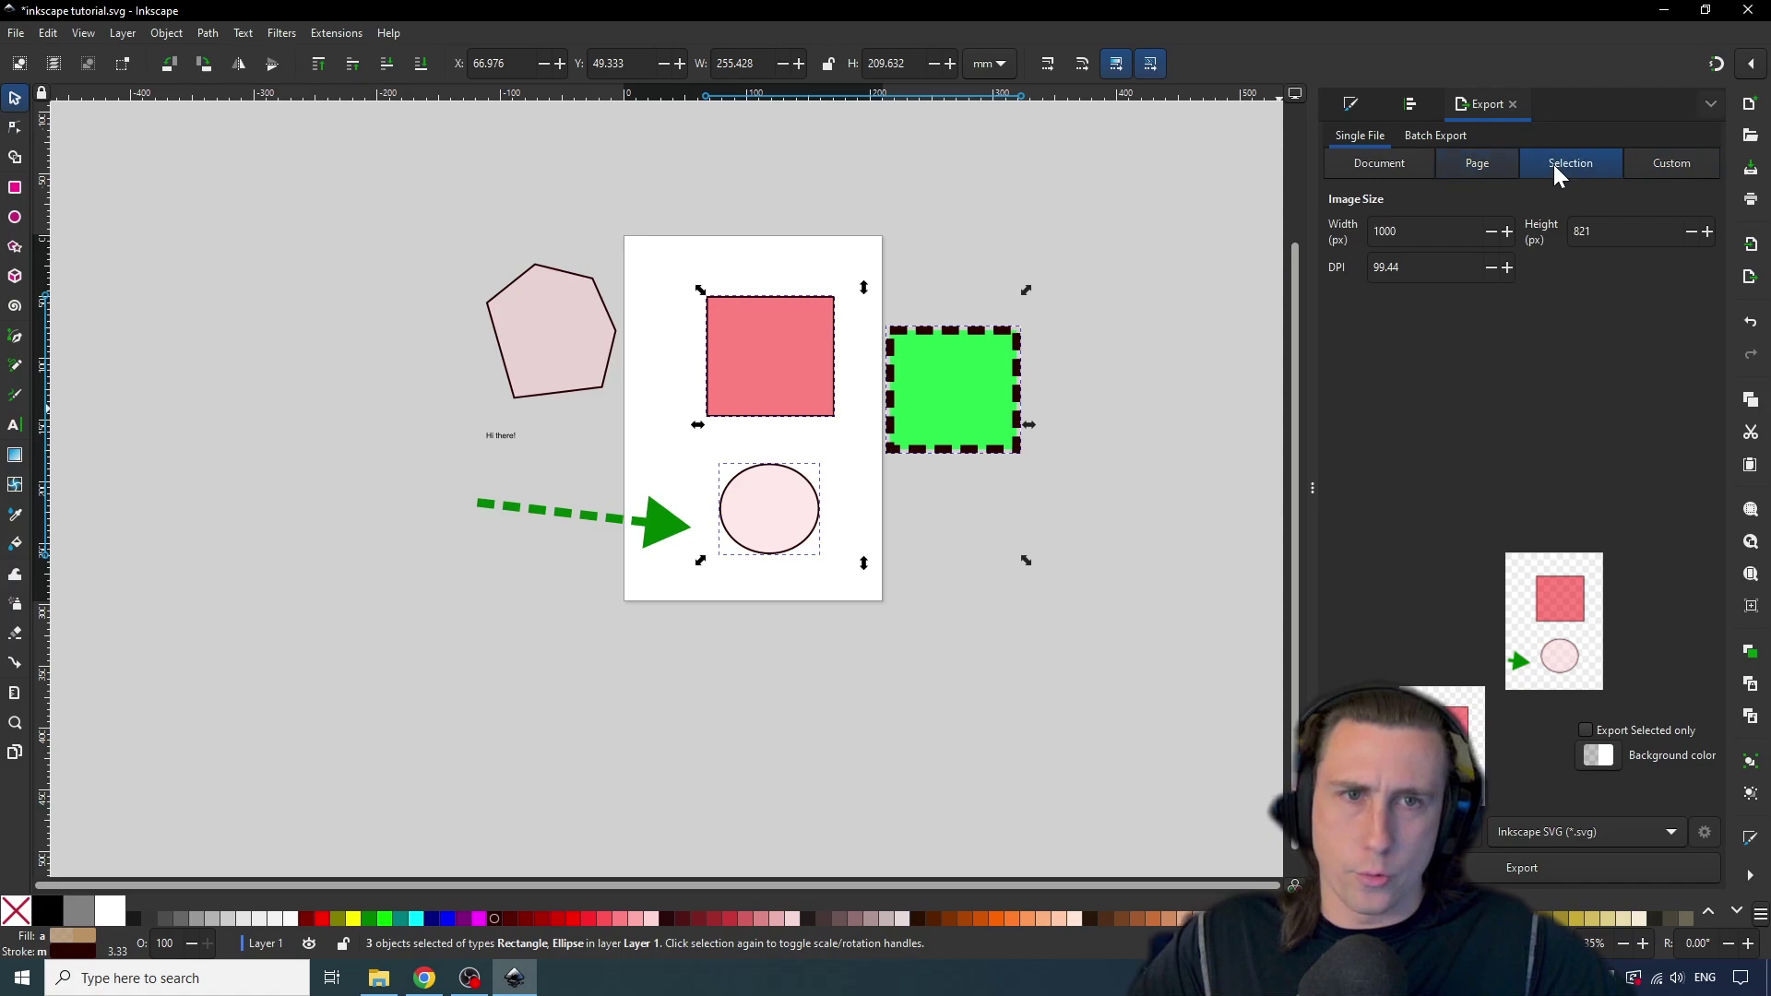
click(1167, 449)
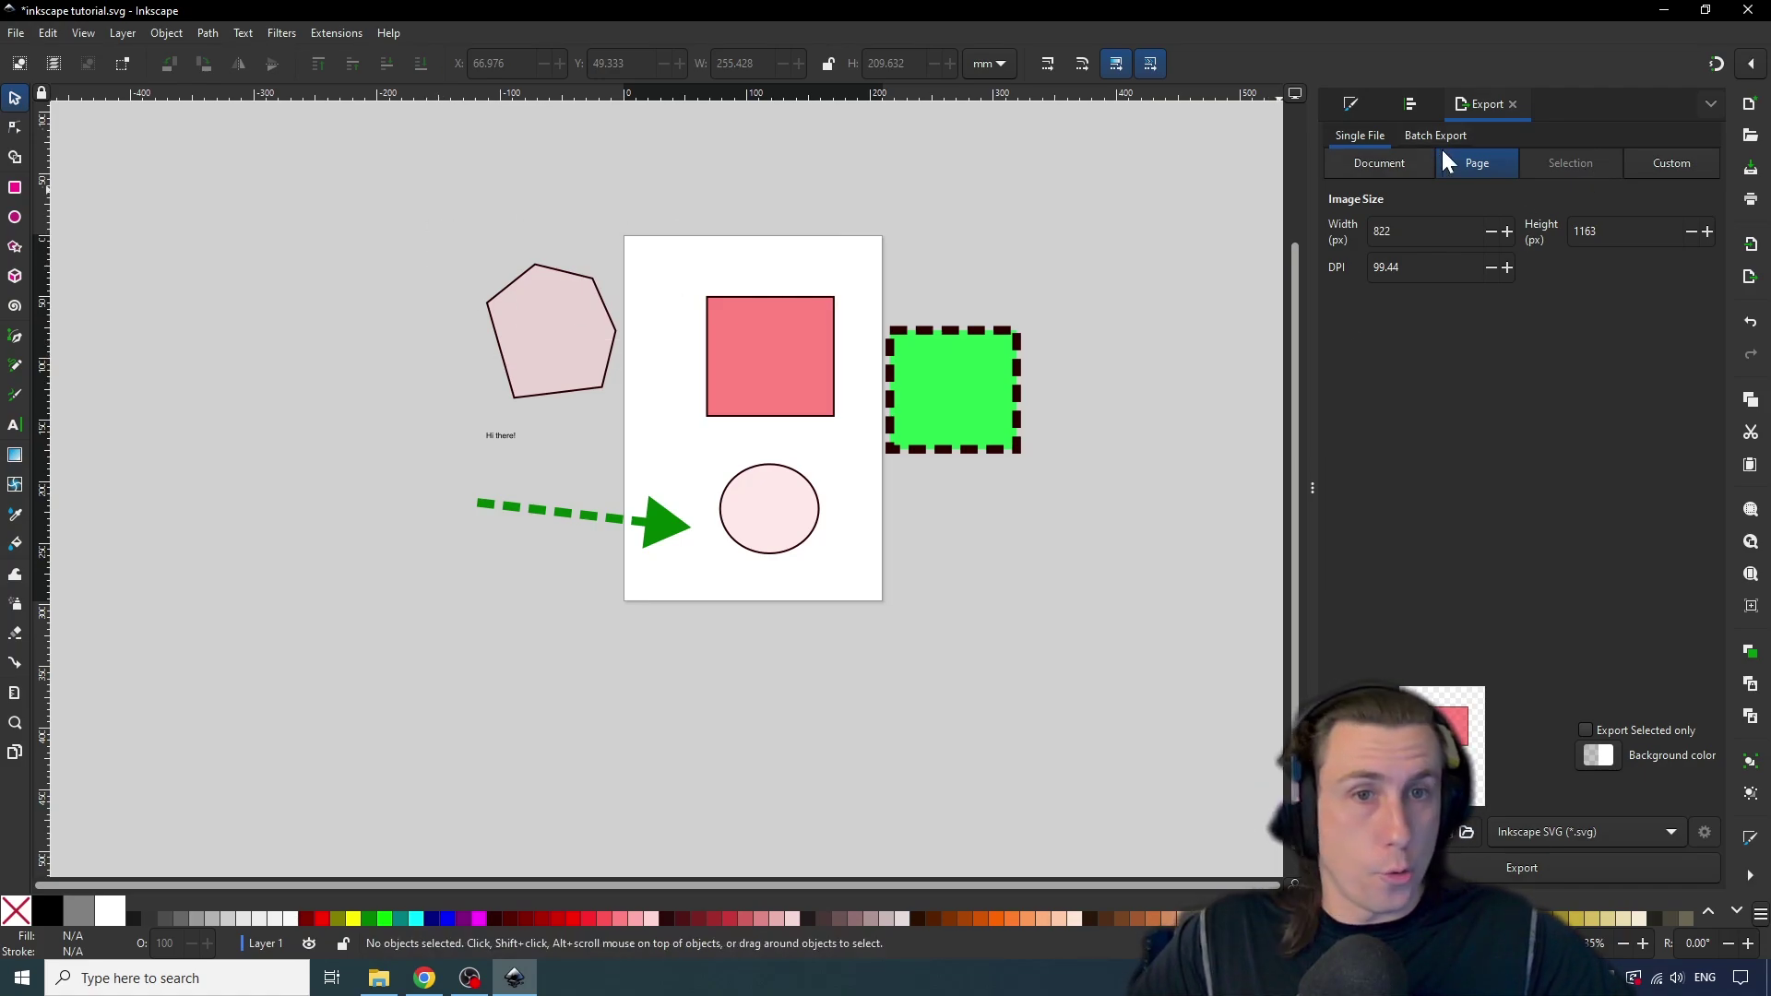
Select the red square, green square and ellipse and set export width to 20 px (16 px high, 1.99 DPI).
drag(681, 281, 1082, 605)
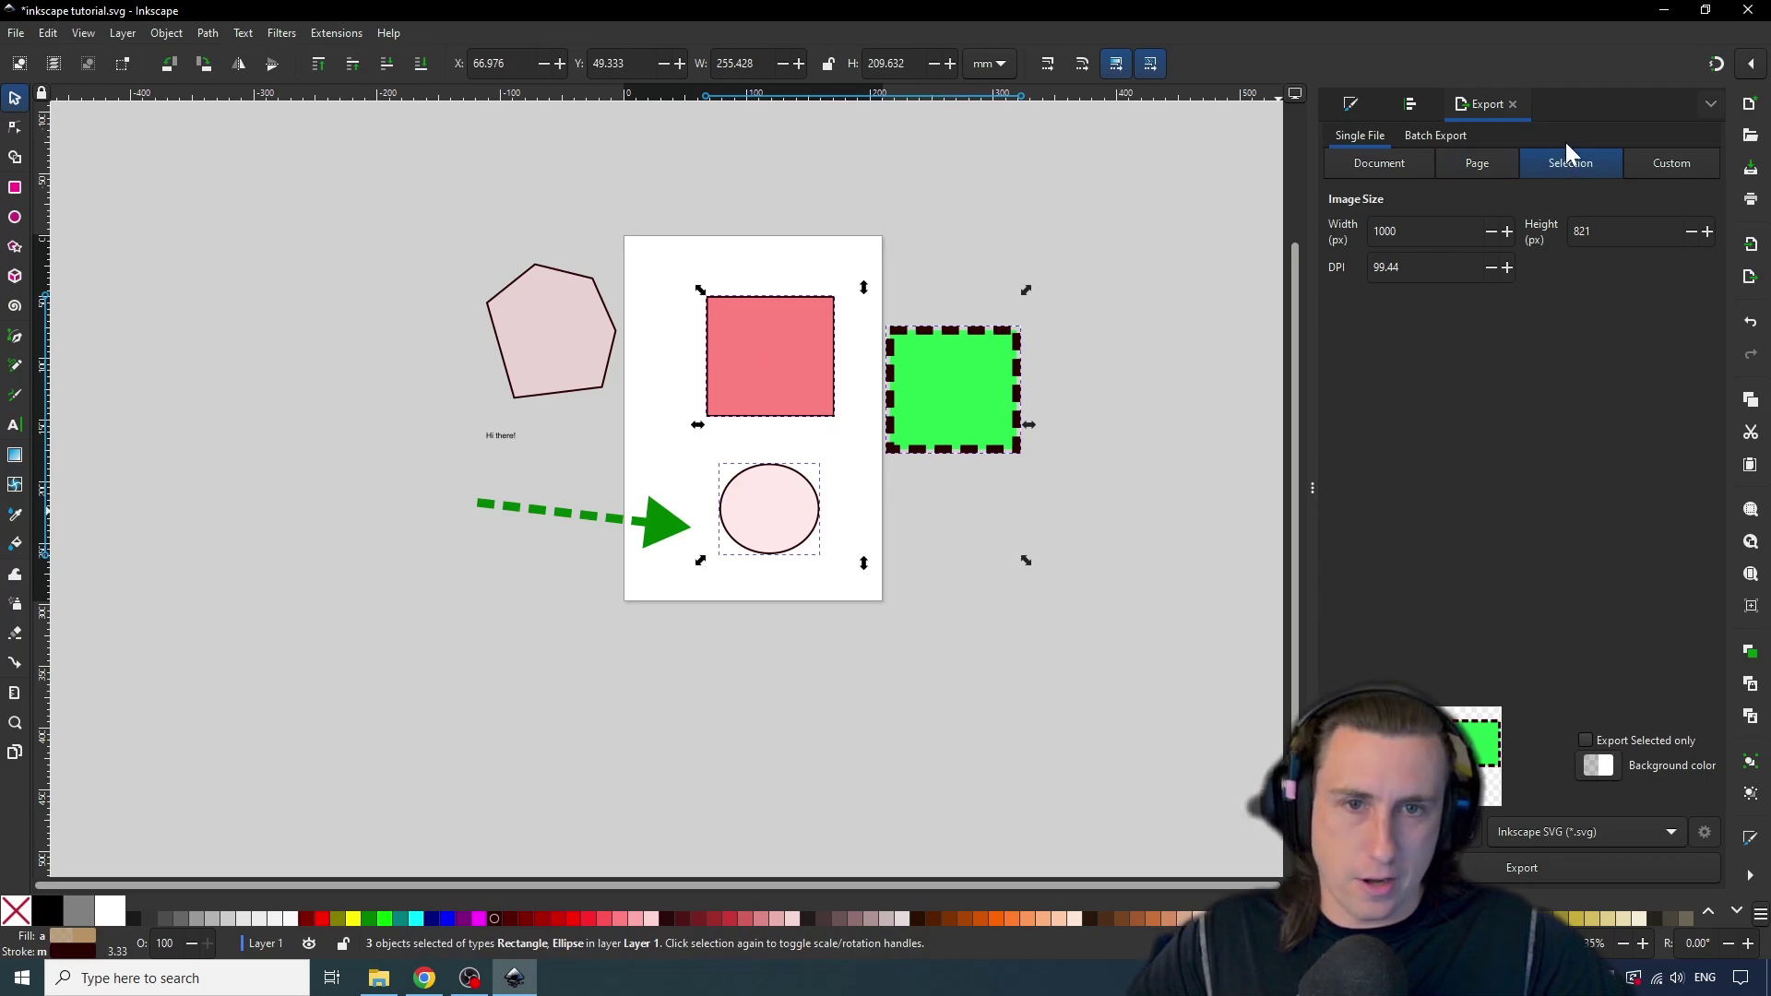
double_click(1383, 230)
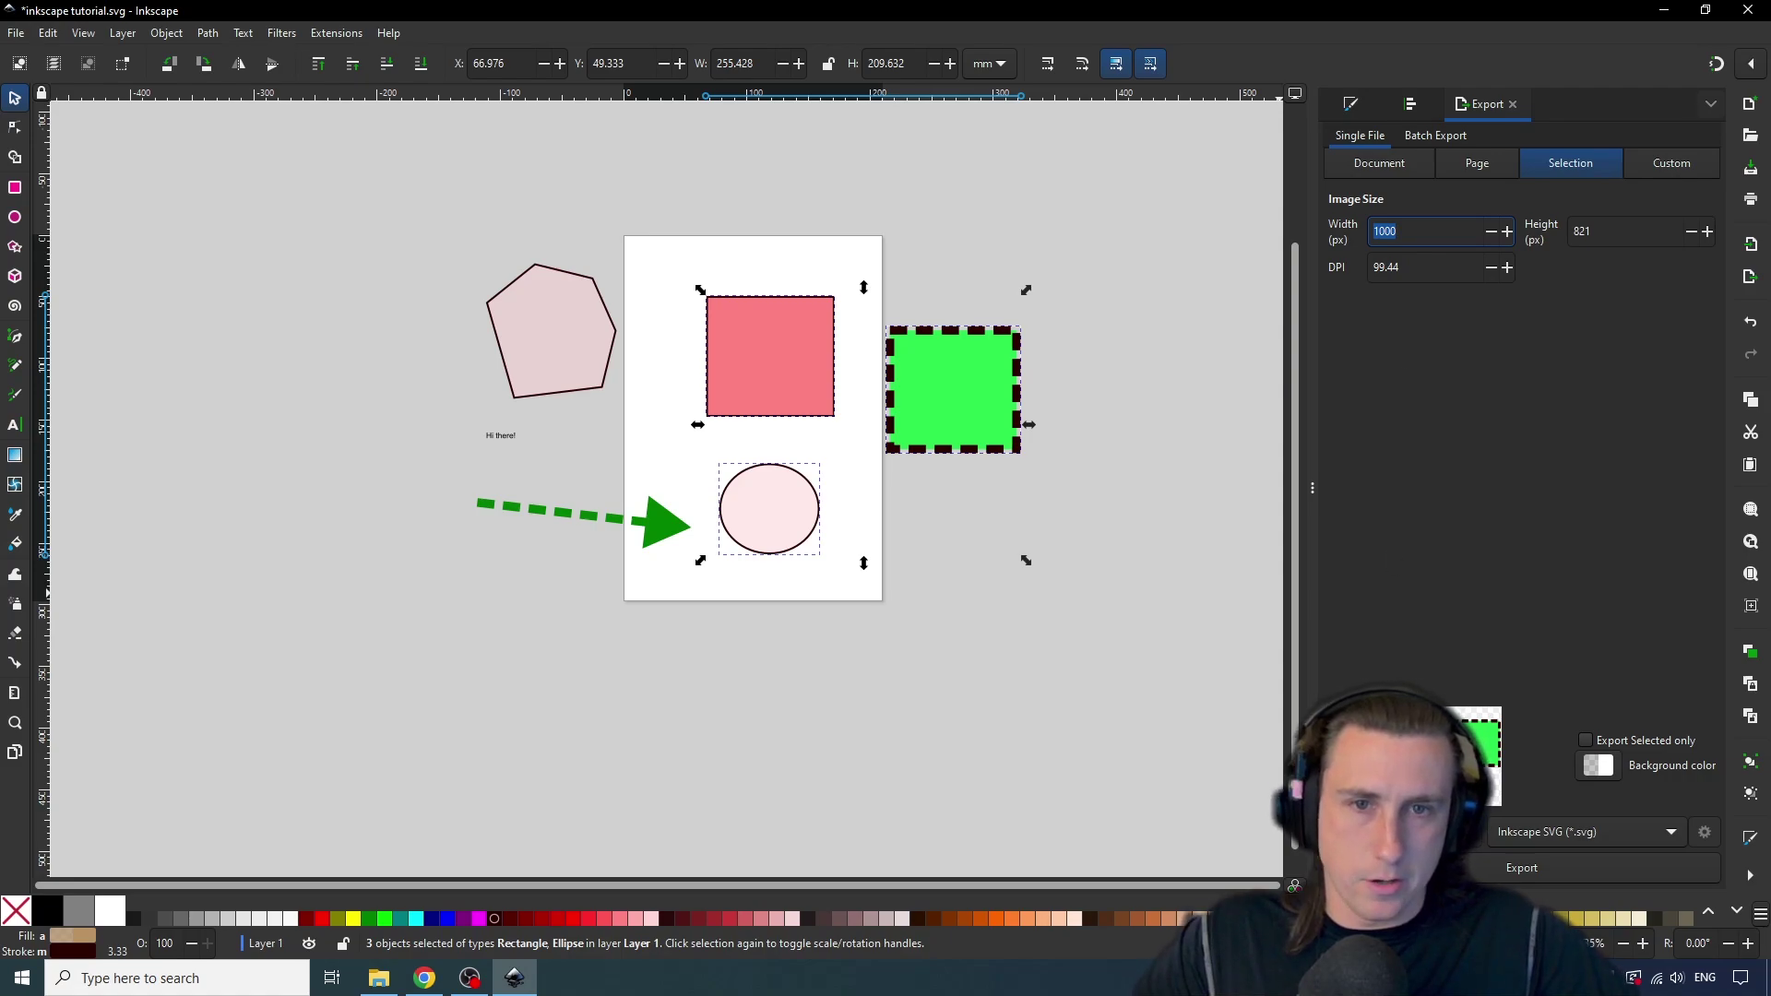
click(1398, 231)
key(ctrl+a)
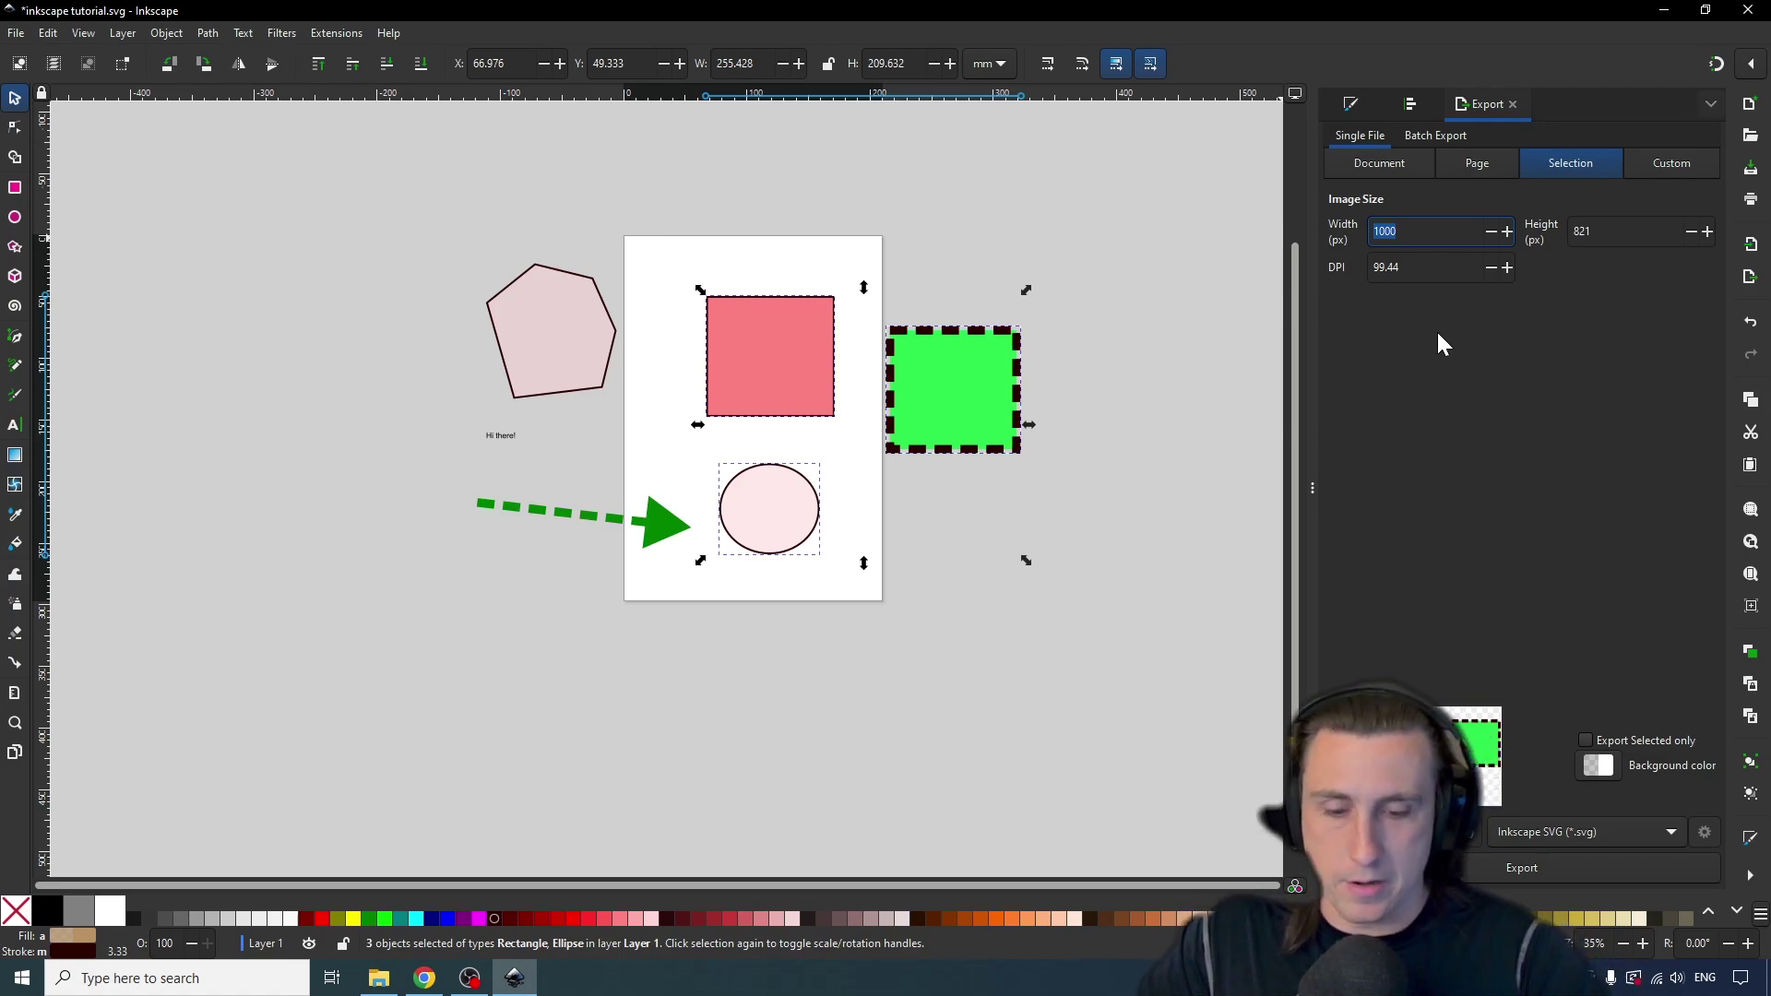
text(20)
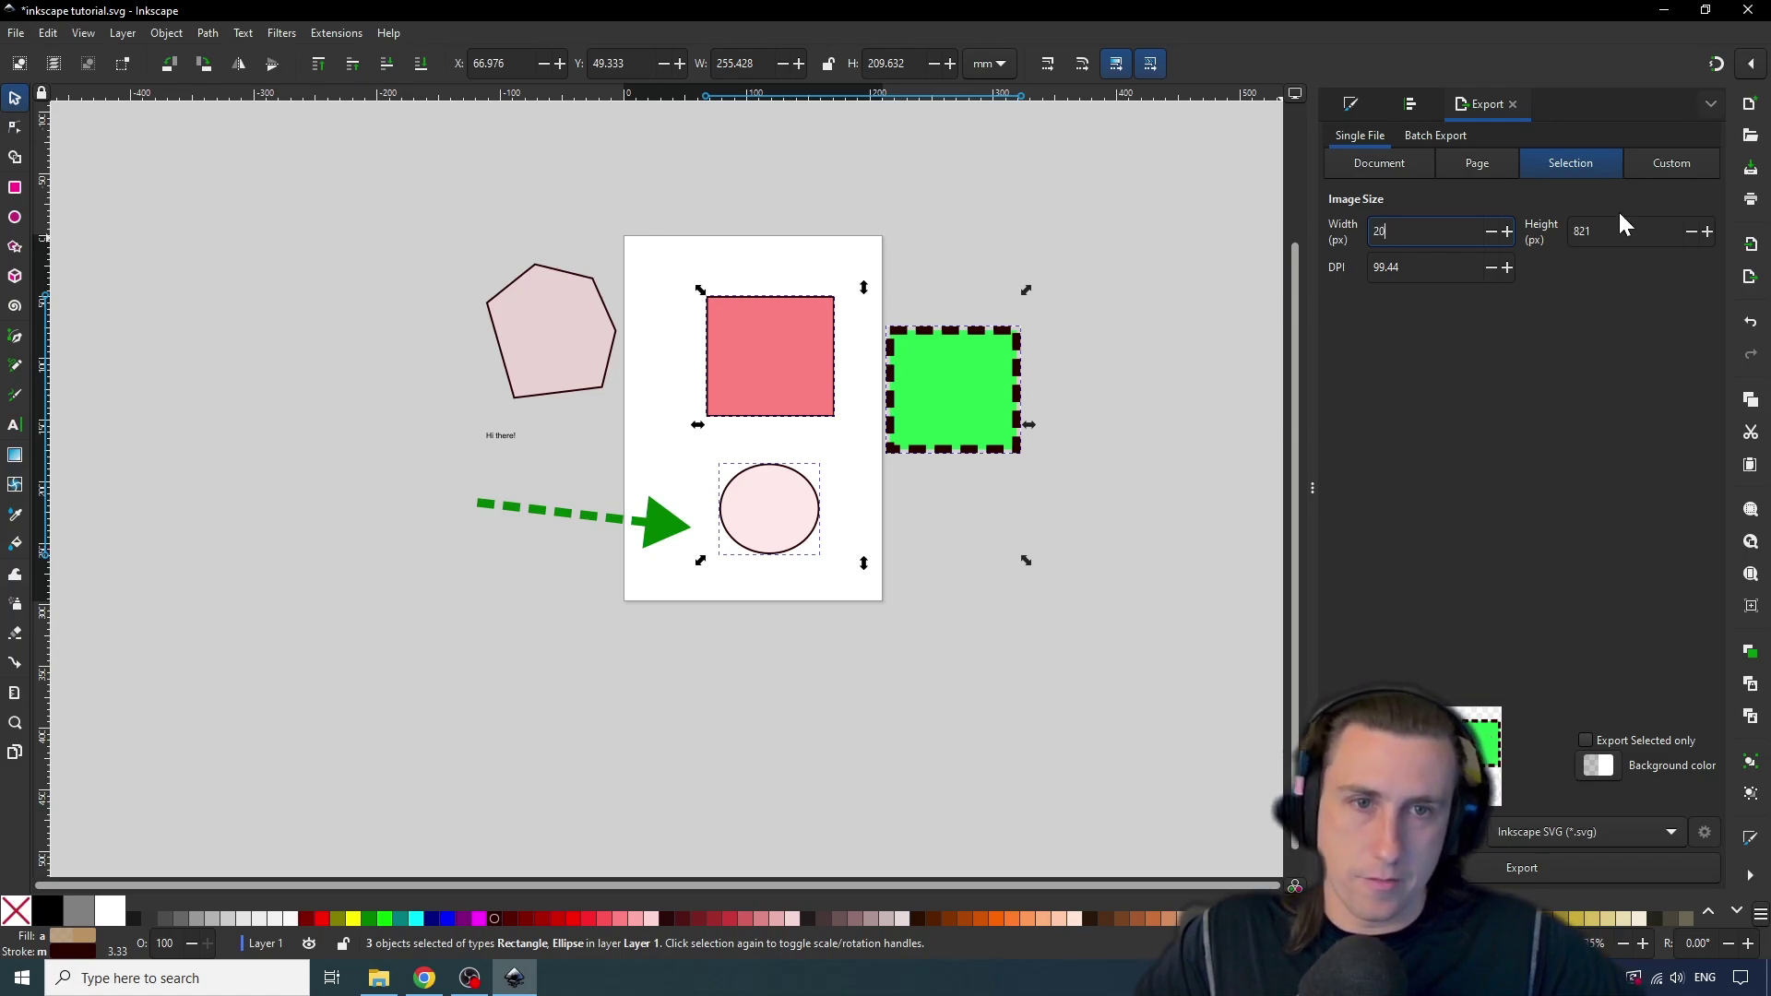
key(Return)
key(Tab)
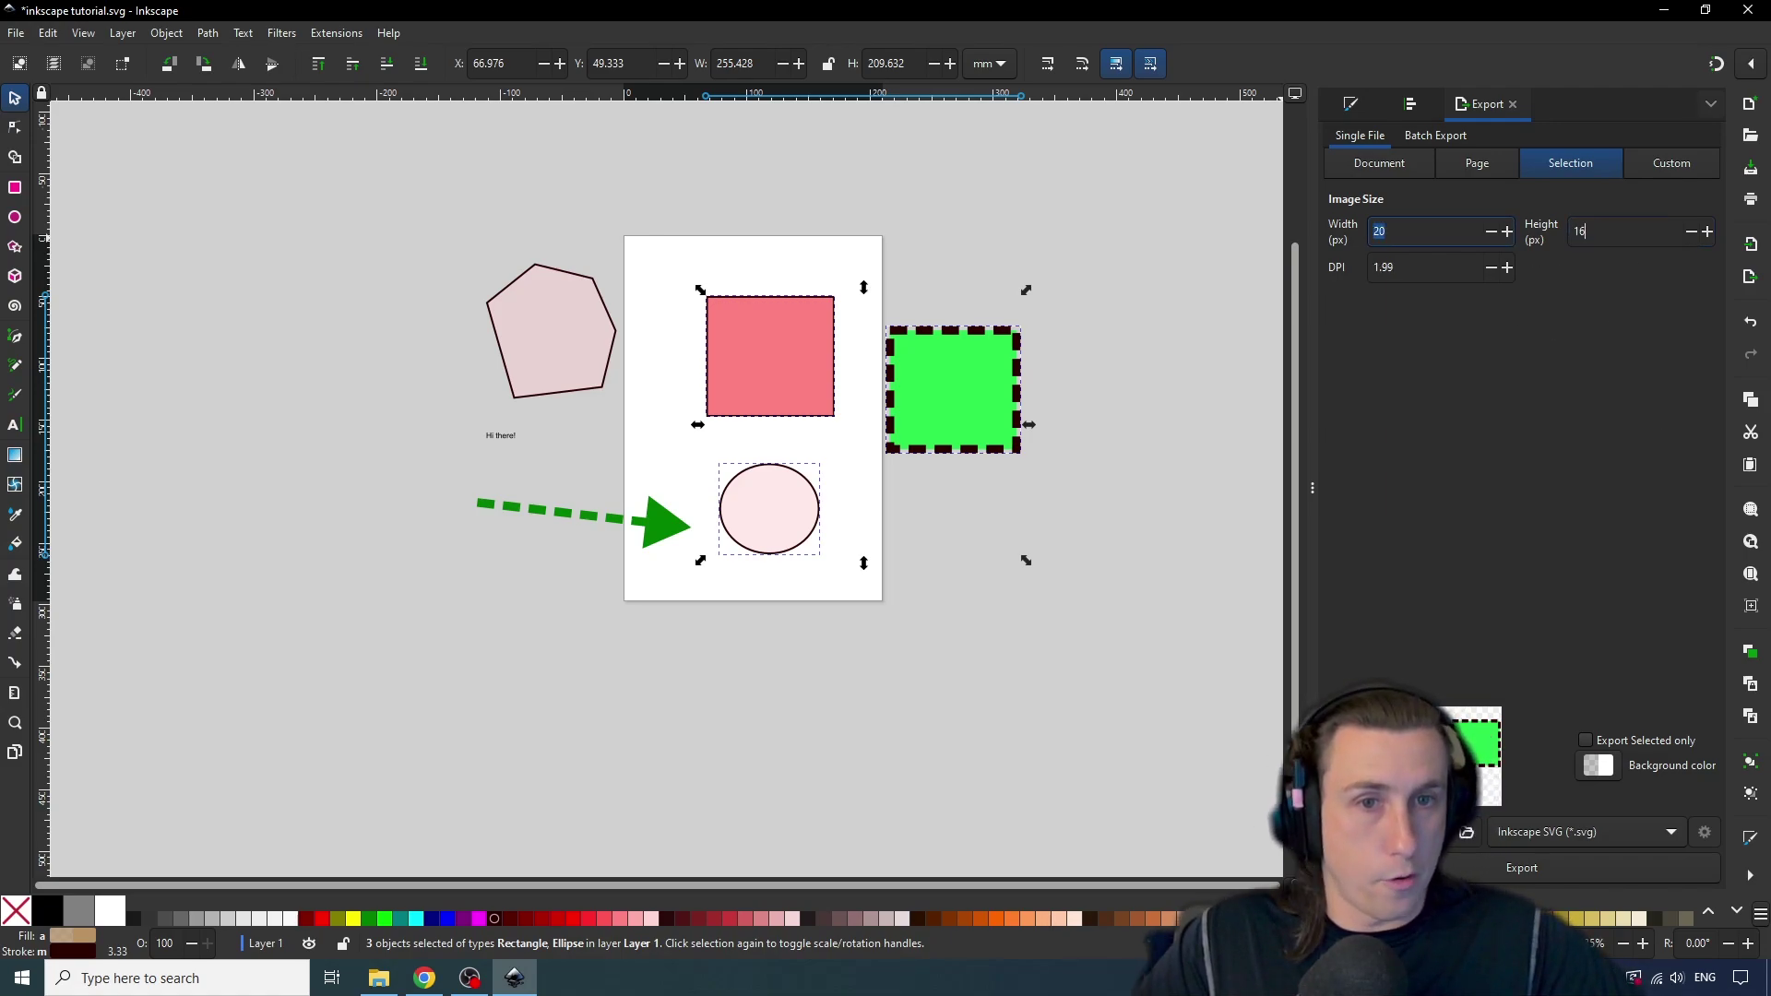
click(1474, 862)
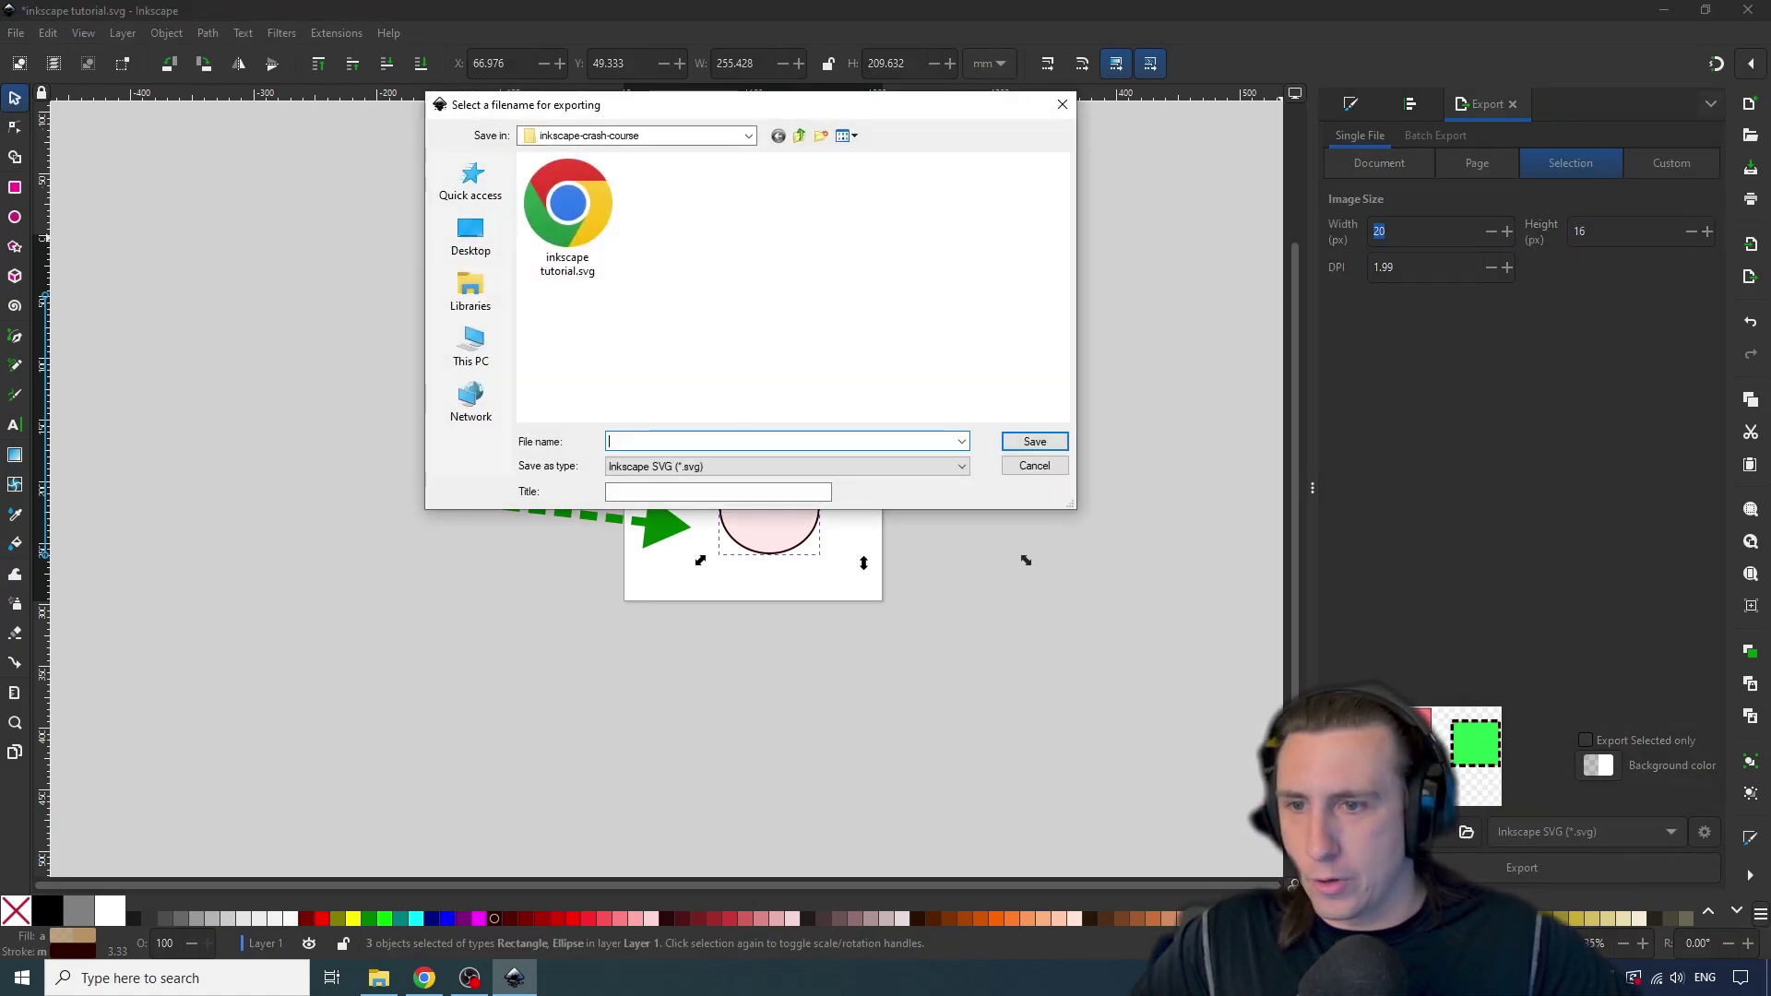
Export the 20-pixel selection as a PNG file, small.png, into inkscape-crash-course.
click(679, 472)
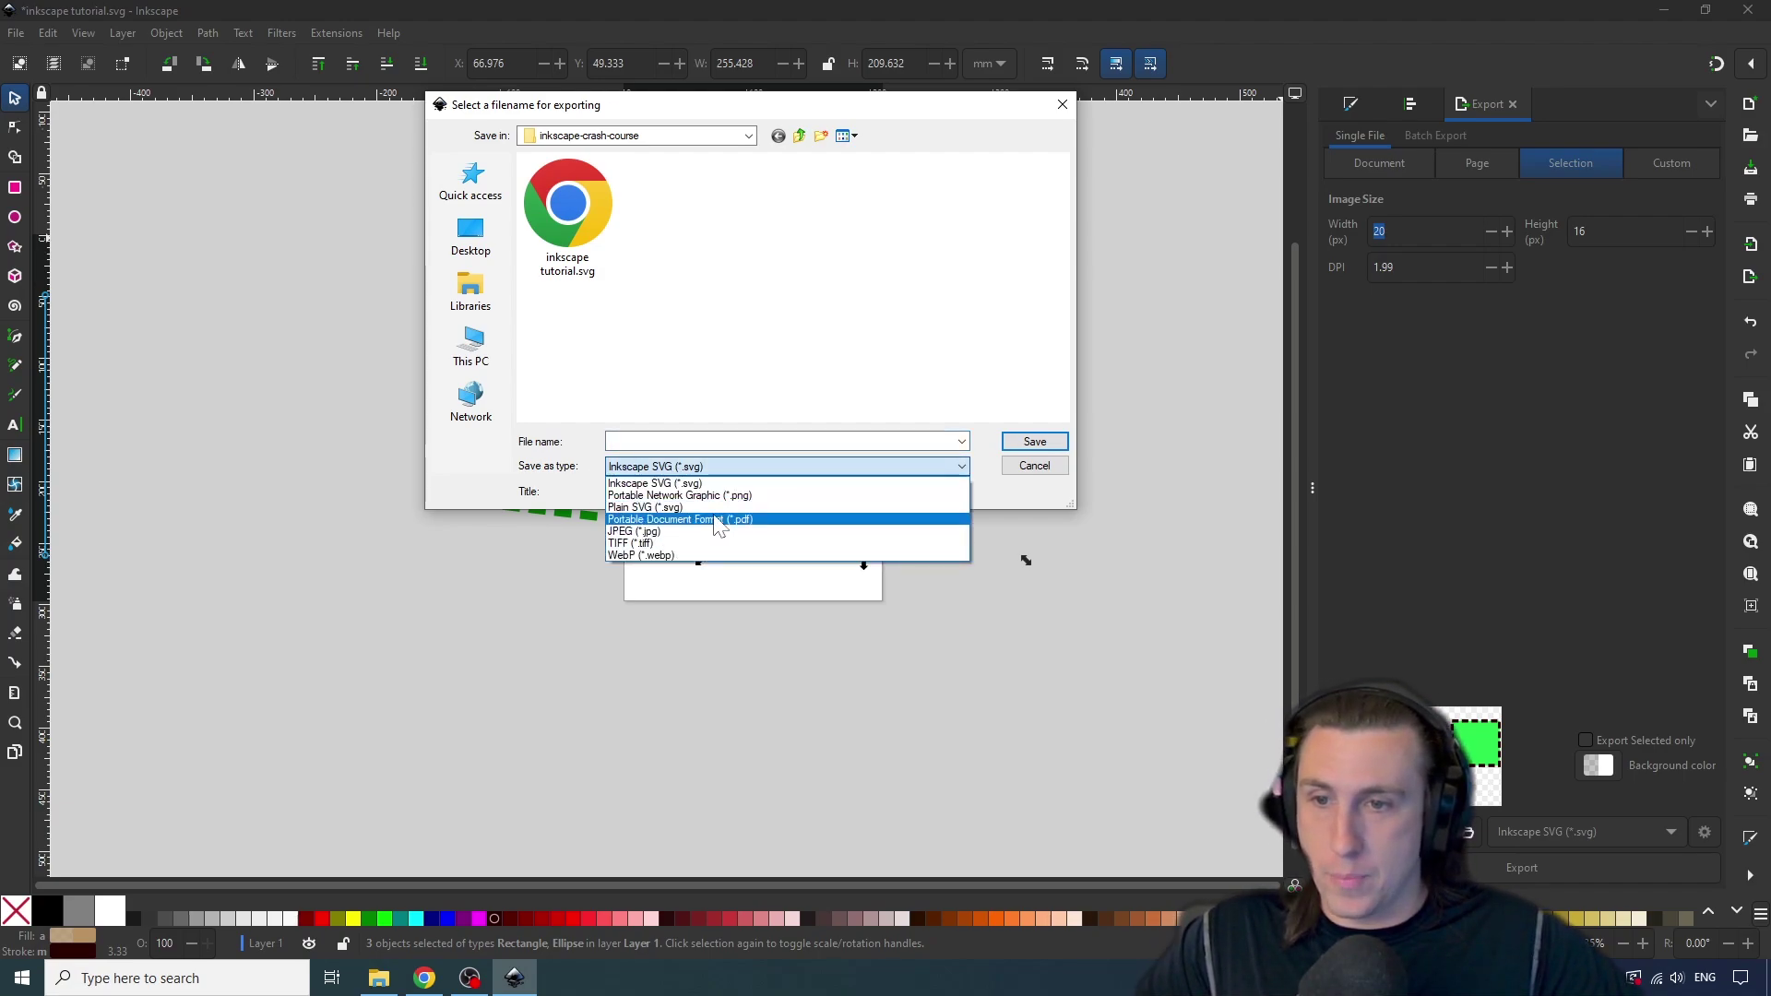
click(679, 496)
text(test)
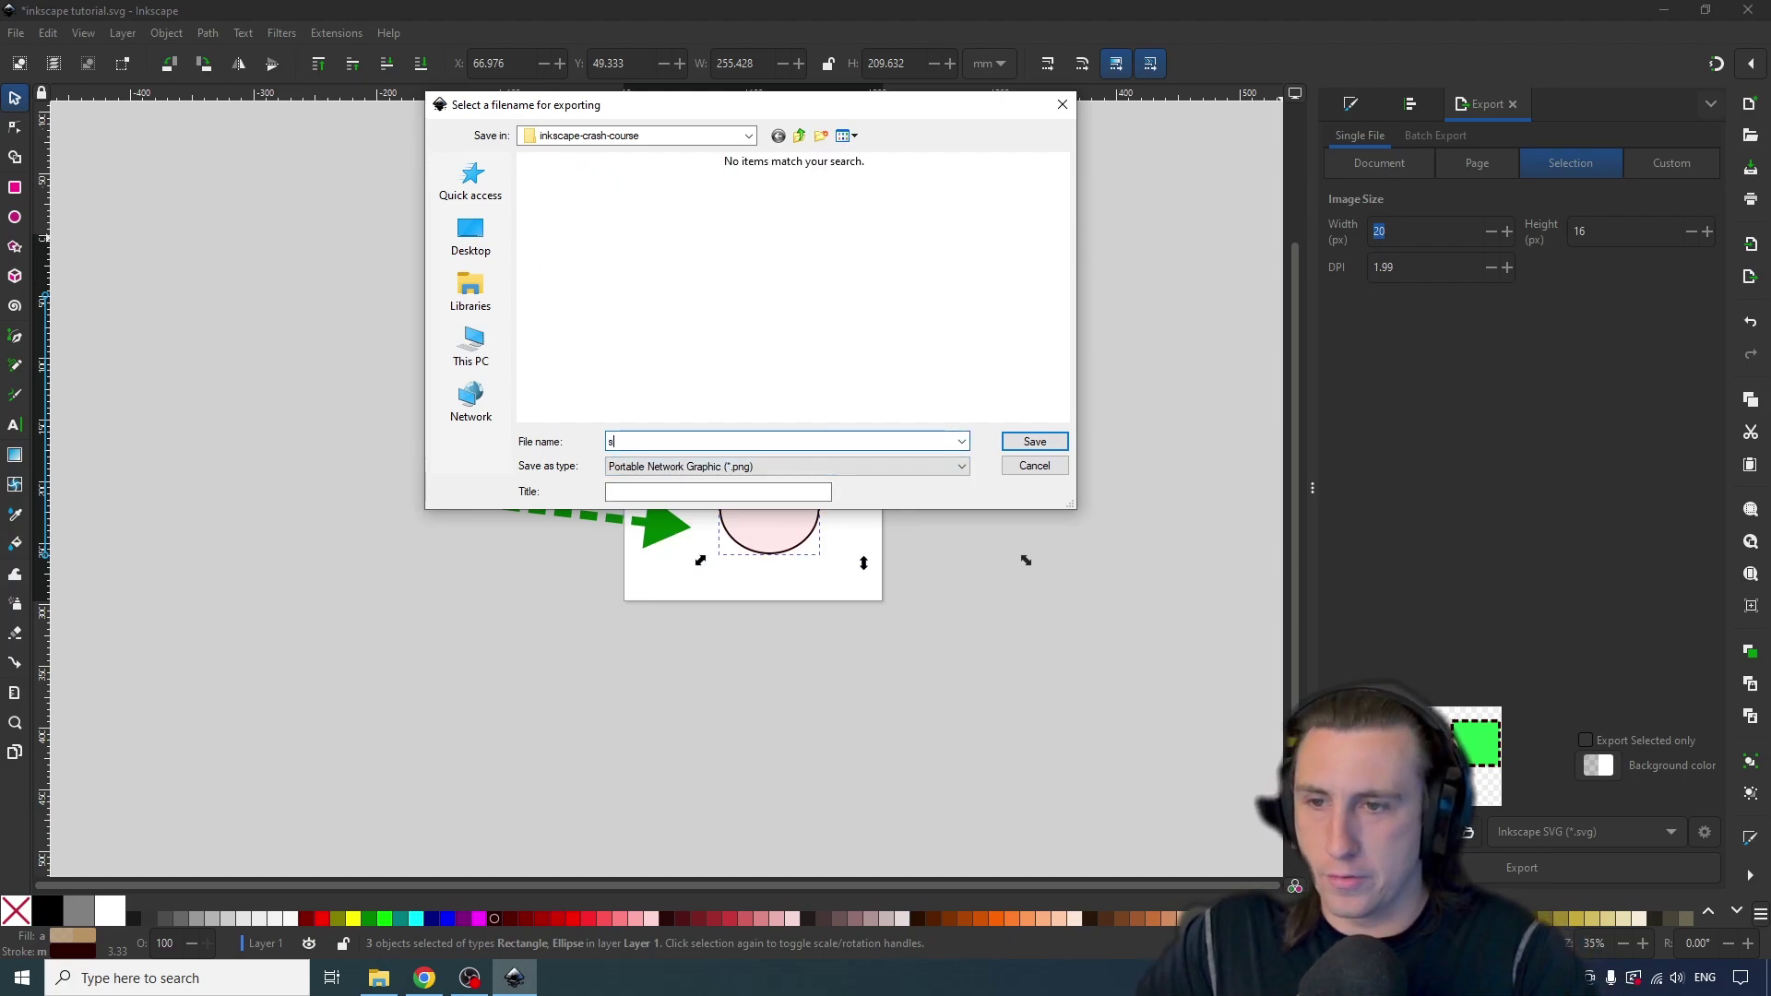
key(Return)
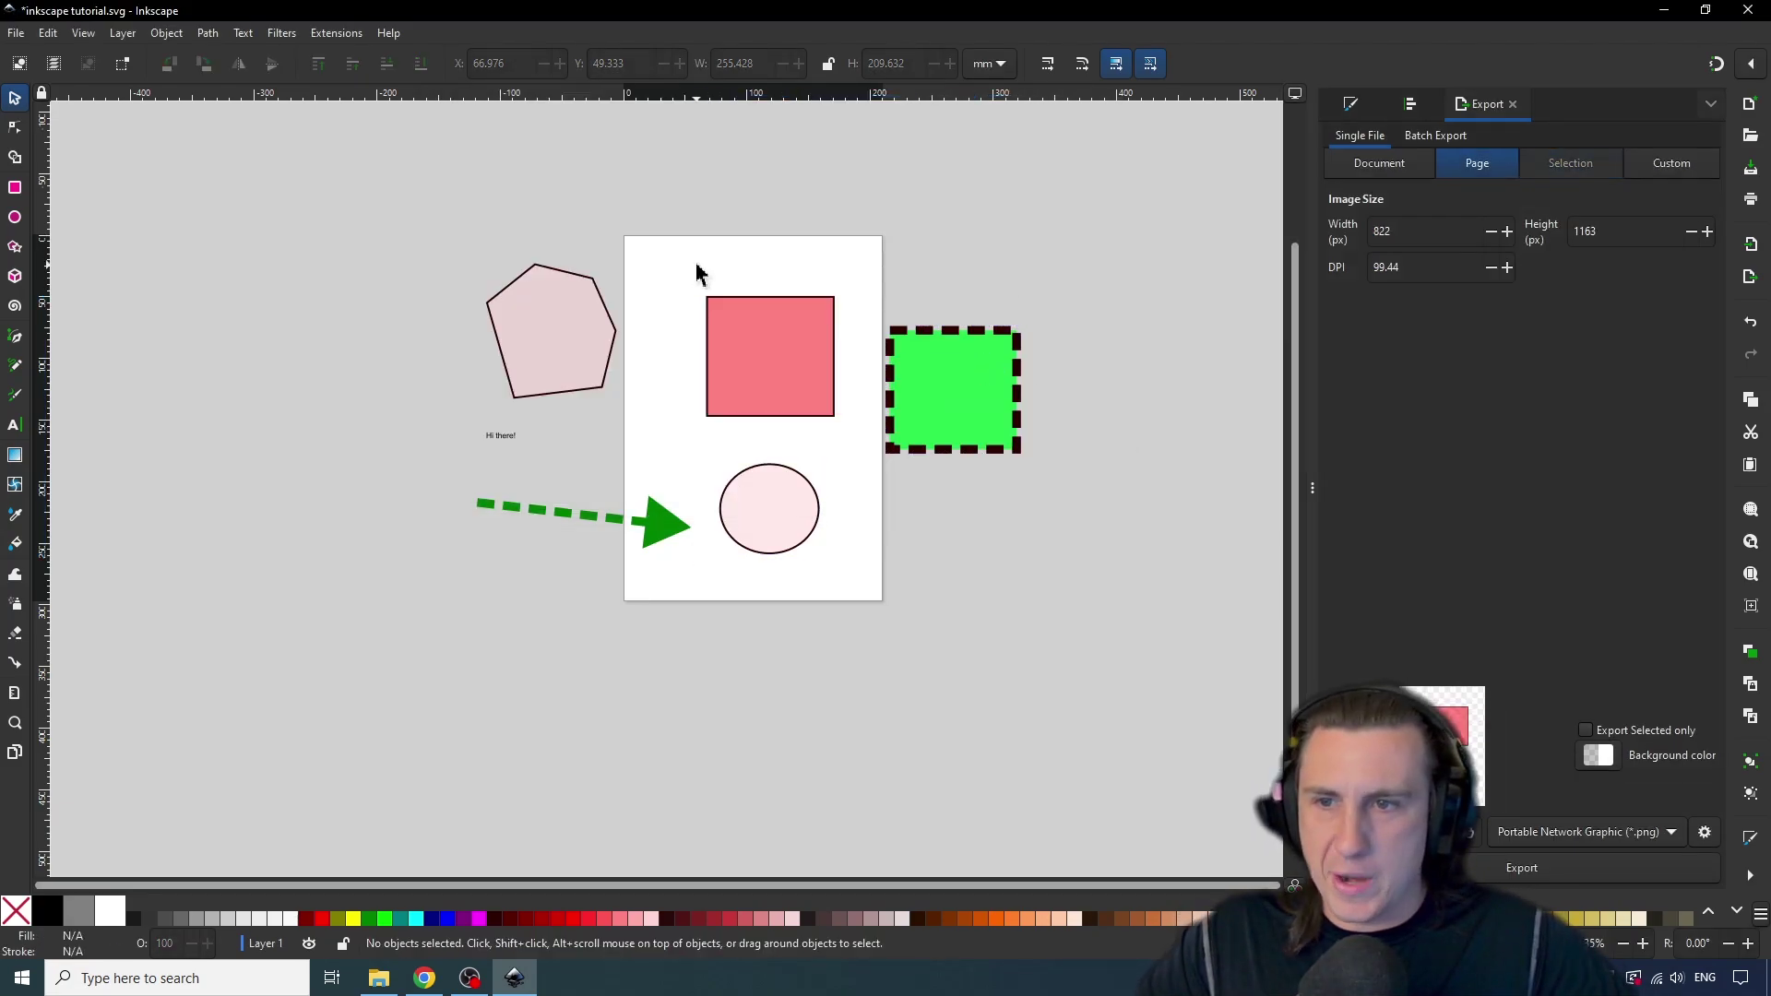
Reselect the three shapes and export them as a 1000-pixel-wide PNG named large.png.
drag(697, 272, 1039, 594)
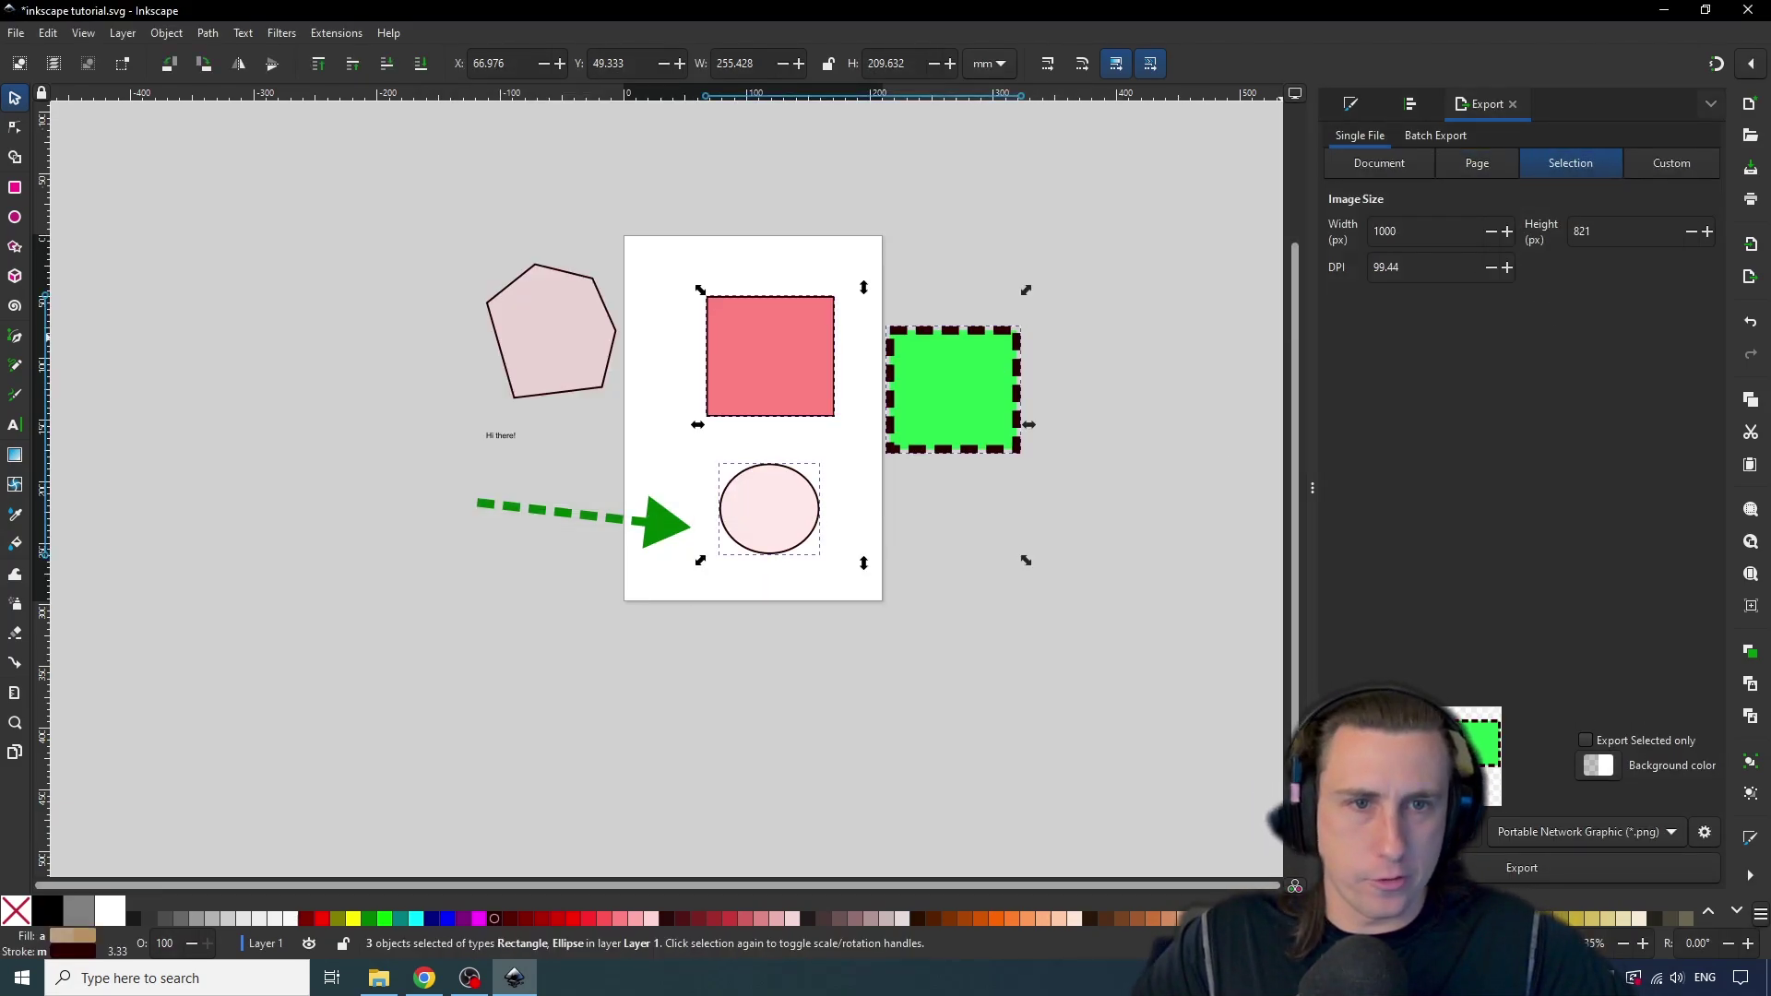
click(1522, 867)
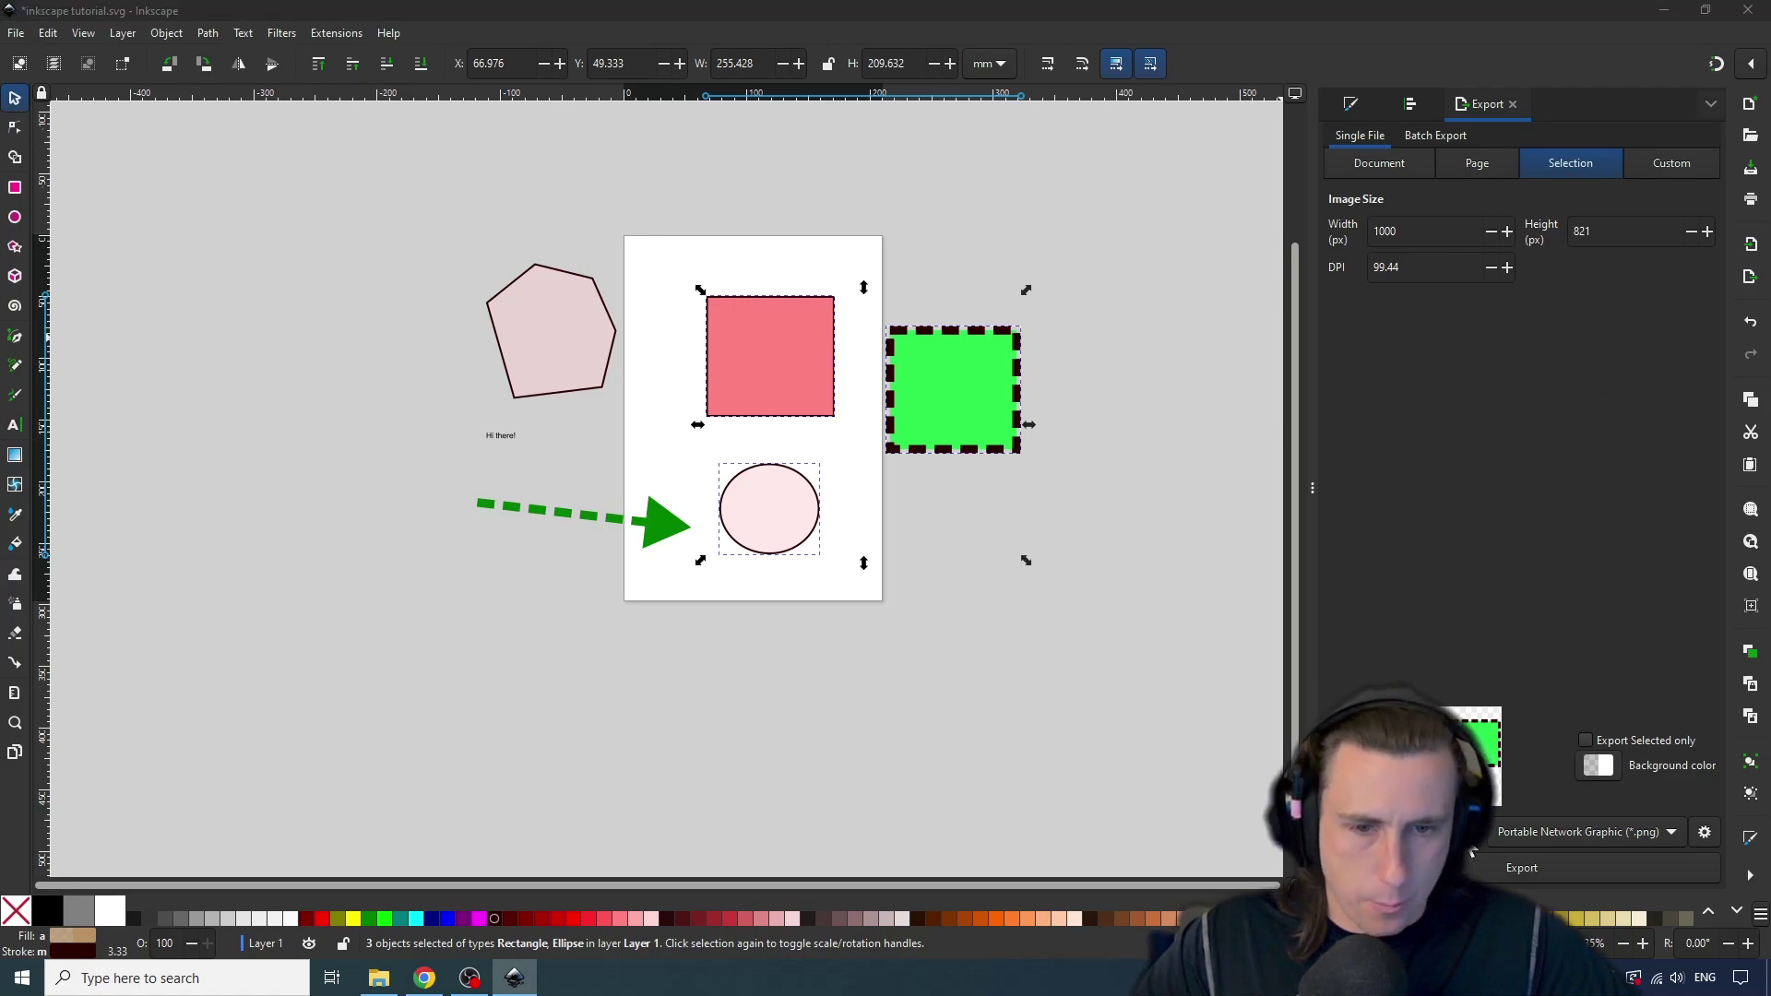
text(large)
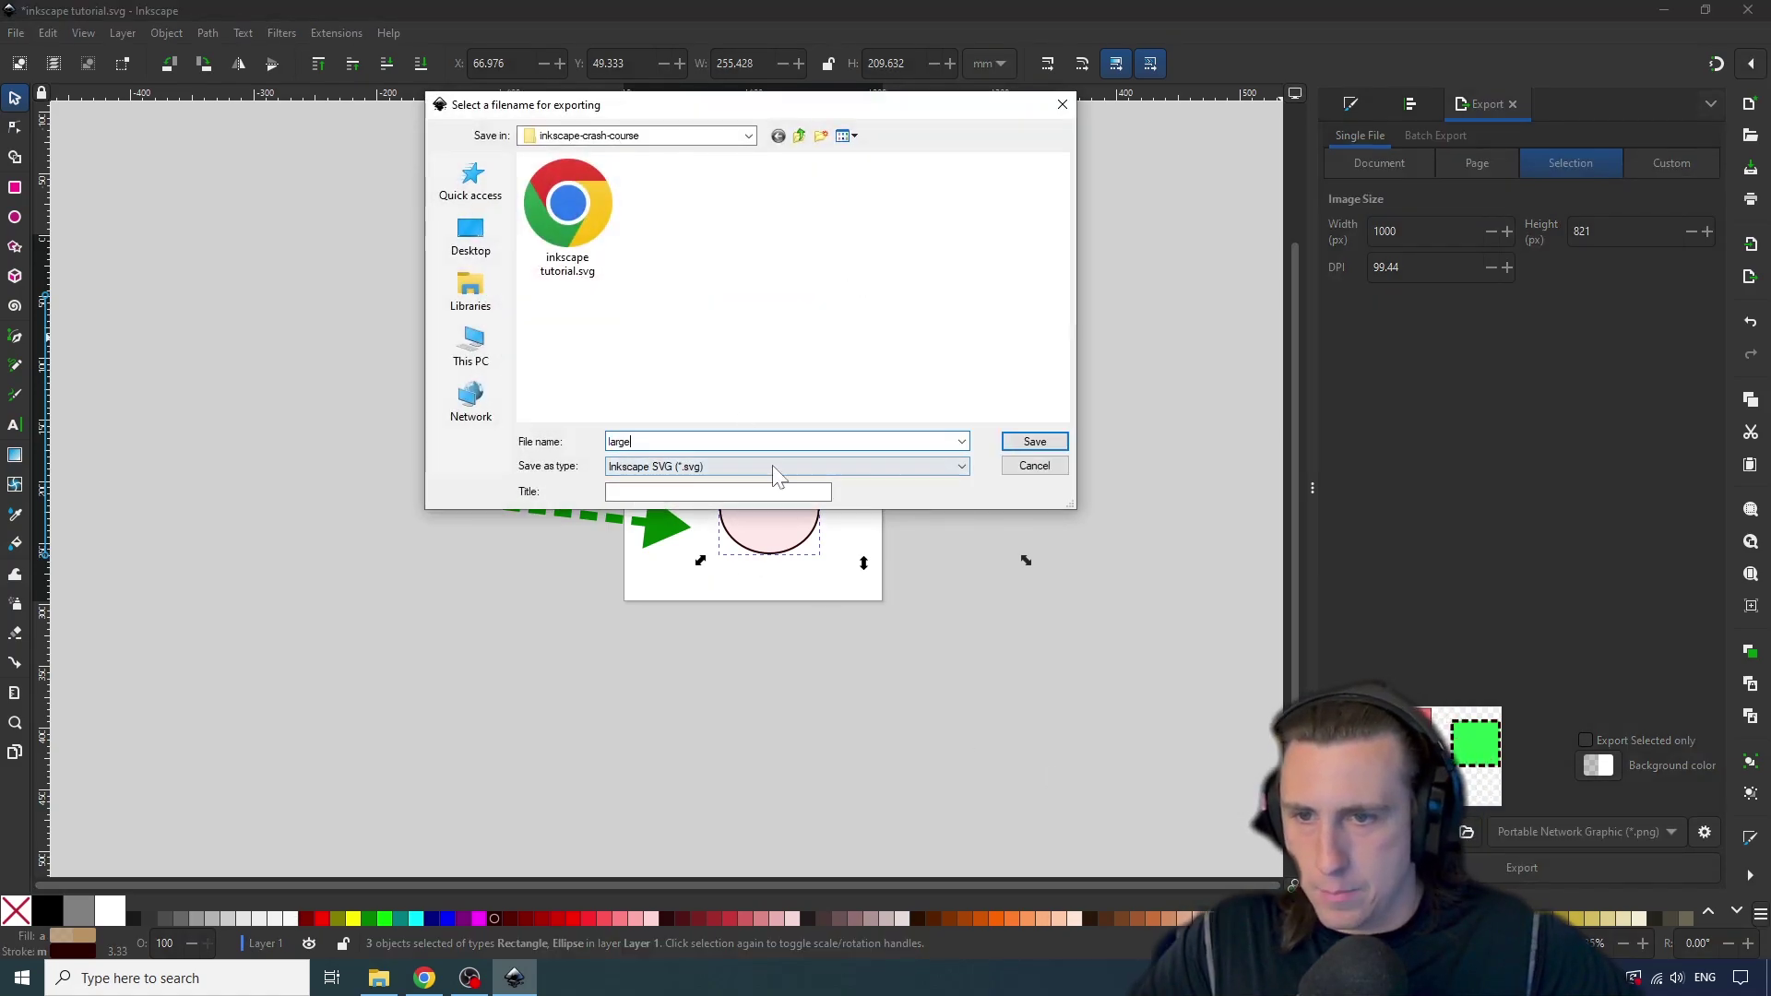
click(772, 465)
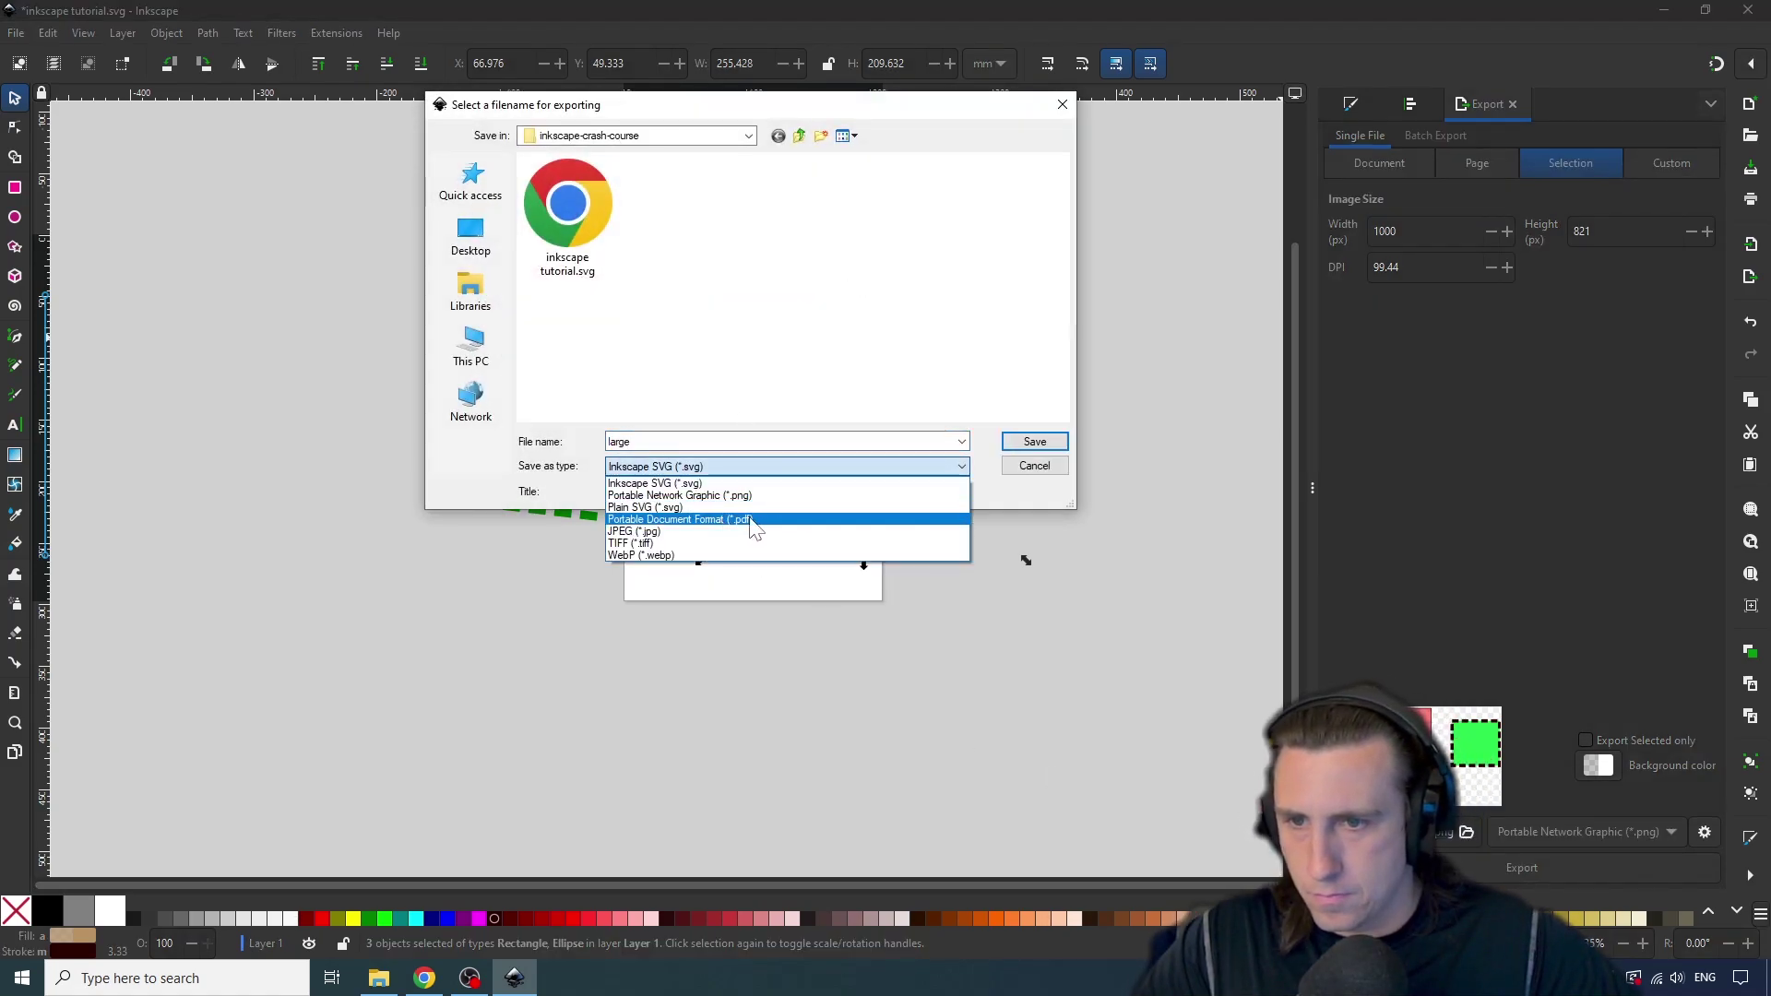
click(729, 495)
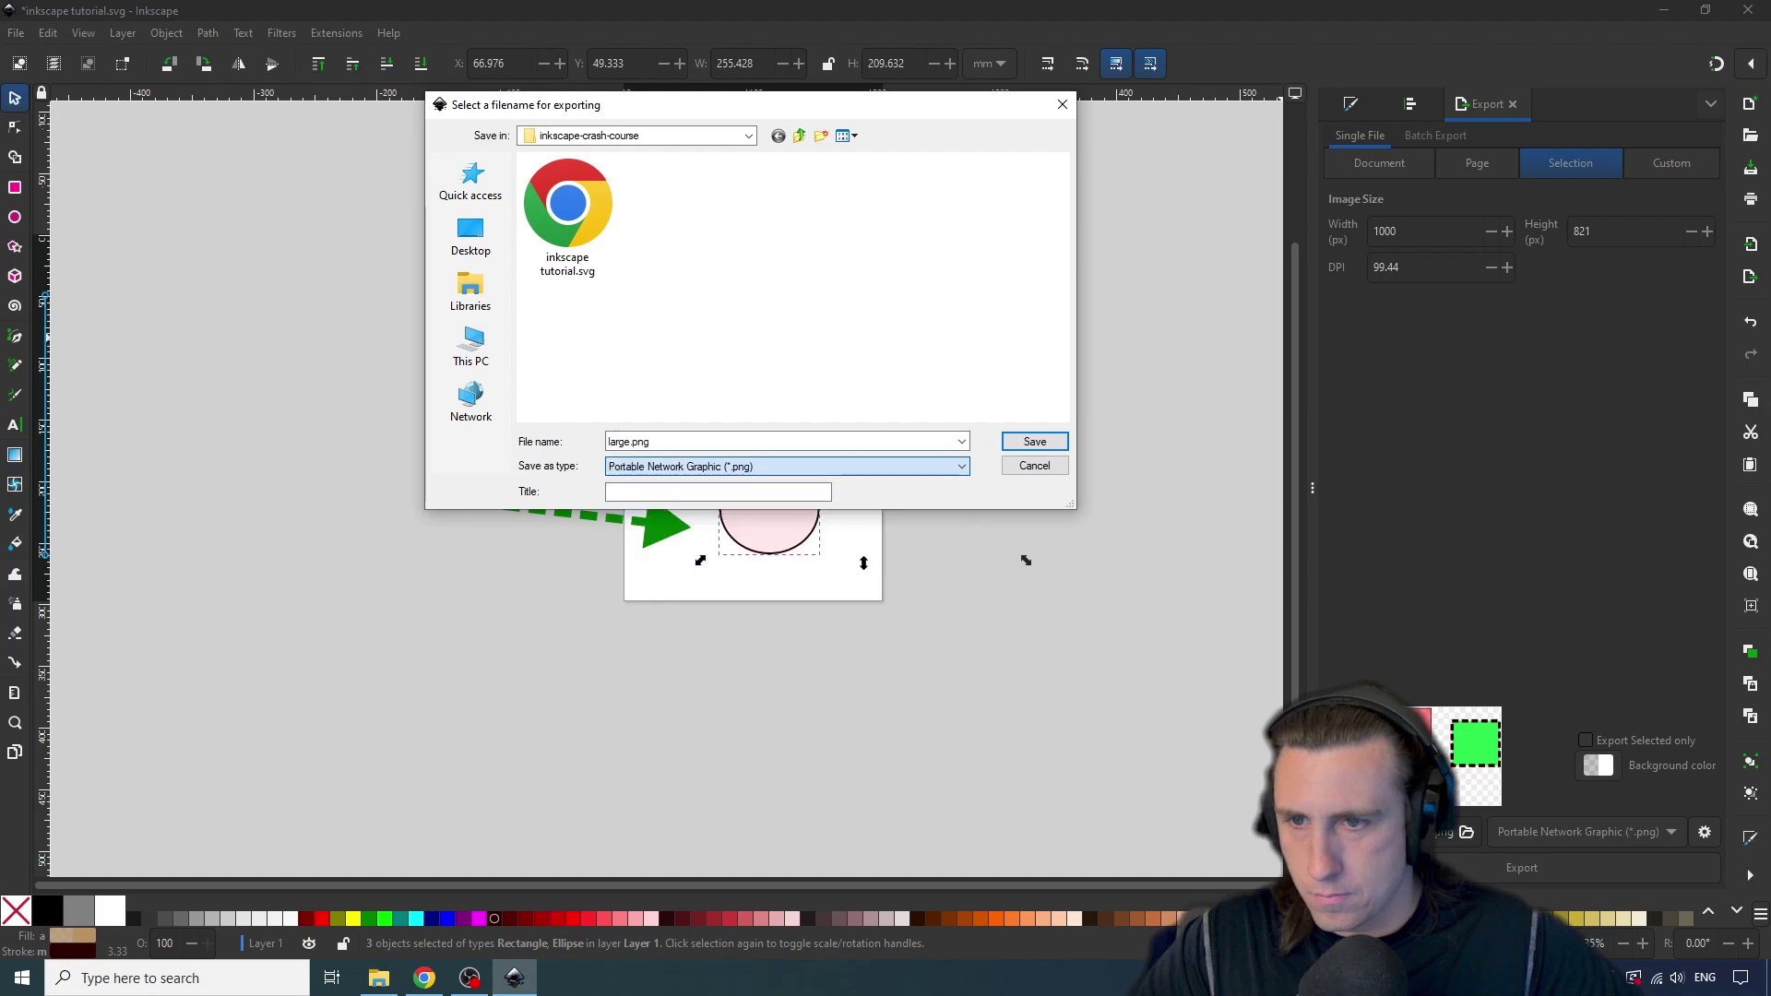
click(1053, 446)
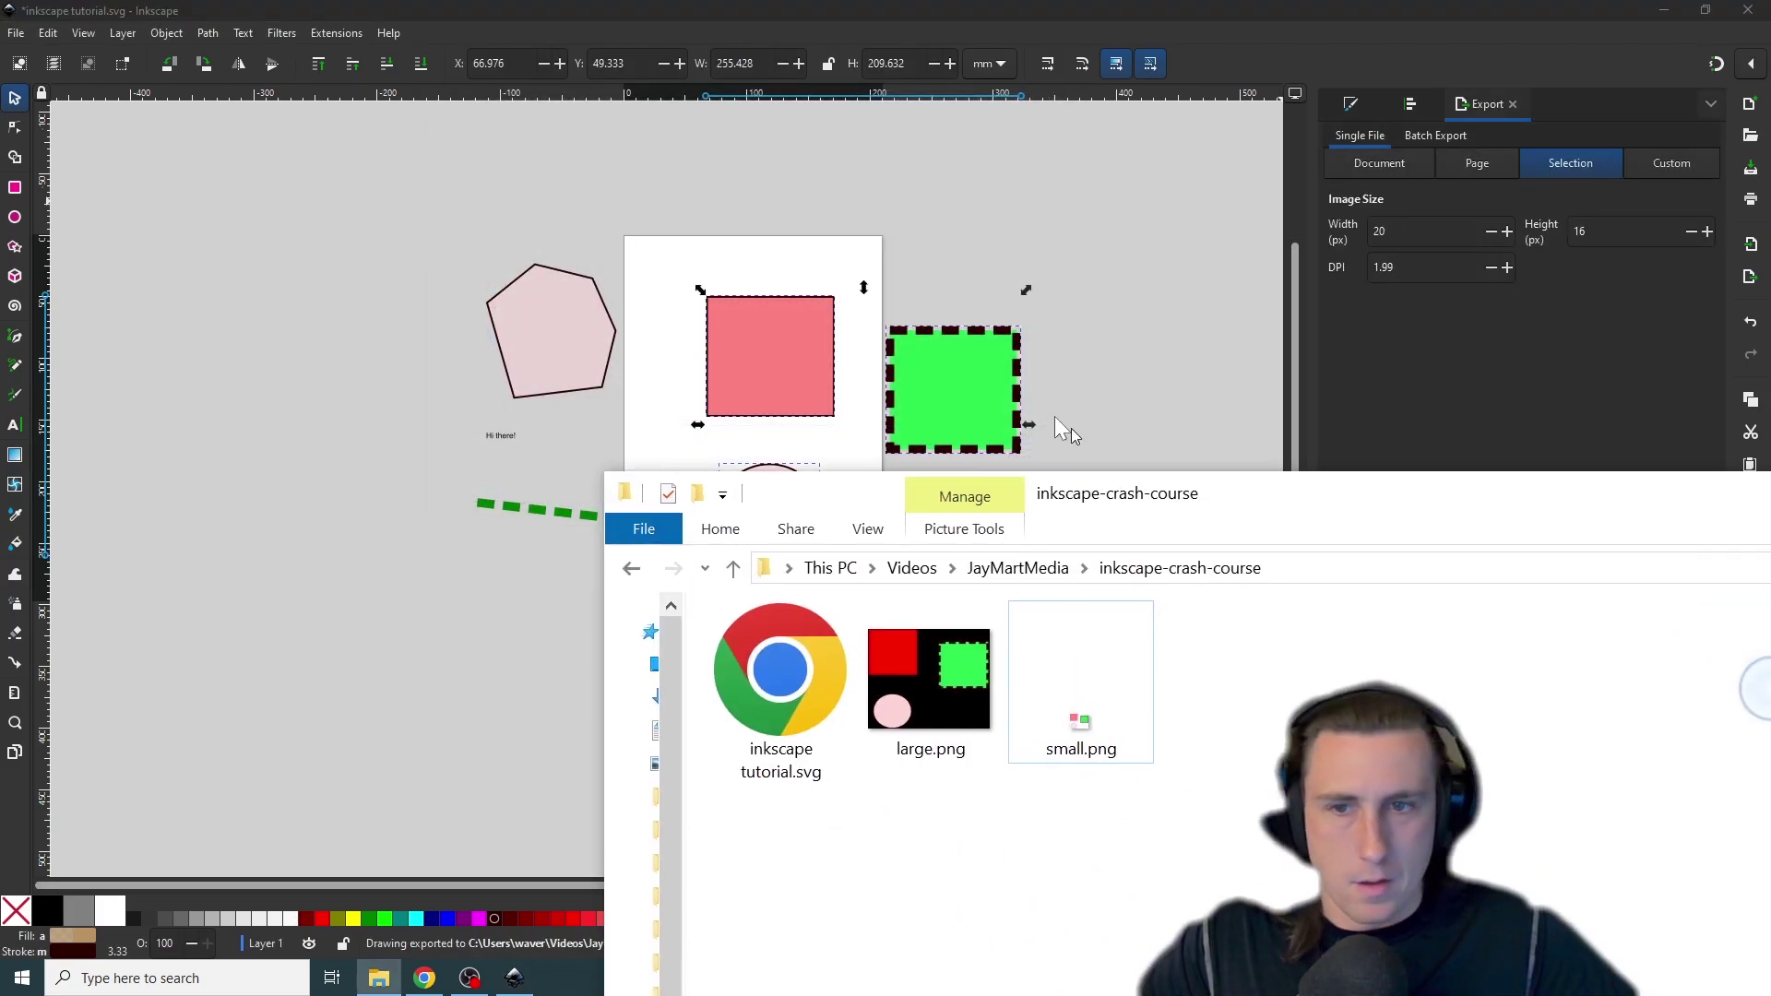
double_click(682, 276)
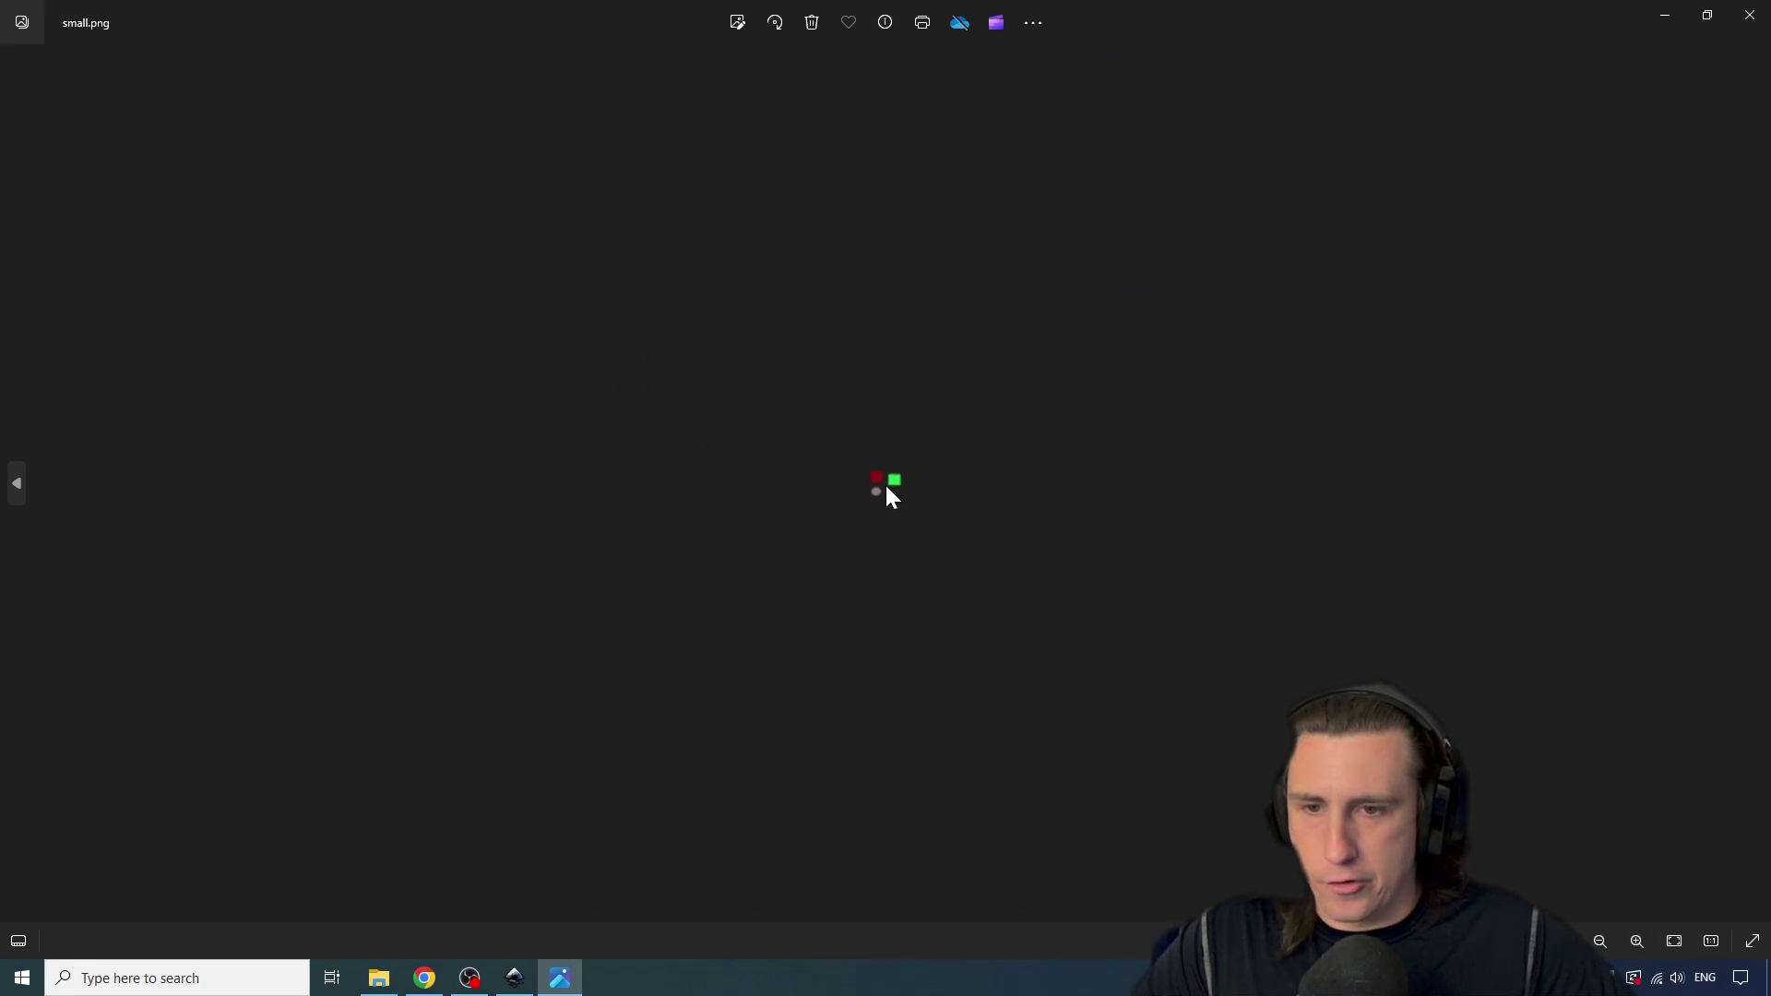
scroll(865, 508, up, 3)
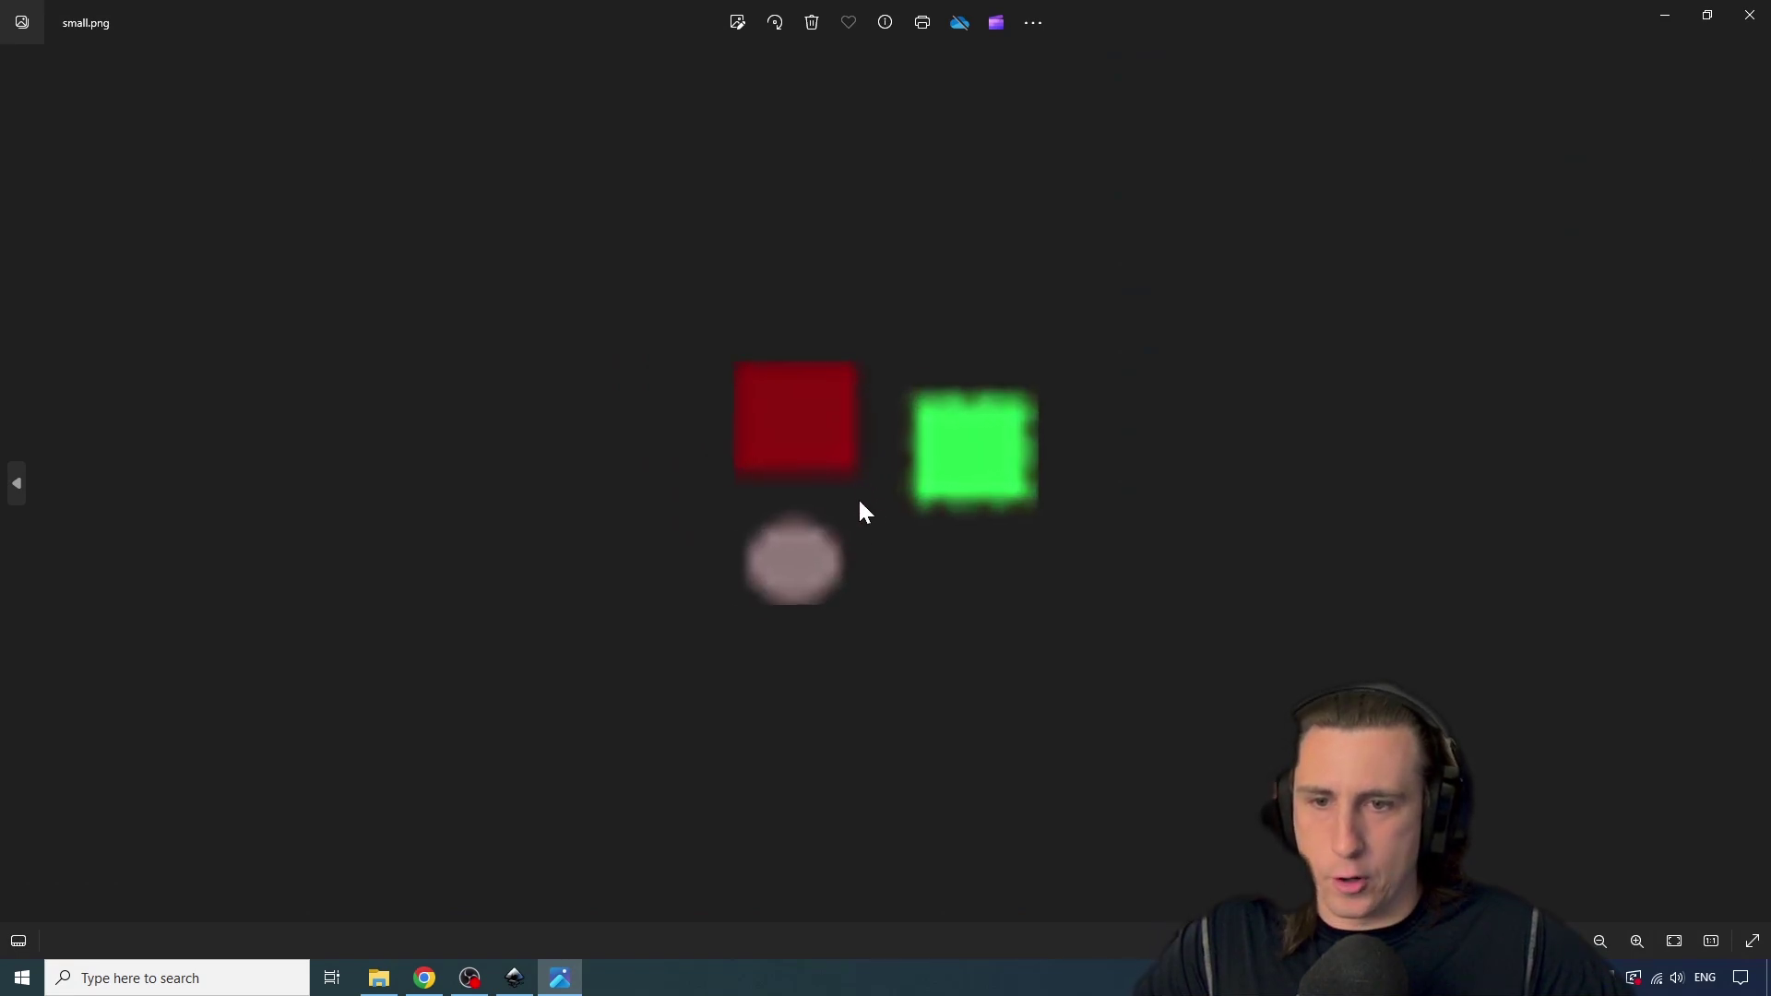
click(1749, 14)
double_click(584, 254)
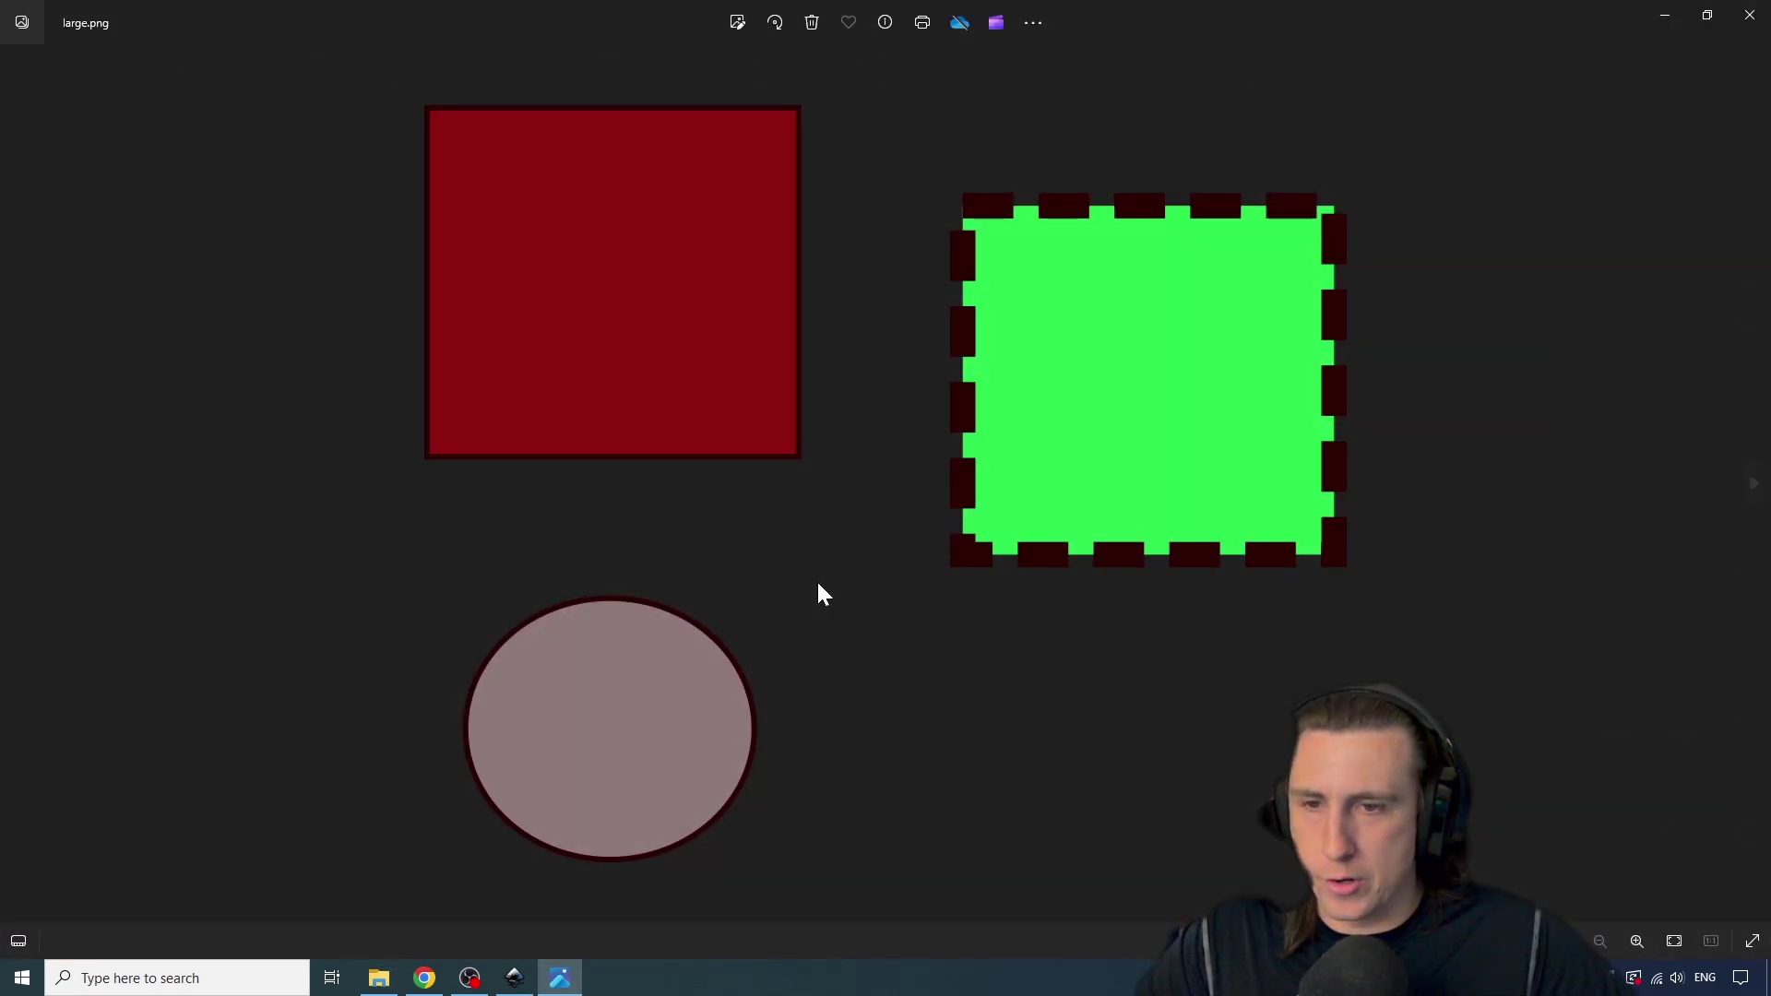
scroll(1198, 186, up, 5)
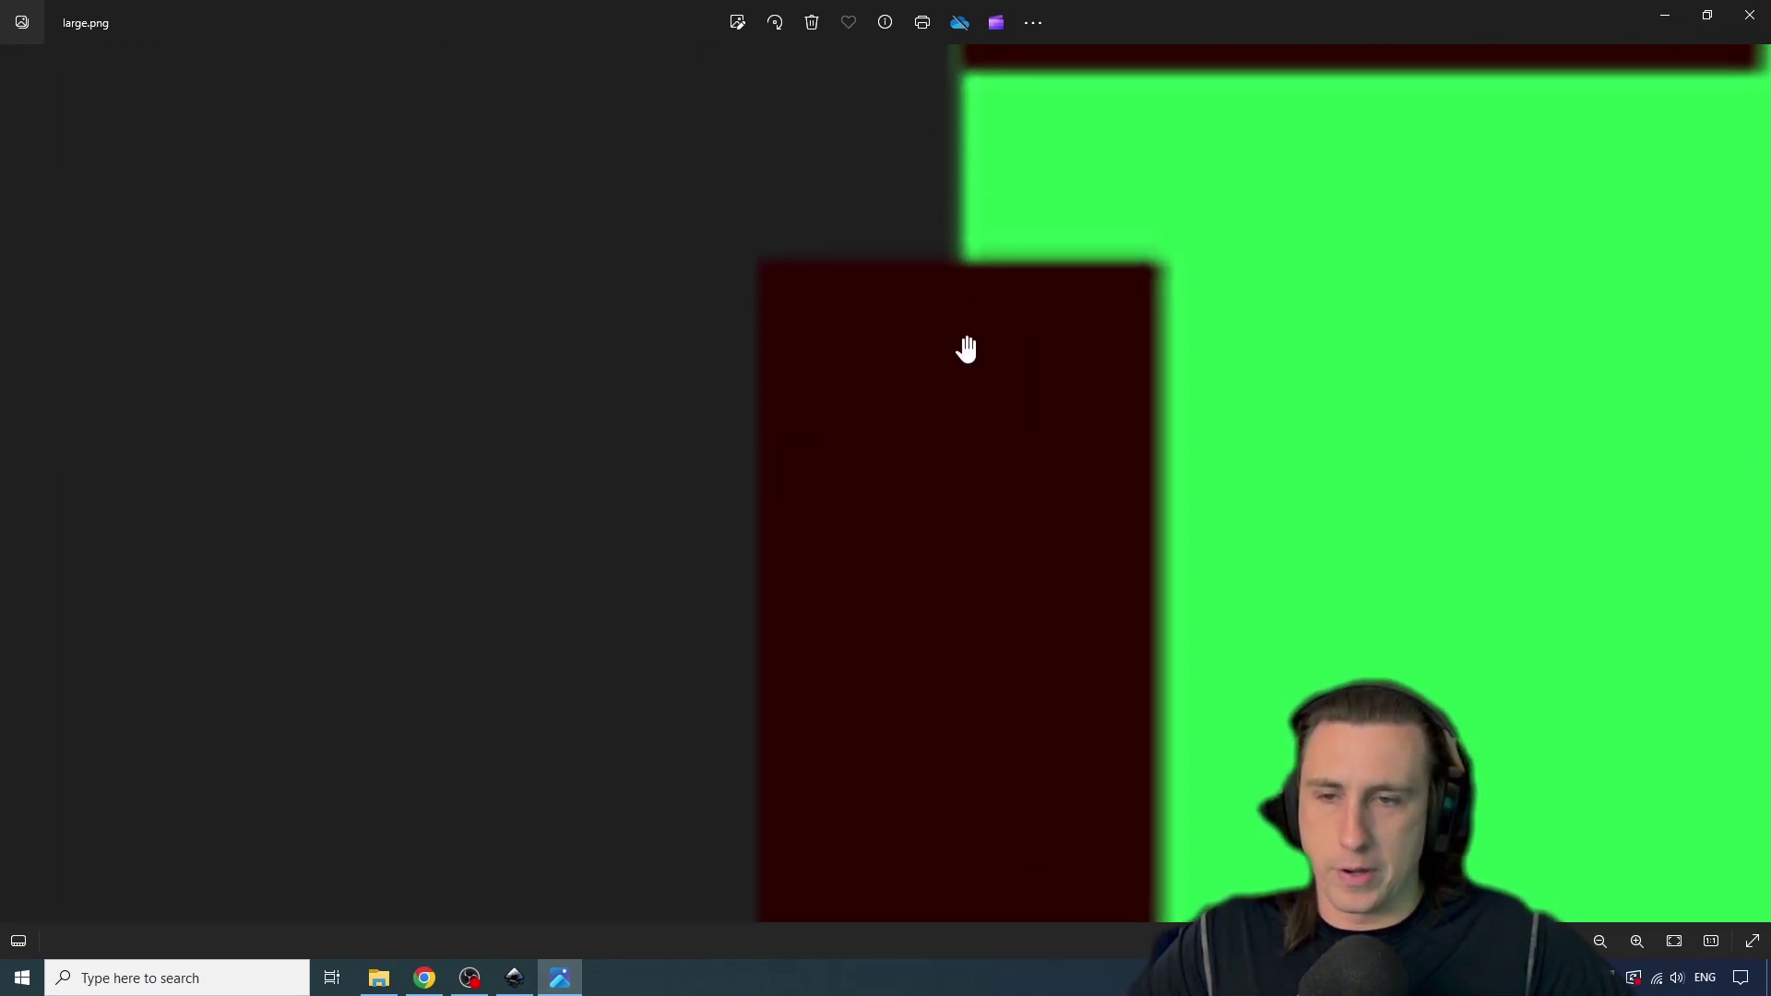
scroll(992, 175, down, 4)
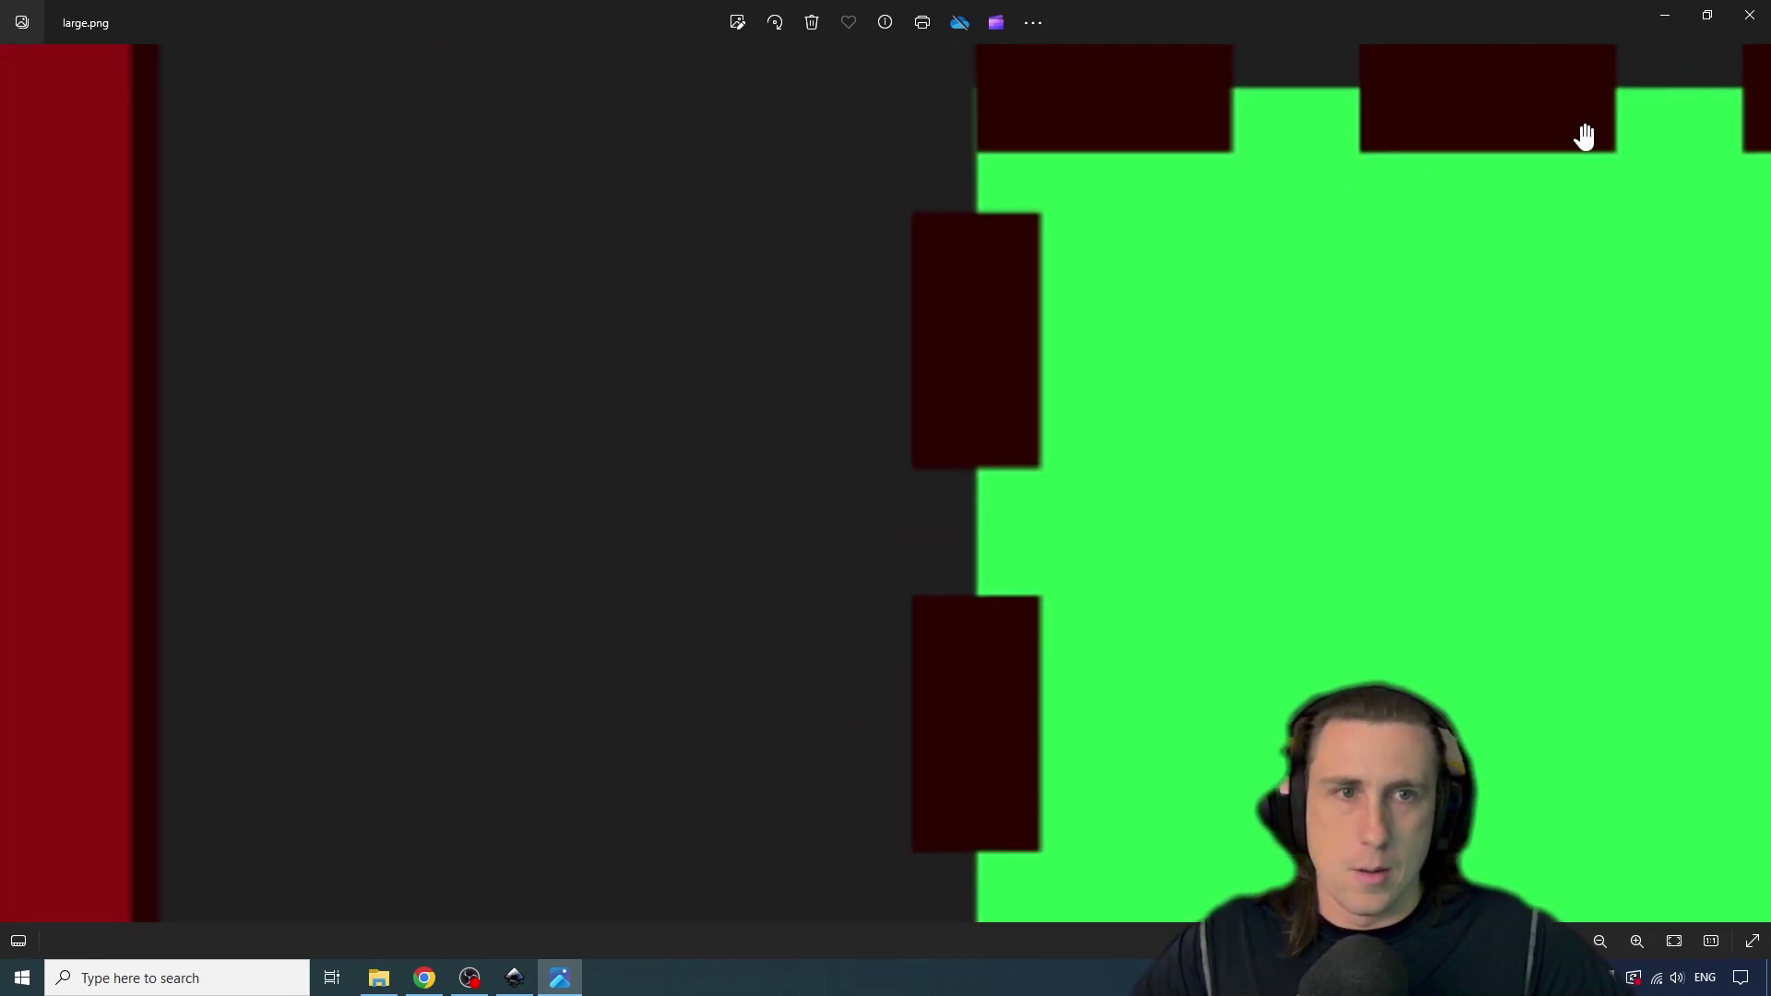
click(1739, 18)
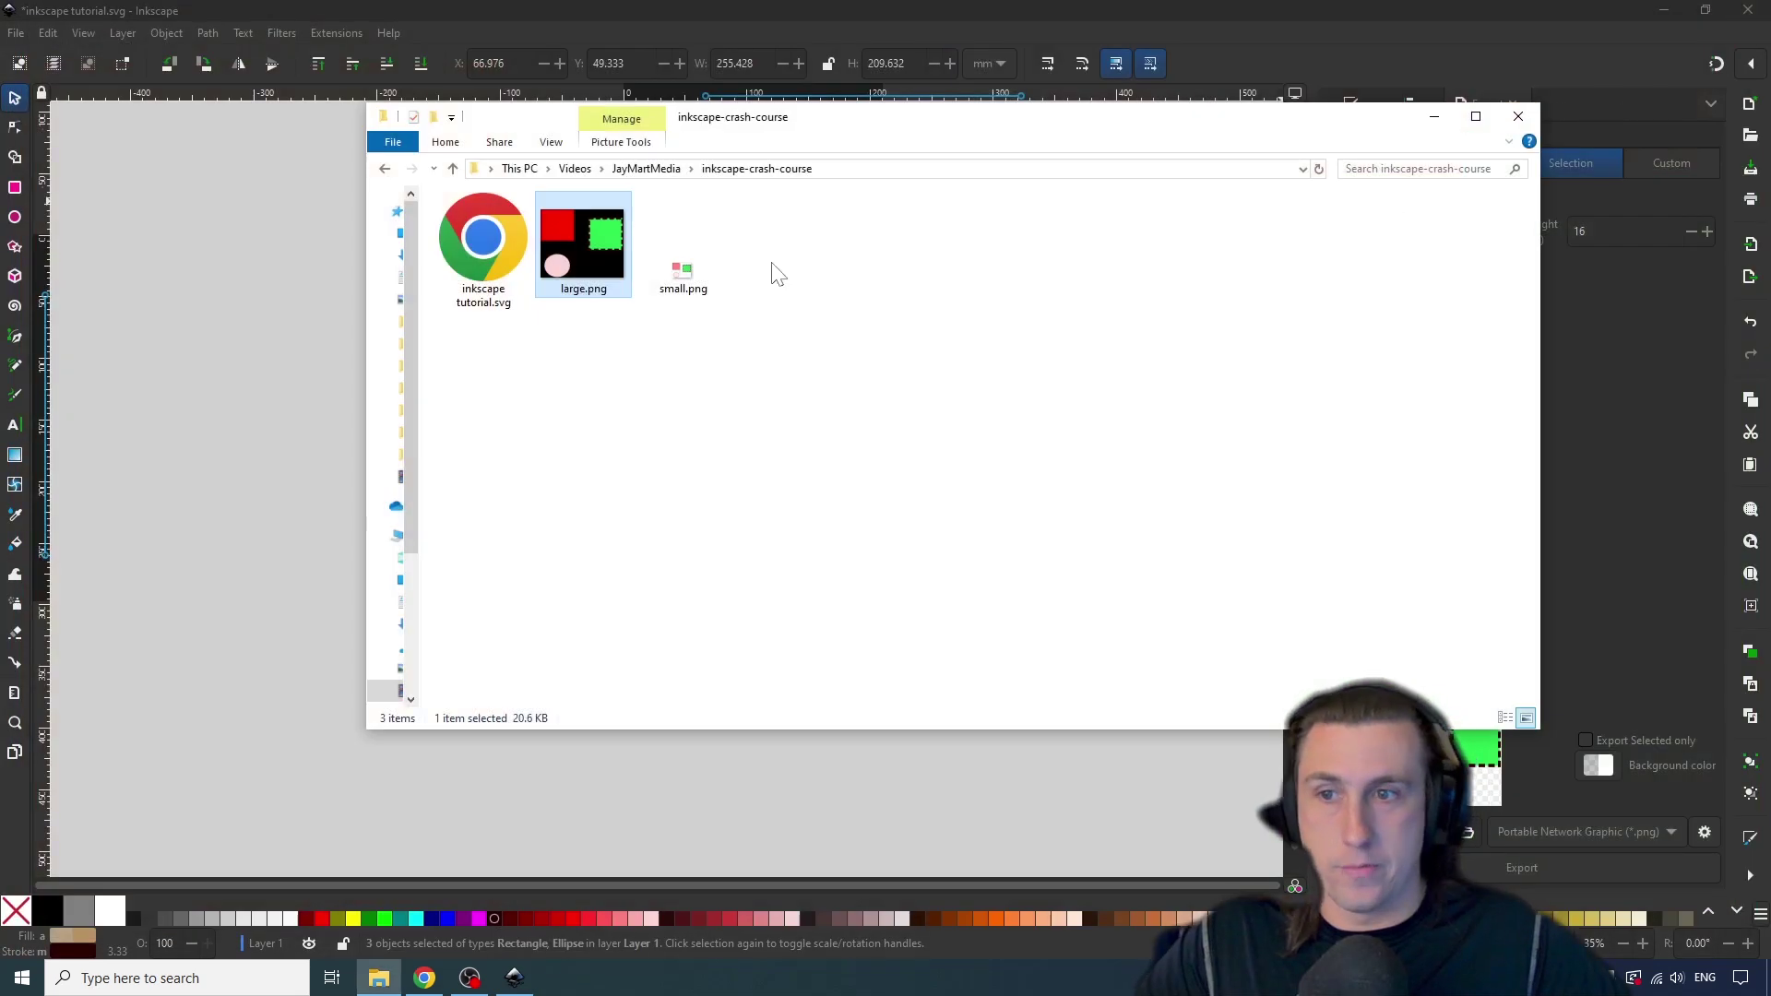
Close the exports folder and deselect everything so the export area is the whole page at 822 × 1163 px.
click(1519, 118)
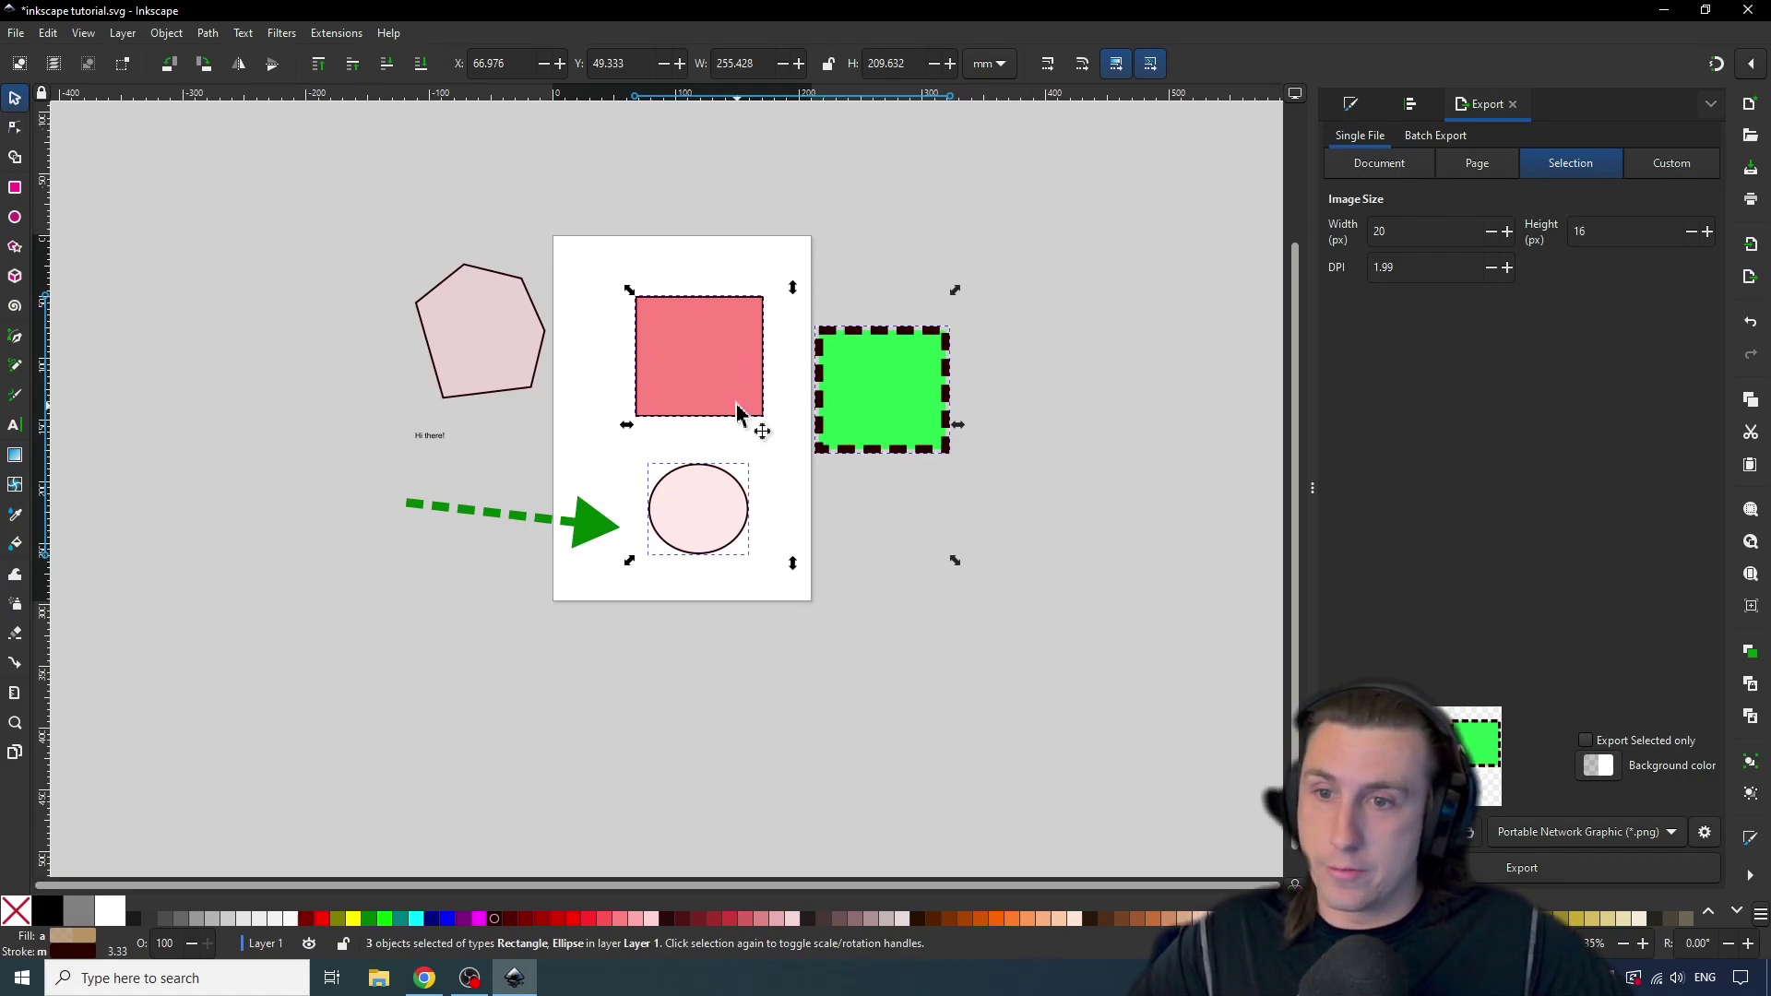
click(679, 198)
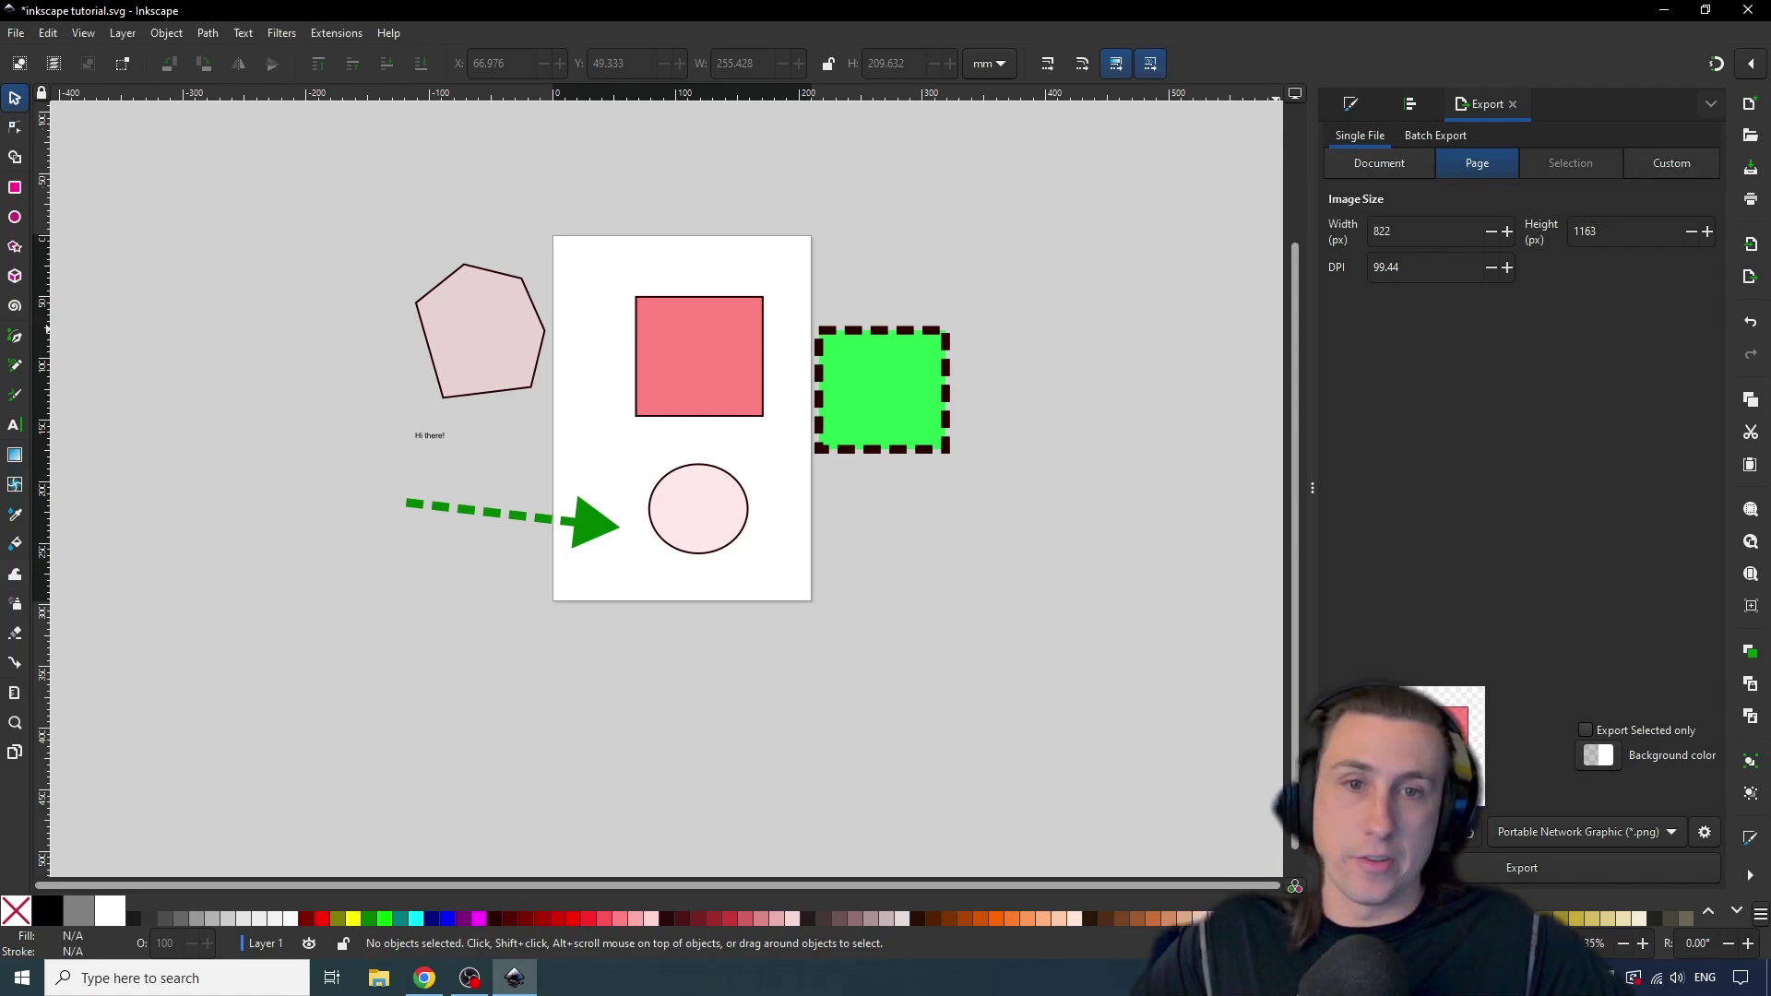
key(Tab)
key(Tab)
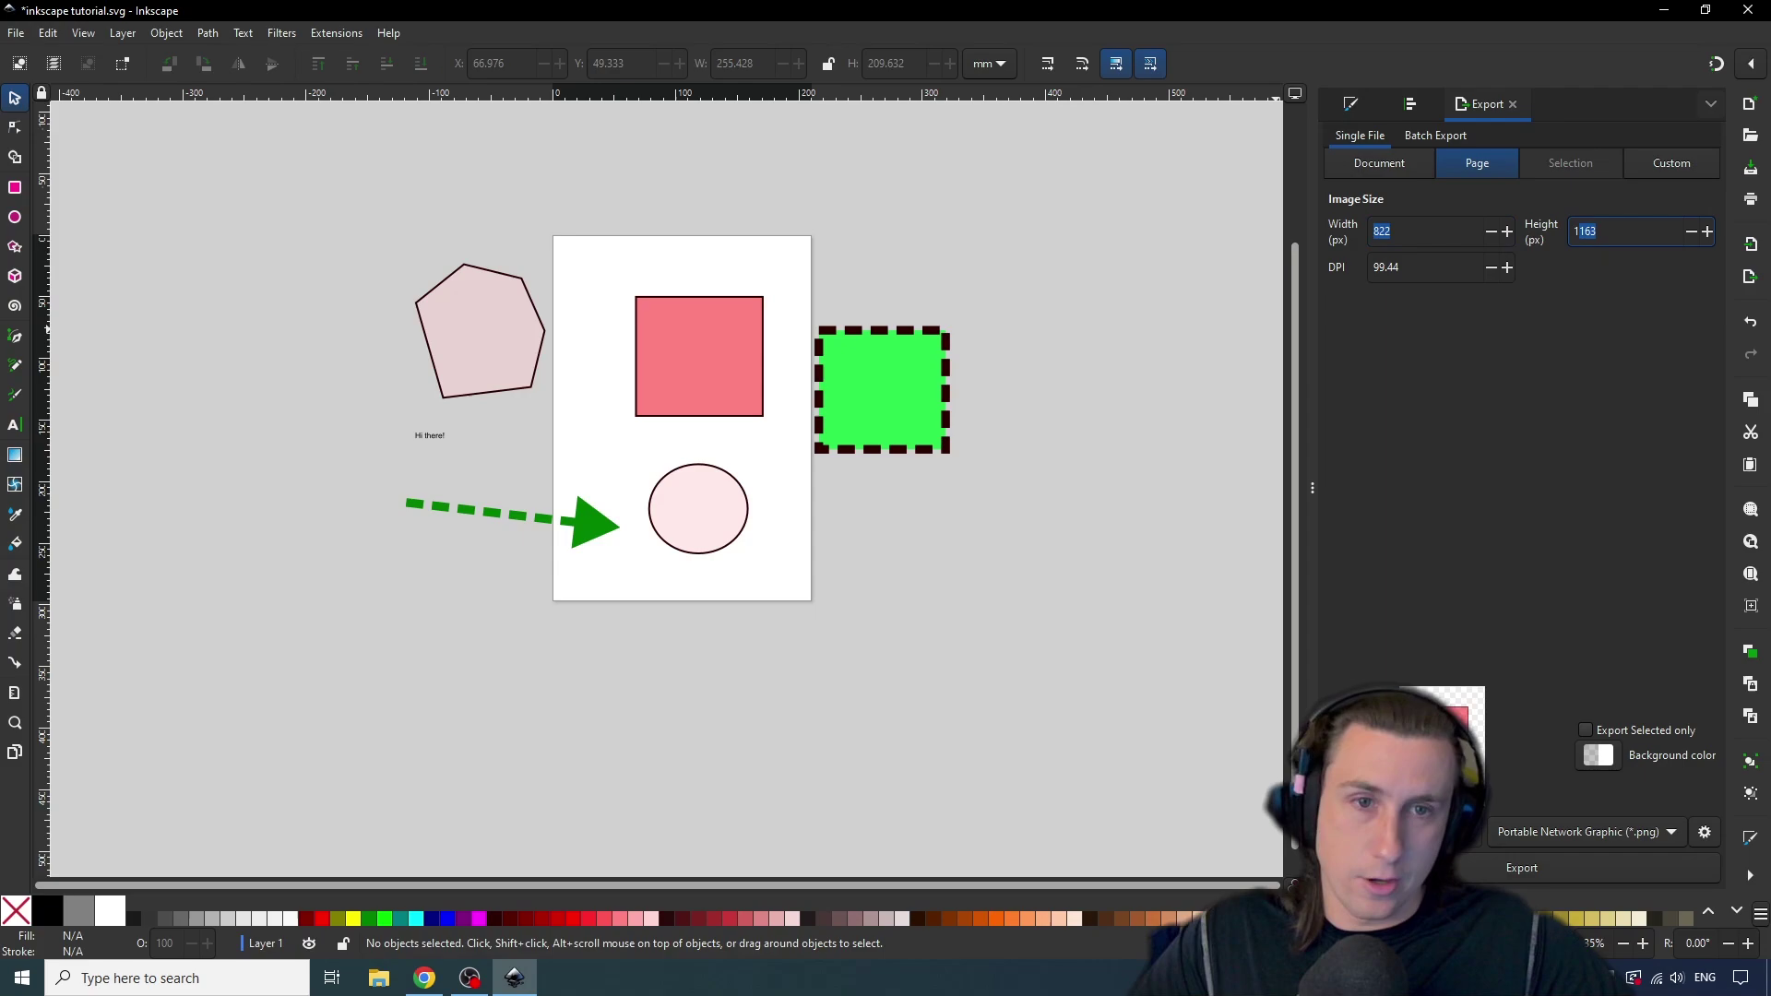